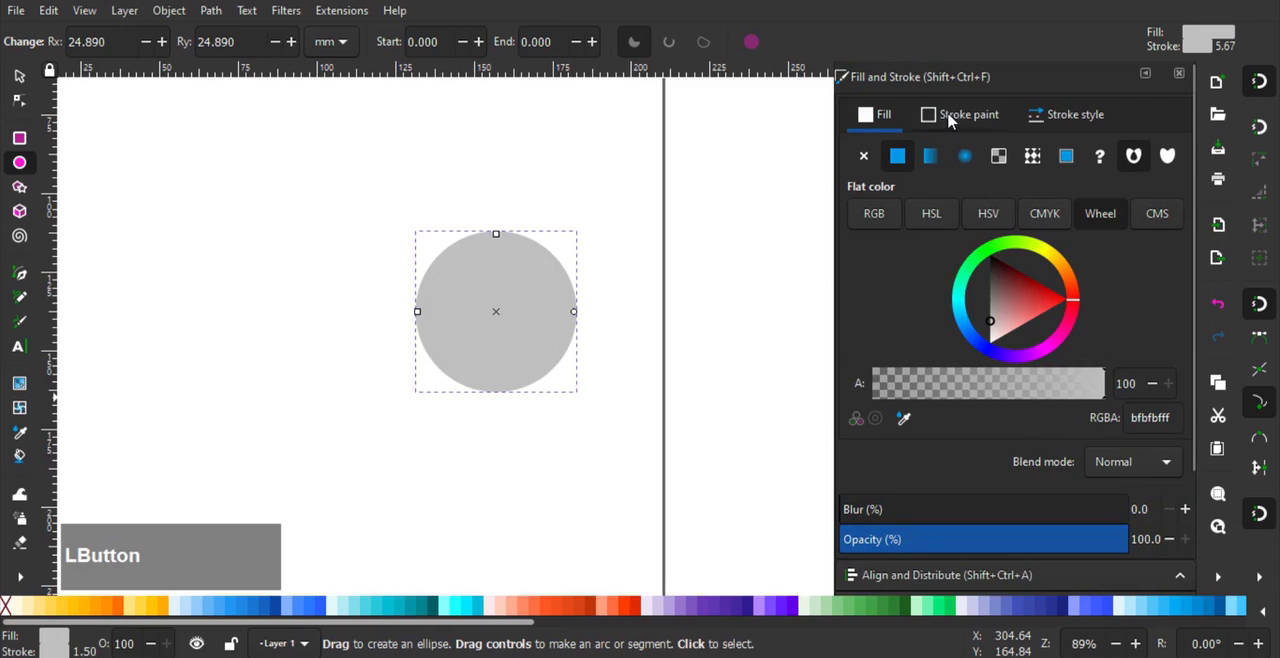
- Remove the circle's fill and make its stroke solid black
click(875, 134)
click(866, 156)
click(932, 124)
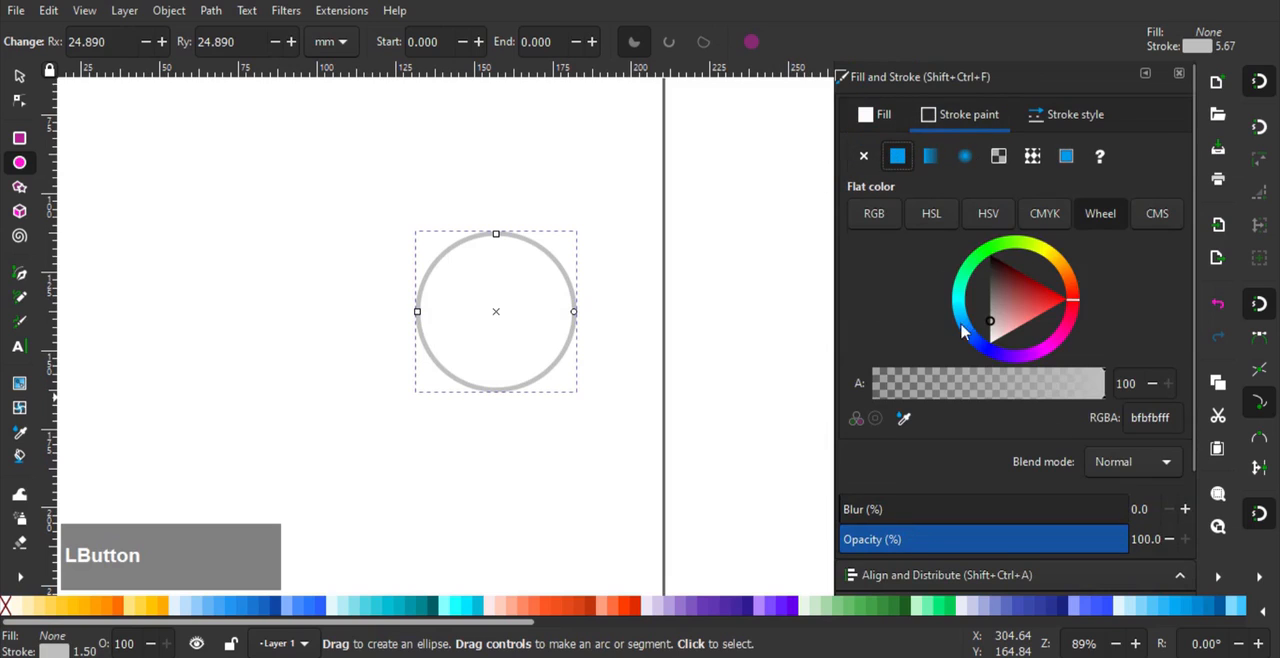
drag(986, 256, 960, 147)
- Set the circle's stroke width to 4 mm, after trying 5 mm
click(1073, 116)
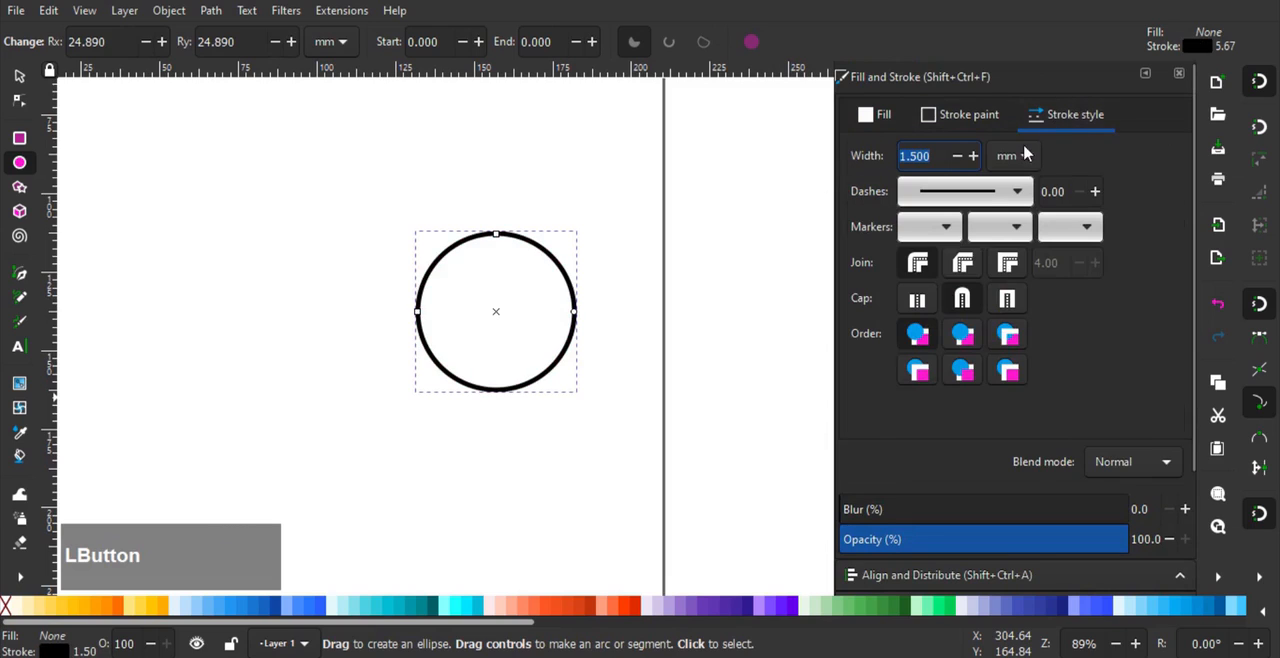
text(5)
key(Return)
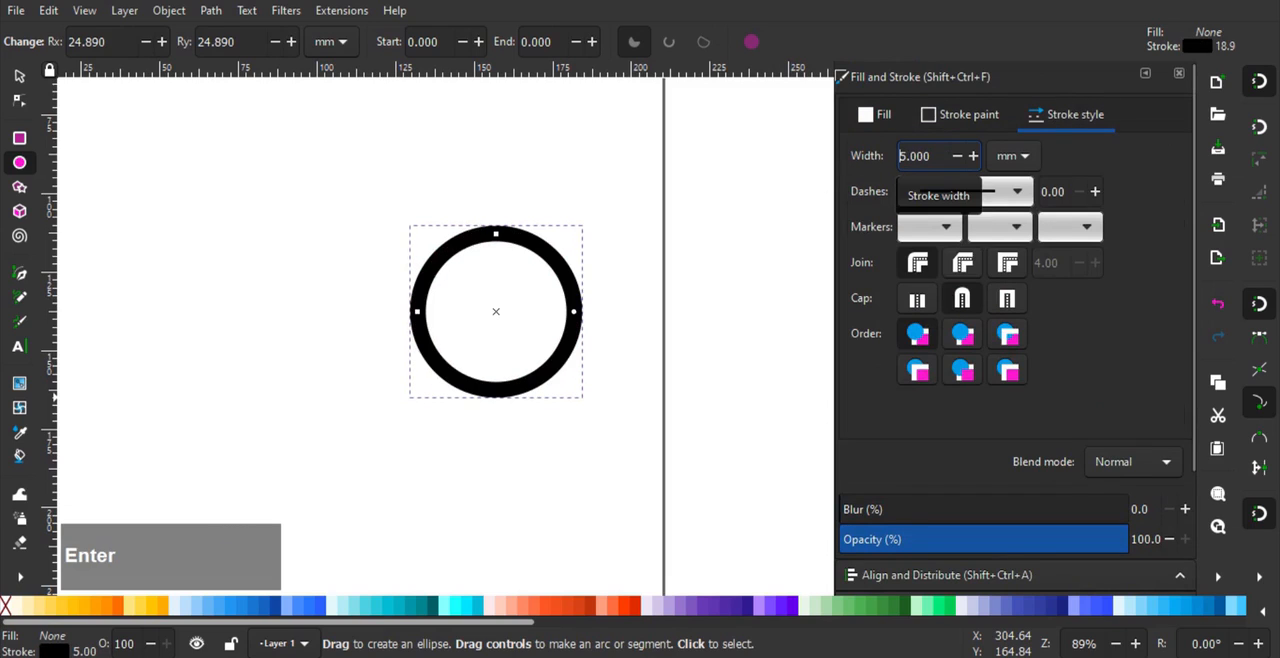
text(4)
key(Return)
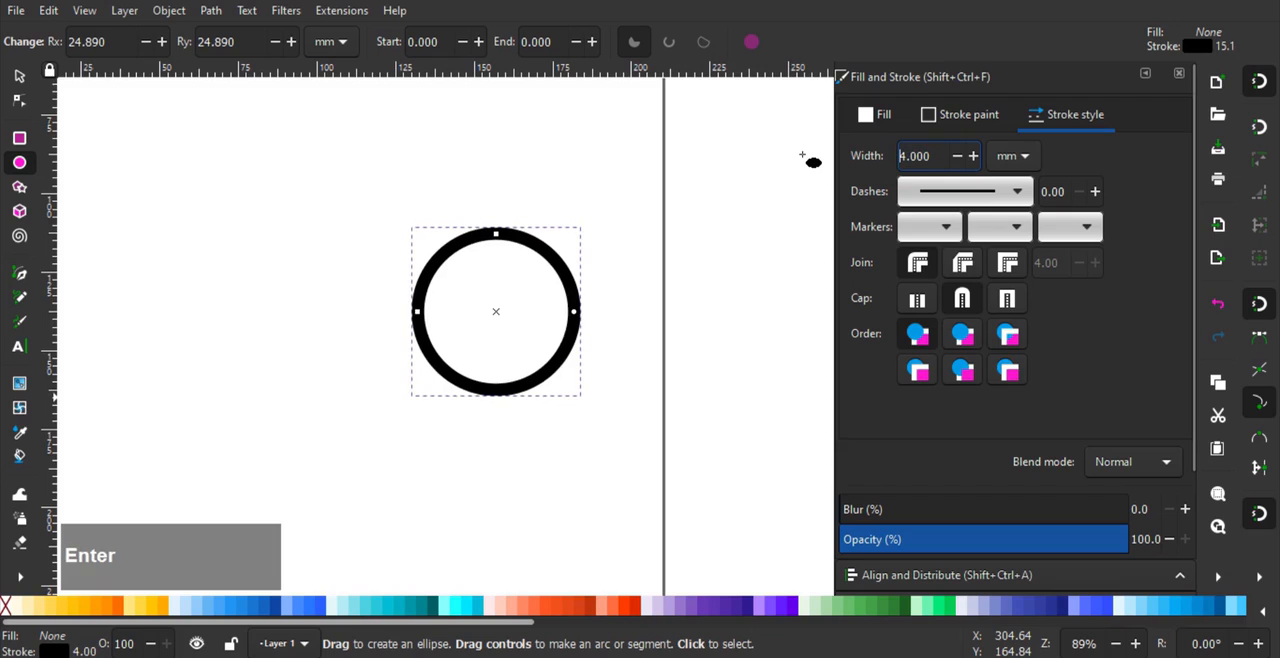
- Duplicate the black ring and scale the copy around its centre down to about 12.7 mm
scroll(489, 286, up, 1)
drag(502, 275, 548, 303)
click(21, 77)
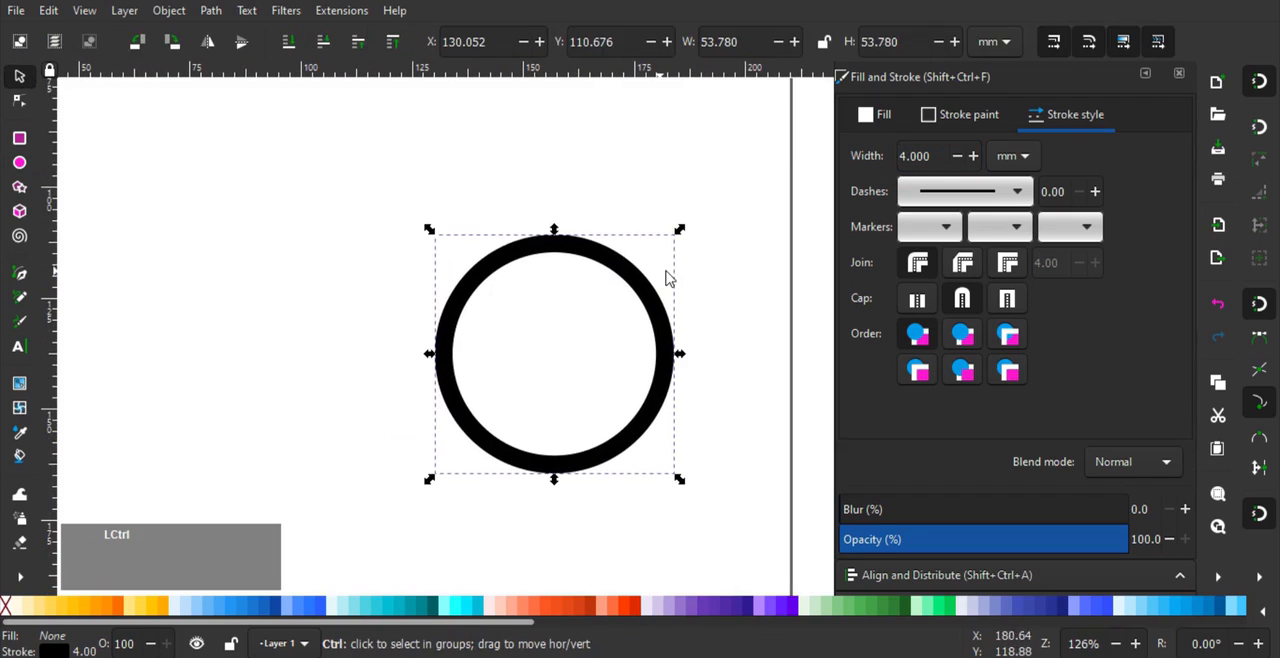
drag(682, 232, 605, 320)
- Remove the small inner circle's stroke and give it a flat fill
click(960, 119)
click(864, 157)
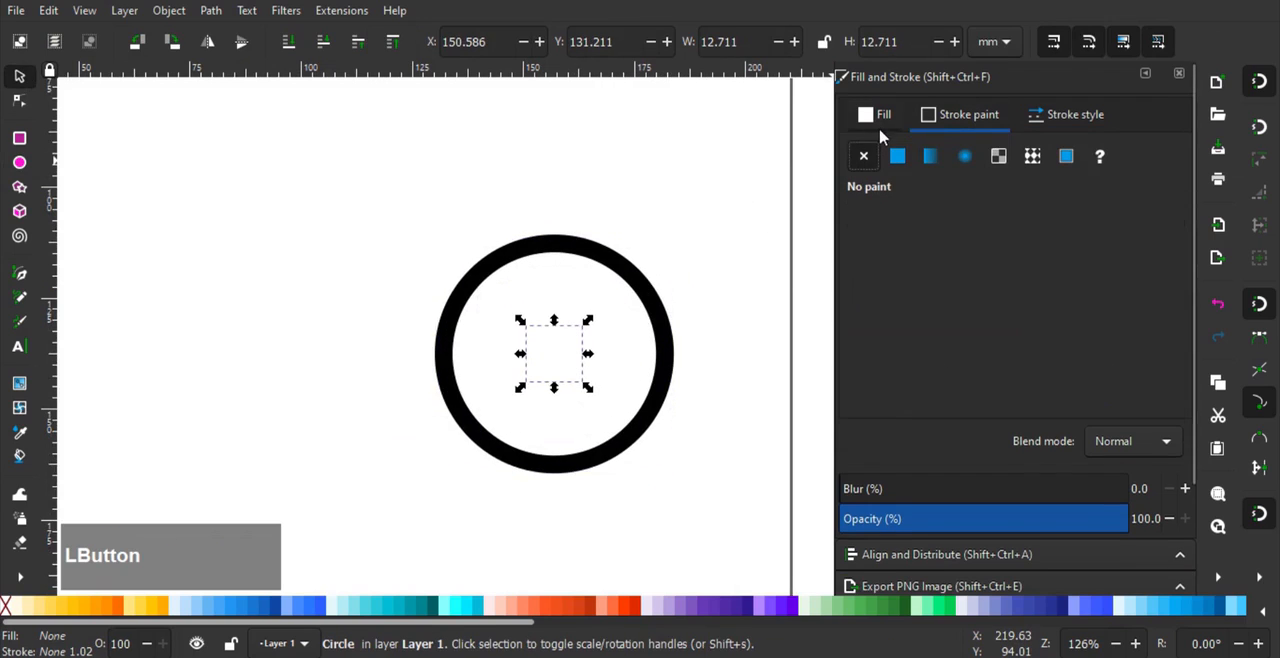
click(875, 119)
click(899, 160)
- Shrink the inner circle around its centre to about 7.9 mm and colour it dark purple (311b92ff)
ctrl+scroll(557, 351, up, 1)
drag(605, 321, 590, 332)
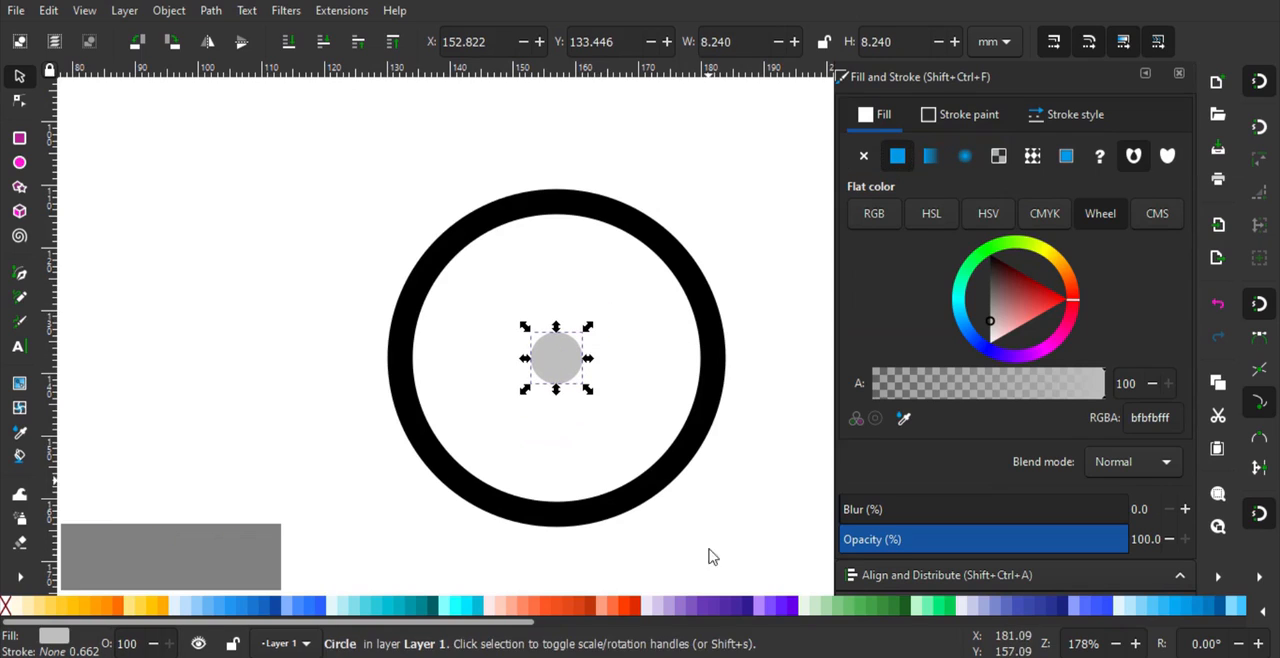
click(724, 606)
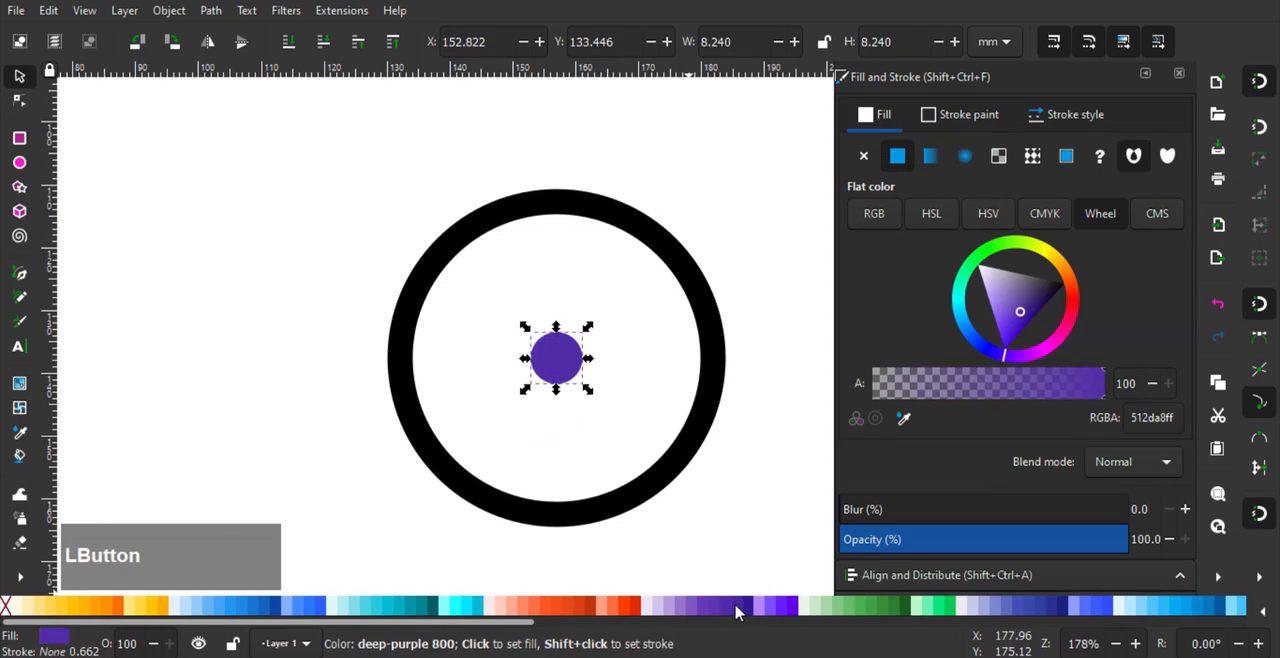
click(750, 608)
middle_click(663, 402)
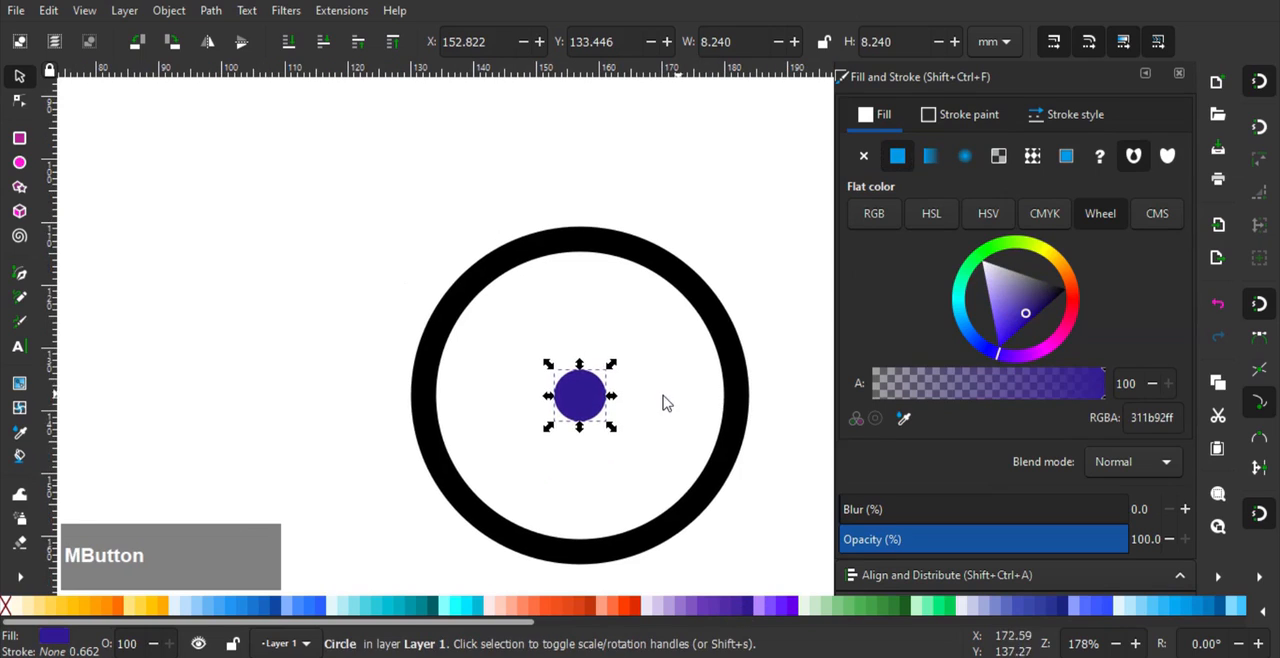
drag(612, 363, 610, 365)
- Enable snapping to object centers for drawing with the Pen tool
click(20, 277)
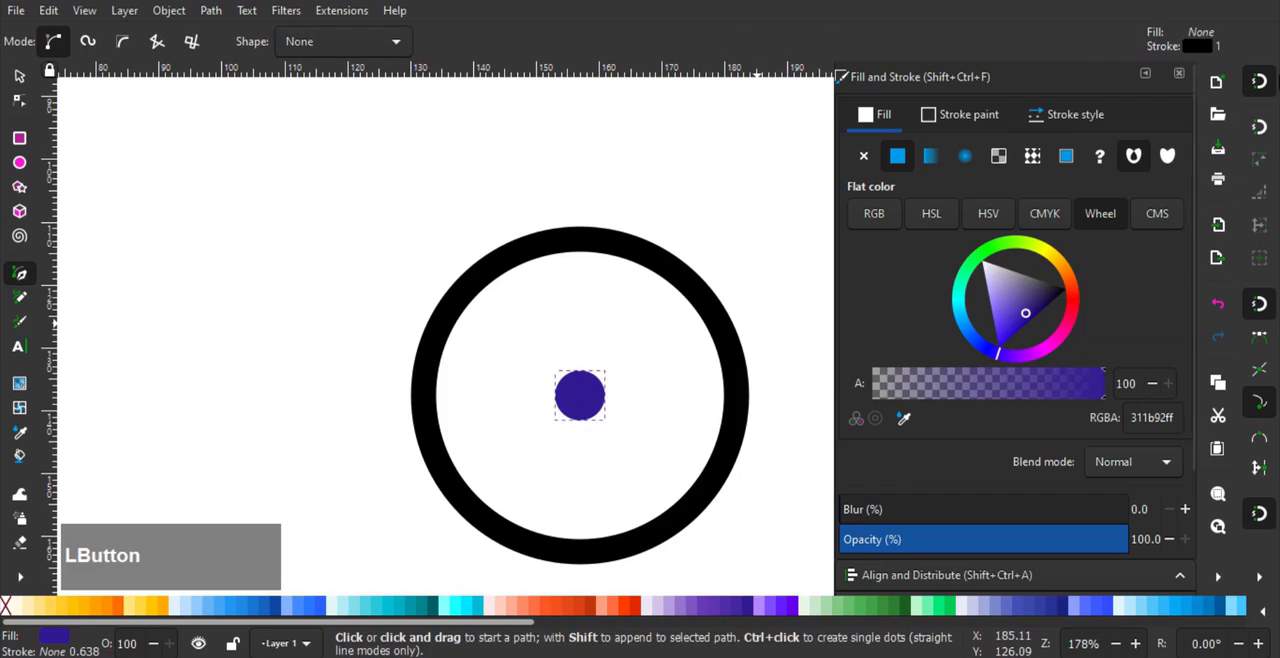
click(1262, 580)
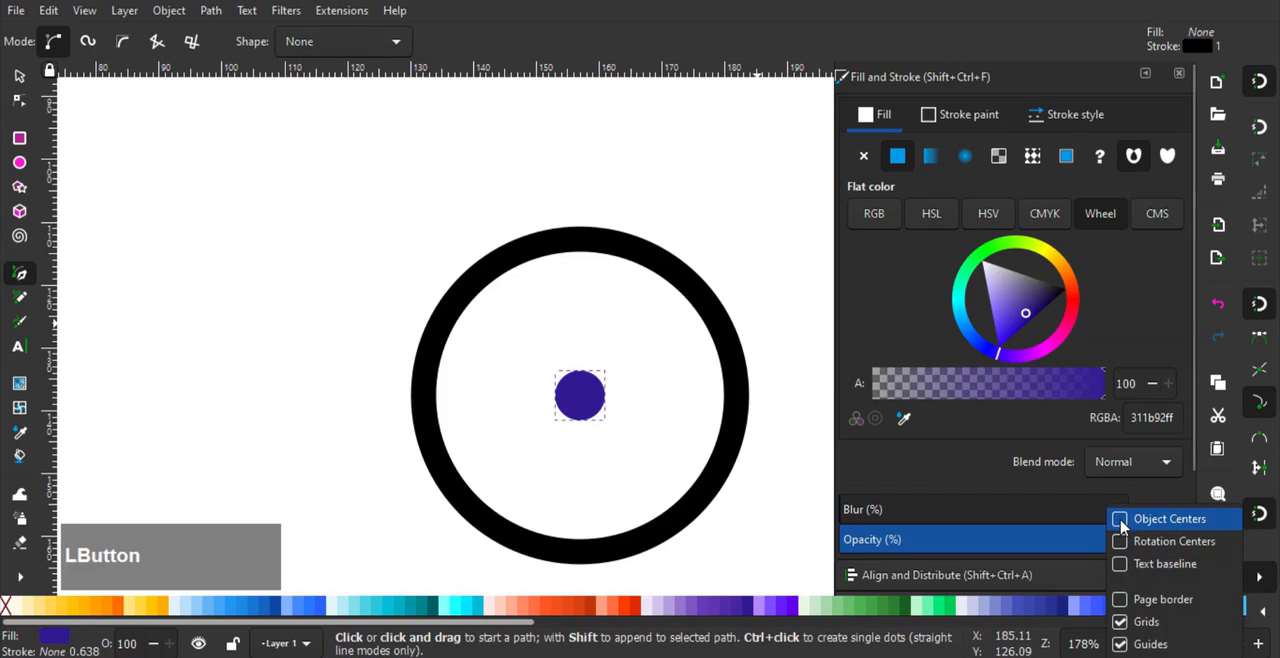
click(1120, 519)
click(1263, 580)
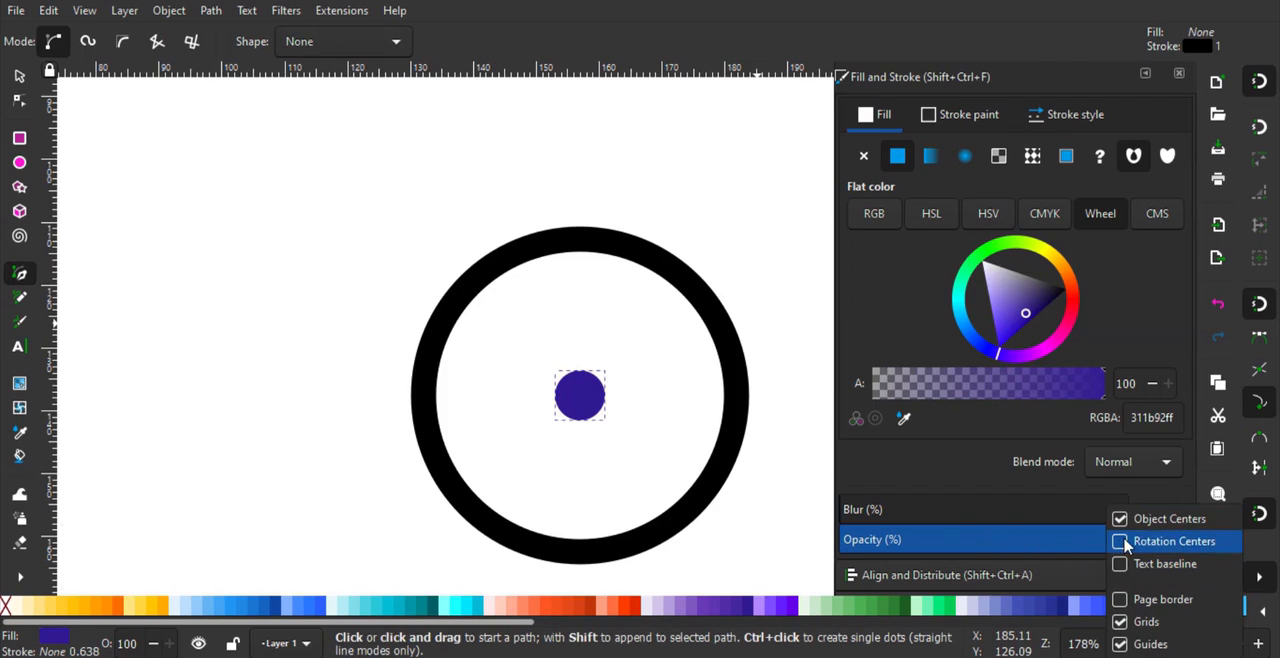
- Draw a vertical line about 42 mm long from the hub's centre up past the ring, with a 4 mm stroke width
right_click(578, 395)
click(579, 395)
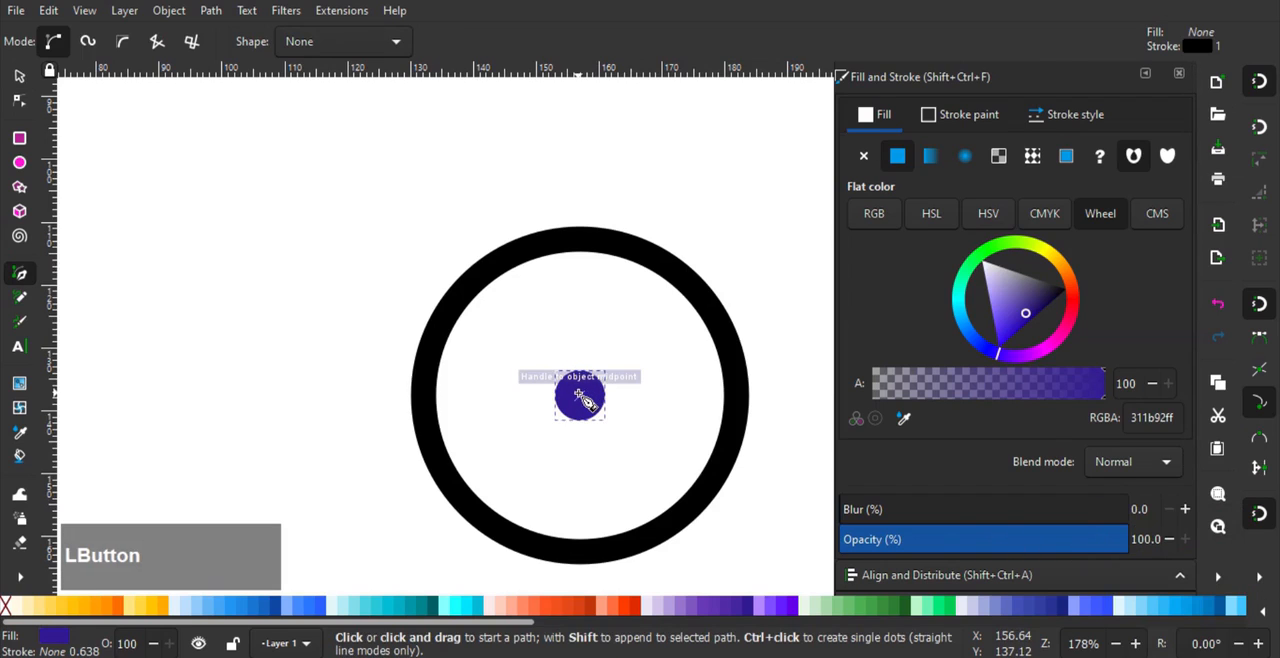
click(581, 133)
right_click(709, 272)
click(1060, 116)
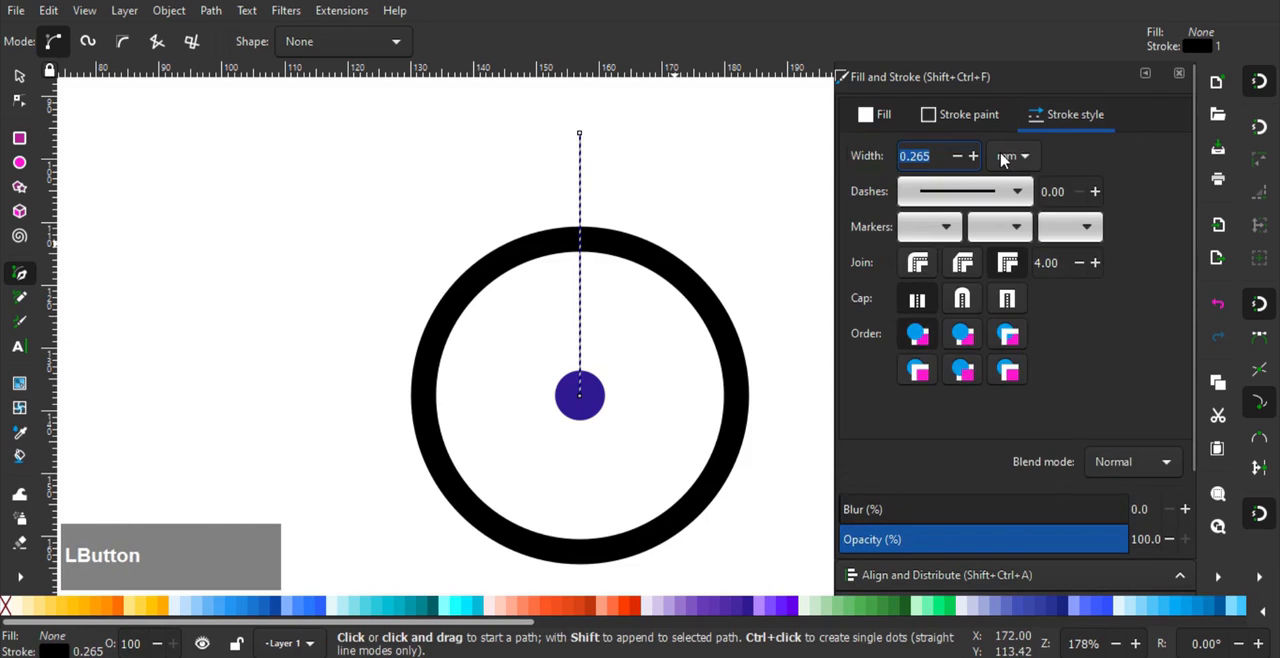
text(4)
key(Return)
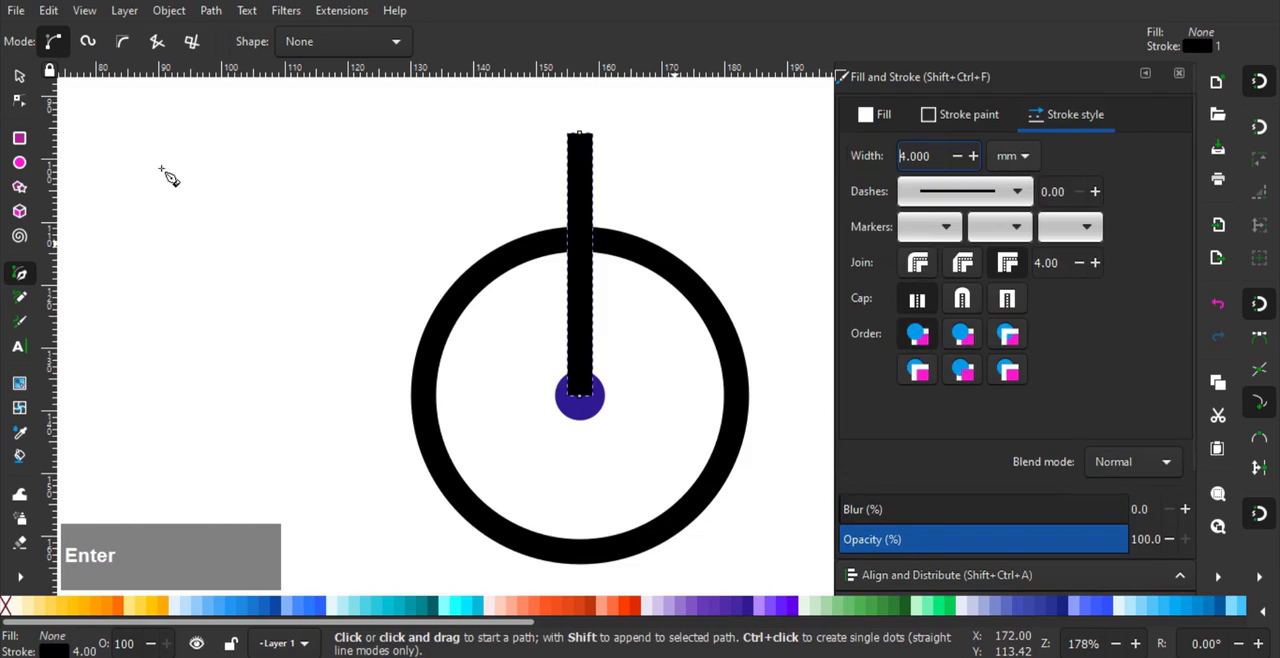
- Recolour the vertical line's stroke with the dark purple (311b92ff) sampled from the hub circle
click(19, 76)
click(503, 258)
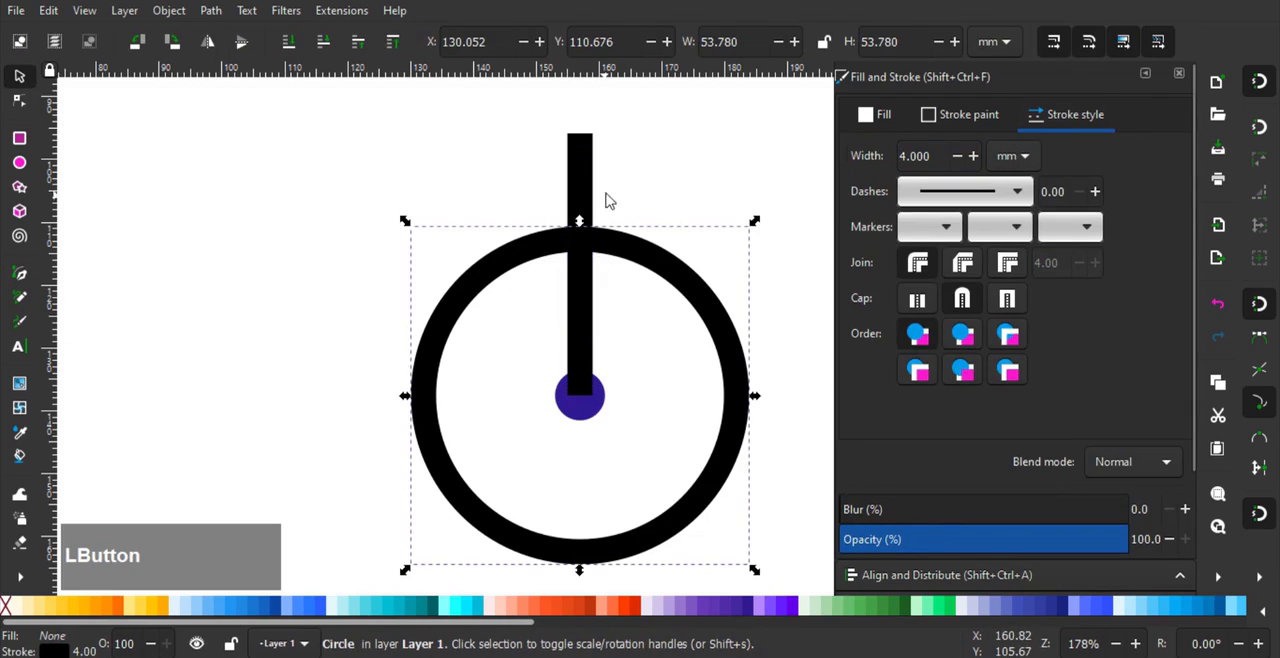
click(589, 179)
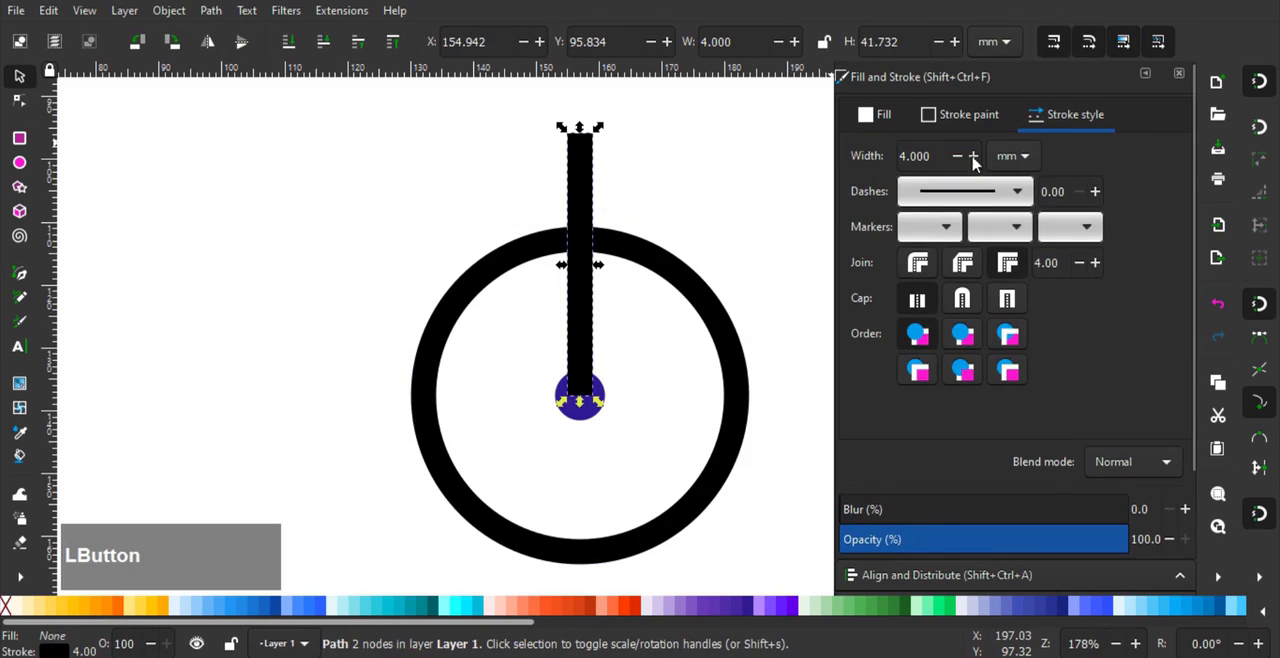
click(946, 116)
click(903, 418)
drag(591, 420, 600, 171)
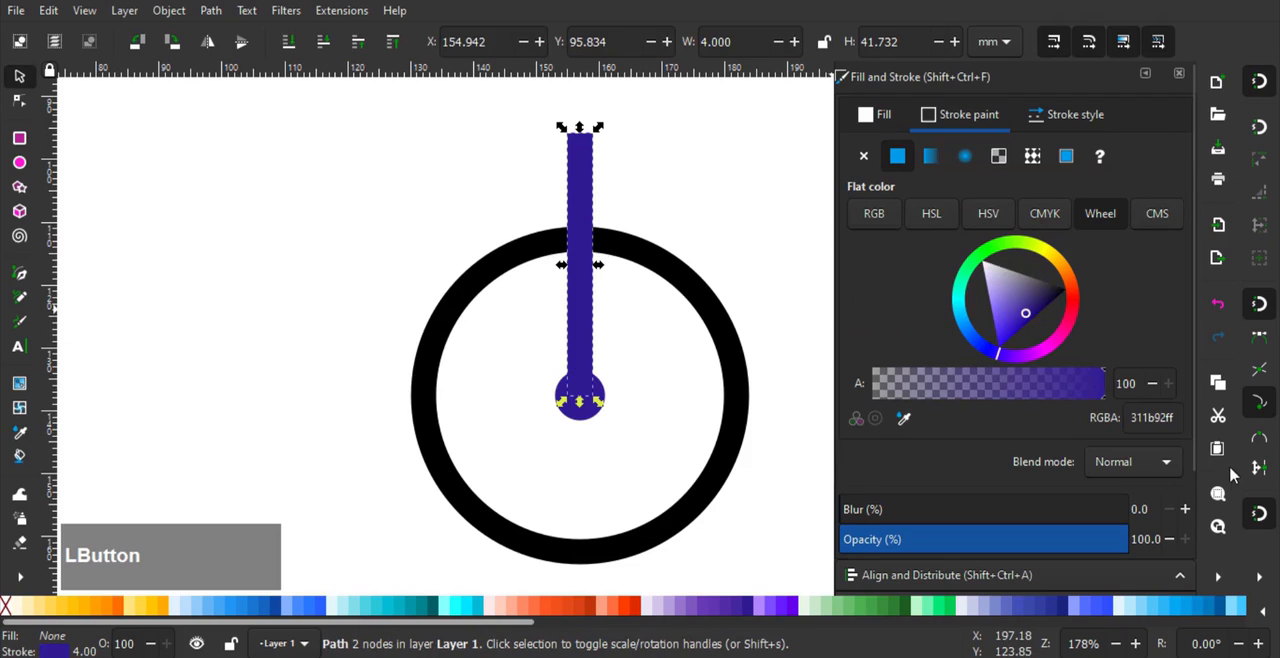
- Enable snapping to rotation centers and move the vertical line's rotation centre onto the hub's centre
click(1260, 578)
click(1118, 544)
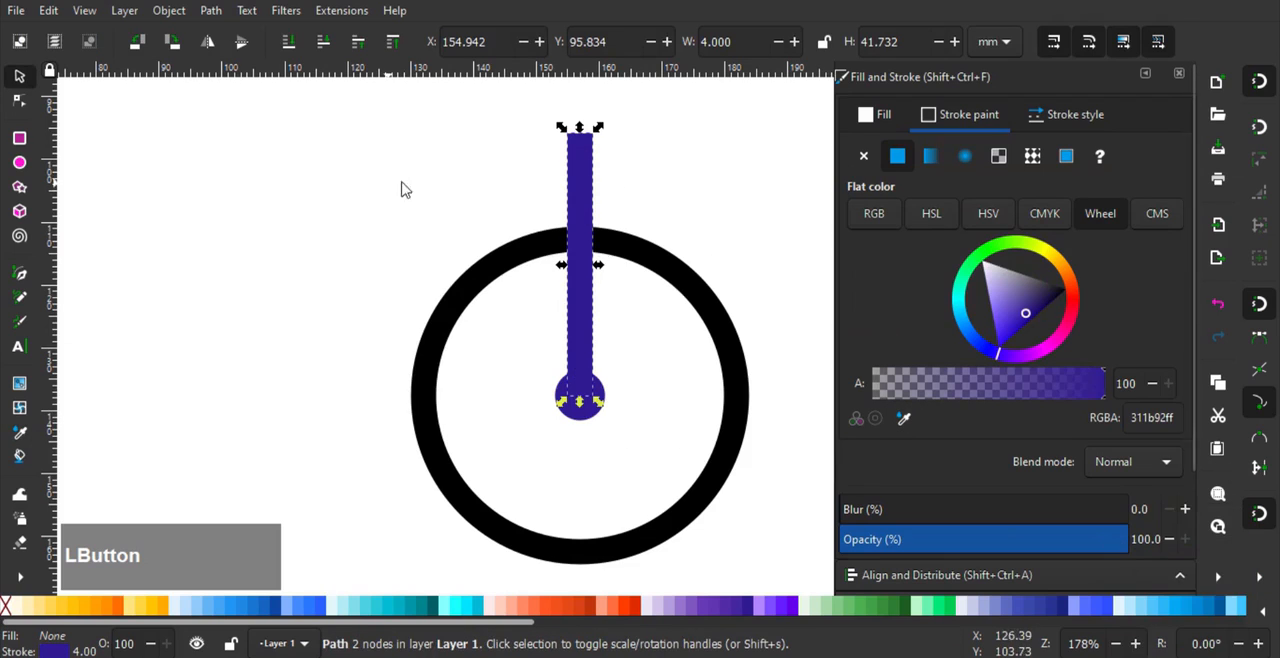
drag(586, 280, 580, 397)
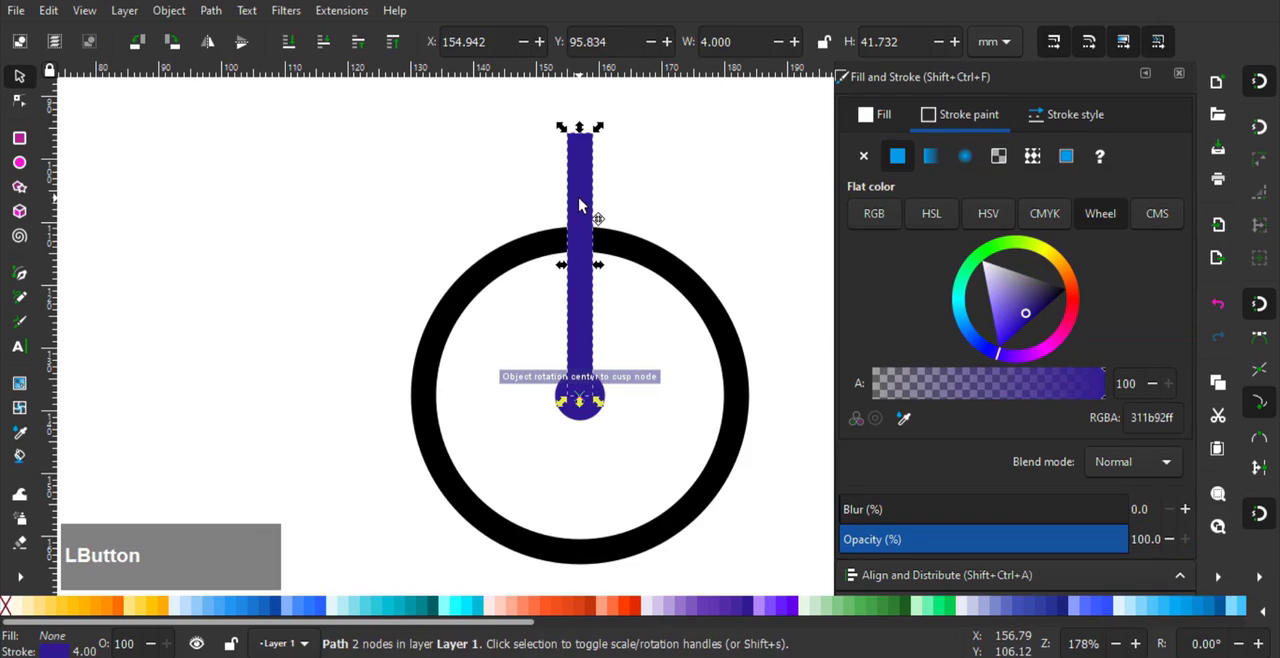
- Rotate the purple line counter-clockwise around the hub so its upper end leans to the left
click(580, 205)
drag(598, 127, 538, 137)
drag(575, 226, 615, 263)
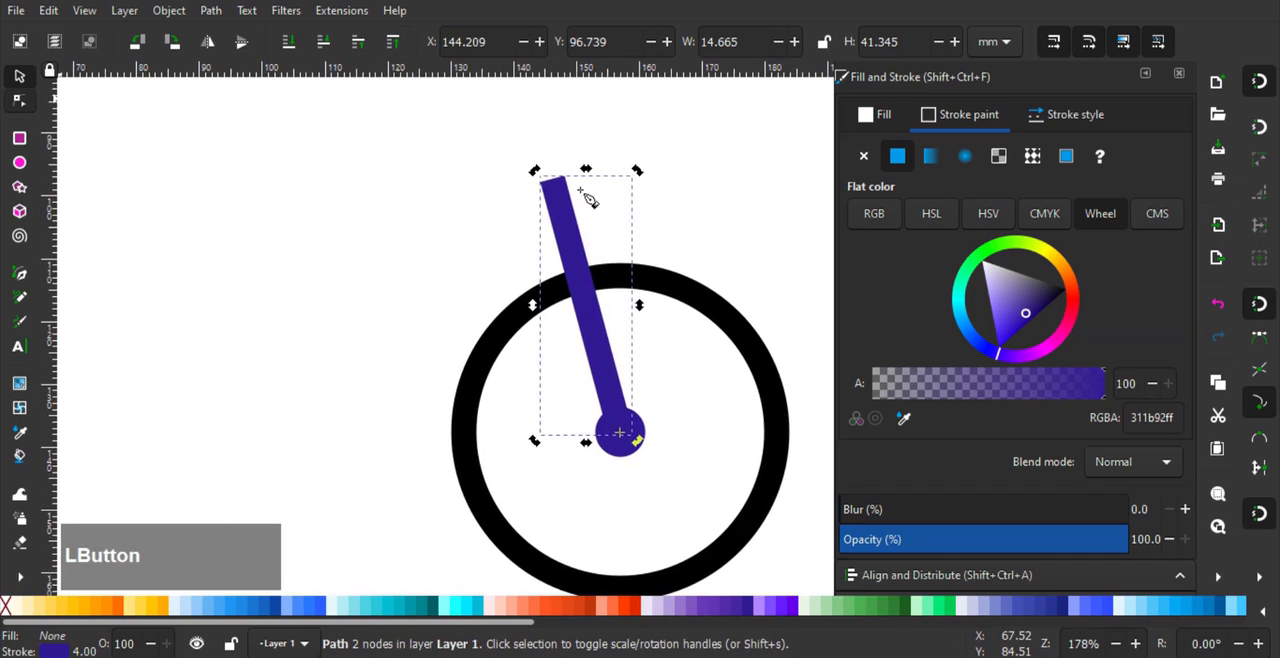
- Extend the path from the fork's upper end with a horizontal segment about 9.6 mm long to the right
key(b)
click(553, 179)
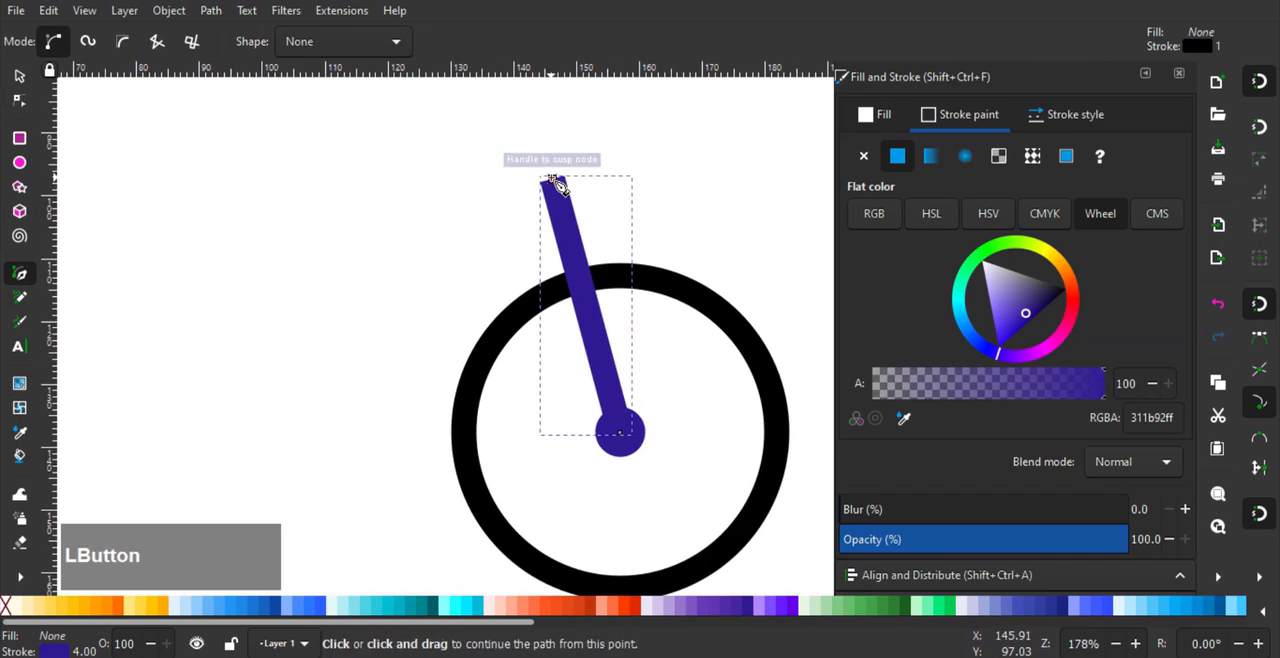
double_click(613, 178)
click(17, 78)
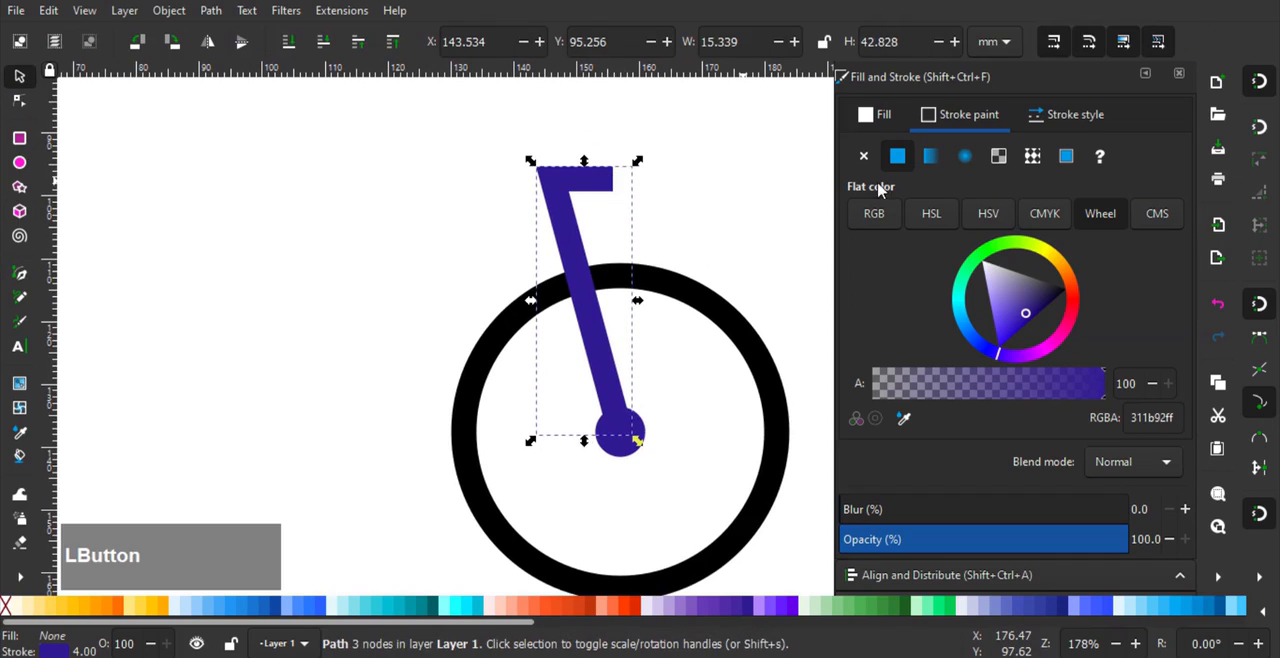
- Give the fork and handlebar path round caps and a round join
click(1074, 118)
click(966, 300)
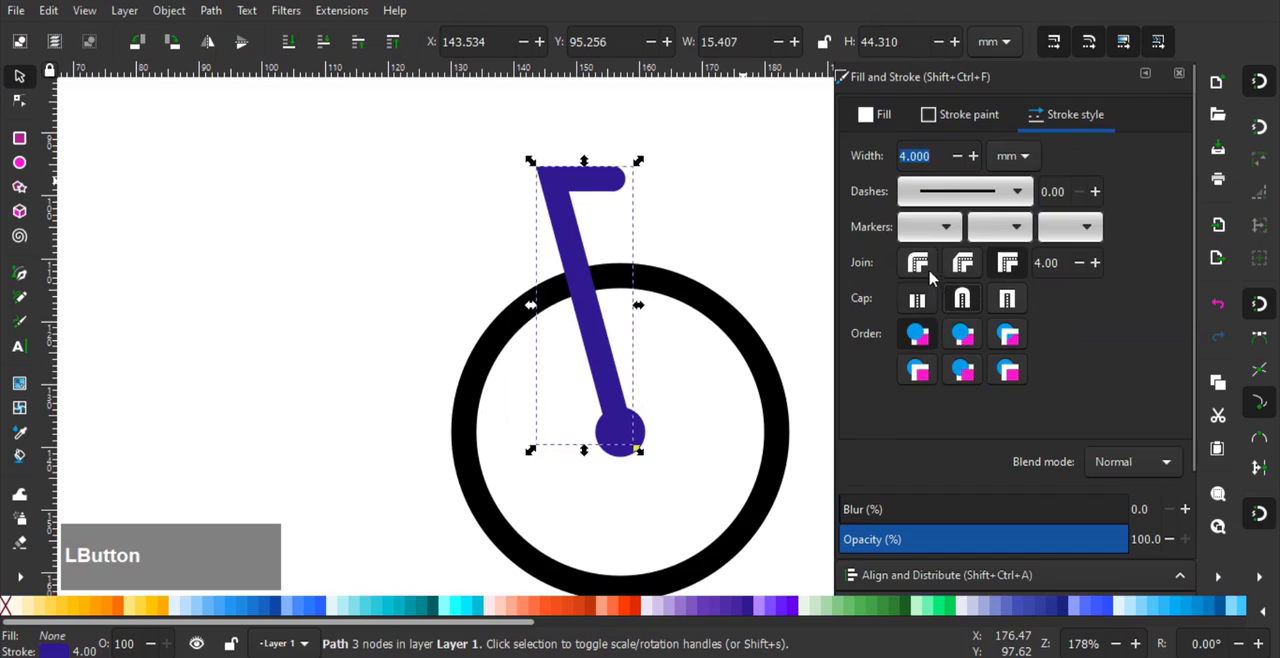
click(918, 265)
click(705, 180)
- Draw two frame lines from the upper fork: a horizontal one about 43 mm to the left and a diagonal one about 49 mm down-left
scroll(735, 199, down, 1)
drag(622, 202, 580, 234)
scroll(704, 226, up, 1)
click(698, 222)
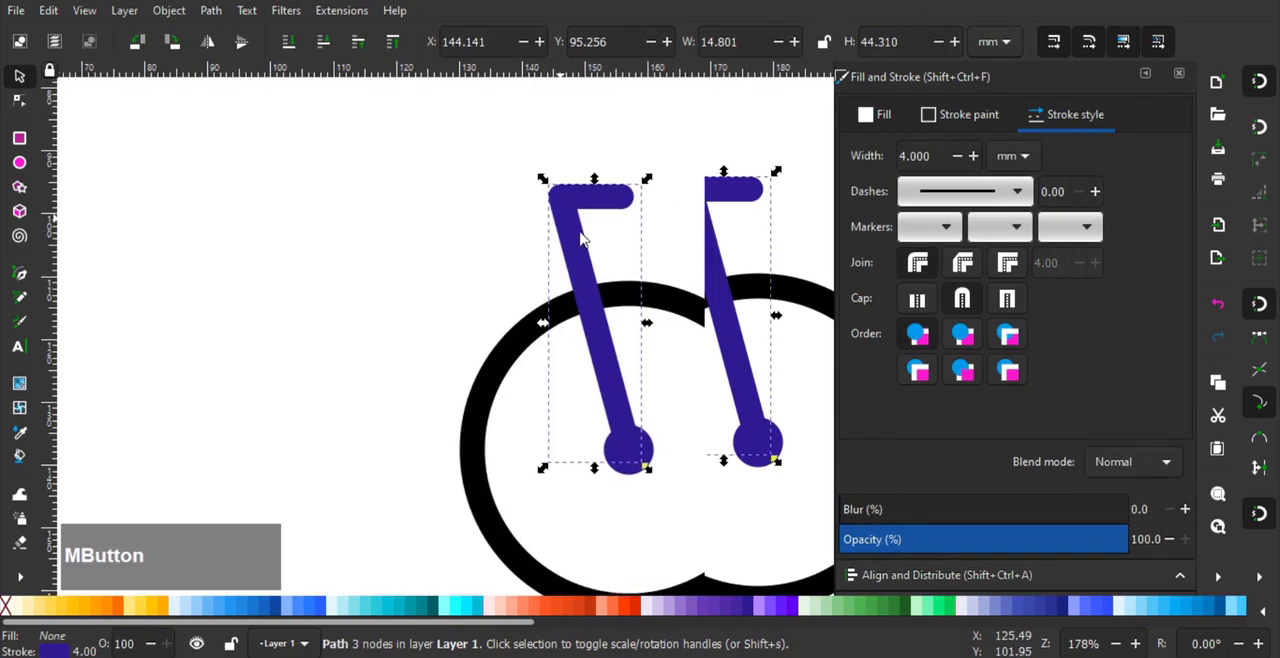
click(22, 275)
drag(468, 275, 568, 259)
click(663, 217)
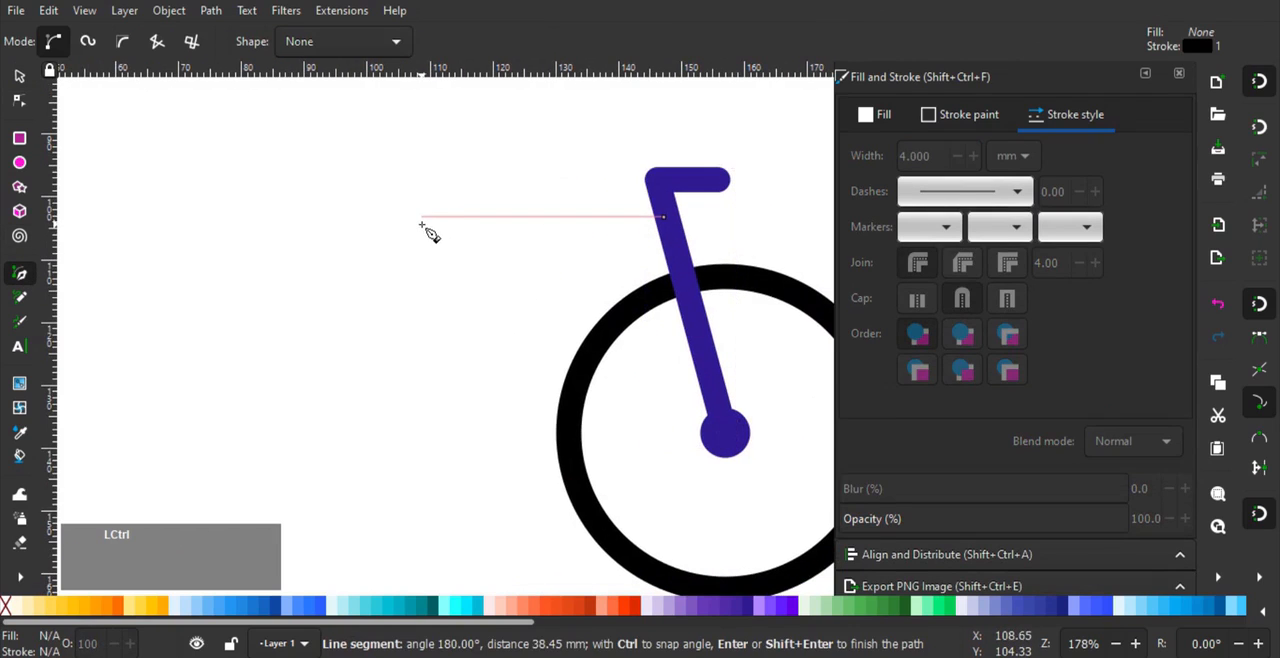
right_click(668, 260)
click(672, 241)
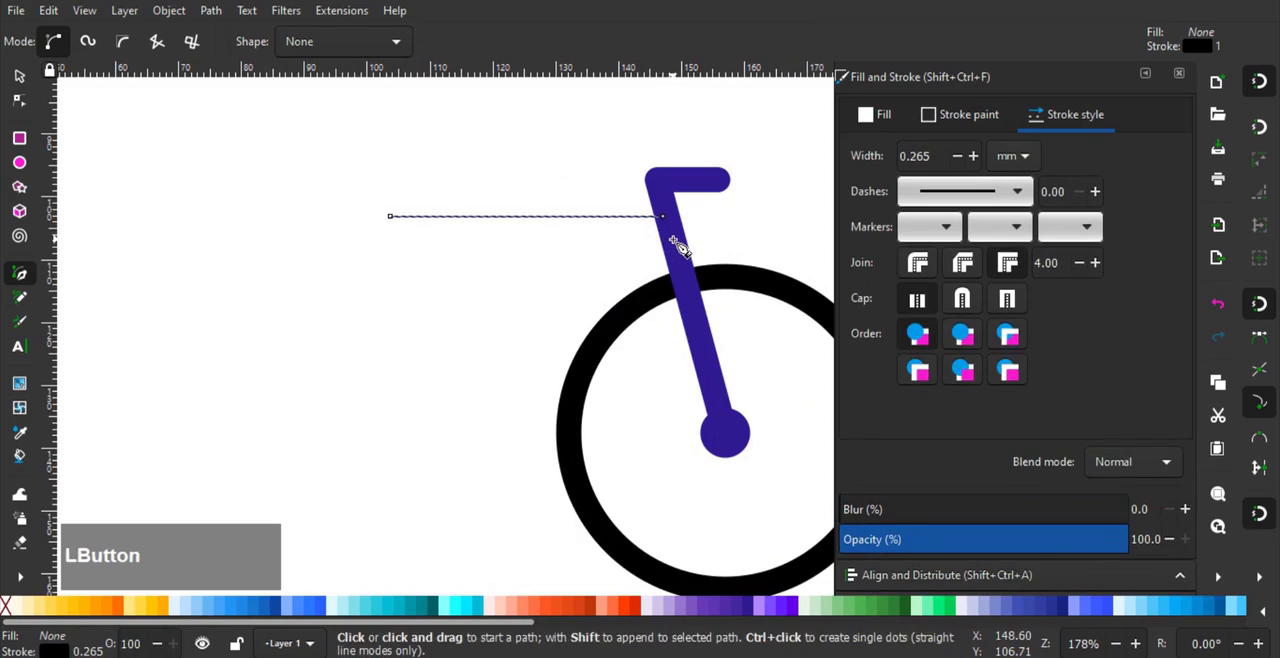
right_click(427, 424)
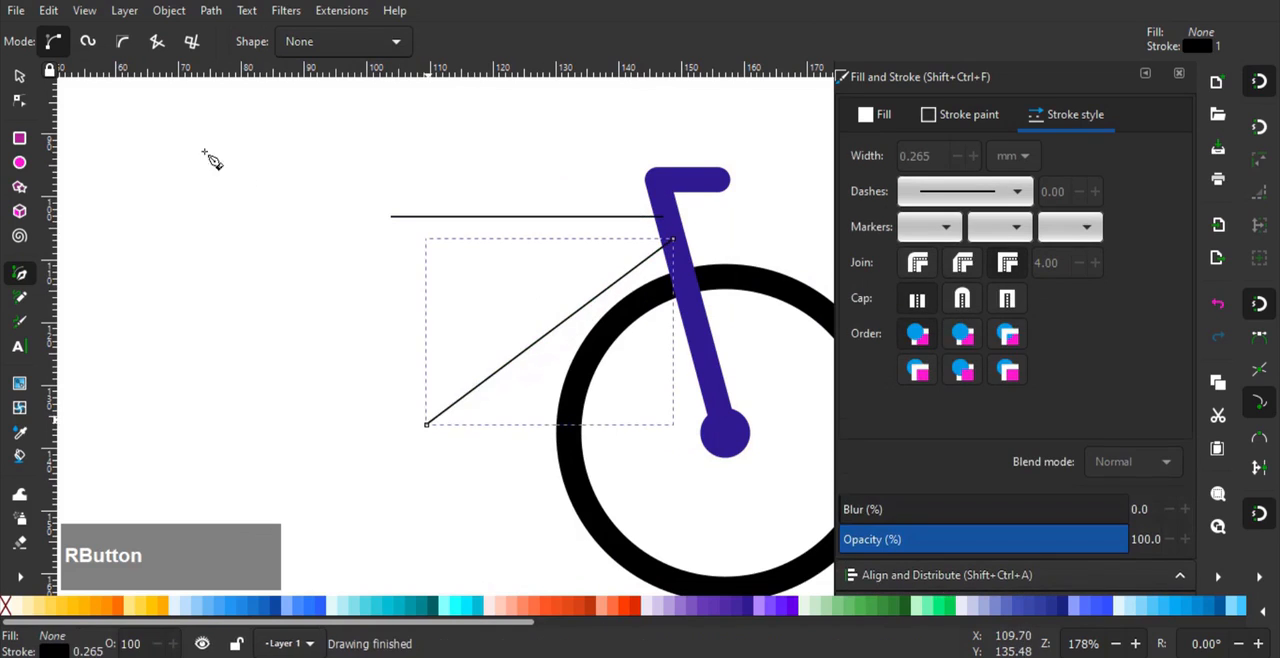
- Shift both frame lines slightly upward together and set their stroke width to 4 mm
click(19, 75)
shift+click(625, 215)
drag(631, 227, 652, 202)
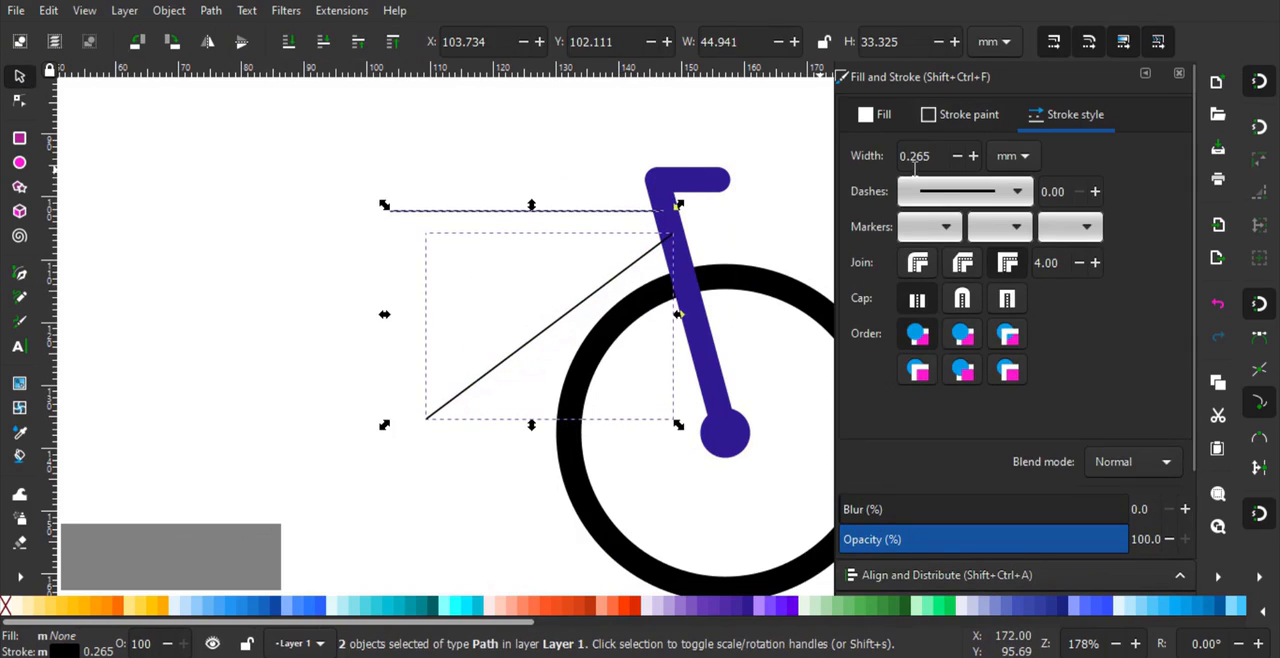
text(4)
key(Return)
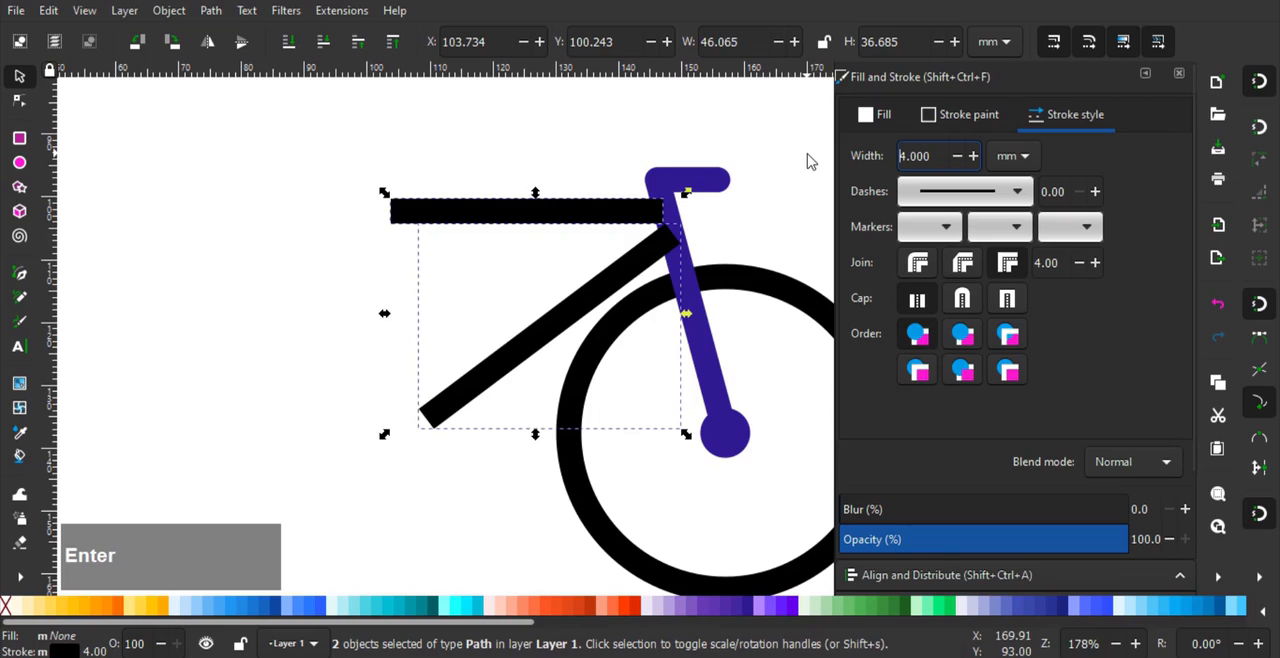
- Recolour both frame lines' strokes with the dark purple (311b92ff) sampled from the handlebar
click(960, 114)
click(902, 420)
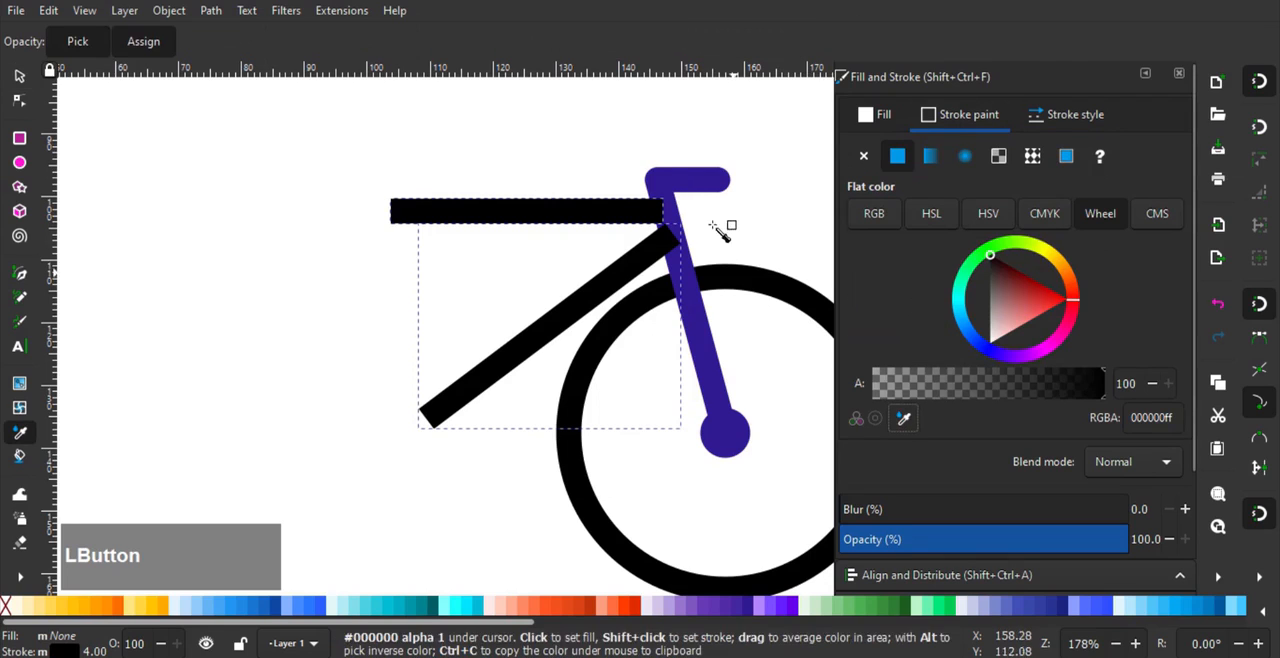
click(698, 180)
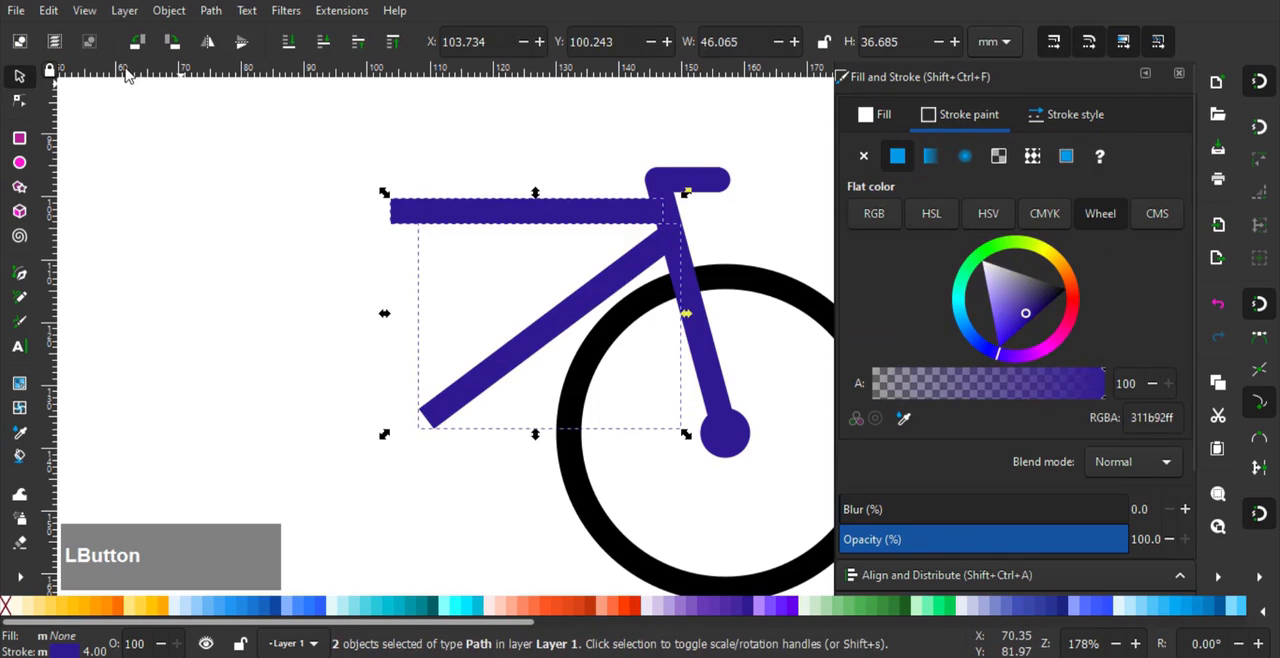
click(288, 323)
- Duplicate the hub circle onto the lower end of the diagonal frame line and enlarge it around its centre to about 14.3 mm
ctrl+click(751, 430)
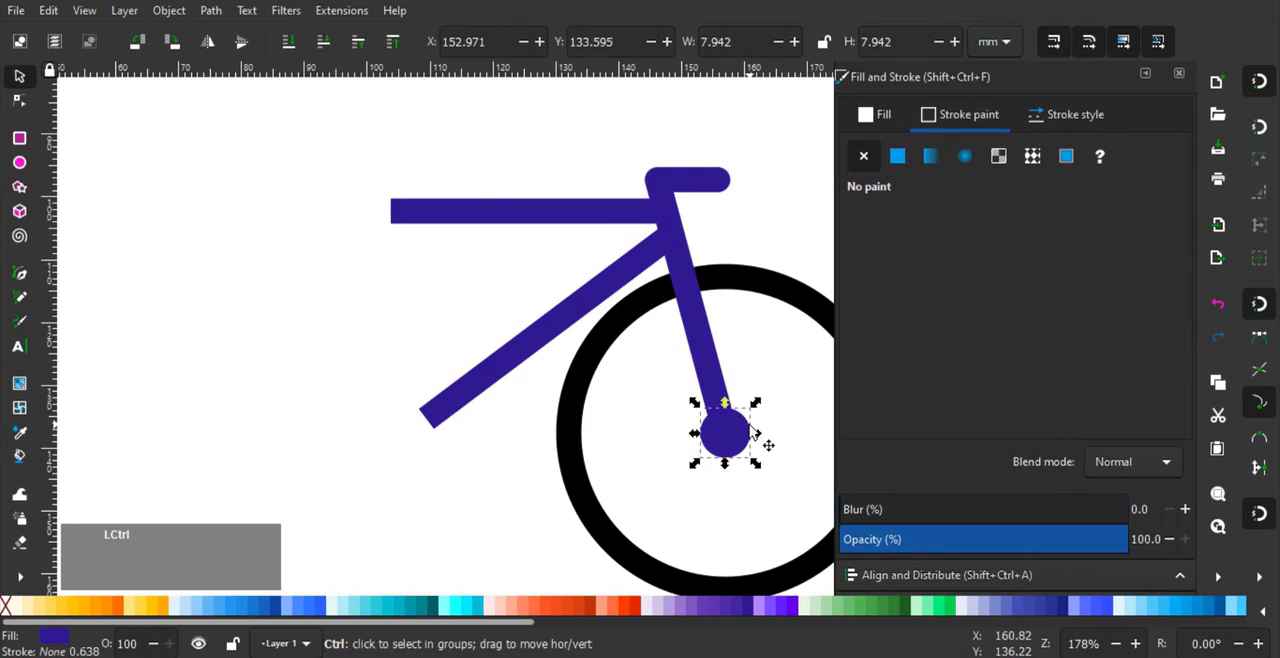
drag(745, 438, 550, 394)
scroll(547, 392, up, 1)
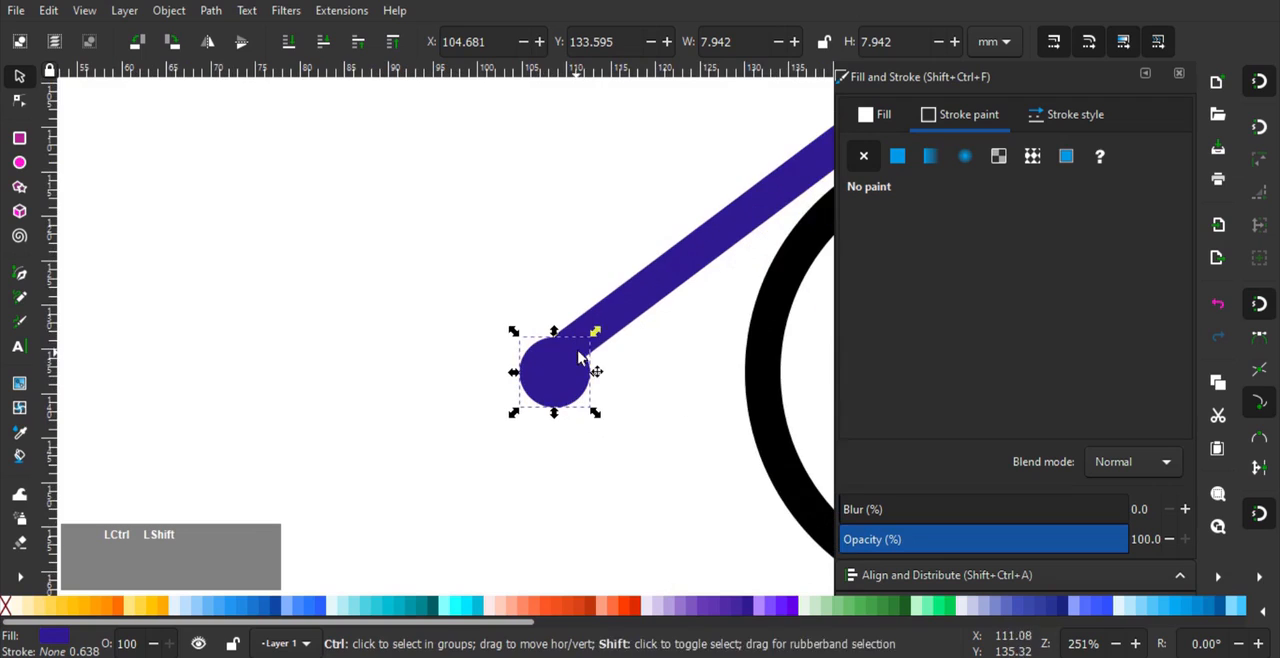
drag(595, 332, 626, 317)
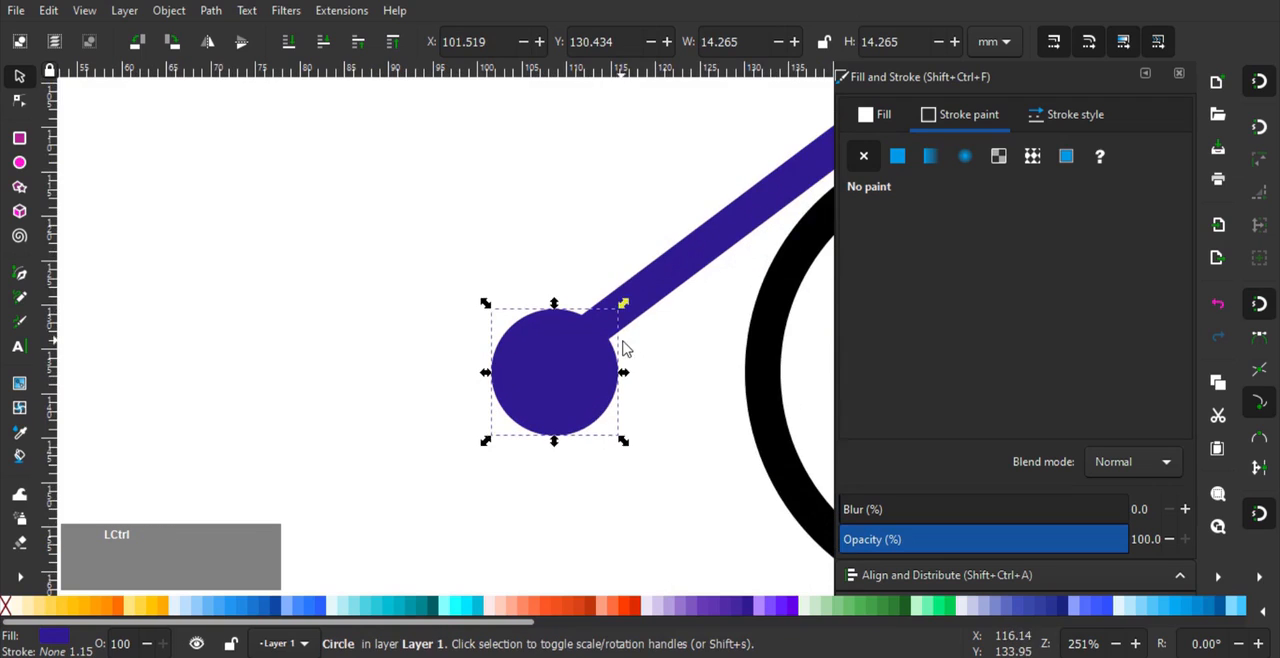
- Snap the diagonal frame line's lower end node to the centre of the enlarged crank circle
scroll(619, 342, down, 2)
drag(597, 365, 555, 394)
click(601, 345)
click(676, 262)
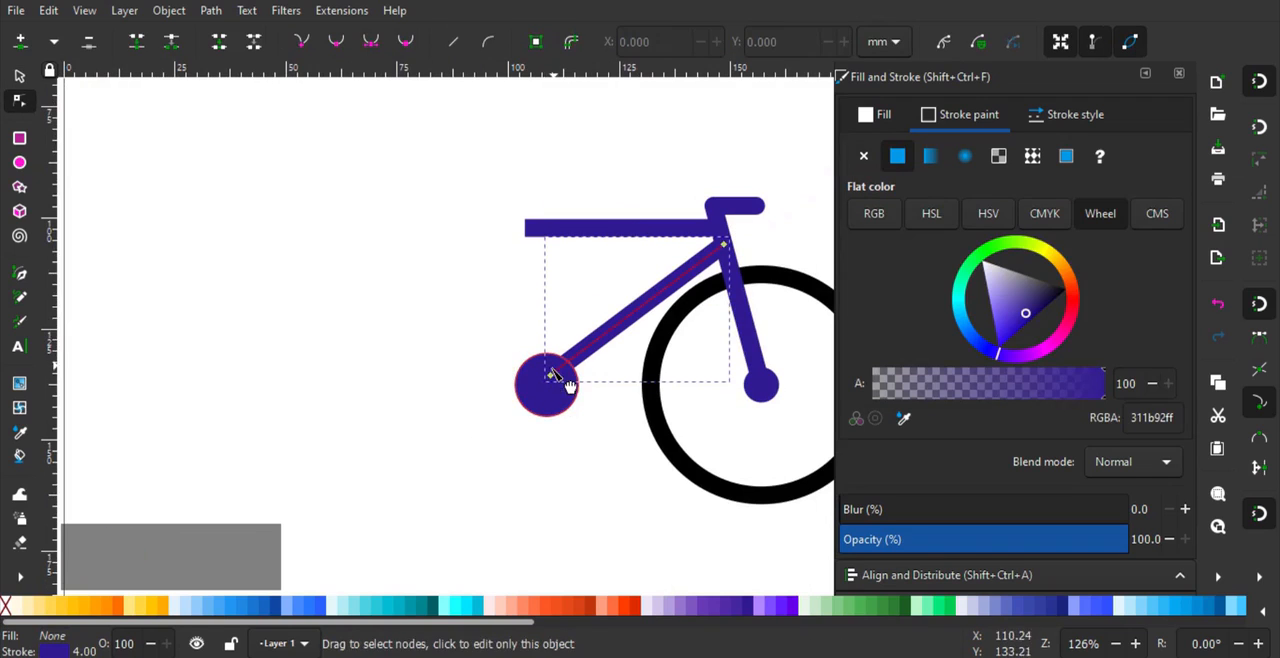
drag(556, 383, 557, 386)
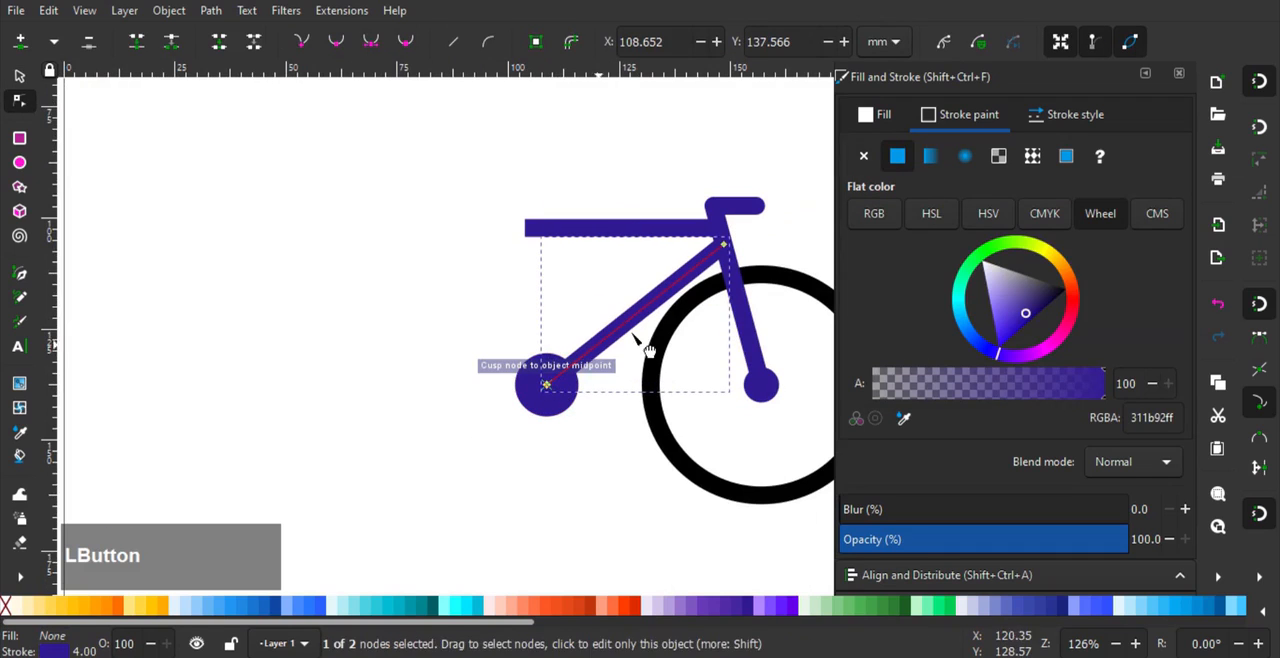
drag(680, 337, 610, 332)
- Select the horizontal and diagonal frame lines and shift them together about 0.2 mm upward
click(19, 76)
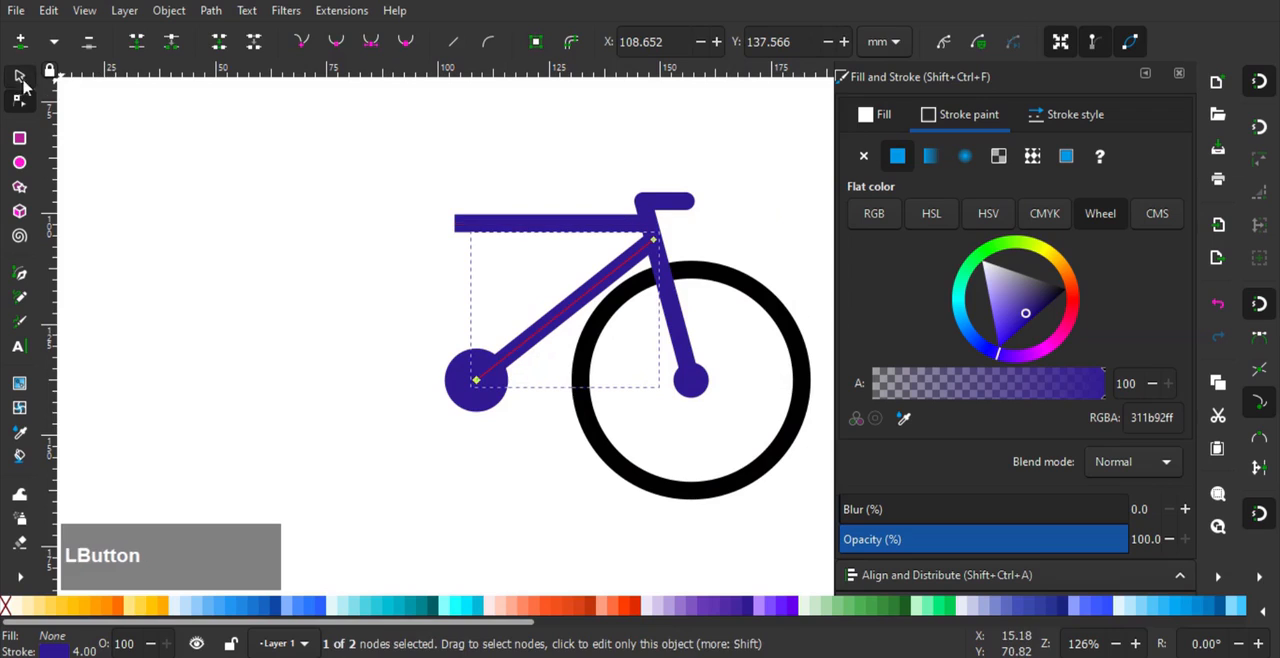
shift+click(540, 226)
click(583, 315)
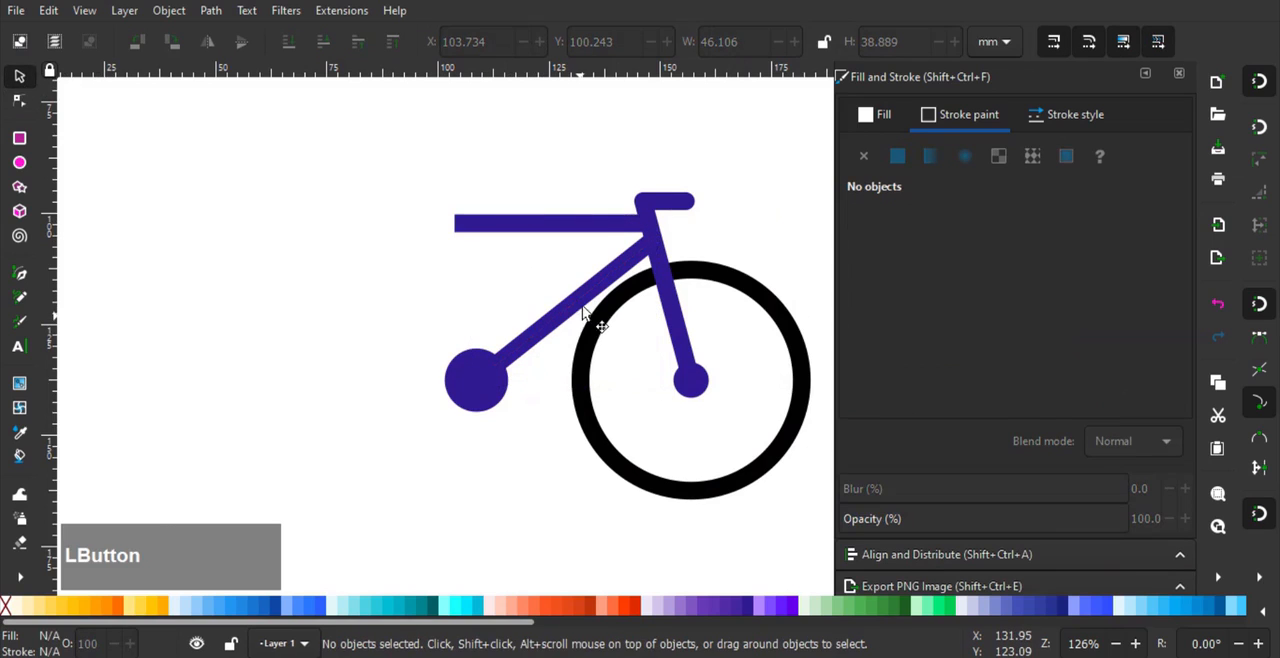
click(606, 229)
drag(606, 229, 614, 230)
shift+click(573, 279)
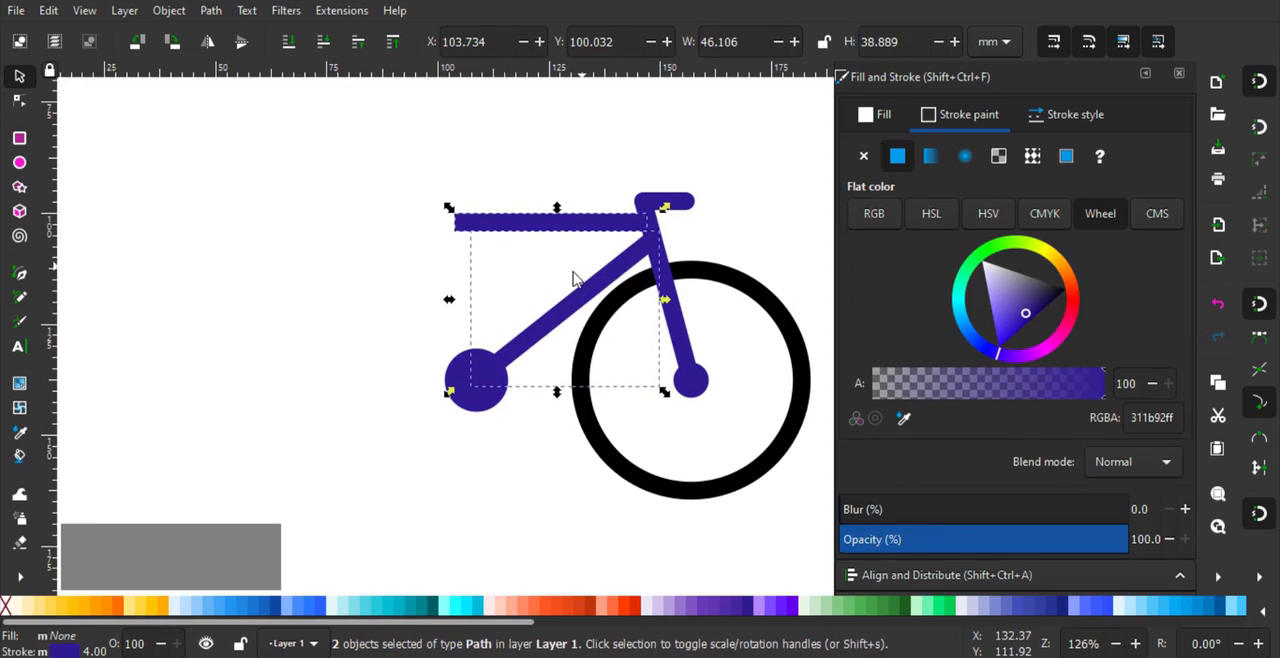
click(548, 289)
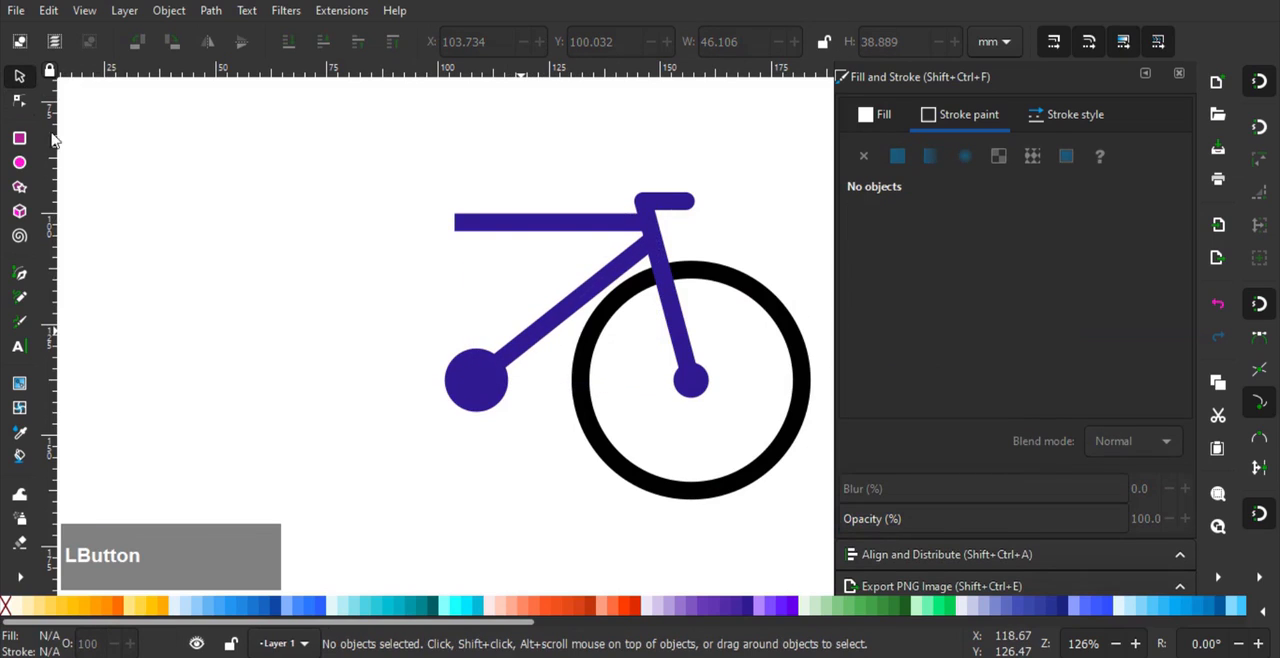
- Reattach the shifted diagonal frame line's lower node to the midpoint of the crank circle
click(20, 102)
mouse_move(476, 379)
mouse_down()
mouse_move(483, 369)
mouse_move(476, 380)
mouse_up()
middle_click(417, 265)
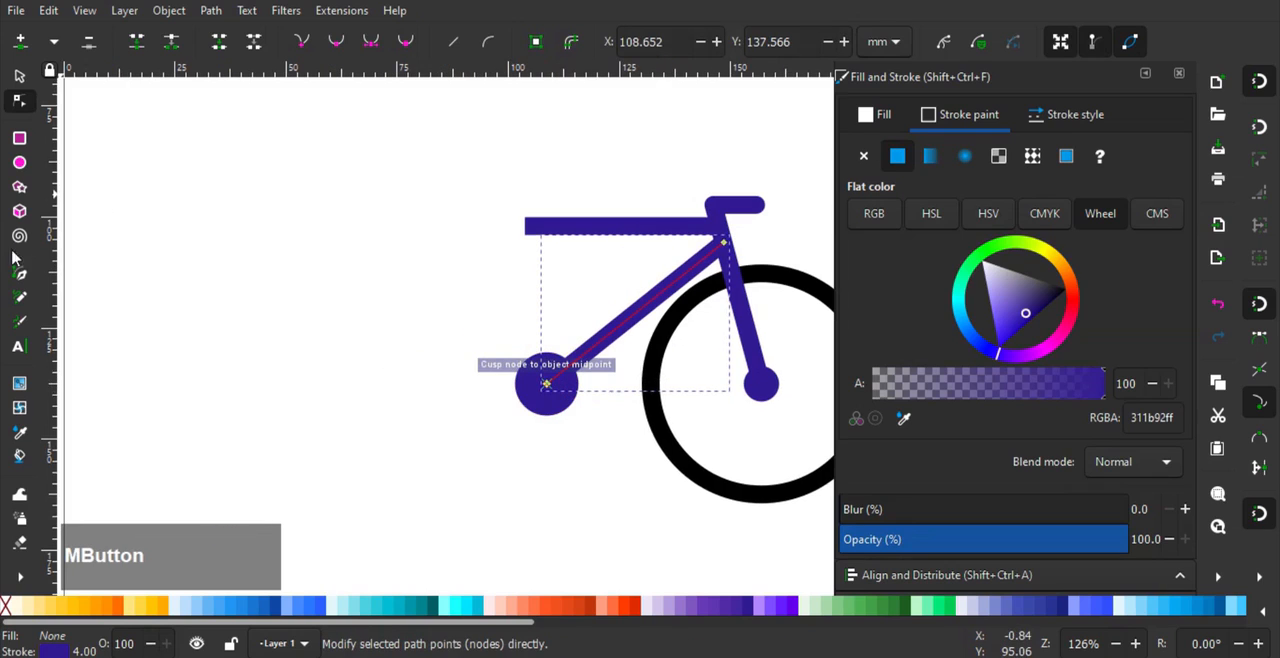
click(22, 274)
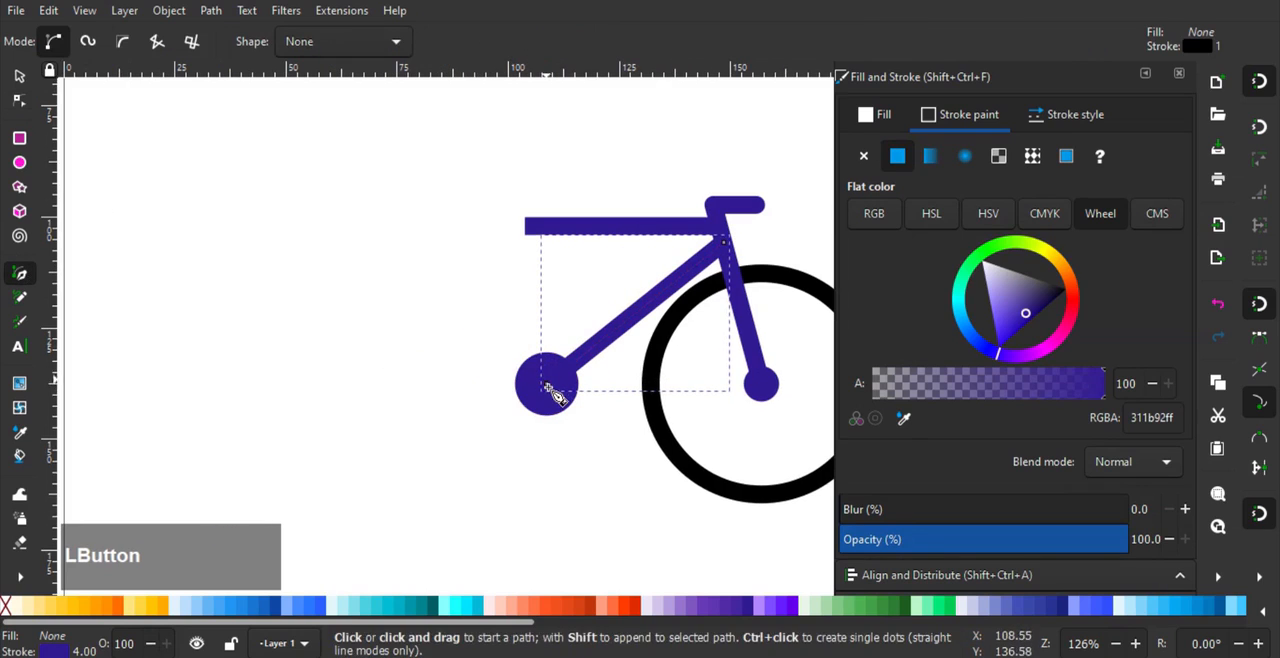
click(545, 384)
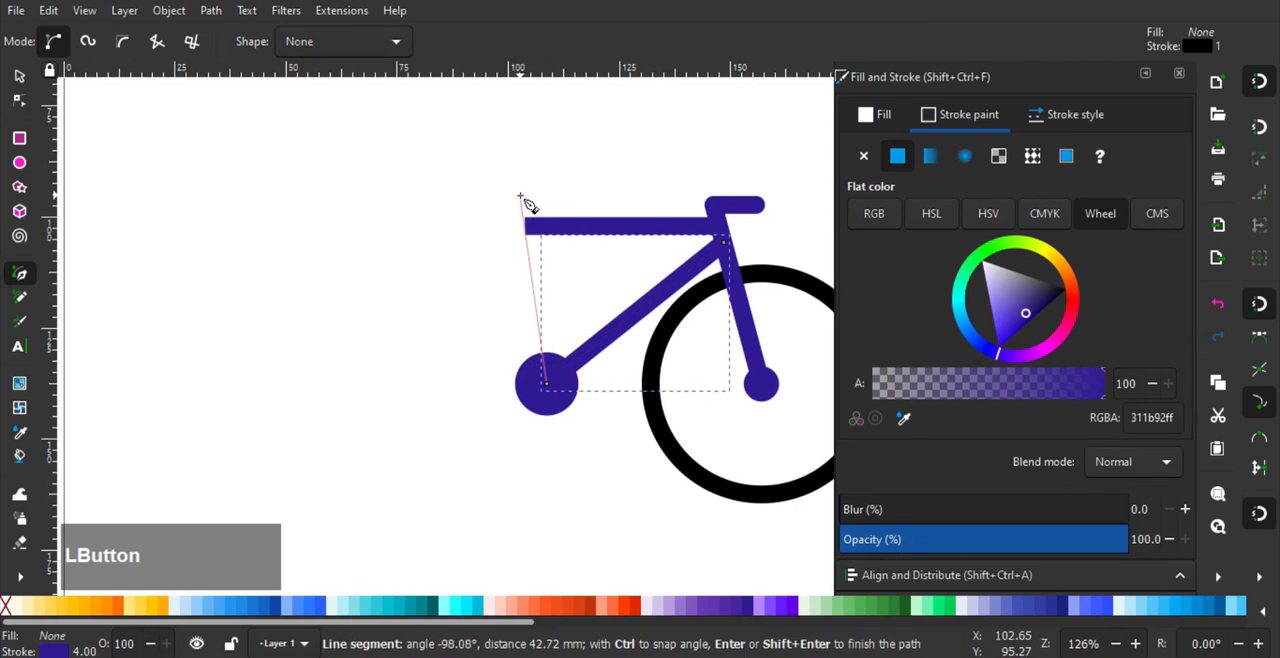
right_click(521, 194)
click(20, 75)
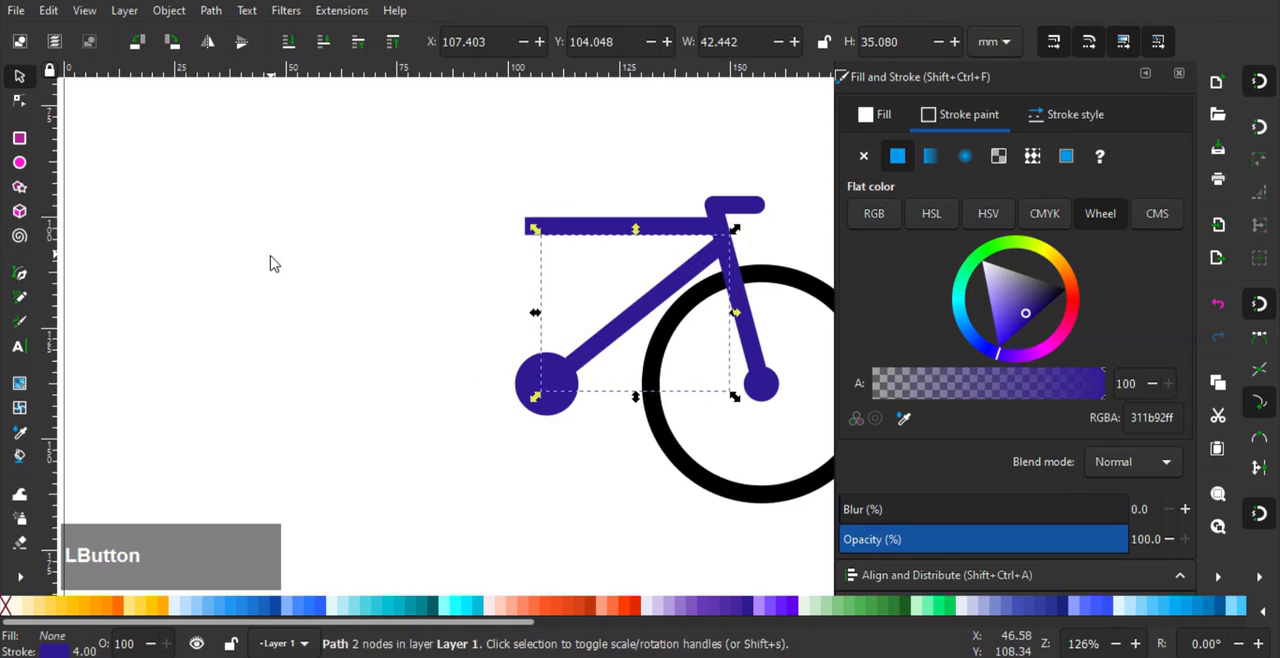
click(271, 263)
- Draw a seat tube line about 43 mm long from the crank circle's centre up past the top tube's left end, with a 4 mm stroke
click(20, 273)
click(546, 383)
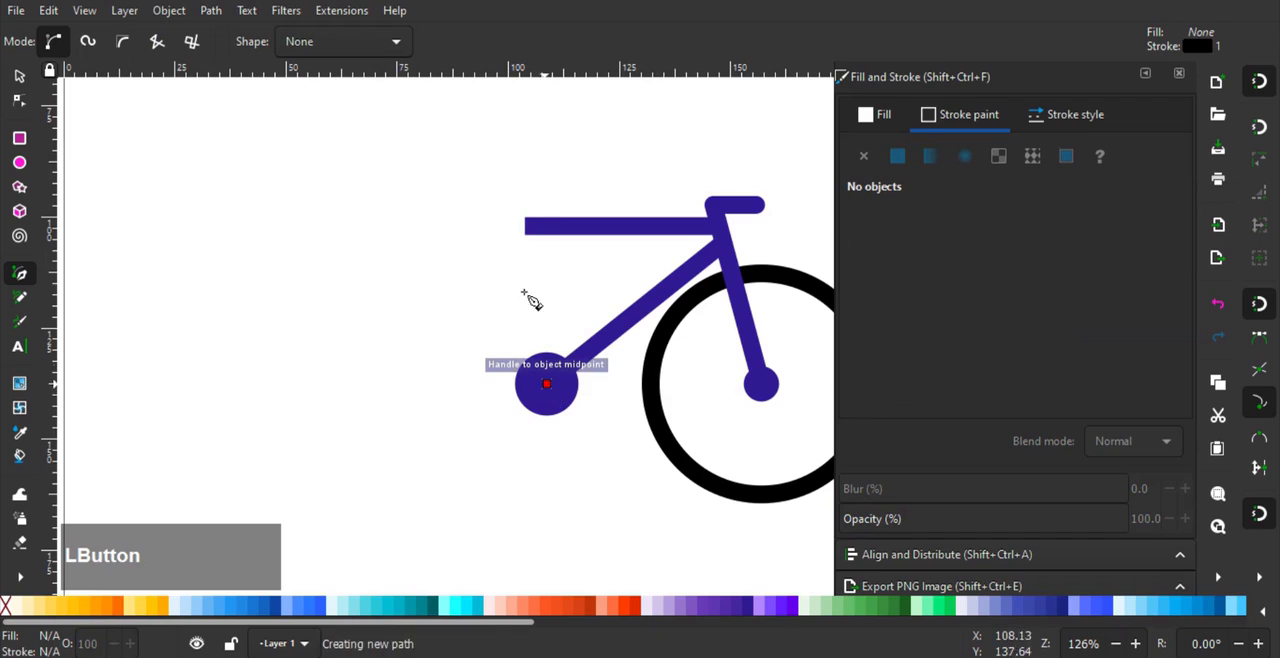
right_click(514, 196)
click(1062, 116)
text(4)
key(Return)
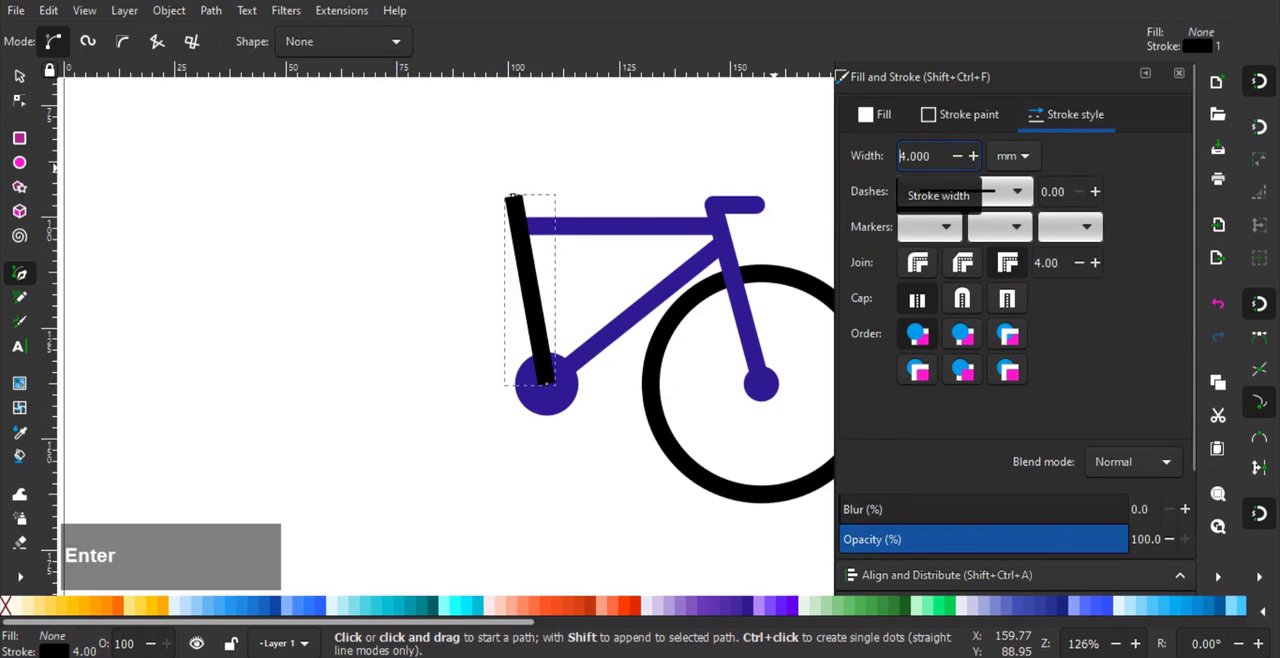
- Recolour the seat tube's stroke with the dark purple (311b92ff) sampled from the top tube
click(968, 116)
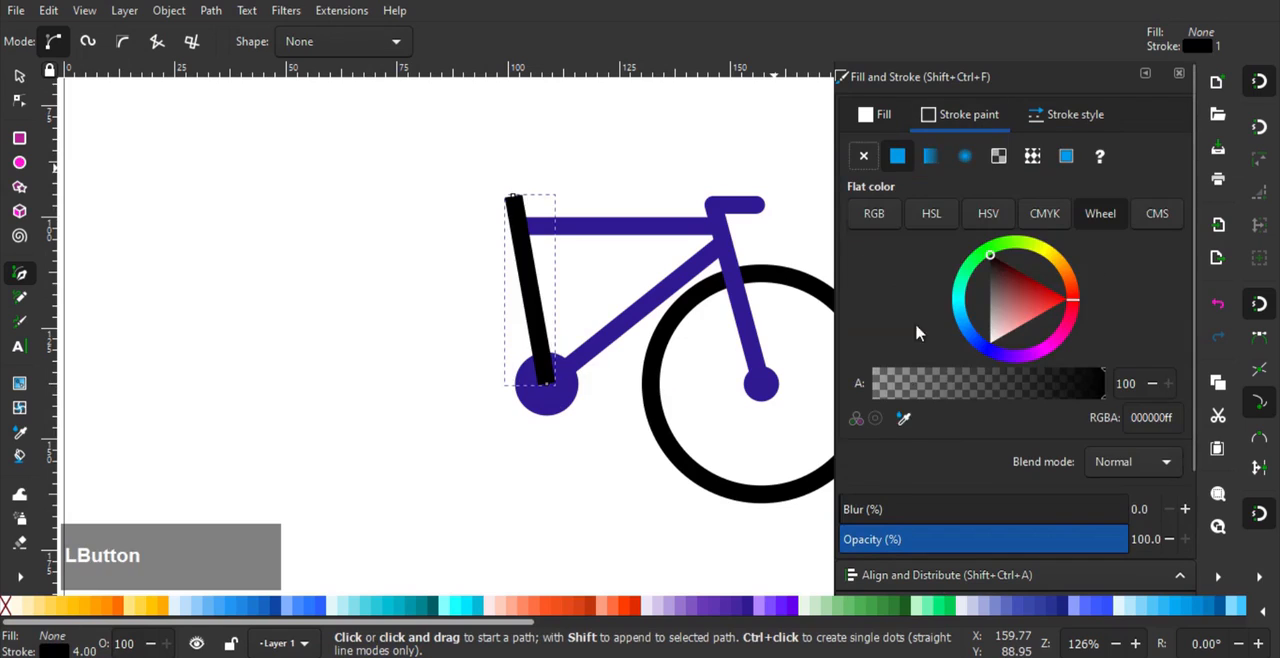
click(904, 420)
click(651, 229)
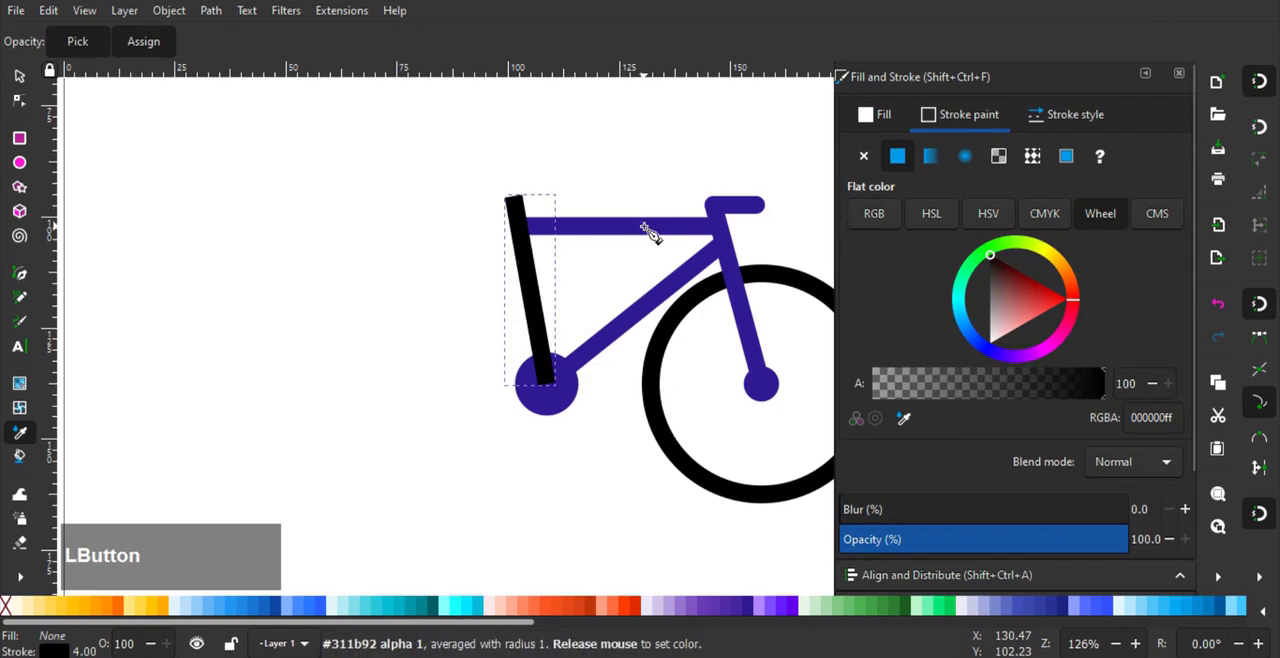
- Duplicate the horizontal top tube and snap the copy's right end to the crank circle's centre, extending to the left
click(17, 82)
click(565, 232)
key(ctrl+d)
drag(670, 232, 490, 402)
drag(456, 441, 558, 414)
scroll(607, 384, up, 1)
drag(618, 375, 556, 416)
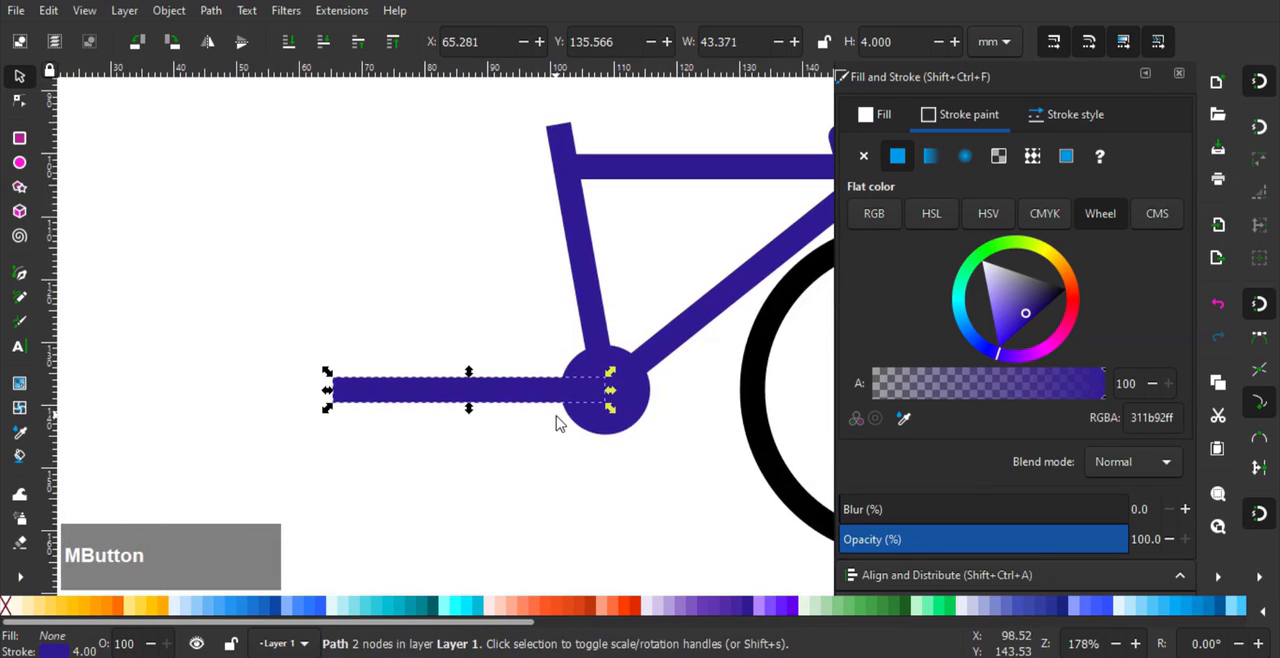
- Try a 3 mm stroke width on the front wheel circle and settle on 4 mm
scroll(500, 334, down, 2)
scroll(452, 326, right, 2)
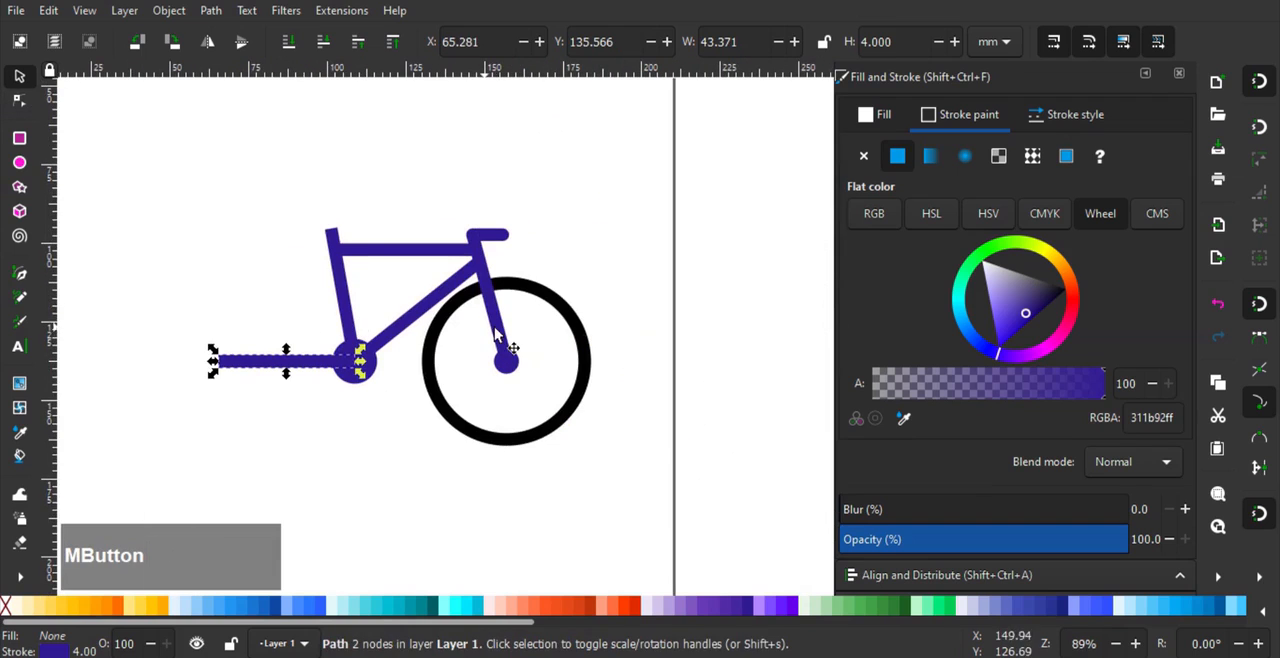
click(572, 306)
scroll(570, 303, up, 1)
mouse_move(603, 266)
mouse_down()
mouse_move(595, 277)
mouse_move(600, 268)
mouse_up()
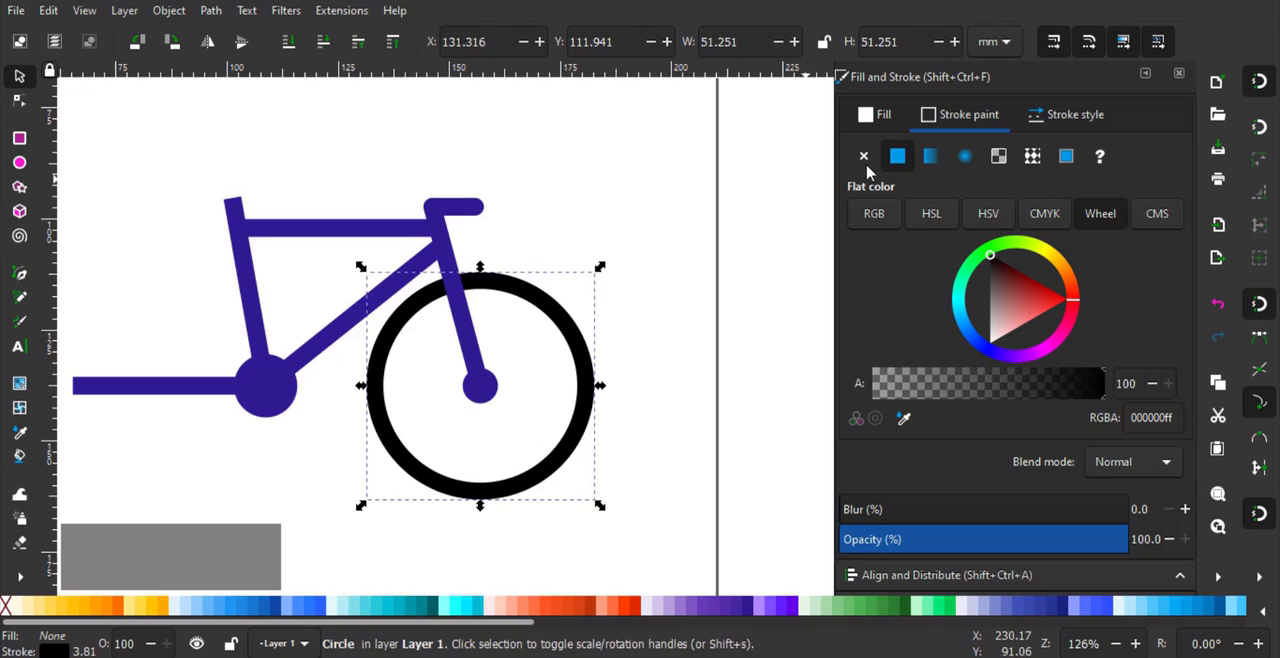
click(1075, 120)
click(918, 156)
key(Return)
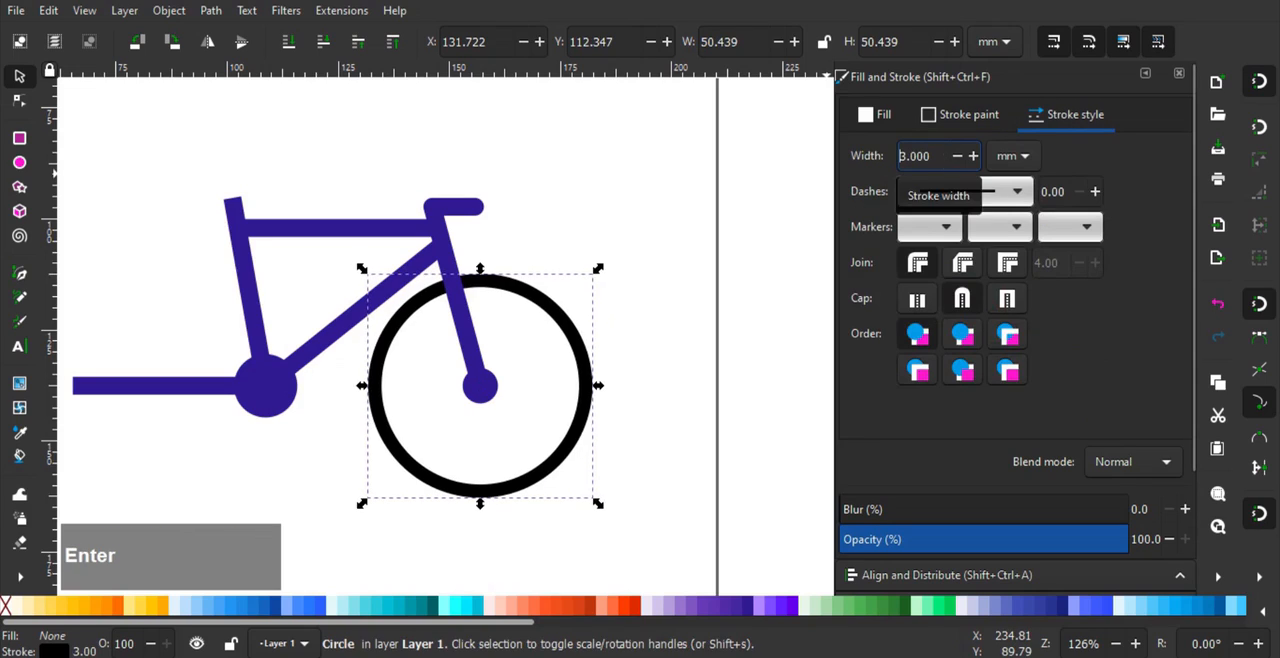
drag(929, 165, 787, 169)
text(4)
key(Return)
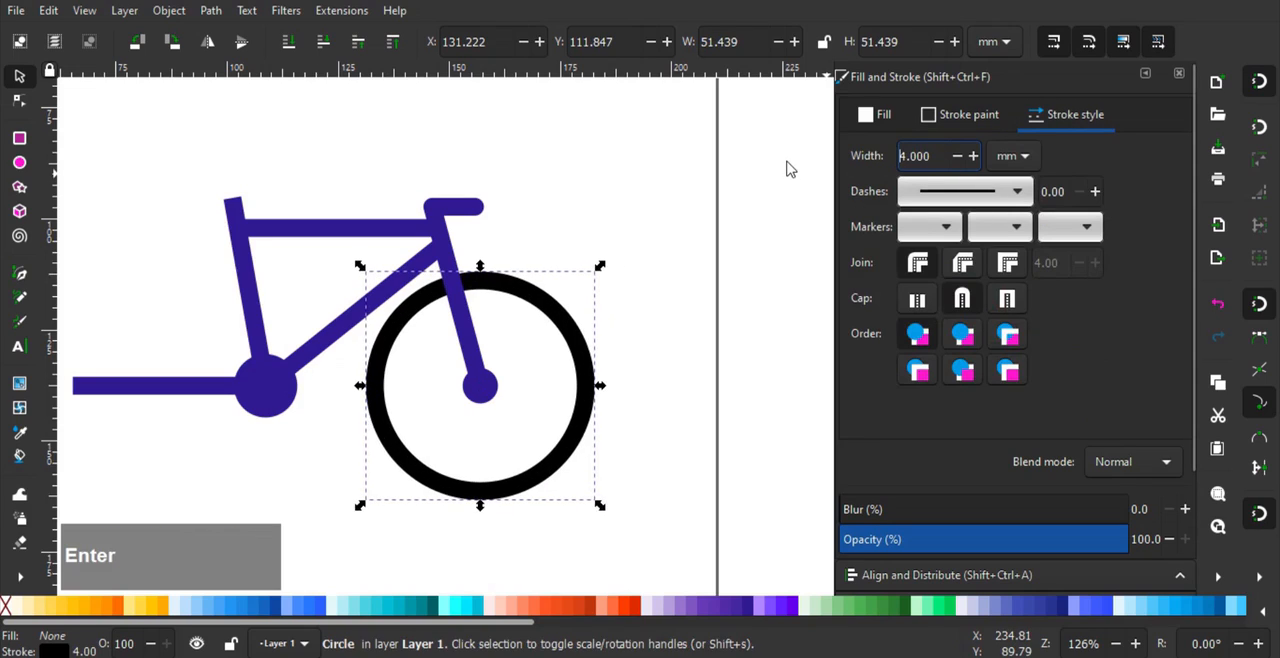
- Duplicate the front wheel together with its hub and place the copies at the left end of the lower horizontal line as the rear wheel
key(shift)
shift+click(487, 390)
drag(505, 401, 662, 355)
key(ctrl+d)
drag(726, 273, 348, 293)
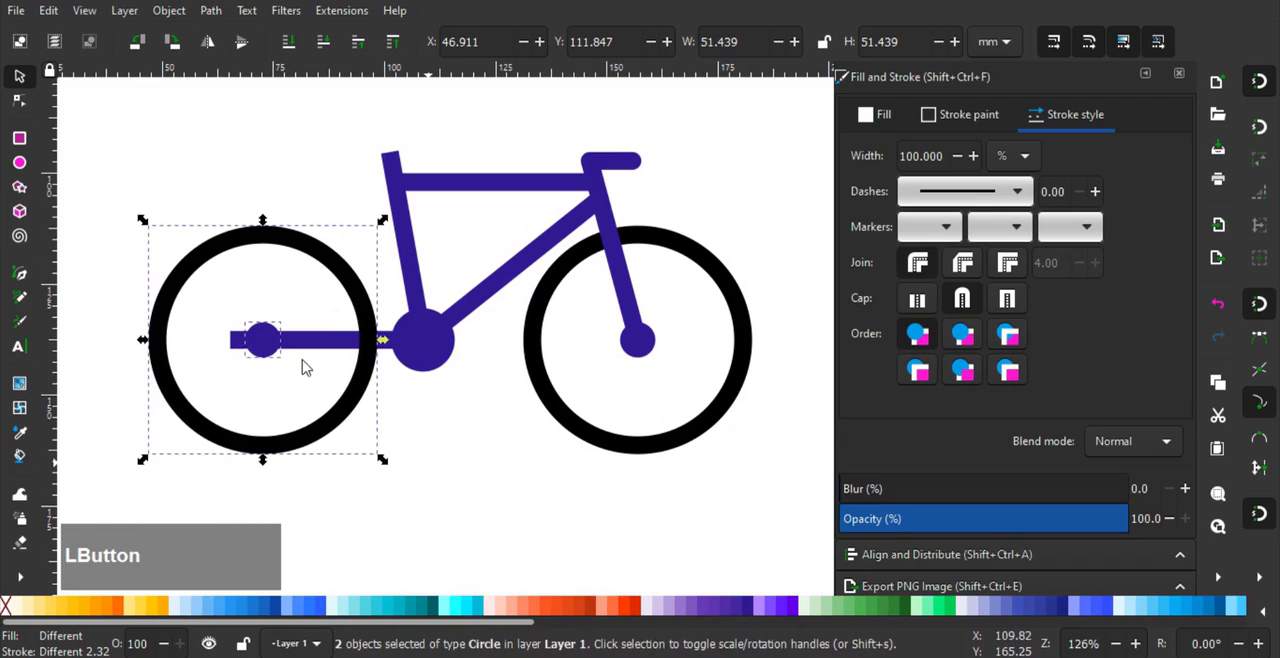
click(333, 400)
- Shorten the lower horizontal frame line by snapping its left end node to the rear hub's centre
click(19, 100)
click(234, 341)
scroll(218, 352, up, 1)
drag(235, 335, 291, 338)
drag(297, 310, 336, 397)
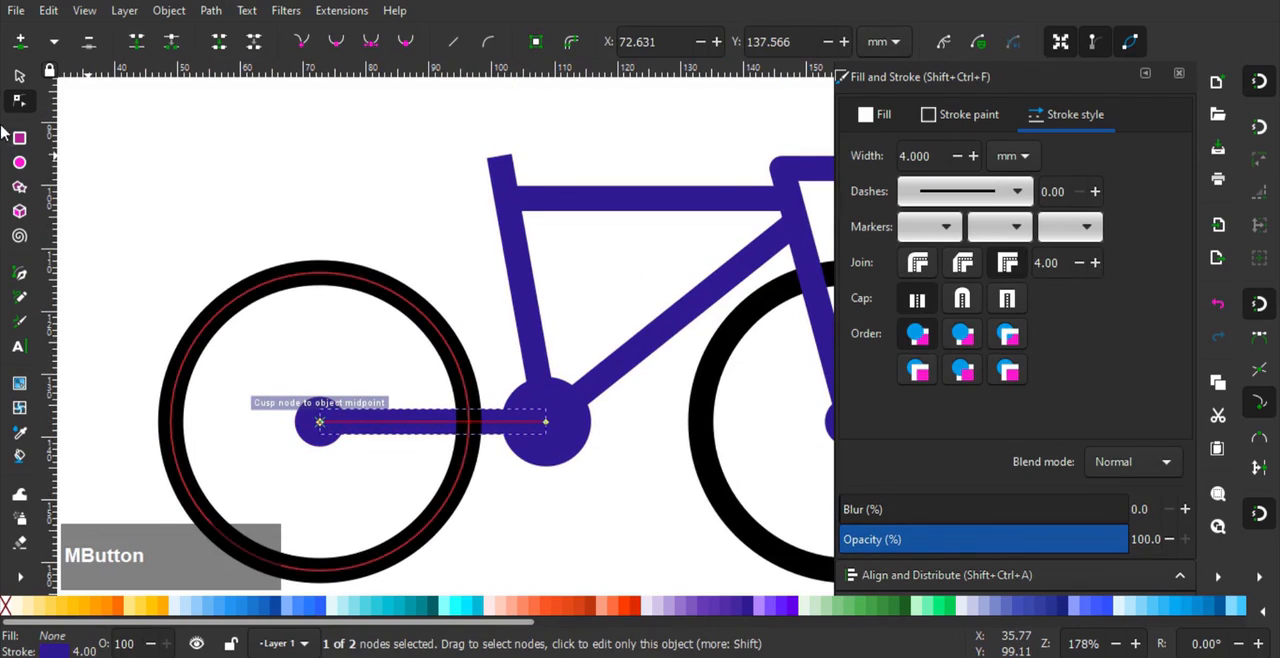
- Duplicate the lower horizontal frame line and snap the copy's right node to the top tube's left end node
click(19, 77)
key(ctrl+d)
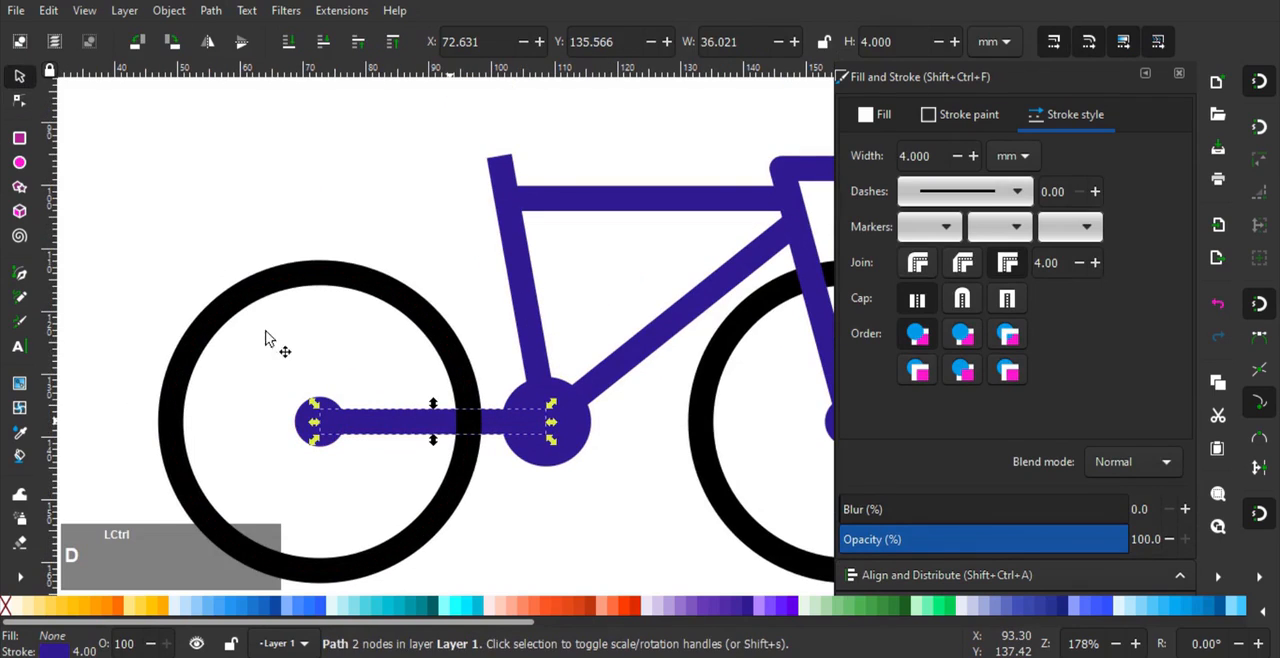
click(19, 100)
drag(546, 422, 514, 200)
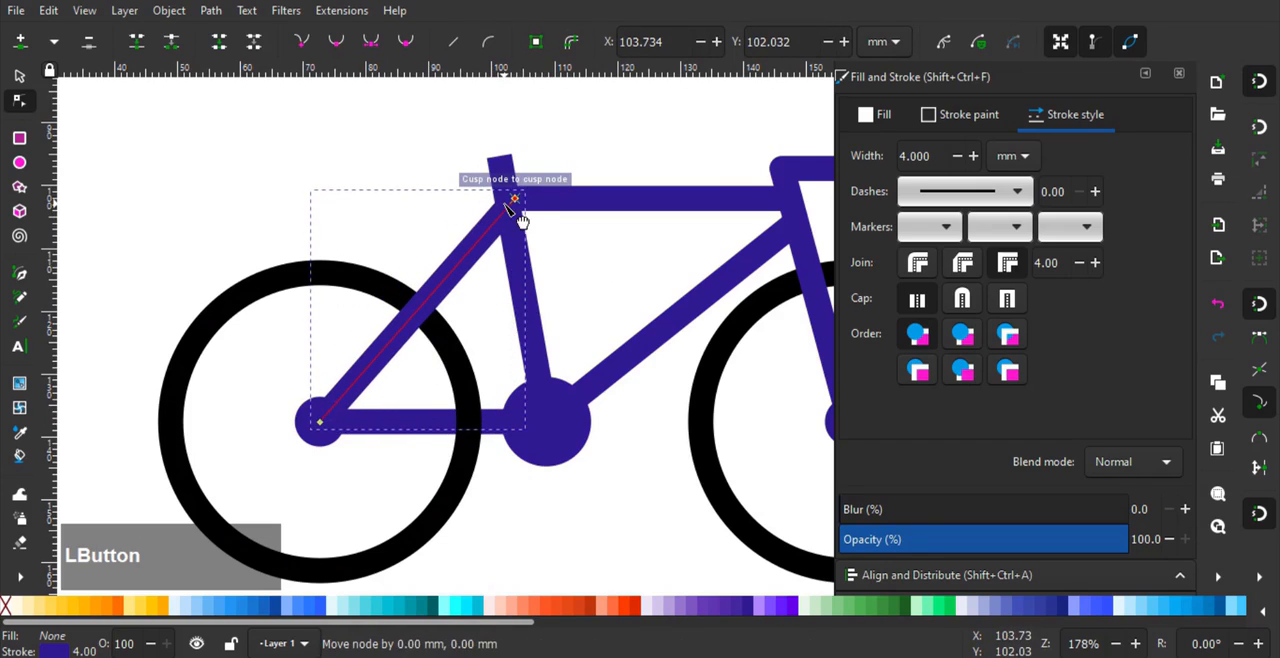
click(19, 77)
click(225, 174)
scroll(276, 175, down, 2)
drag(387, 224, 370, 255)
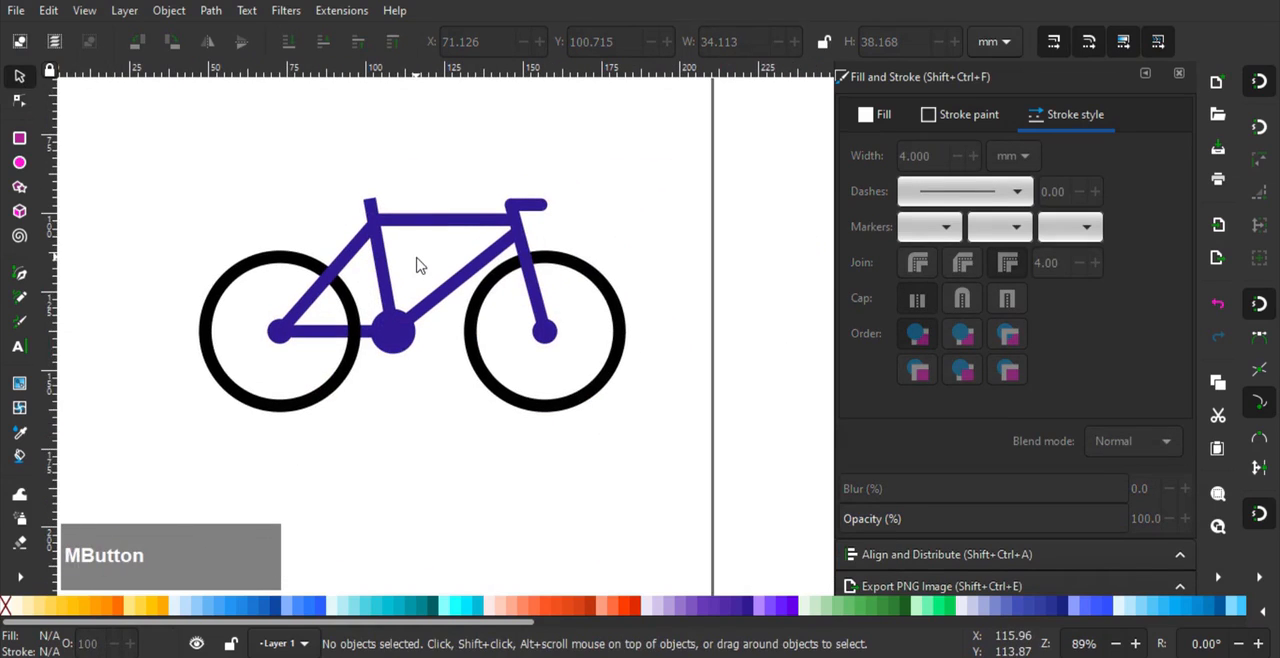
scroll(375, 212, up, 3)
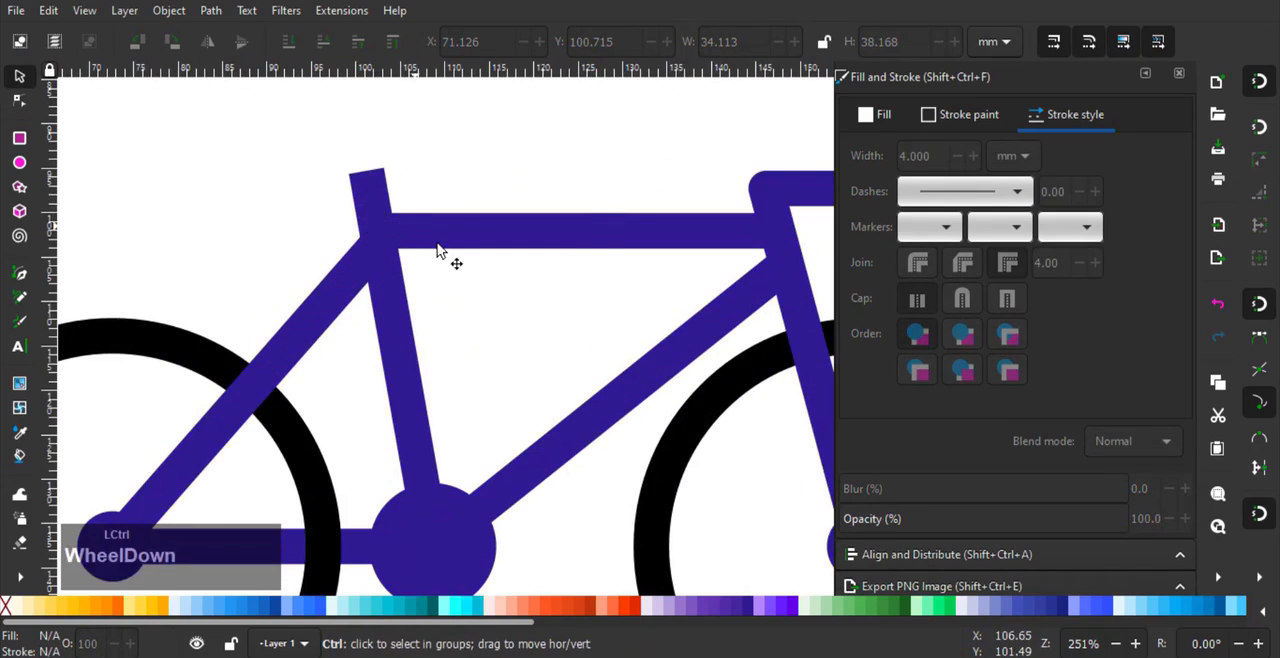
scroll(437, 244, down, 2)
scroll(563, 229, up, 2)
drag(420, 251, 633, 287)
click(560, 252)
scroll(633, 287, down, 1)
- Draw a closed curved saddle outline about 26 mm wide and 7 mm tall over the top of the seat tube
click(20, 273)
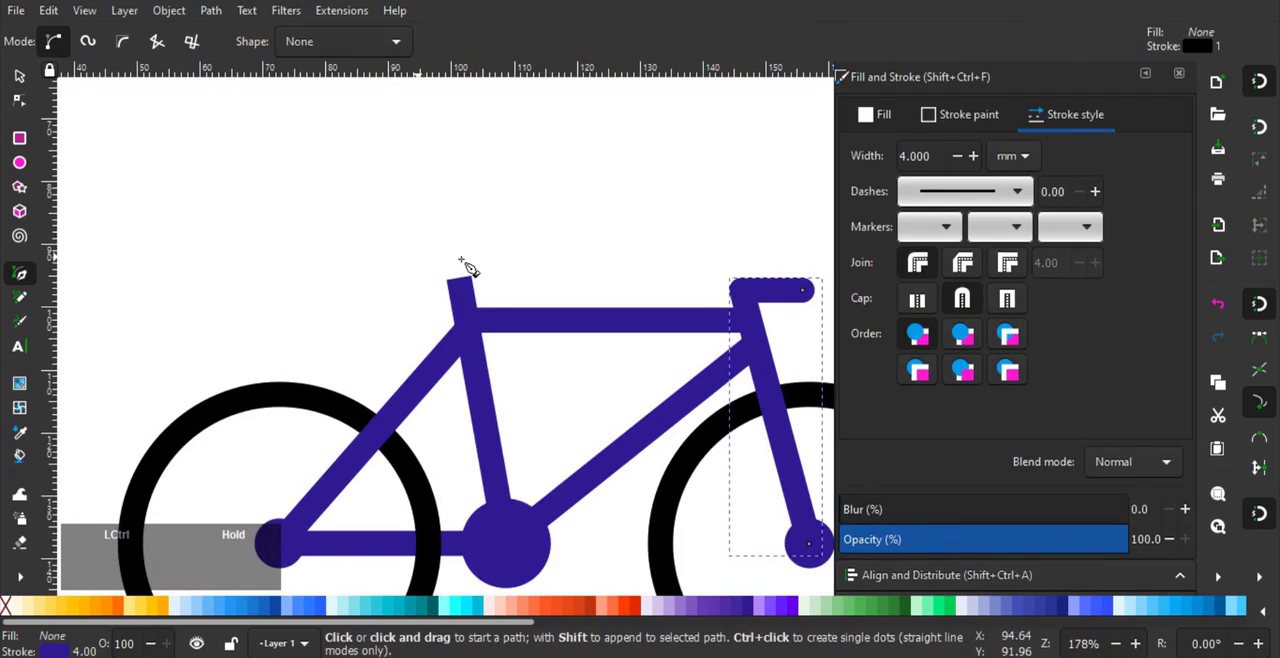
scroll(466, 266, up, 3)
click(277, 343)
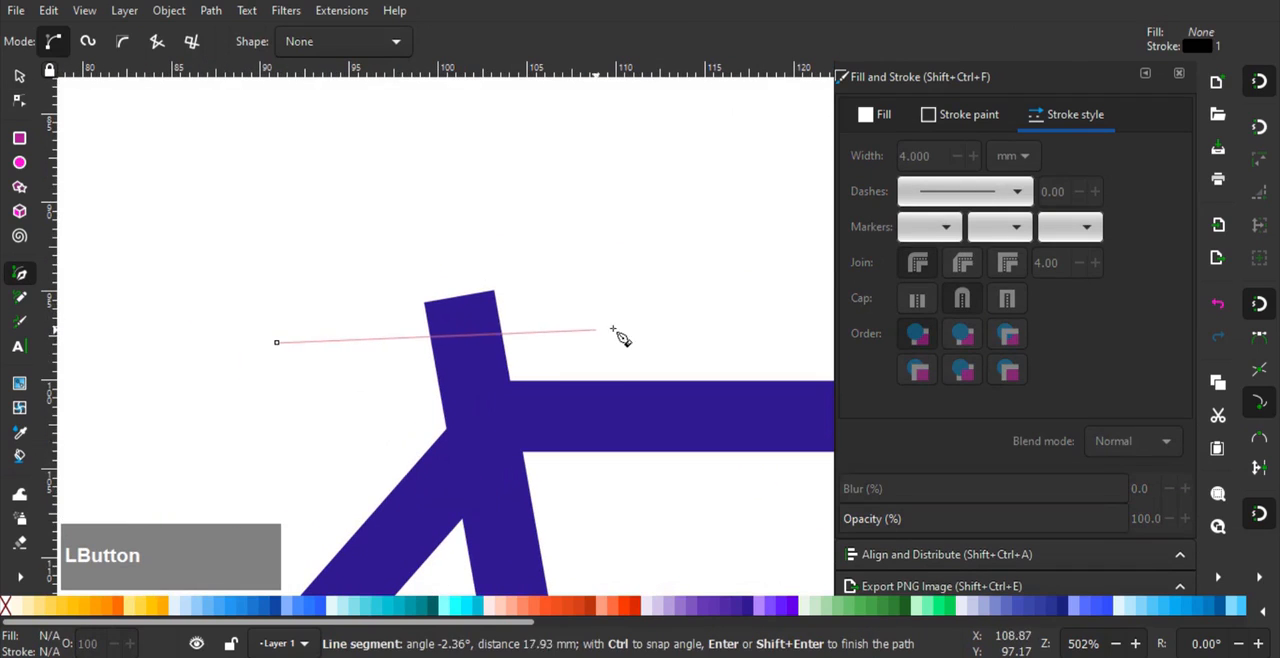
drag(633, 325, 665, 315)
drag(668, 268, 652, 246)
drag(414, 246, 369, 232)
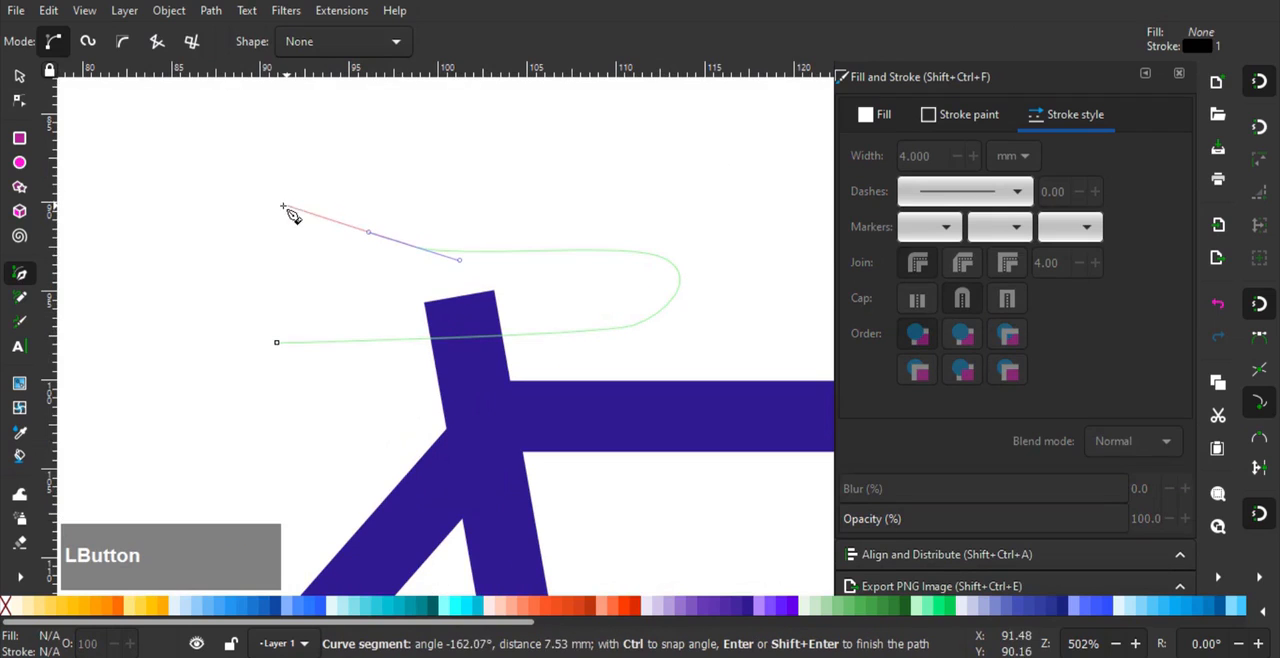
drag(265, 227, 250, 244)
drag(244, 332, 279, 344)
click(387, 327)
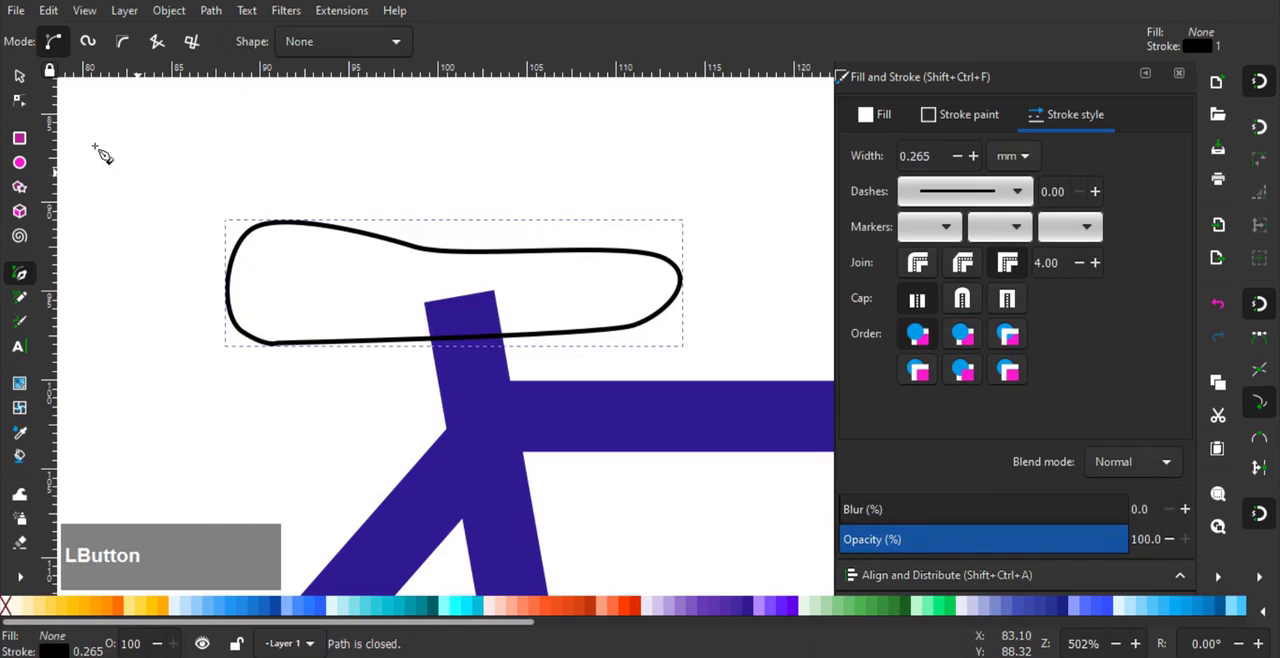
- Delete the saddle outline's starting node, then reposition the neighbouring rear lower node as a symmetric node
key(n)
drag(268, 376, 267, 377)
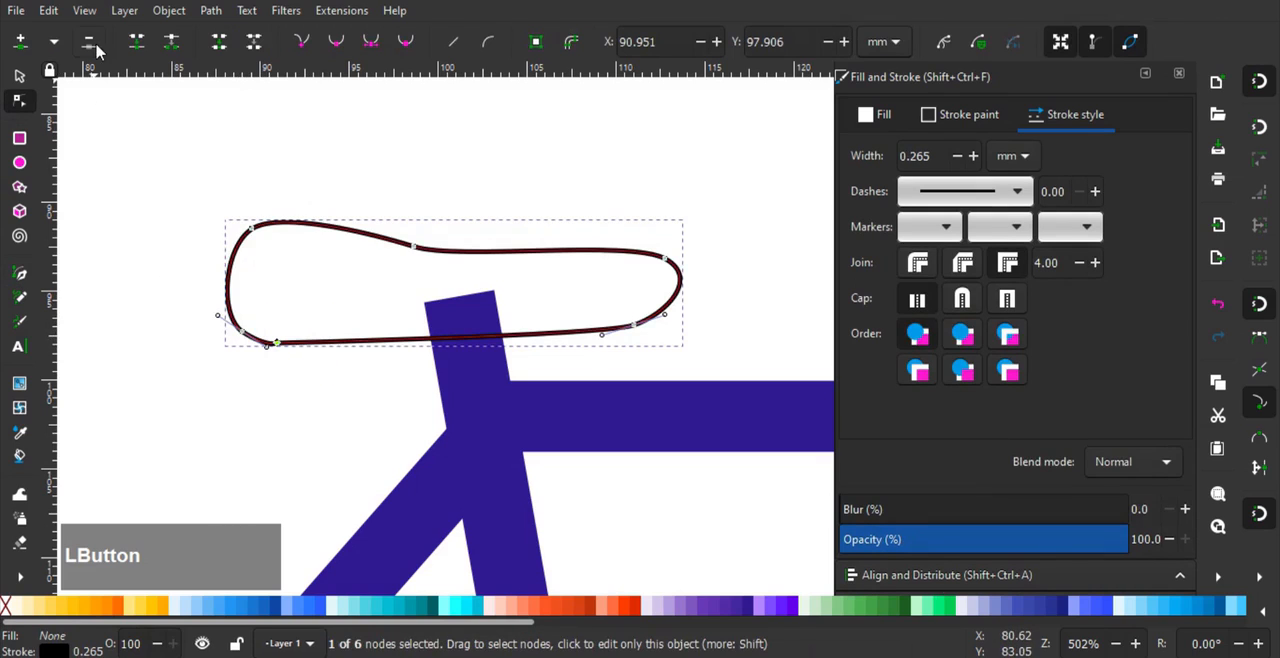
key(Delete)
drag(226, 338, 283, 345)
click(371, 43)
- Reshape the saddle by pulling its upper front node inward and its rear lower node about 1 mm downward
drag(396, 280, 394, 282)
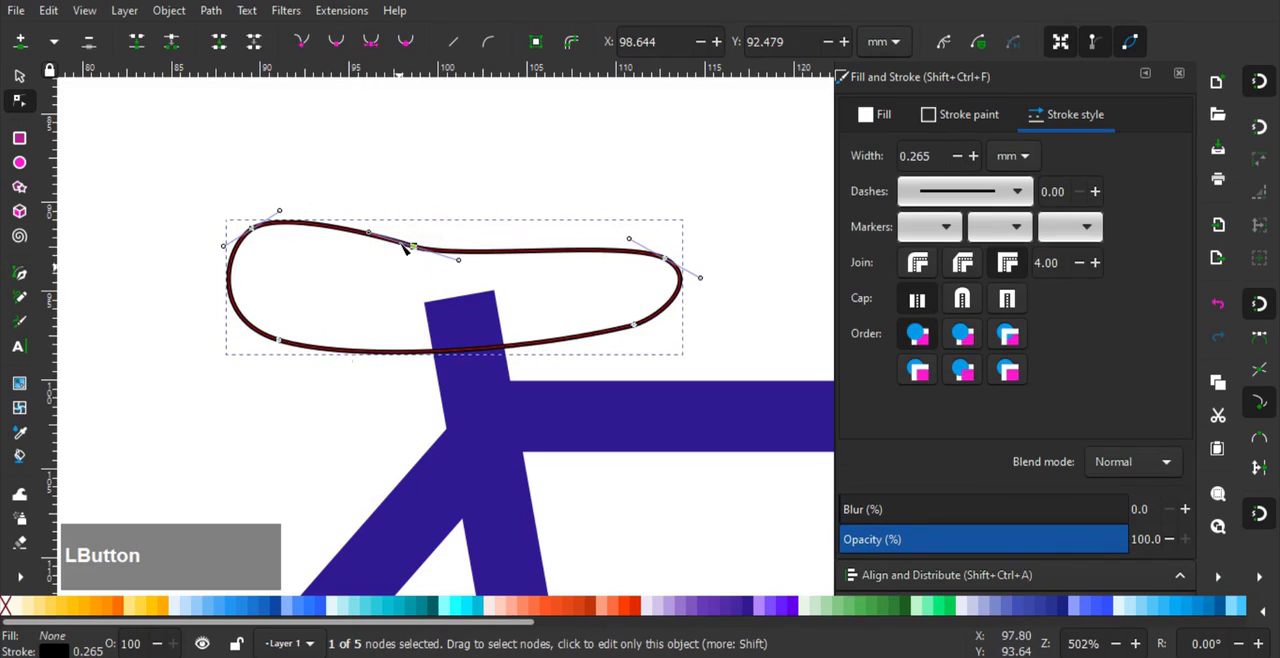
drag(673, 297, 615, 236)
click(283, 343)
drag(287, 347, 297, 371)
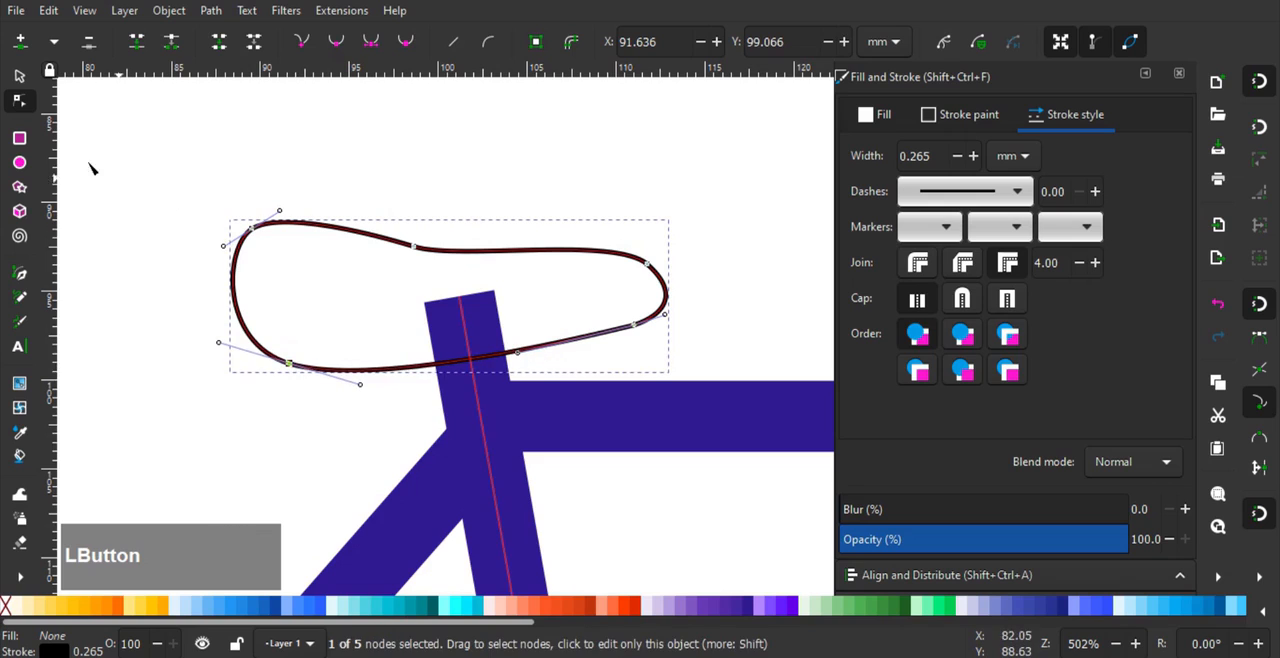
- Shift the saddle slightly right so its centre aligns with the seat tube's top node, and remove its stroke
click(18, 80)
drag(655, 278, 667, 275)
click(975, 116)
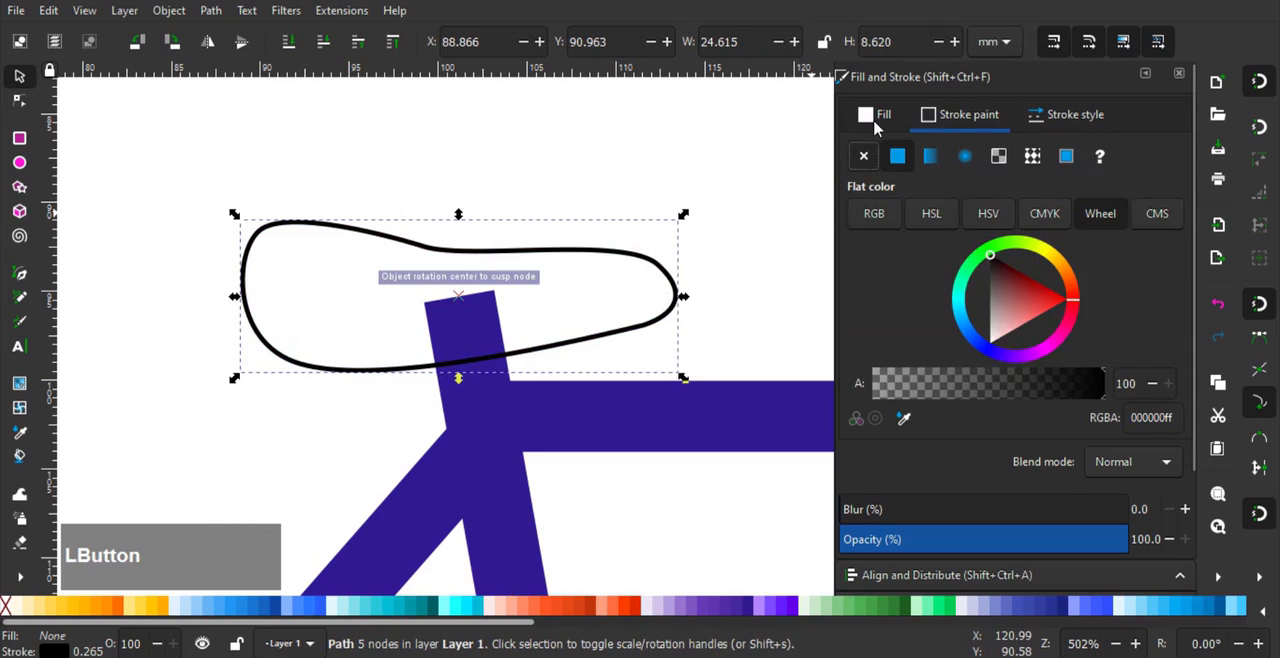
click(864, 156)
- Give the saddle a flat fill and sample the black of the wheel as its colour
click(875, 120)
click(897, 156)
scroll(606, 255, down, 4)
middle_click(635, 338)
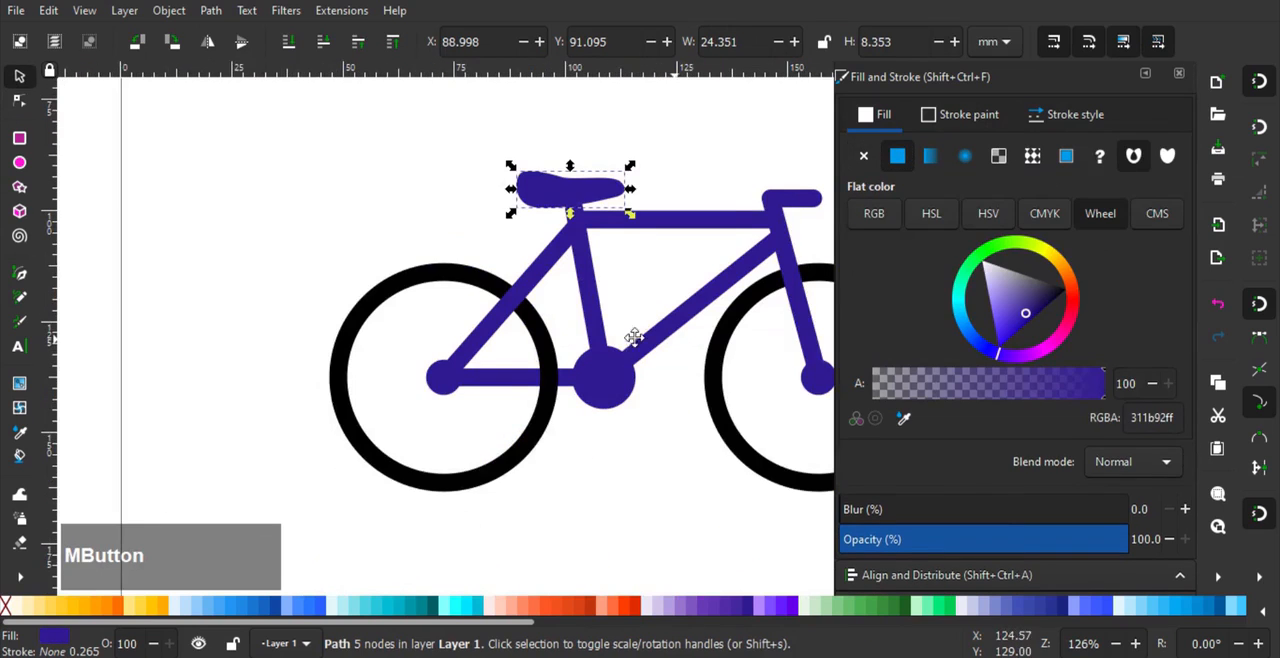
drag(635, 338, 560, 335)
click(904, 418)
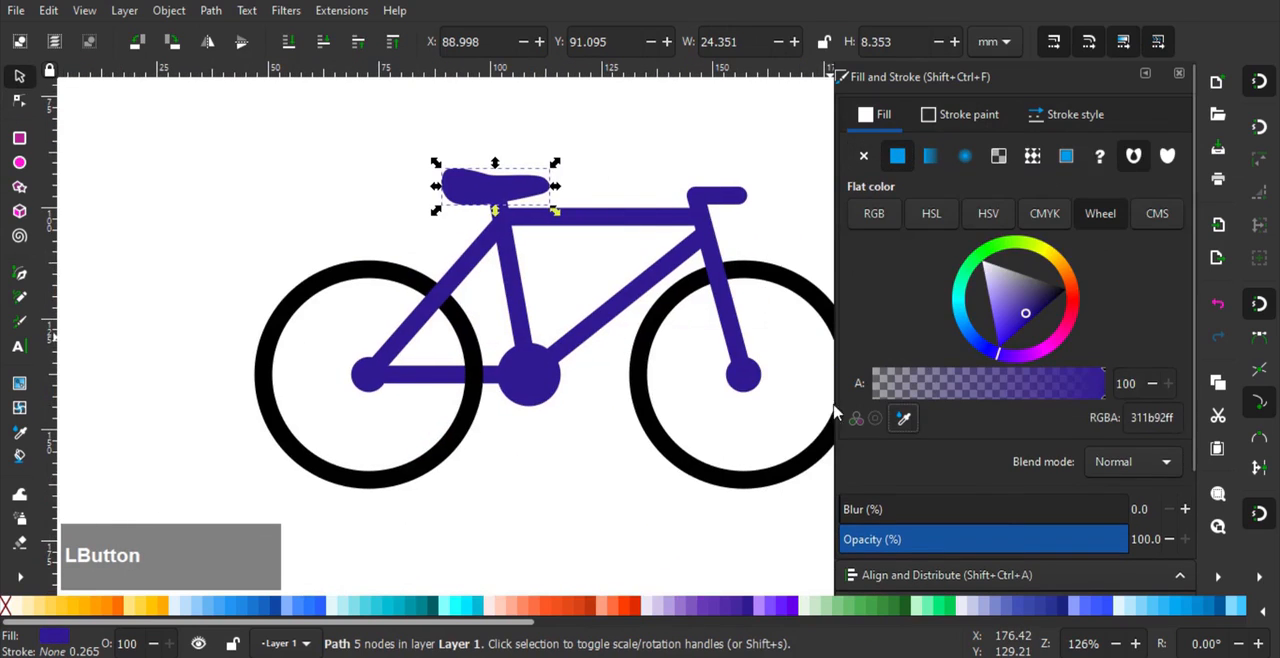
click(648, 346)
click(571, 451)
- Send the rear wheel to the bottom of the stacking order, behind the frame and the crank circle
scroll(529, 409, up, 1)
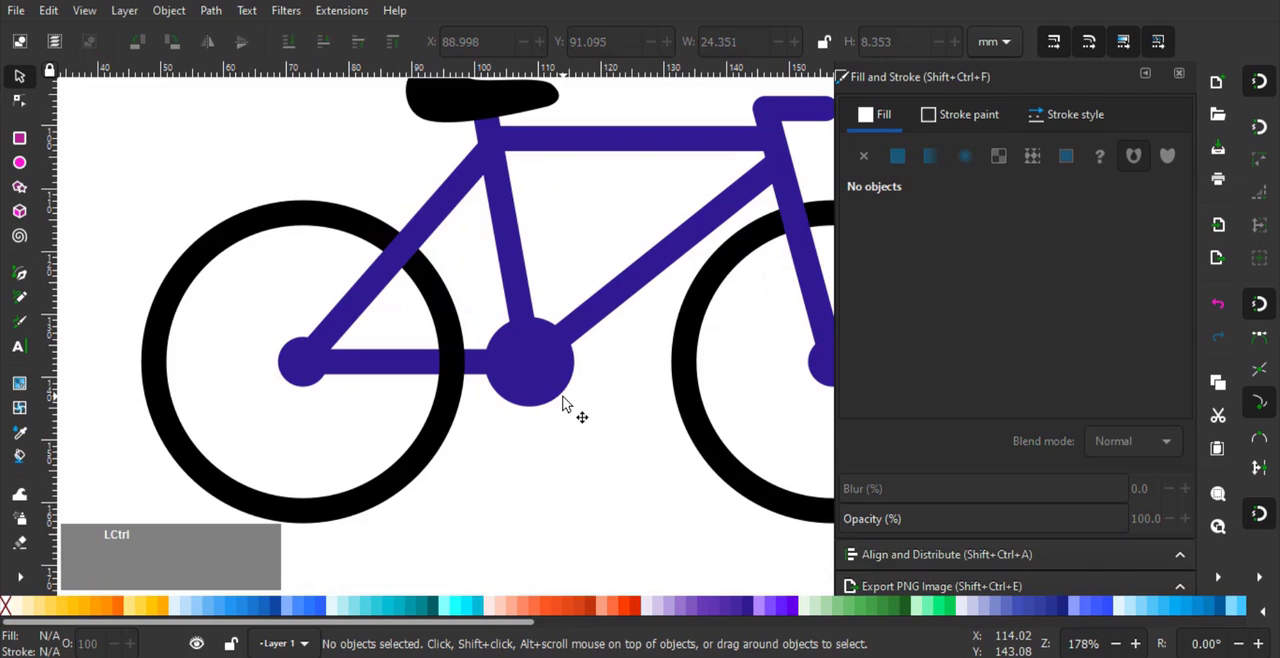
ctrl+click(558, 392)
scroll(566, 397, up, 1)
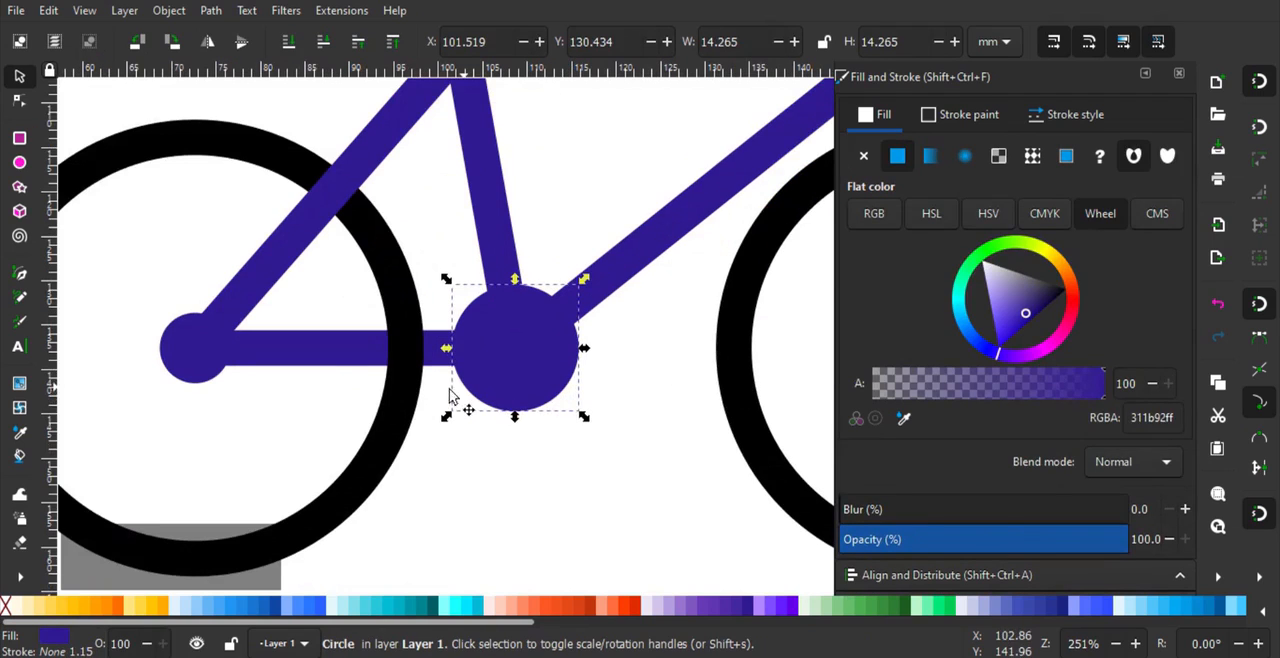
click(400, 415)
key(End)
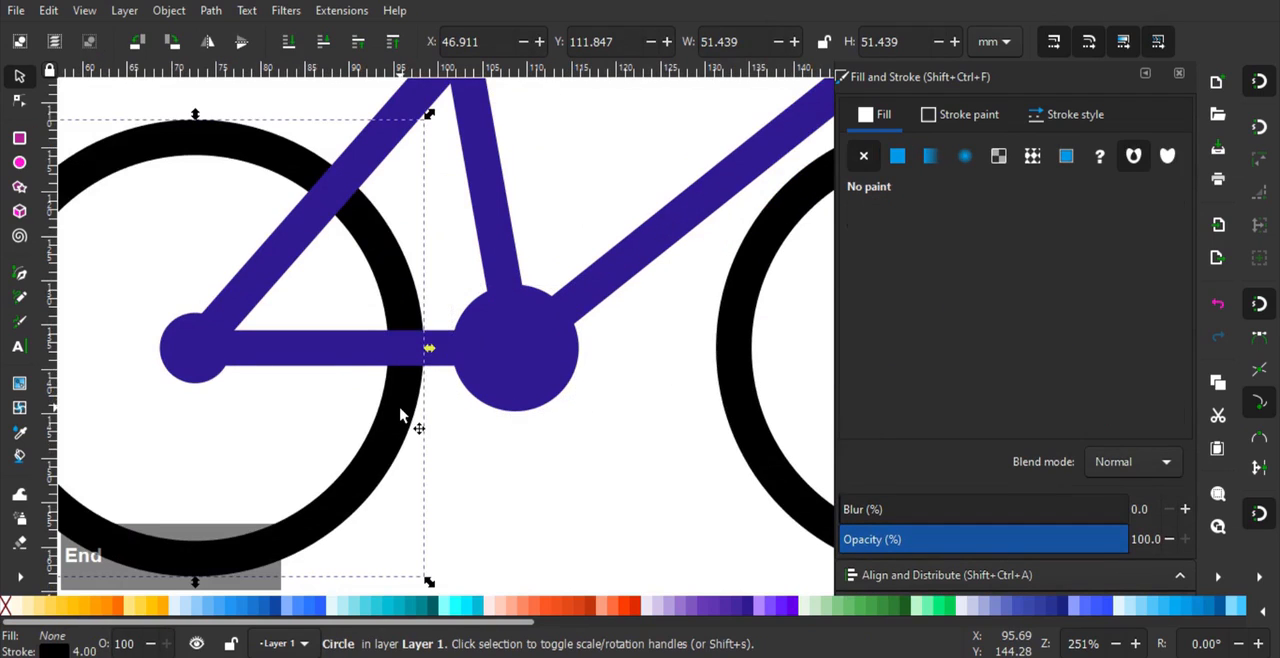
- Duplicate the crank circle, enlarge the copy about its centre to about 16.7 mm, fill it light grey cbcbcb and send it to the bottom
ctrl+click(497, 402)
scroll(496, 400, up, 1)
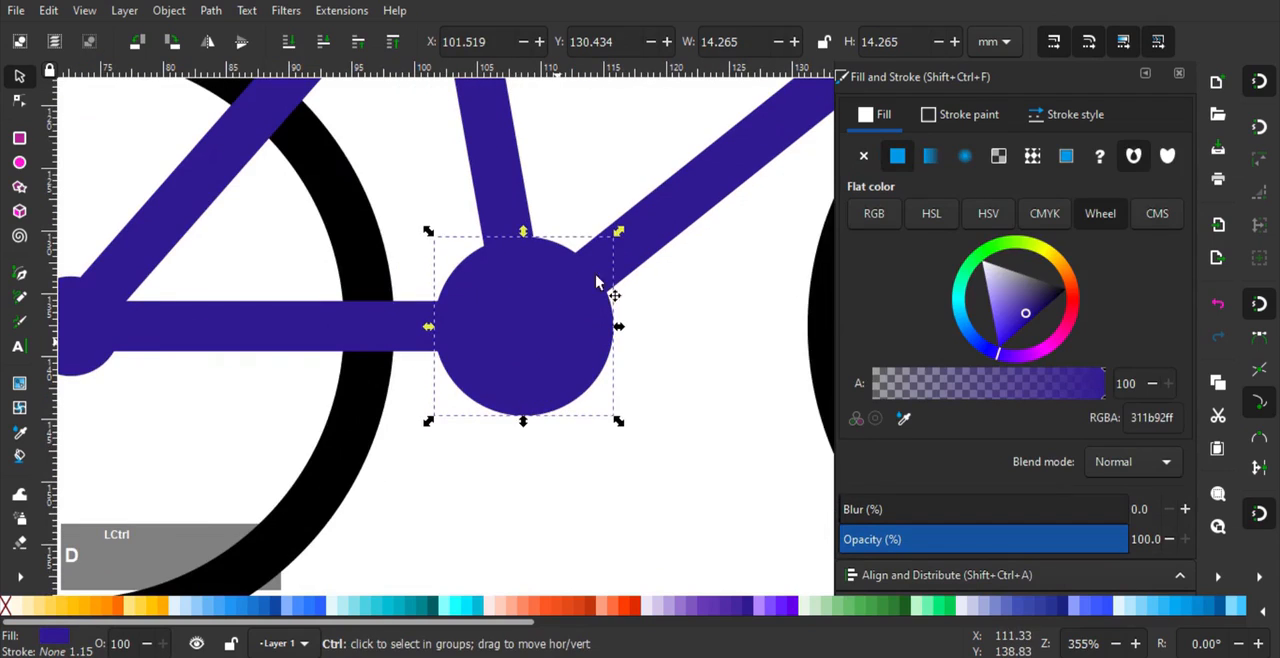
drag(620, 232, 634, 219)
drag(1013, 292, 1008, 250)
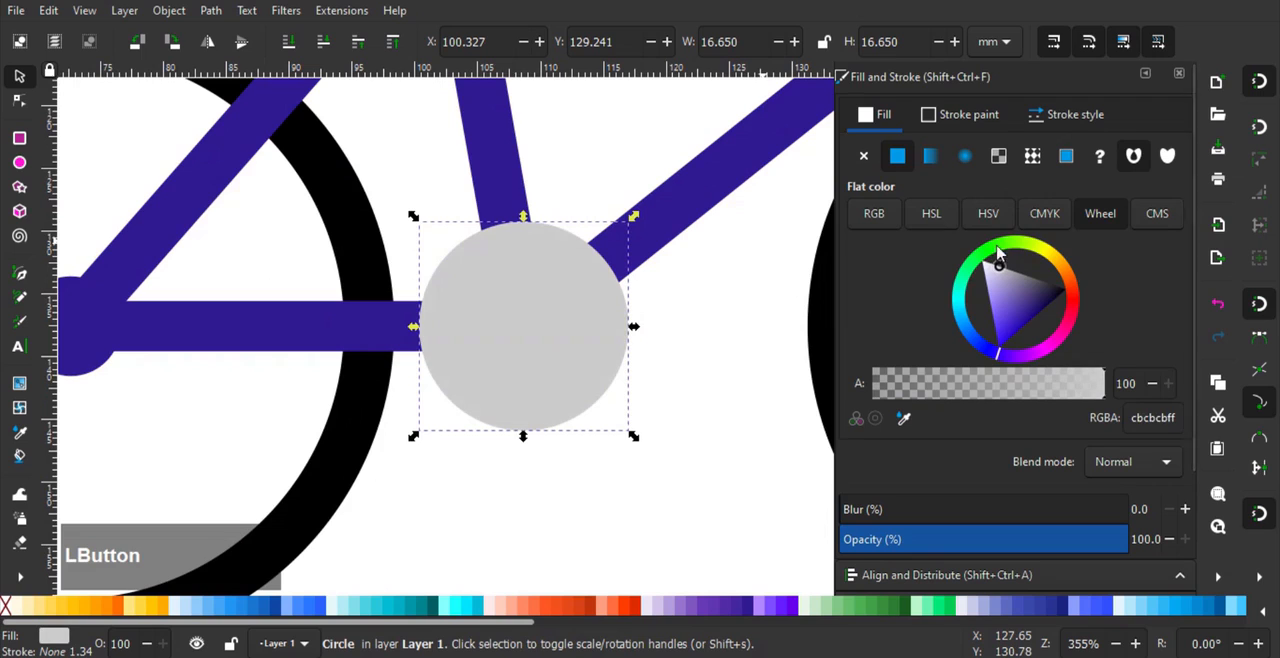
key(End)
- Duplicate the rear hub circle, enlarge the copy to about 9.1 mm, sample the crank ring's grey as its fill and send it to the bottom
scroll(344, 408, left, 4)
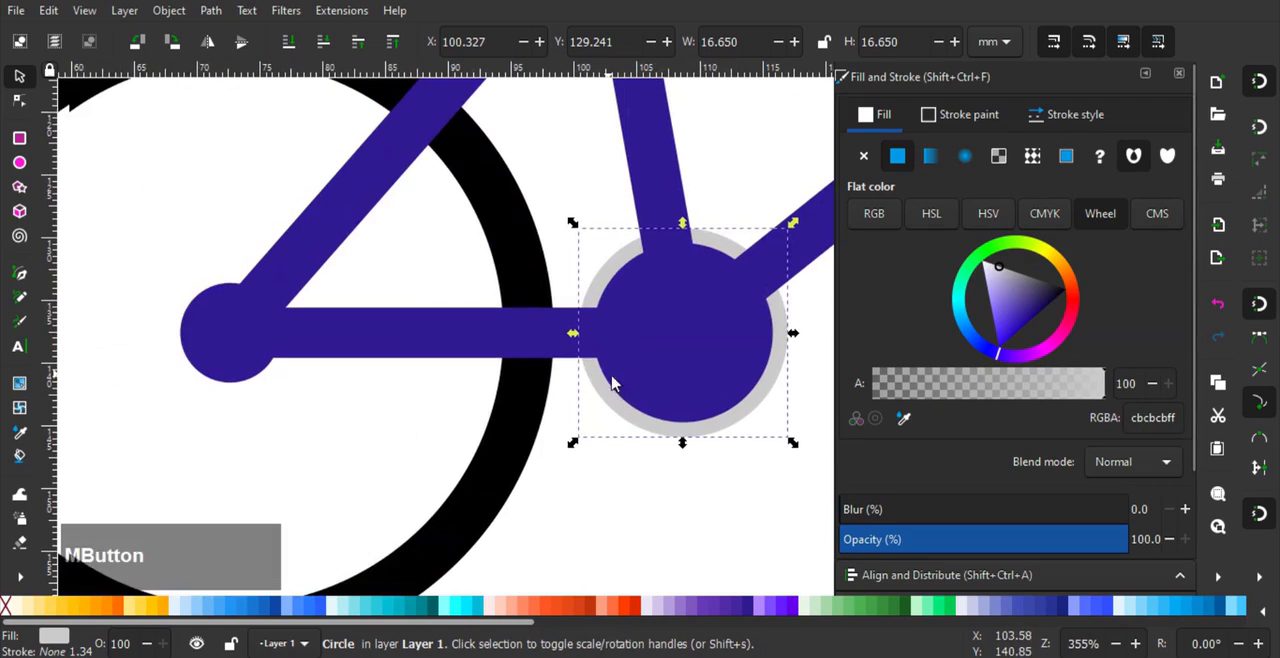
ctrl+click(240, 380)
scroll(248, 394, up, 1)
drag(303, 388, 320, 403)
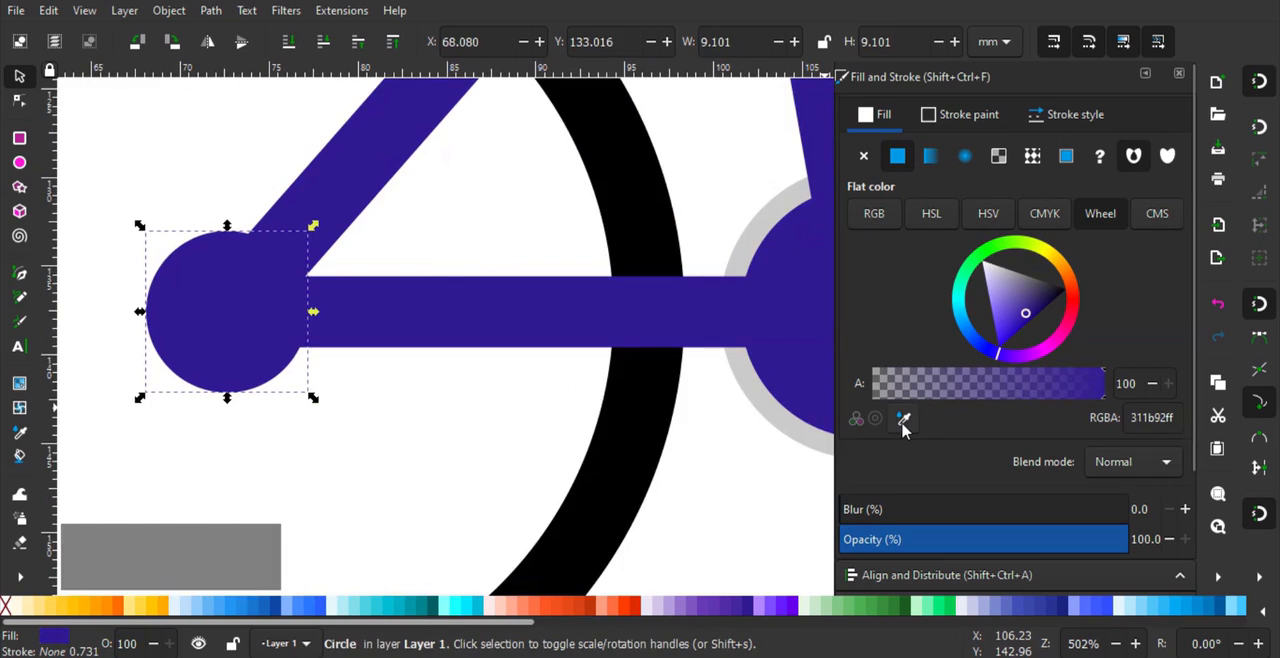
click(903, 417)
click(751, 417)
scroll(452, 407, left, 3)
scroll(452, 407, left, 1)
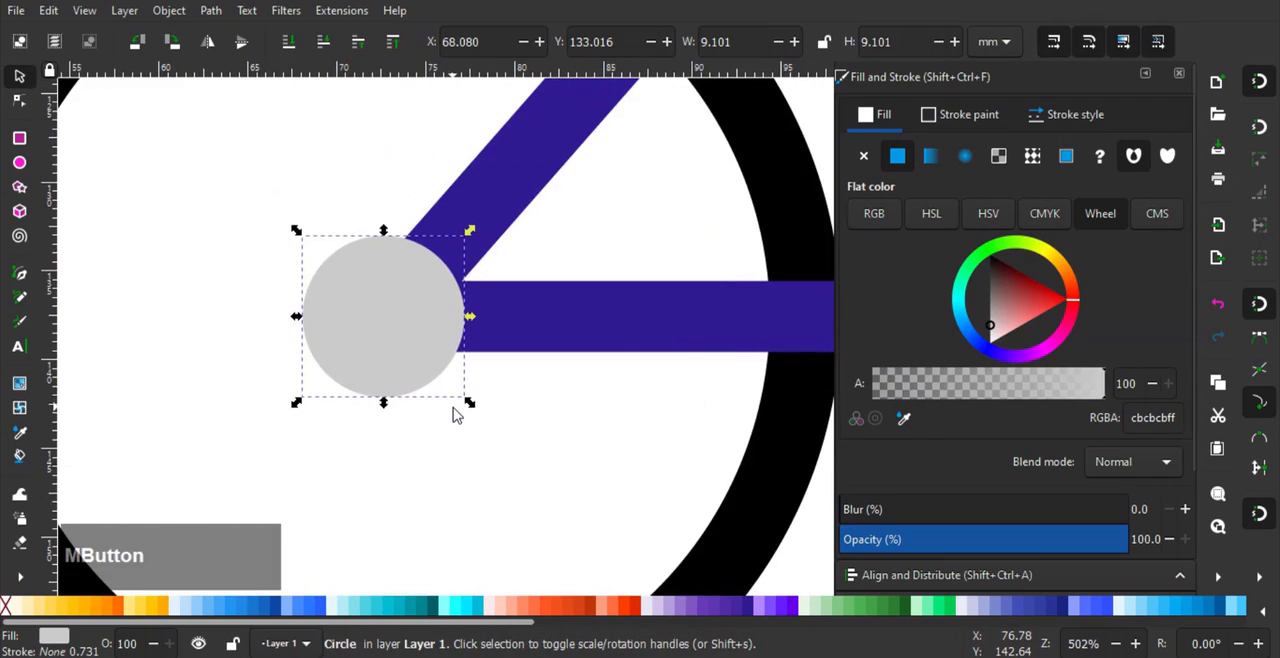
key(End)
- Enlarge the grey circle behind the rear hub about its centre to about 10.1 mm
drag(471, 406, 484, 420)
scroll(483, 398, down, 1)
scroll(483, 398, right, 3)
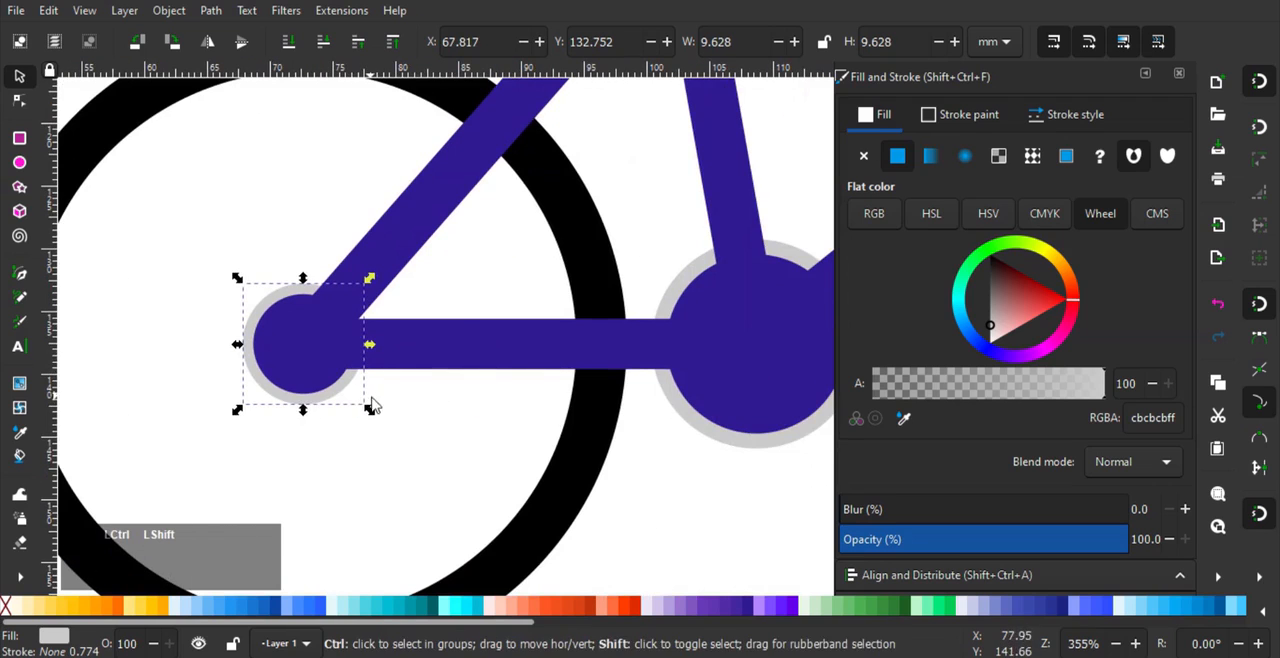
drag(367, 407, 376, 421)
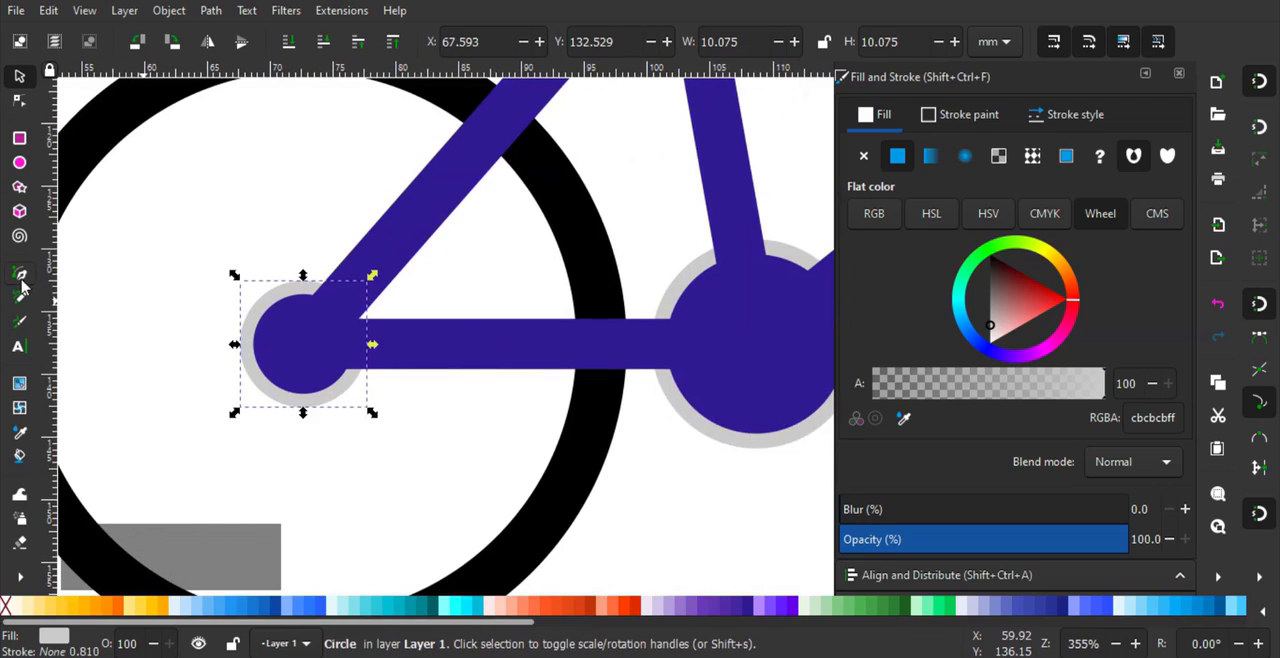
click(19, 272)
click(297, 292)
right_click(440, 284)
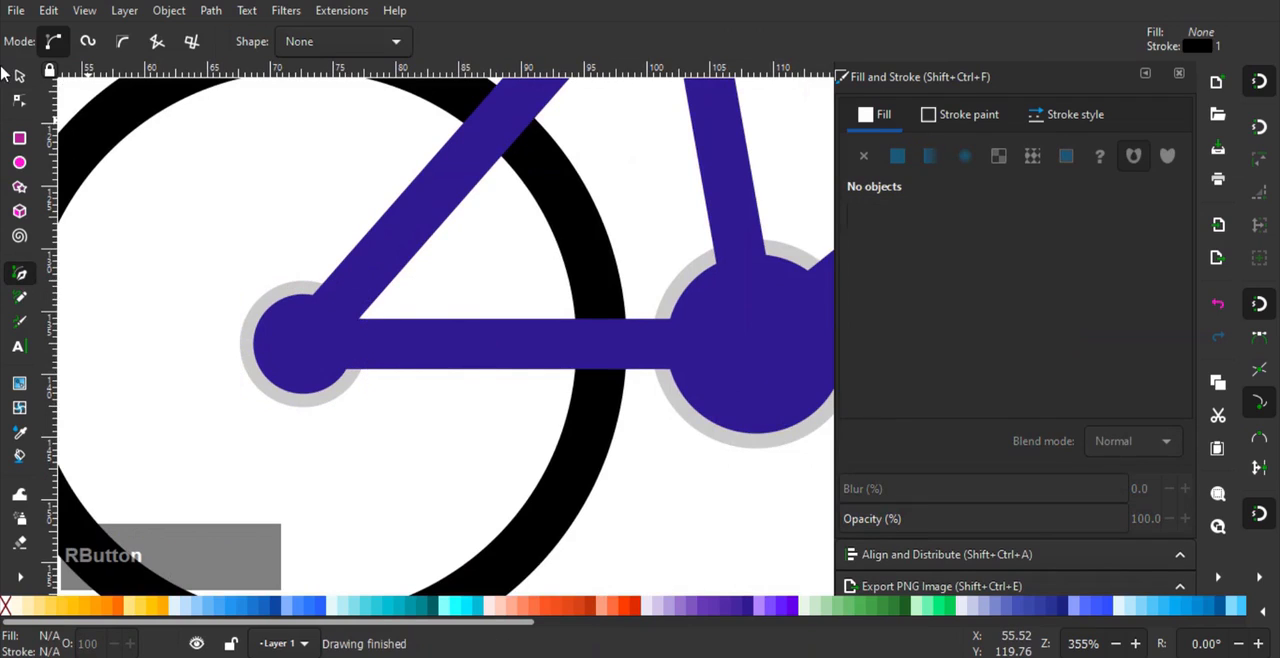
click(18, 77)
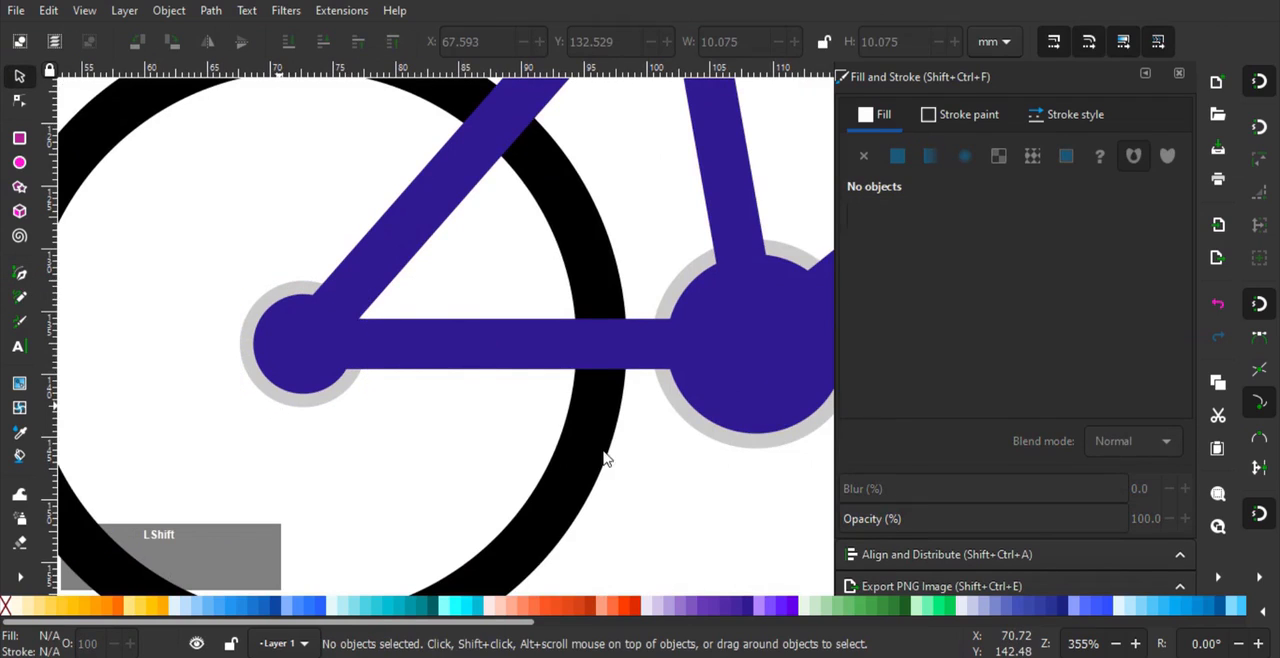
- Darken the fill of both grey circles behind the rear hub and crank to bfbfbf
shift+click(352, 390)
shift+click(705, 443)
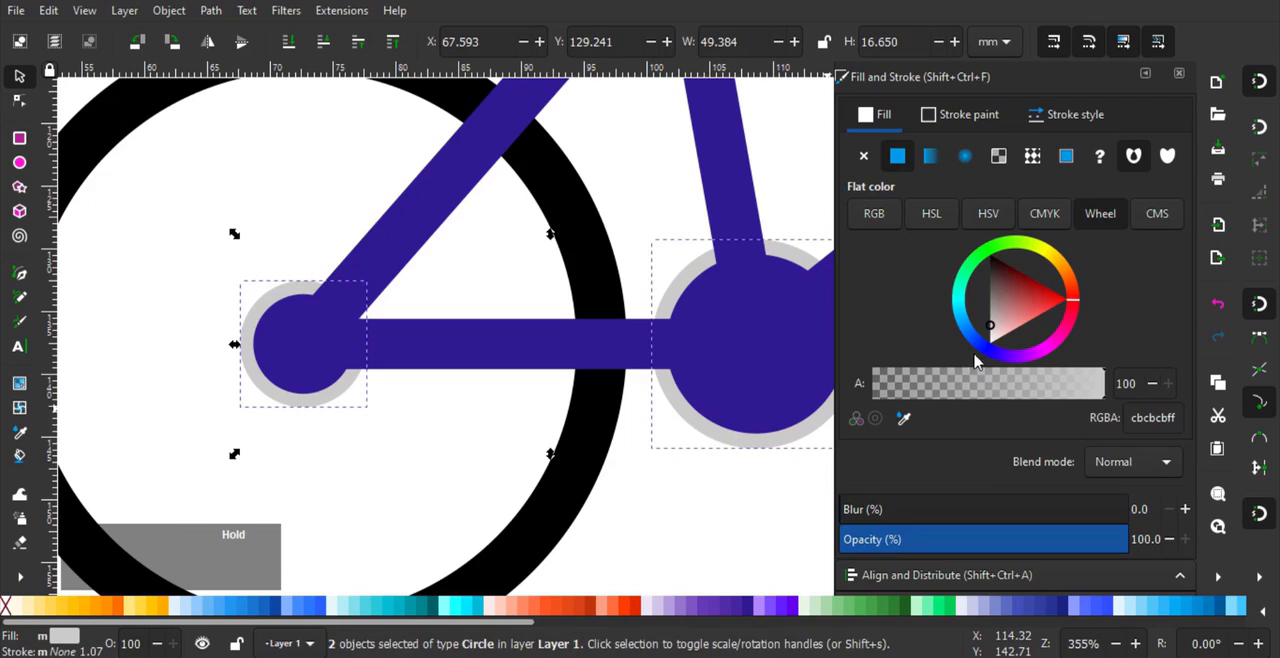
drag(989, 326, 985, 329)
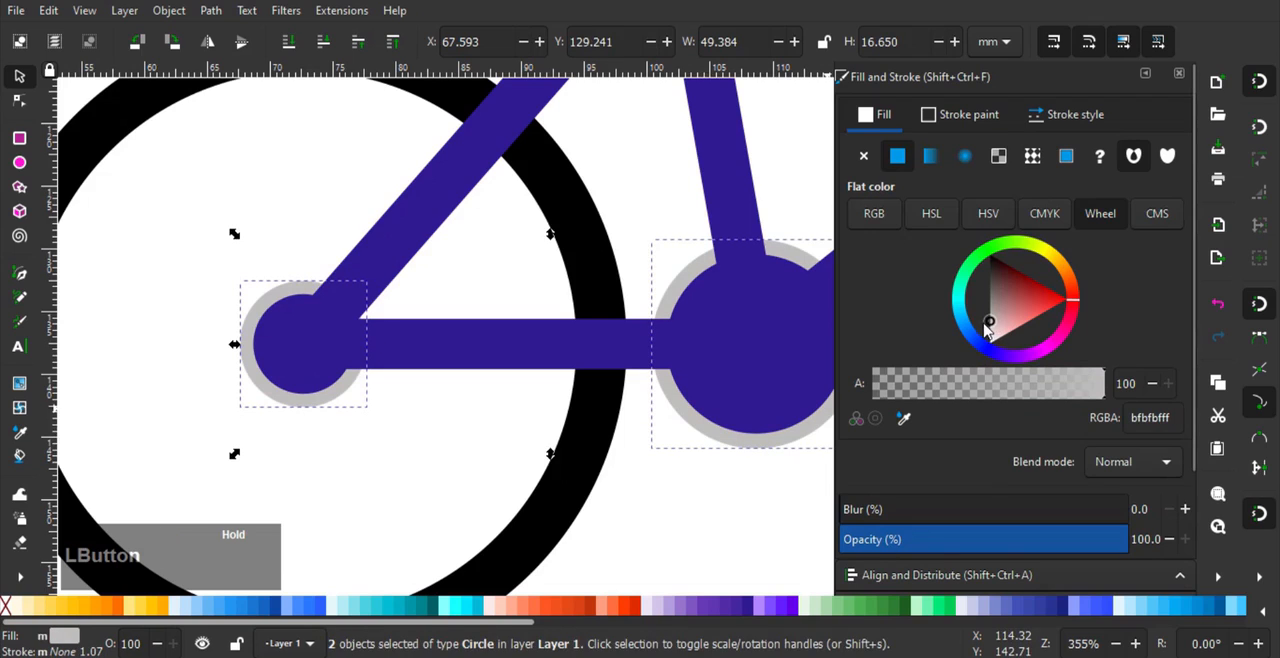
click(360, 440)
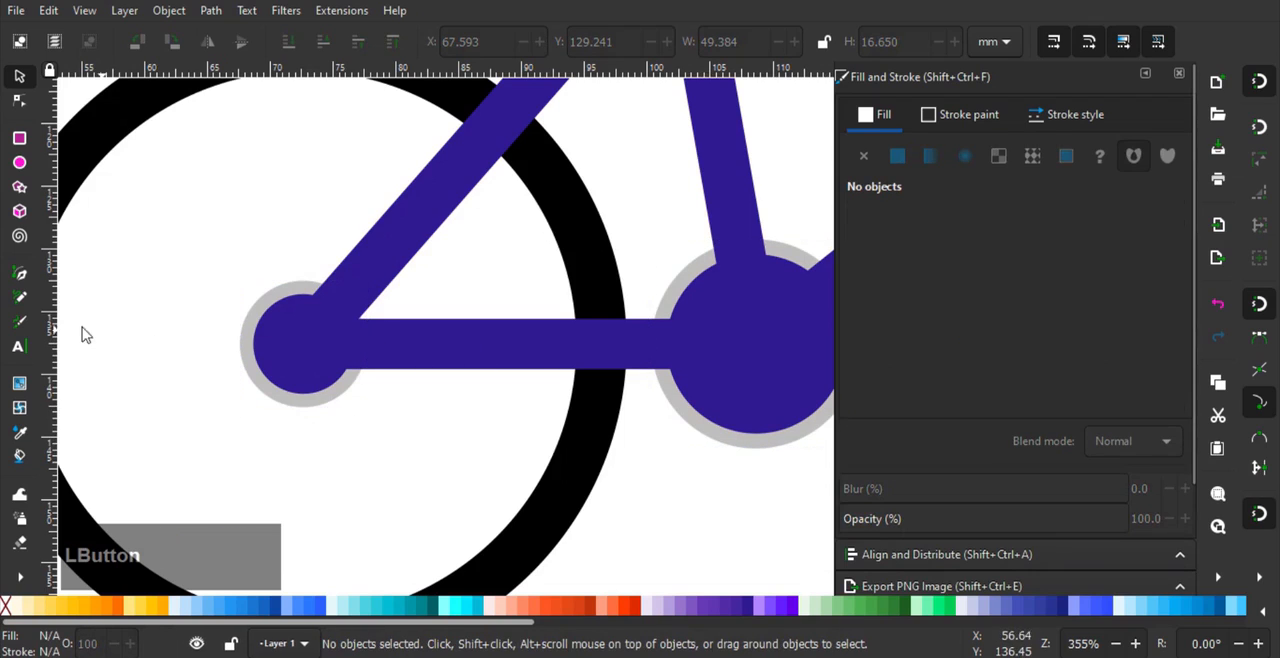
- Draw a straight line about 35 mm long from the top of the rear hub ring to the top of the crank ring
click(19, 273)
click(288, 291)
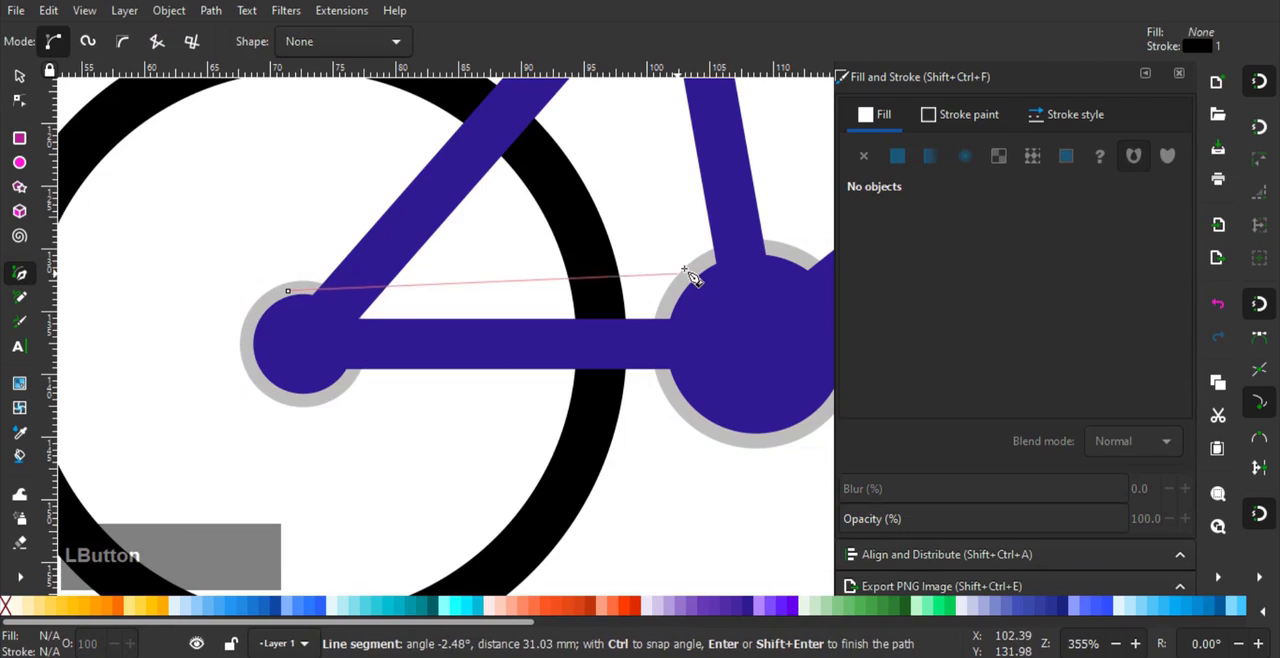
right_click(725, 255)
click(19, 75)
- Set the stroke width of the upper chain line to 1.5 mm
click(1070, 116)
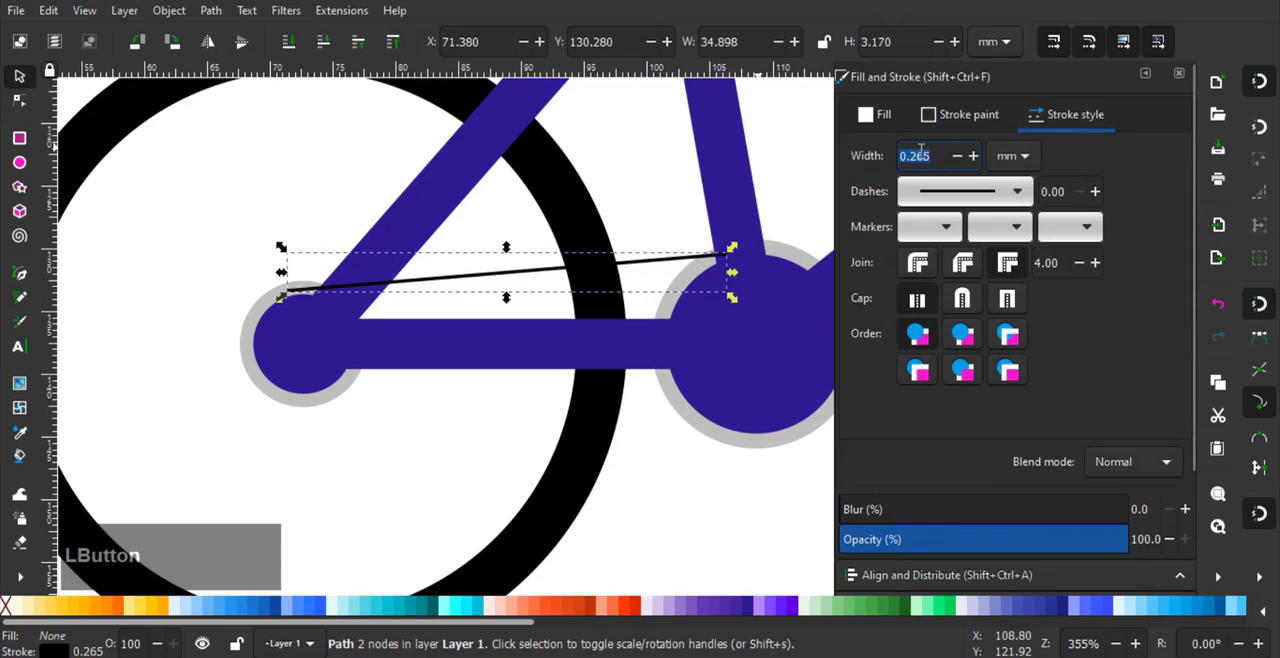
key(Return)
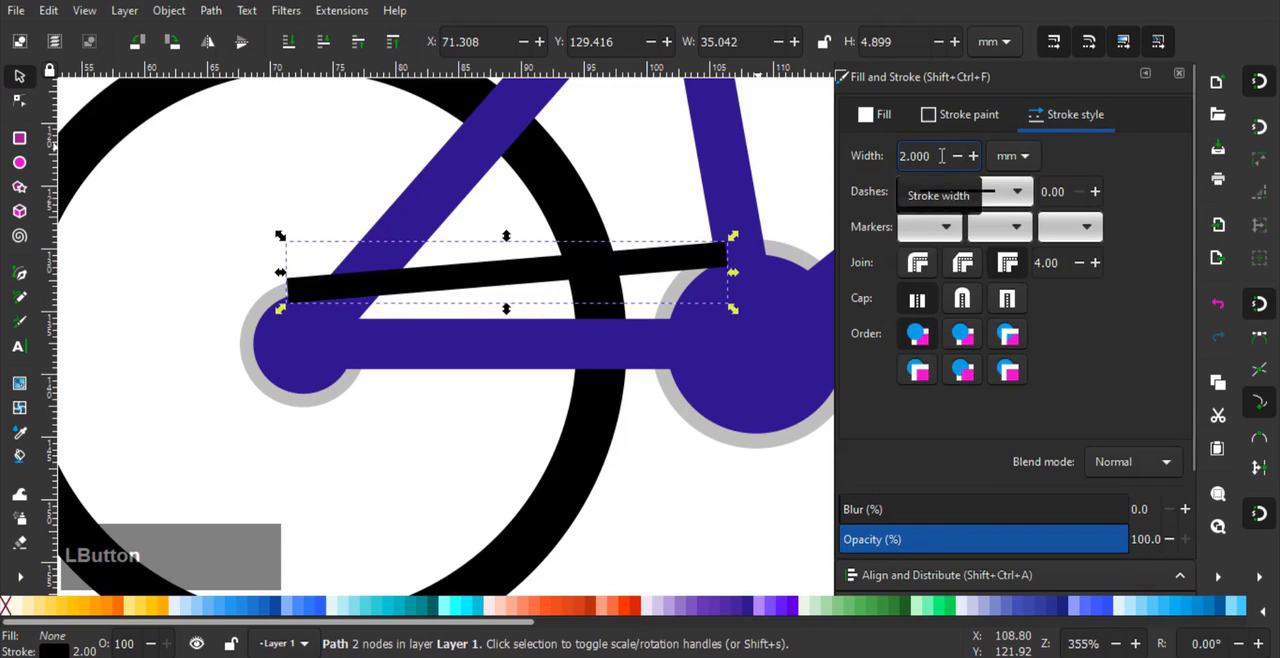
click(941, 155)
text(1)
key(Return)
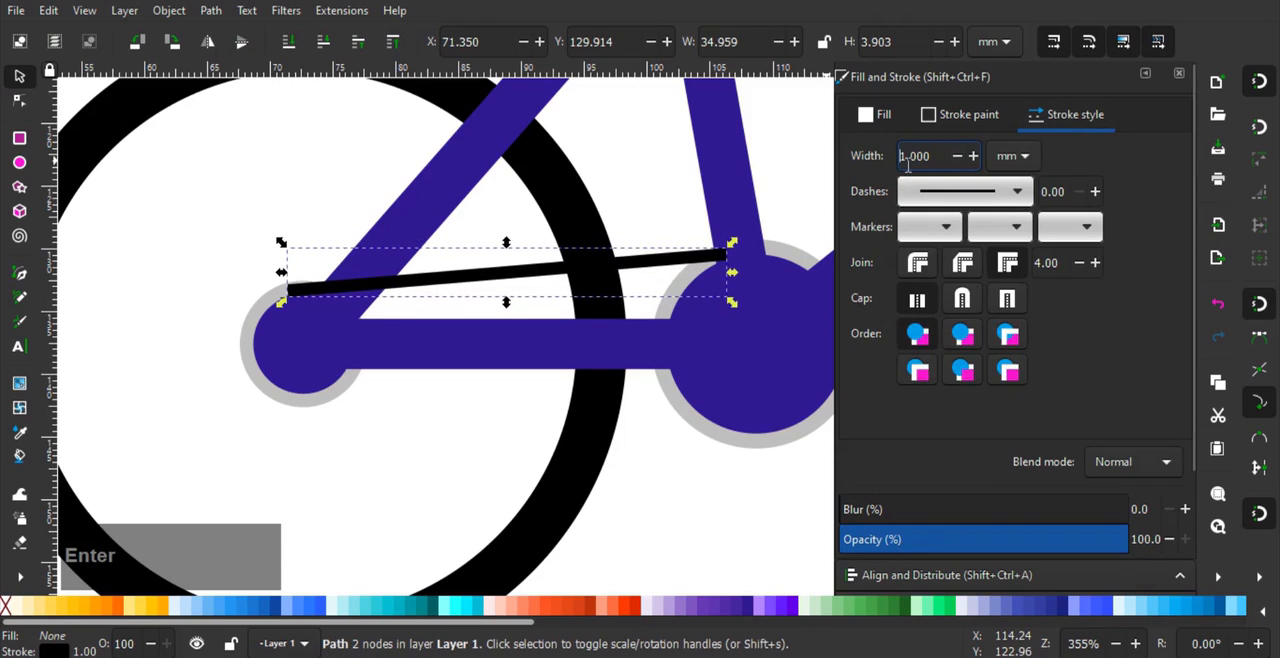
text(1.5)
key(Return)
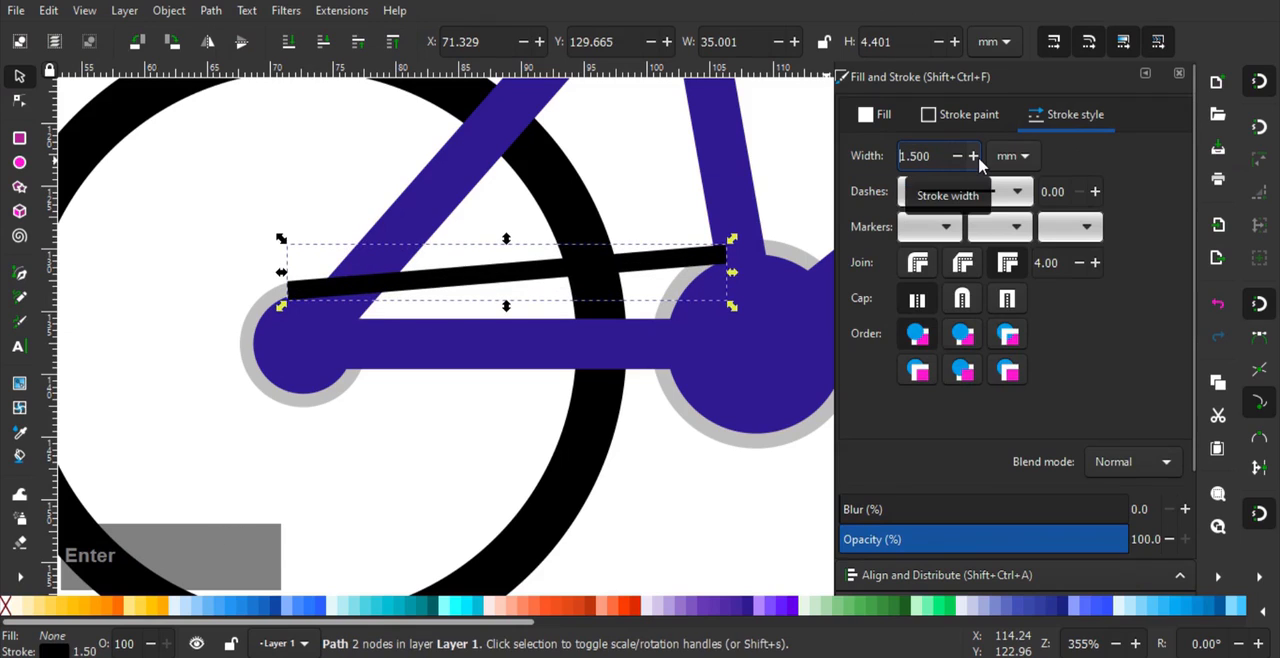
- Sample the crank ring's grey bfbfbf as the chain line's stroke colour and lower the line behind the frame
click(960, 115)
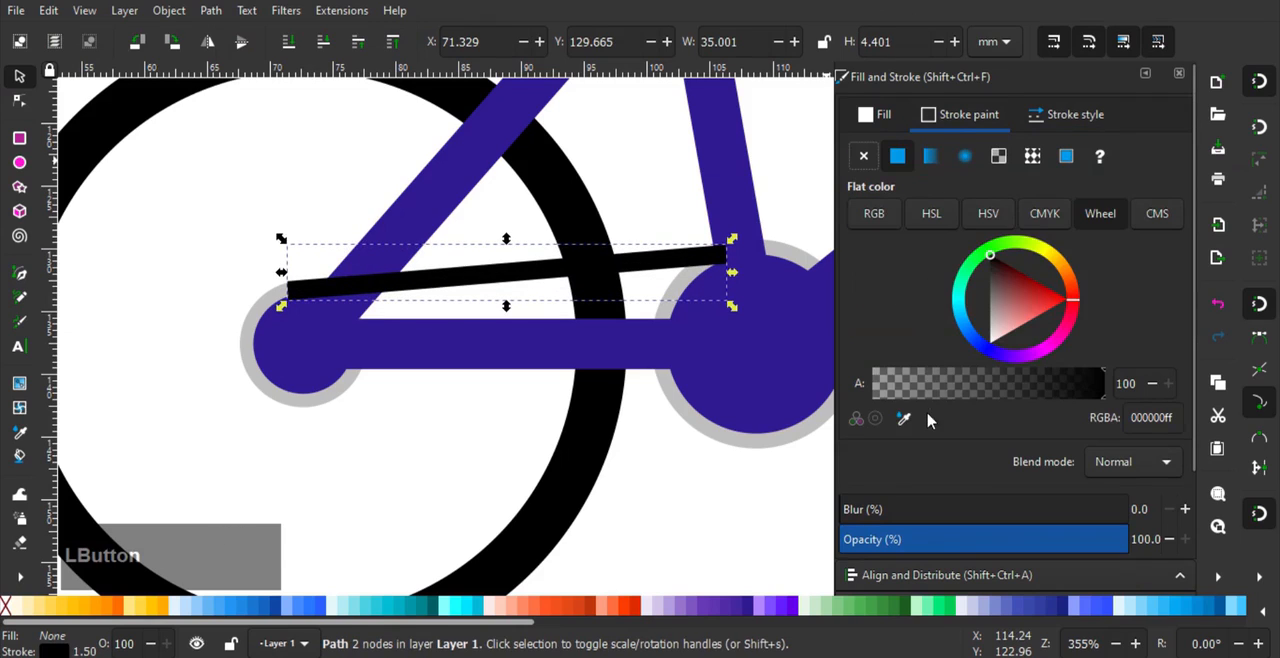
click(805, 254)
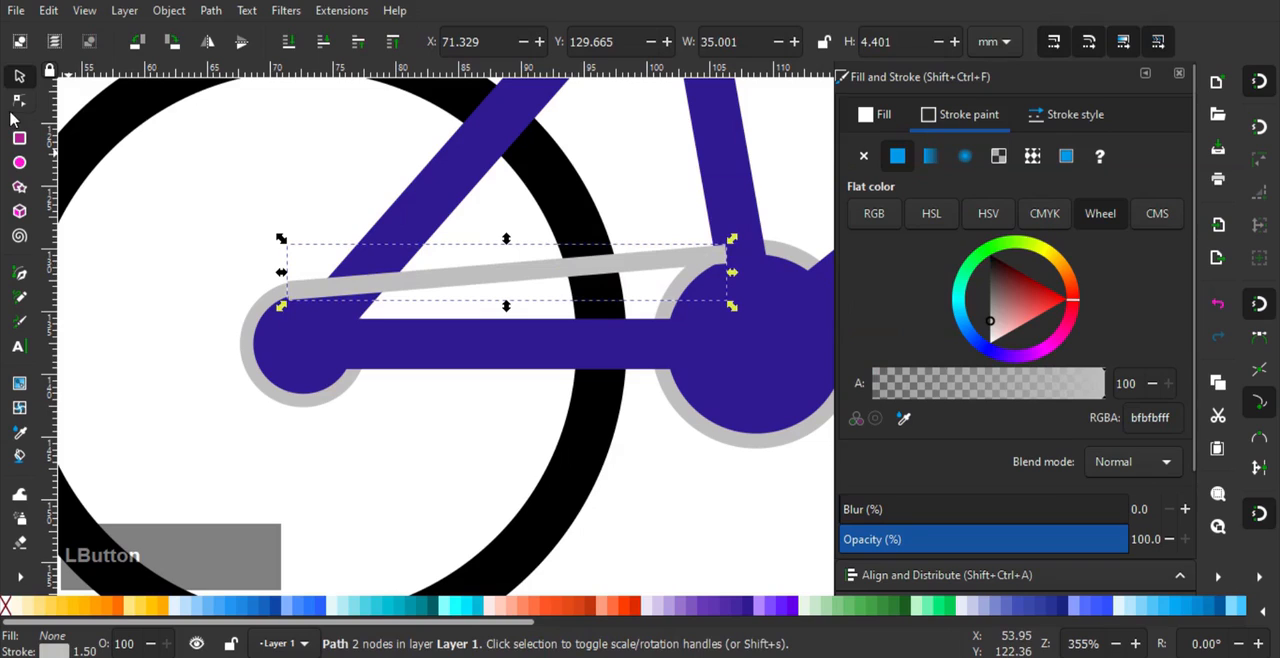
key(Page_Down)
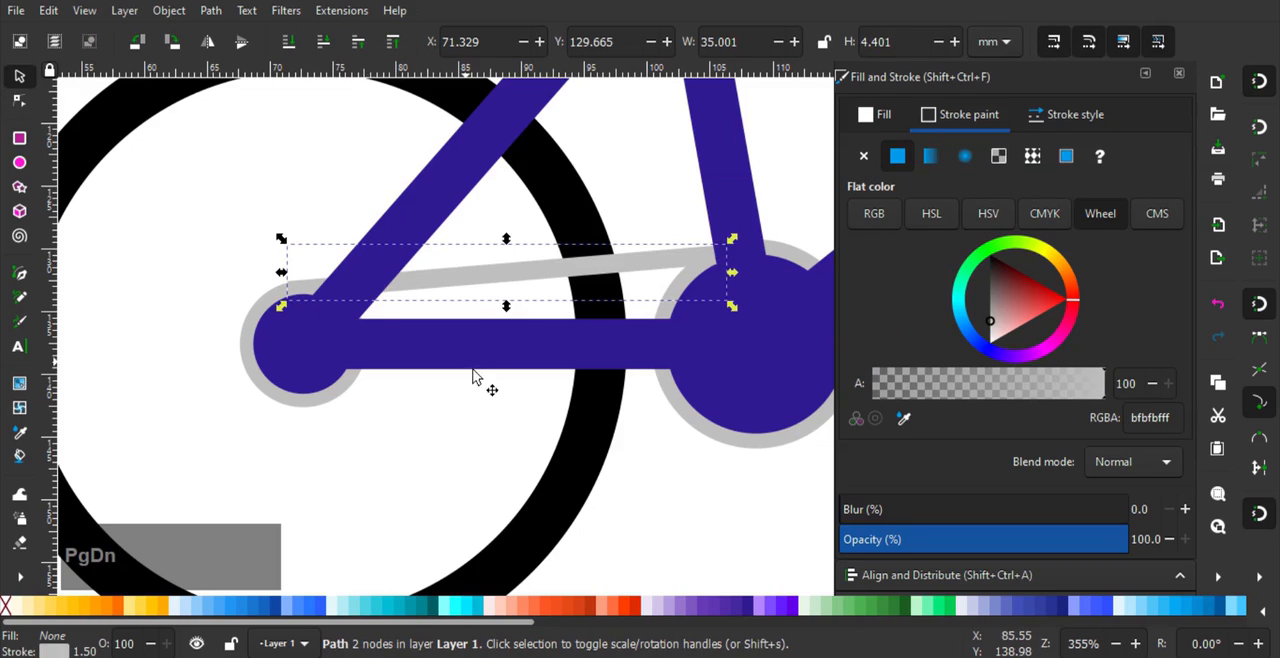
- Nudge the upper chain line's rear node slightly downward so its edge follows the rear hub ring's outer edge
scroll(290, 290, up, 1)
click(19, 101)
scroll(200, 210, up, 2)
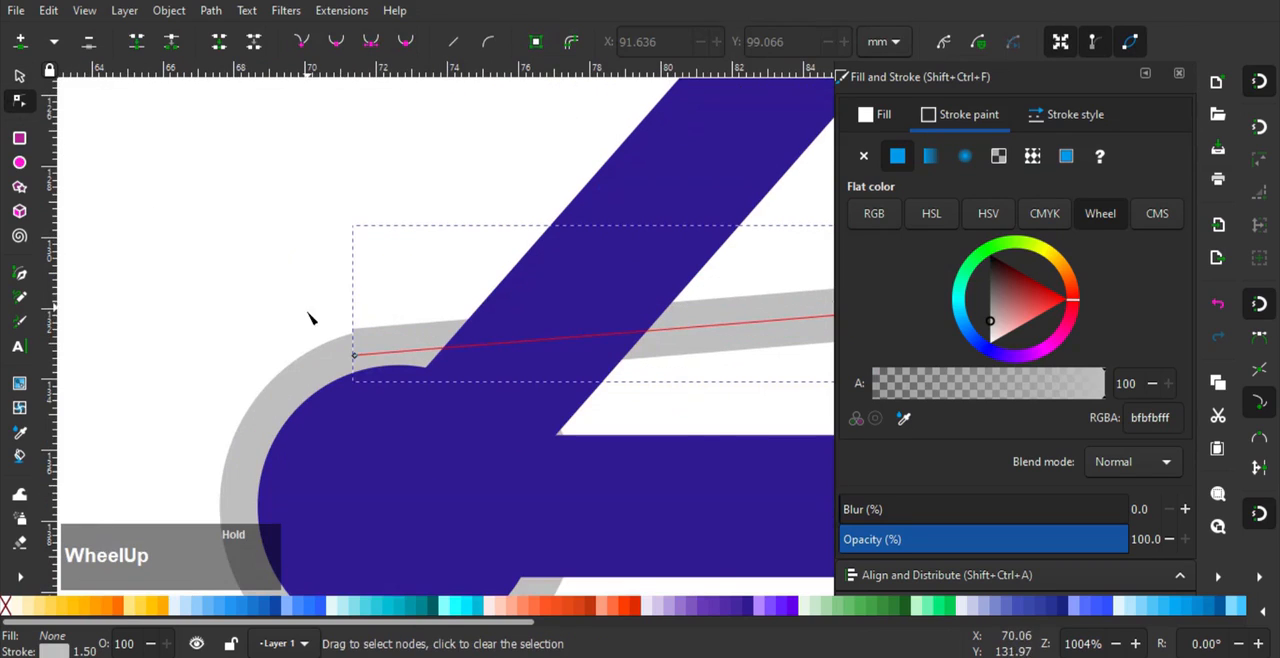
drag(352, 355, 352, 360)
scroll(367, 218, down, 4)
middle_click(257, 180)
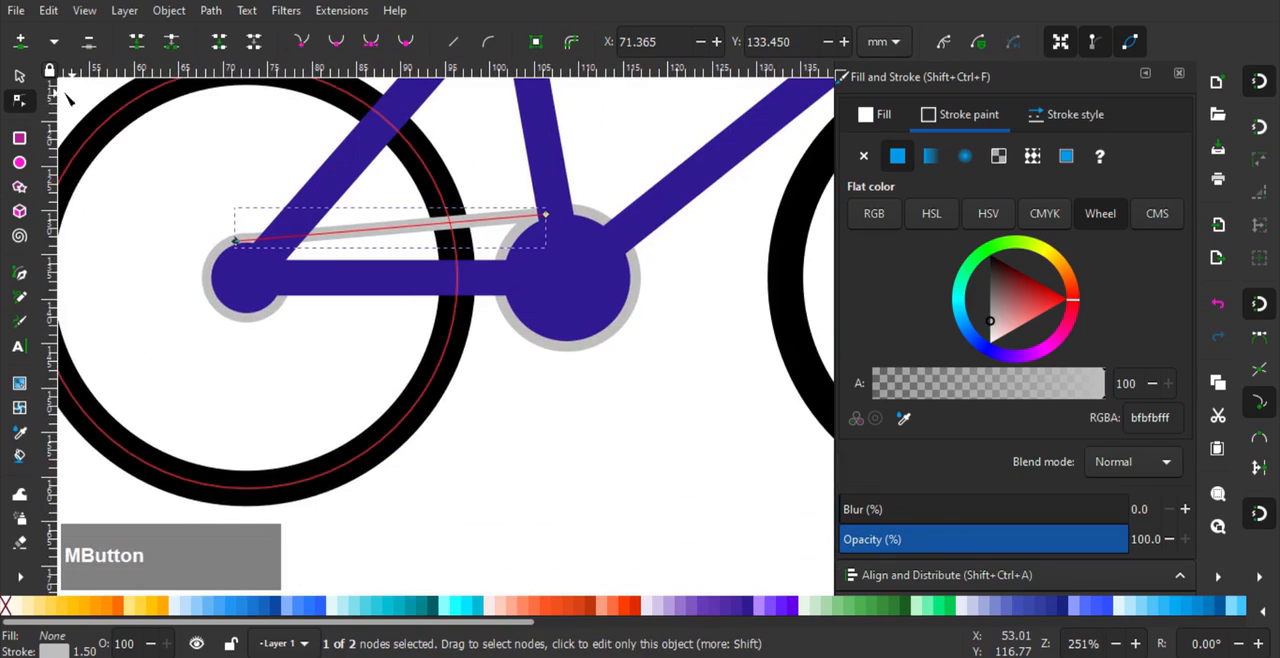
click(20, 77)
- Duplicate the upper chain line, flip the copy vertically and move it down about 11 mm to the lower edges of the rings
scroll(449, 229, up, 1)
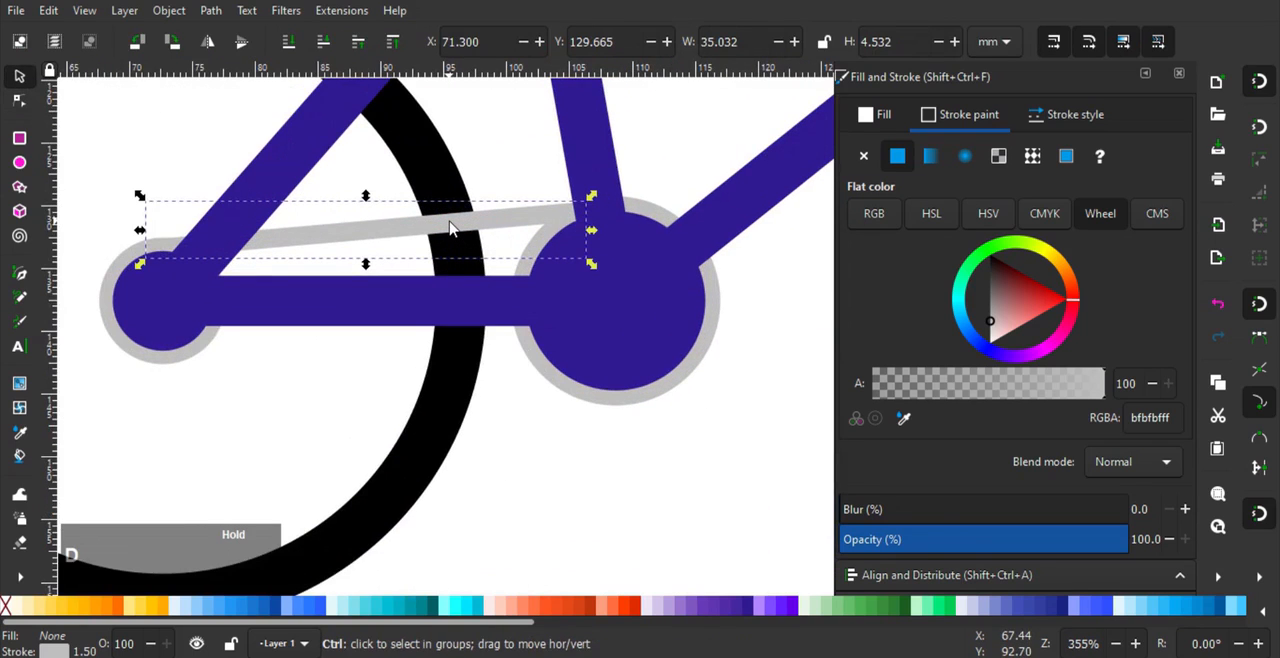
key(ctrl+d)
key(v)
drag(459, 246, 469, 400)
- Adjust the lower chain line's rear node slightly so the line aligns with the bottom edge of the rear hub ring
scroll(203, 309, up, 1)
drag(203, 309, 369, 374)
scroll(295, 486, up, 1)
drag(328, 464, 390, 407)
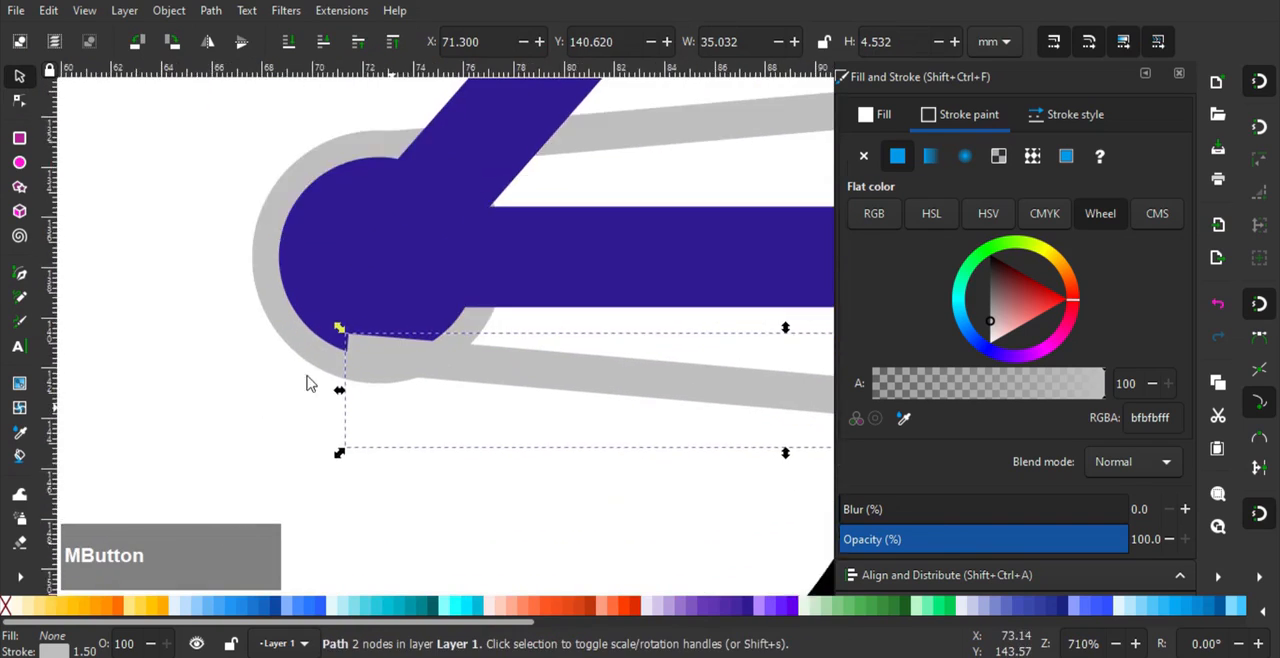
click(19, 100)
drag(349, 355, 49, 344)
- Move the lower chain line's front node 0.26 mm forward and 0.22 mm down to meet the crank ring's lower edge
scroll(123, 373, down, 2)
scroll(496, 424, up, 2)
scroll(559, 404, up, 2)
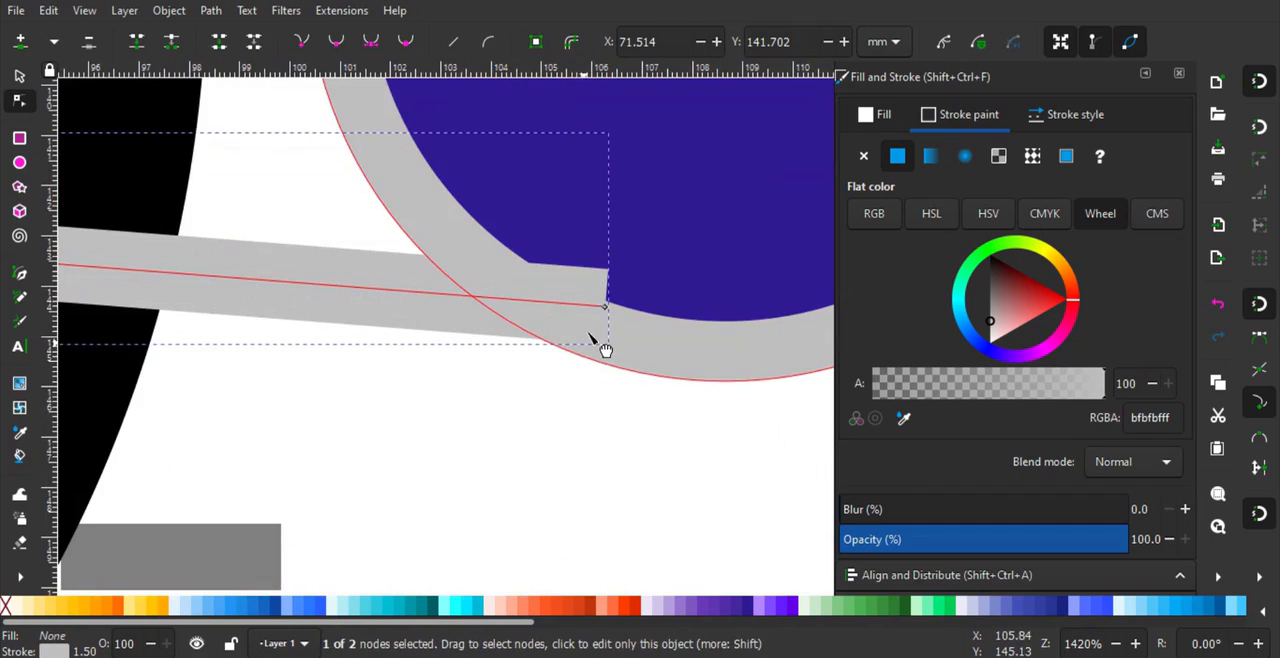
drag(608, 306, 618, 318)
scroll(600, 404, down, 1)
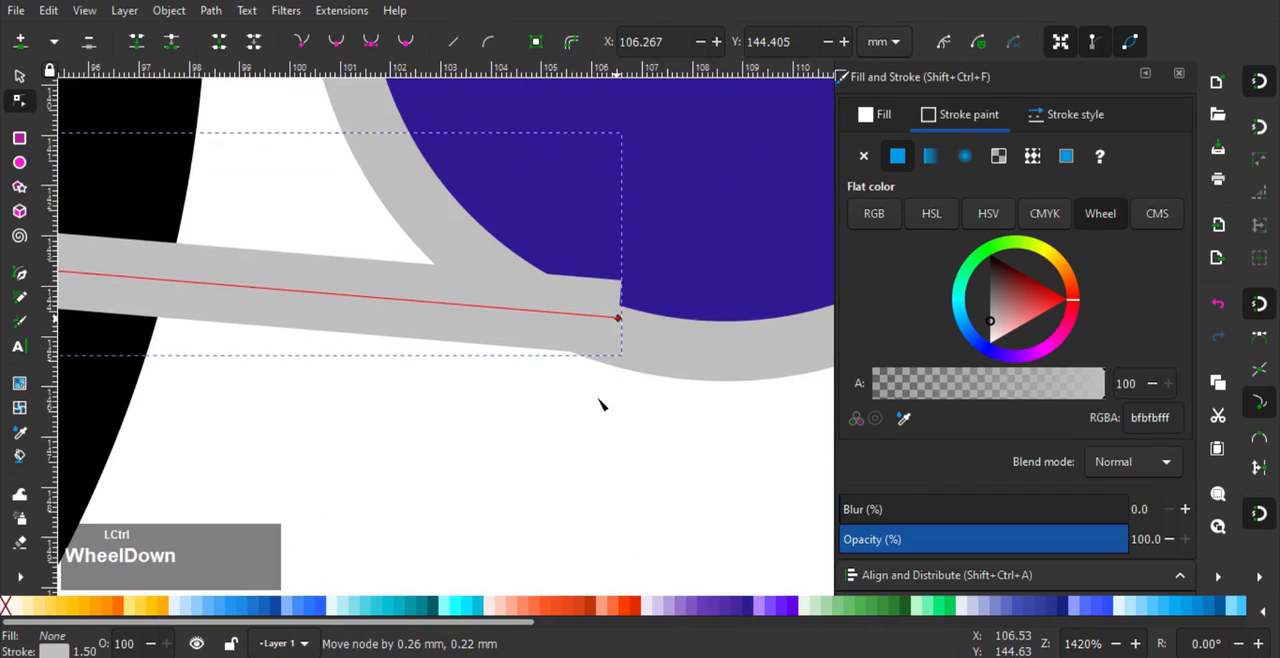
scroll(600, 404, down, 3)
drag(480, 403, 594, 431)
- Lower the bottom chain line behind the rear hub and crank circles, and clear the selection
click(20, 78)
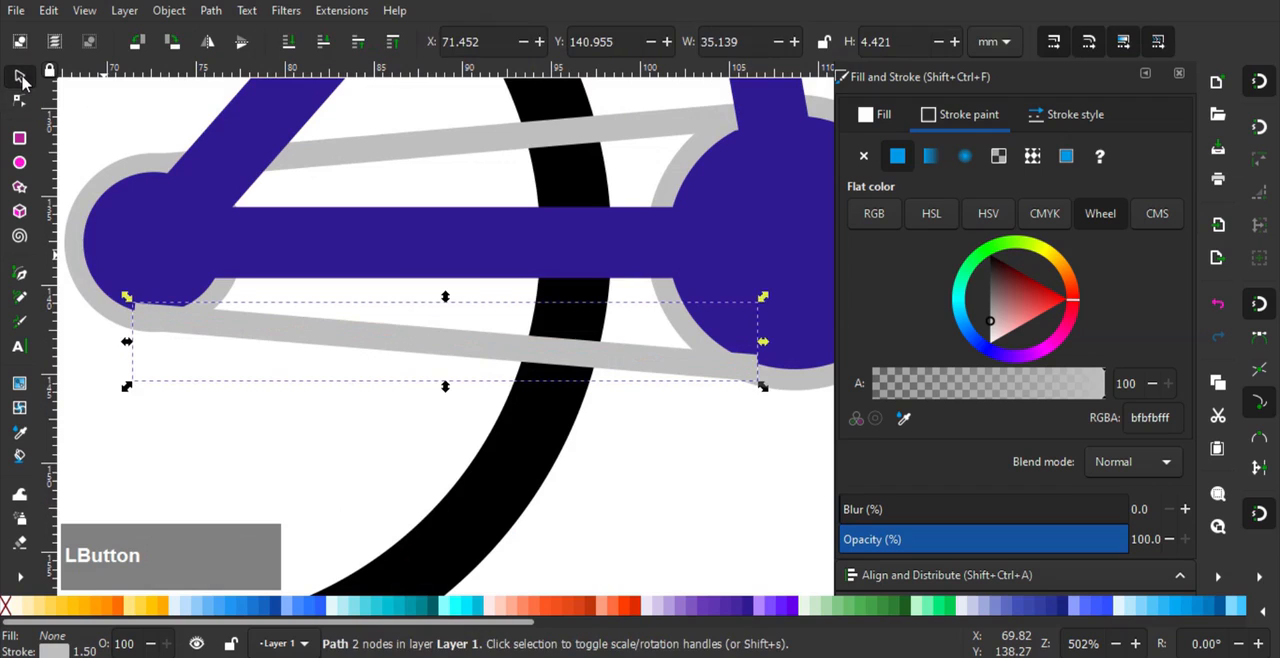
key(Page_Down)
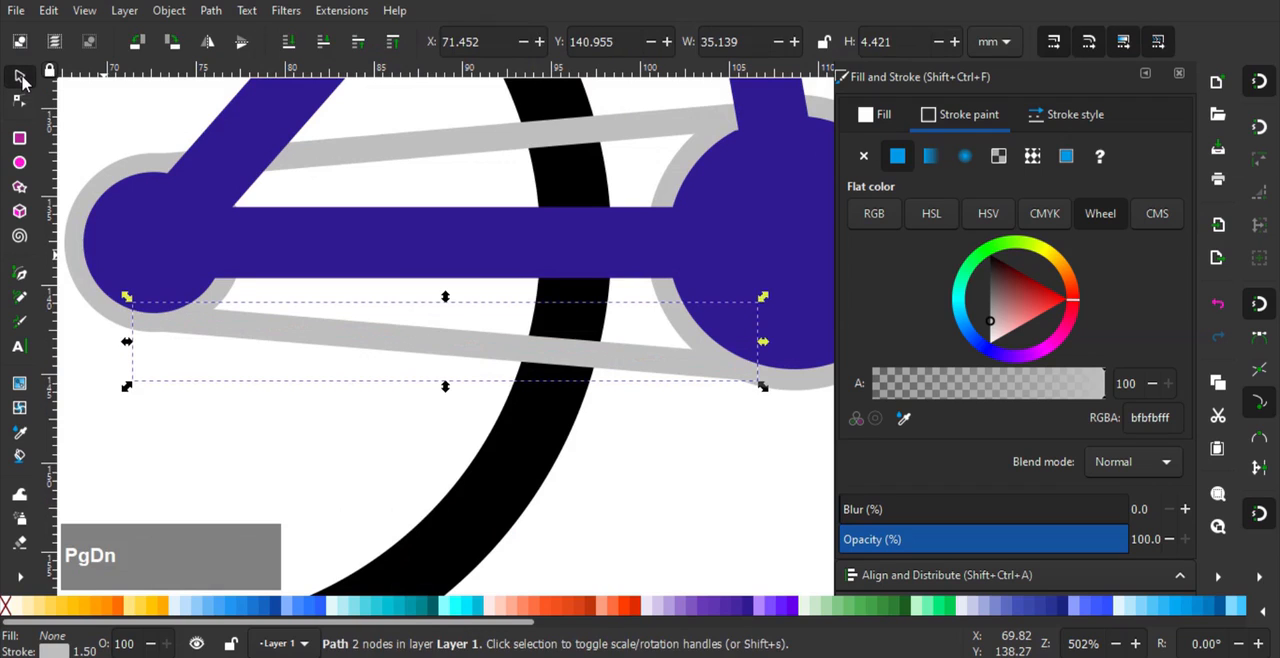
ctrl+scroll(149, 177, down, 4)
click(429, 374)
ctrl+scroll(461, 291, down, 1)
drag(461, 291, 455, 397)
ctrl+scroll(406, 283, up, 3)
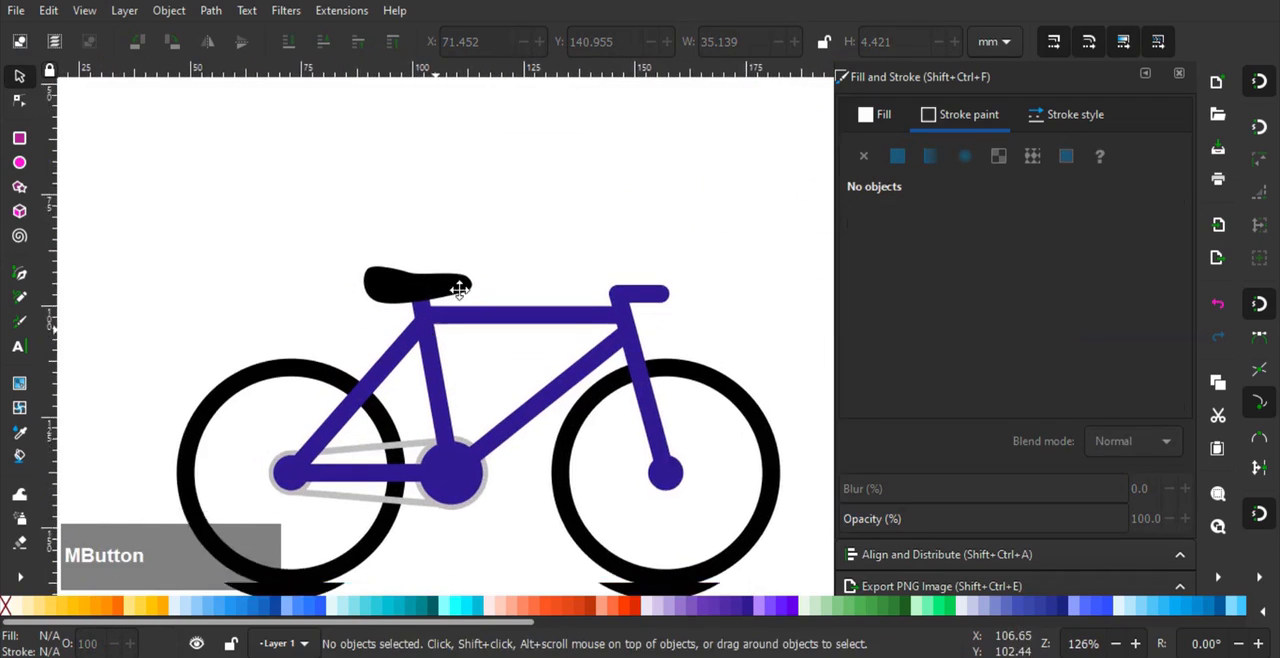
click(470, 237)
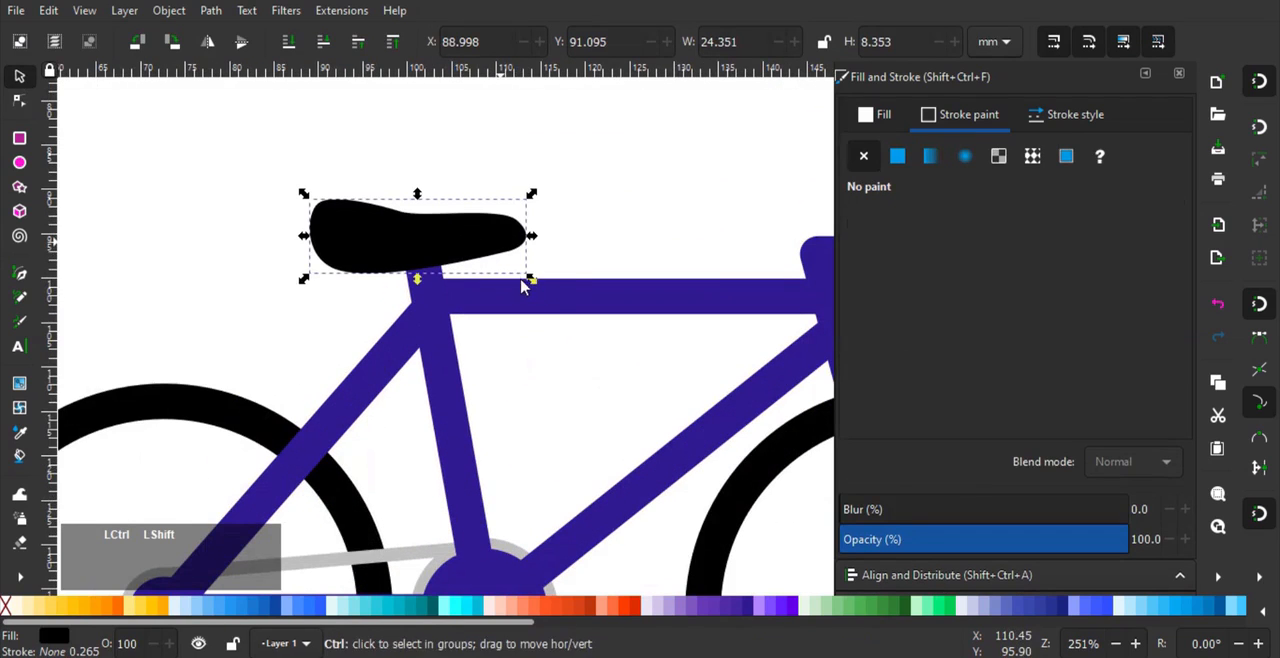
mouse_move(530, 283)
mouse_down()
mouse_move(523, 274)
mouse_move(541, 282)
mouse_up()
key(ctrl+z)
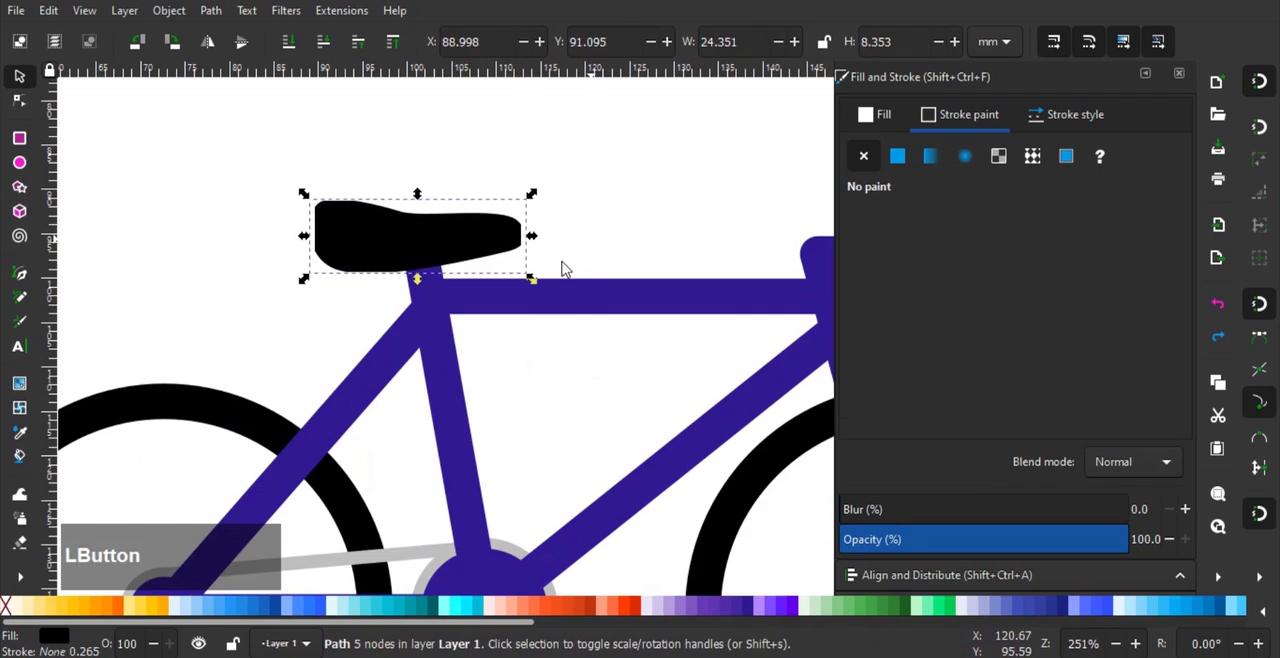
click(562, 268)
ctrl+scroll(482, 226, up, 1)
ctrl+scroll(478, 250, down, 2)
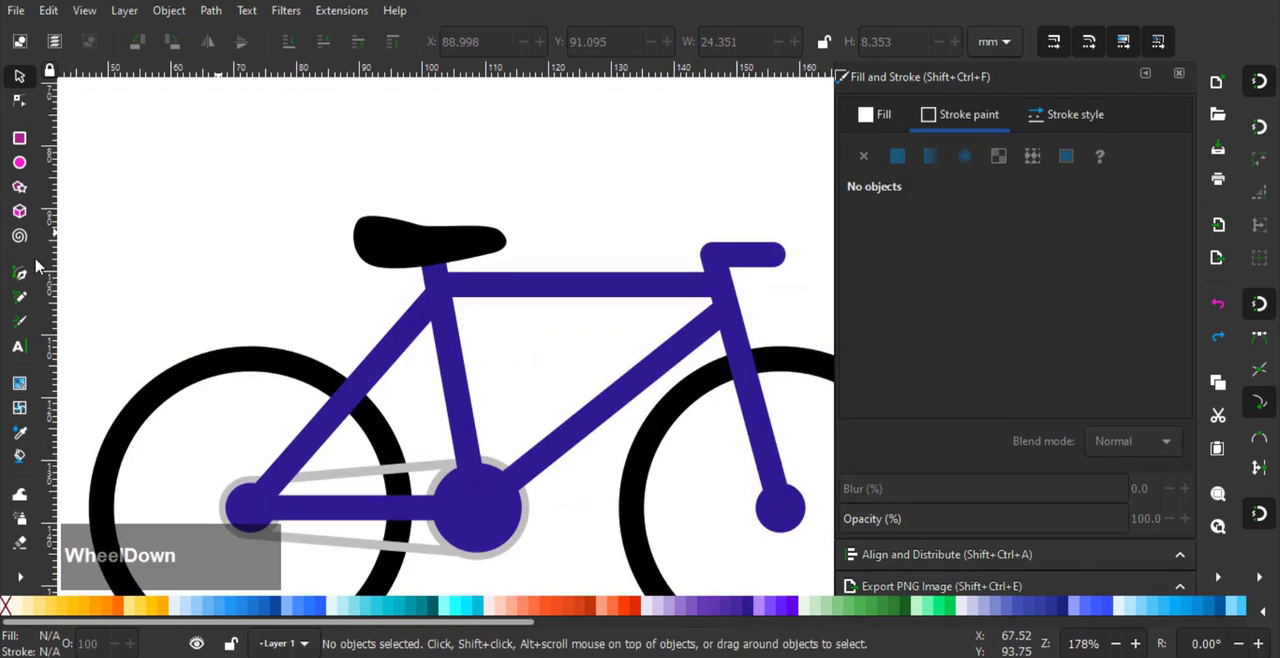
- Draw a closed four-cornered leg outline about 51 mm long, from above the saddle down to the crank circle, narrowing at the ankle
click(20, 273)
scroll(395, 225, down, 1)
click(407, 136)
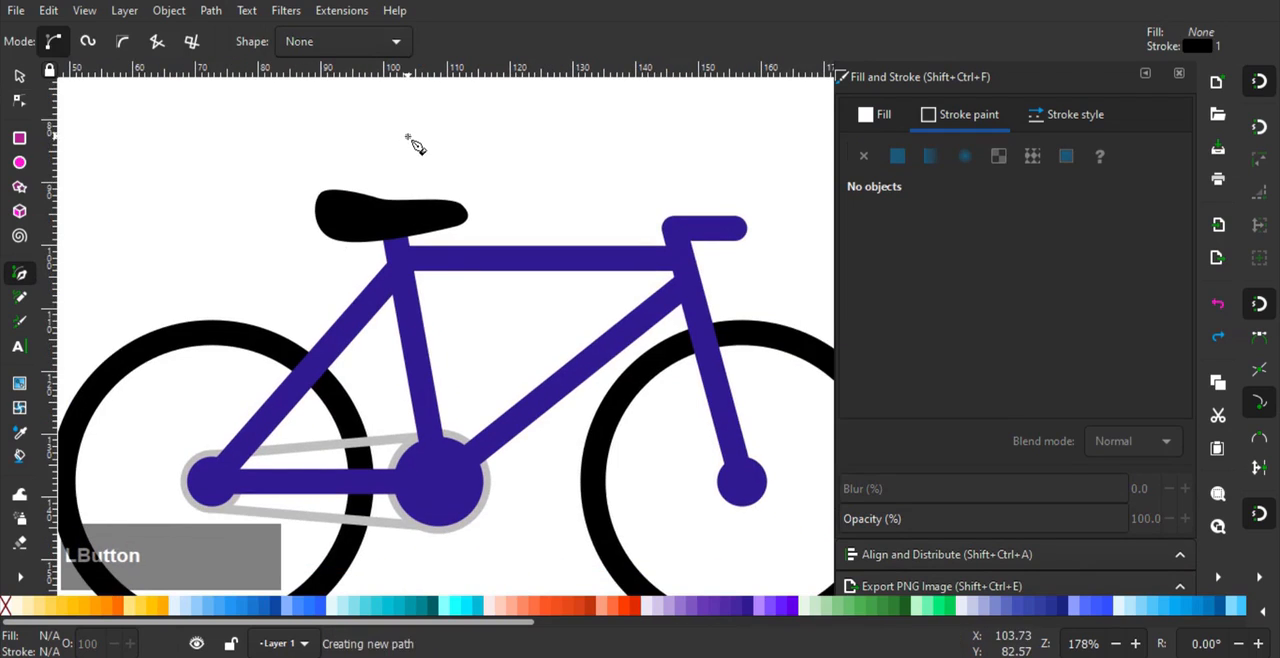
click(474, 447)
click(411, 463)
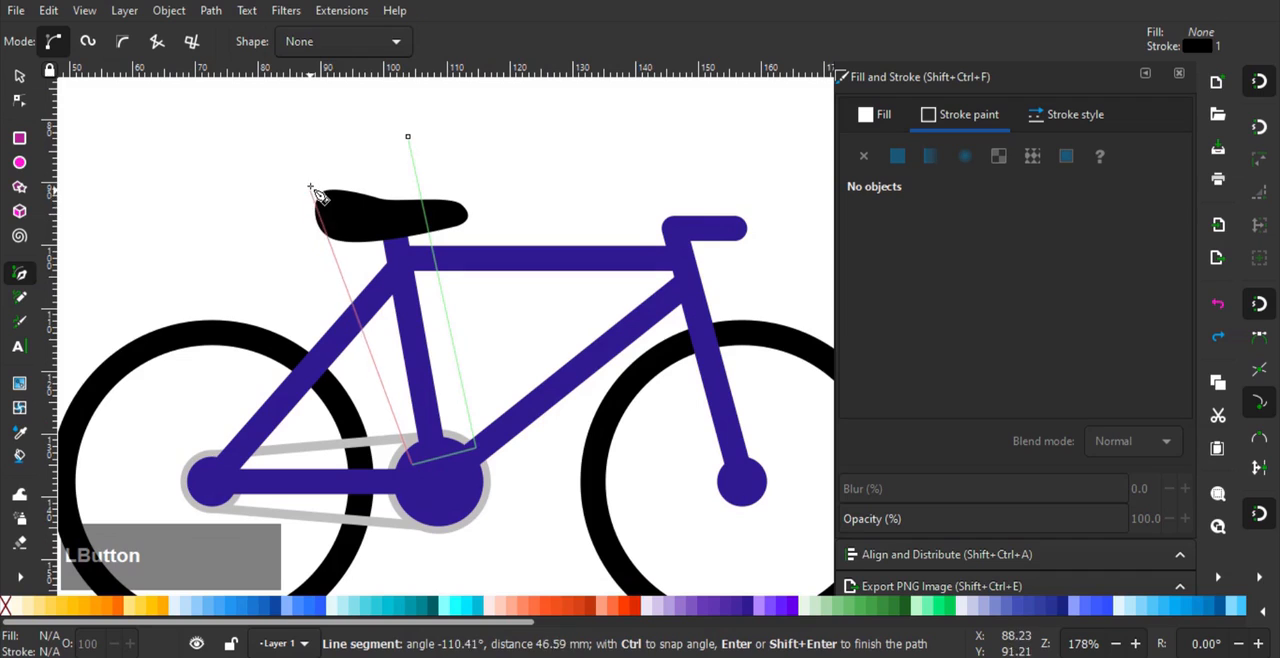
click(298, 164)
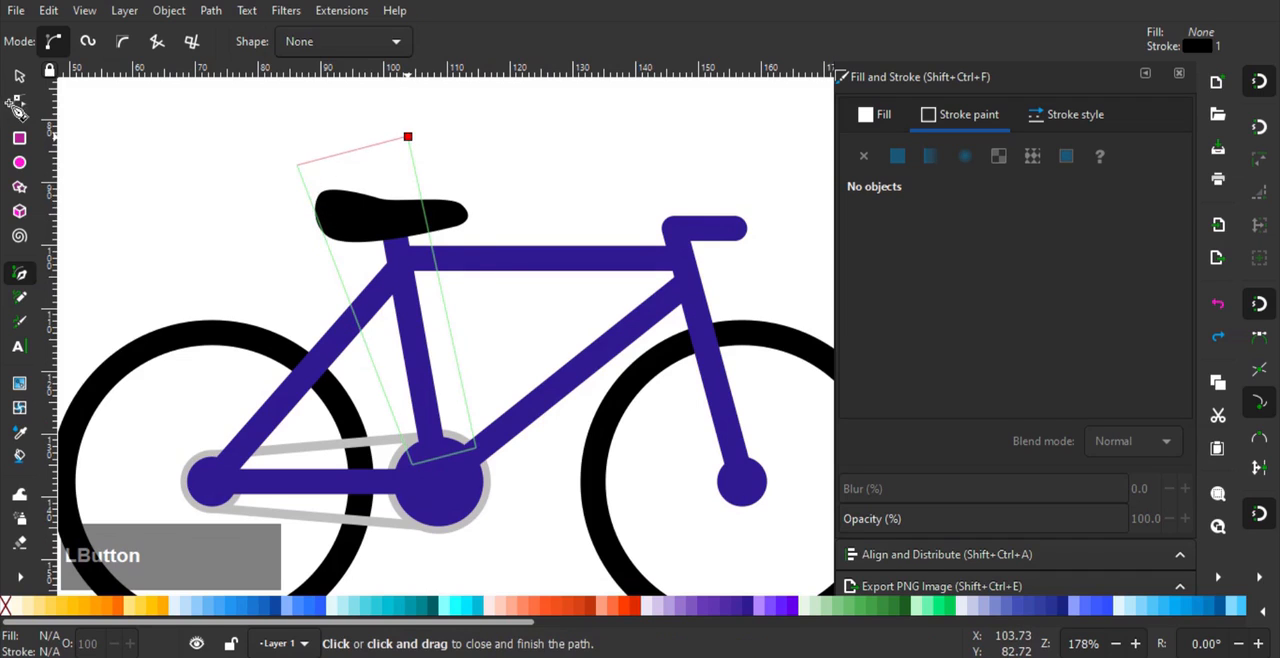
click(407, 136)
- Reshape the leg outline by moving its four corner nodes and bending its front and rear sides into gentle curves
key(n)
scroll(297, 166, up, 1)
drag(308, 176, 313, 159)
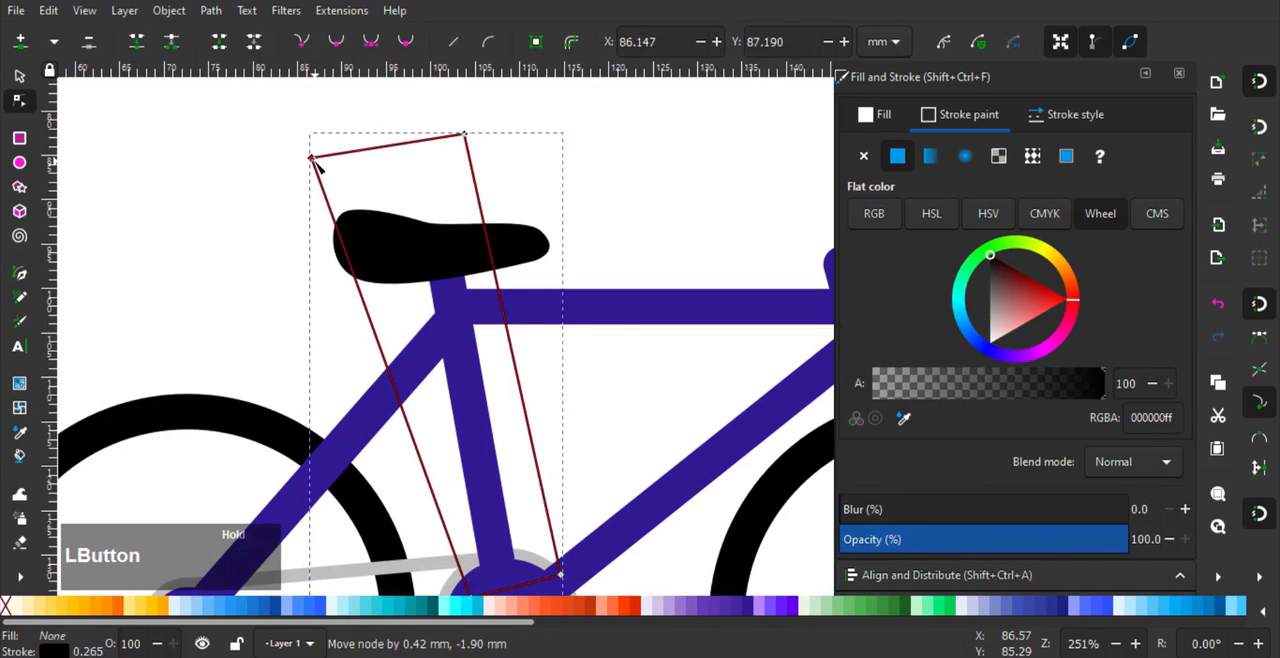
drag(466, 134, 487, 155)
drag(313, 159, 343, 157)
scroll(478, 511, down, 2)
drag(478, 511, 496, 511)
drag(568, 495, 566, 506)
drag(538, 308, 543, 308)
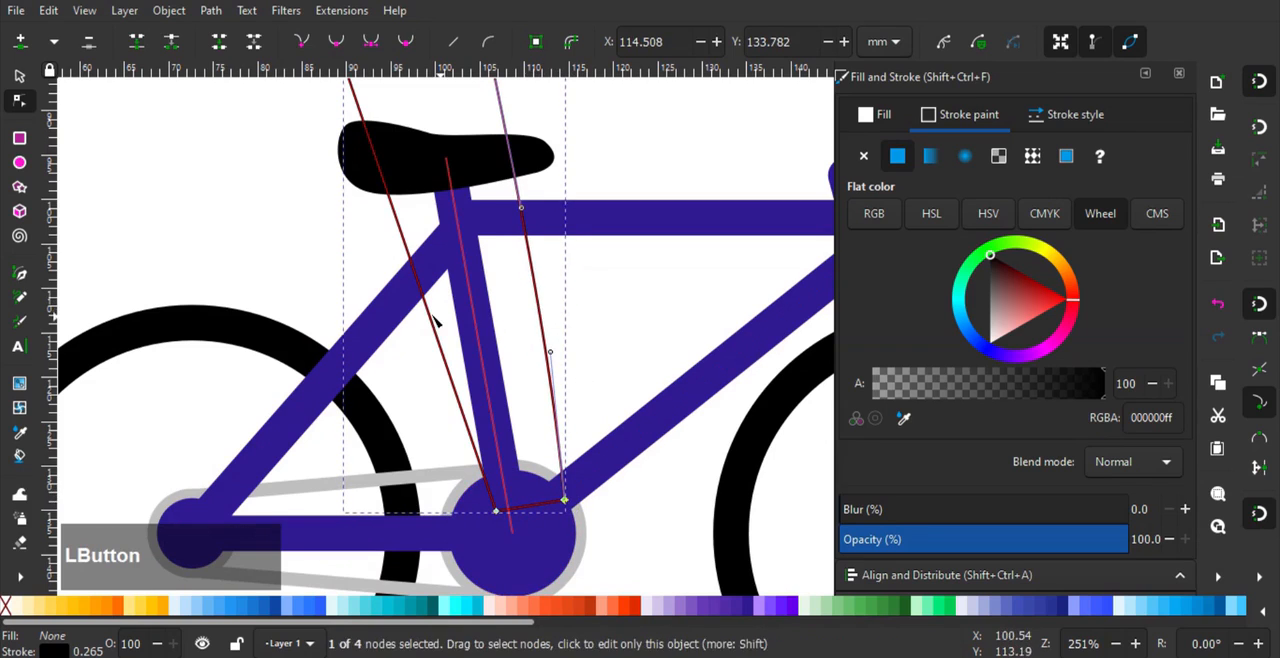
drag(426, 310, 431, 309)
drag(465, 247, 454, 360)
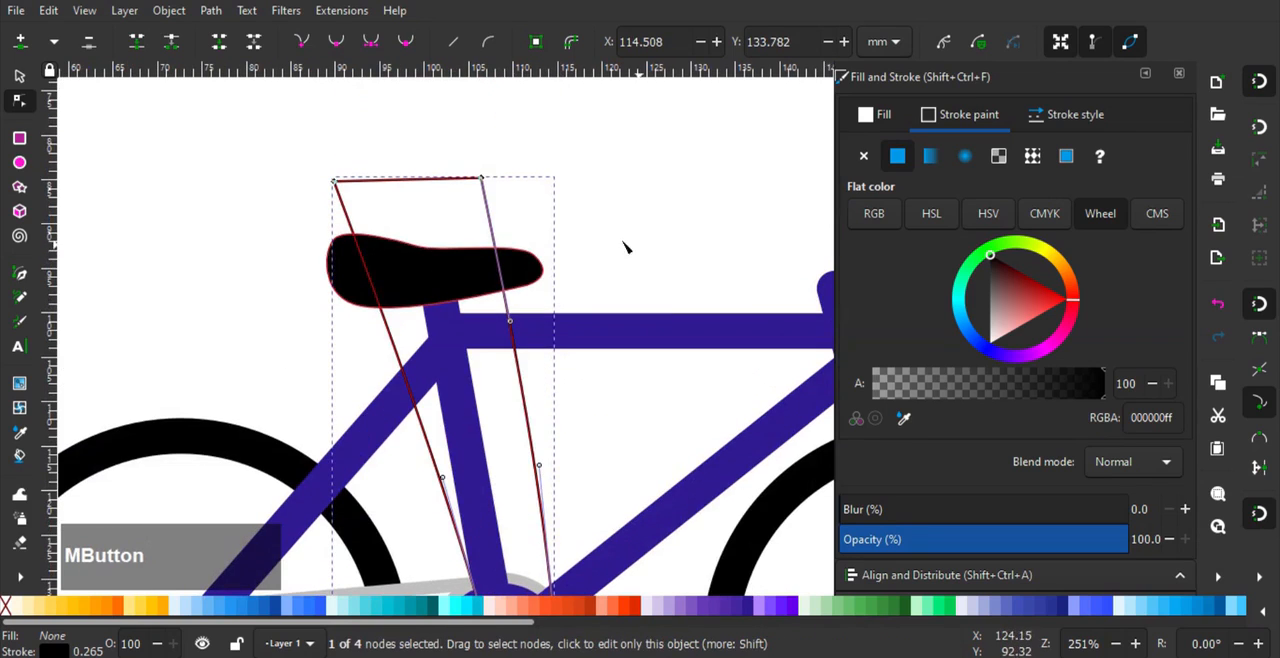
- Remove the leg's stroke and fill it with flat blue 700 (1976d2)
click(881, 118)
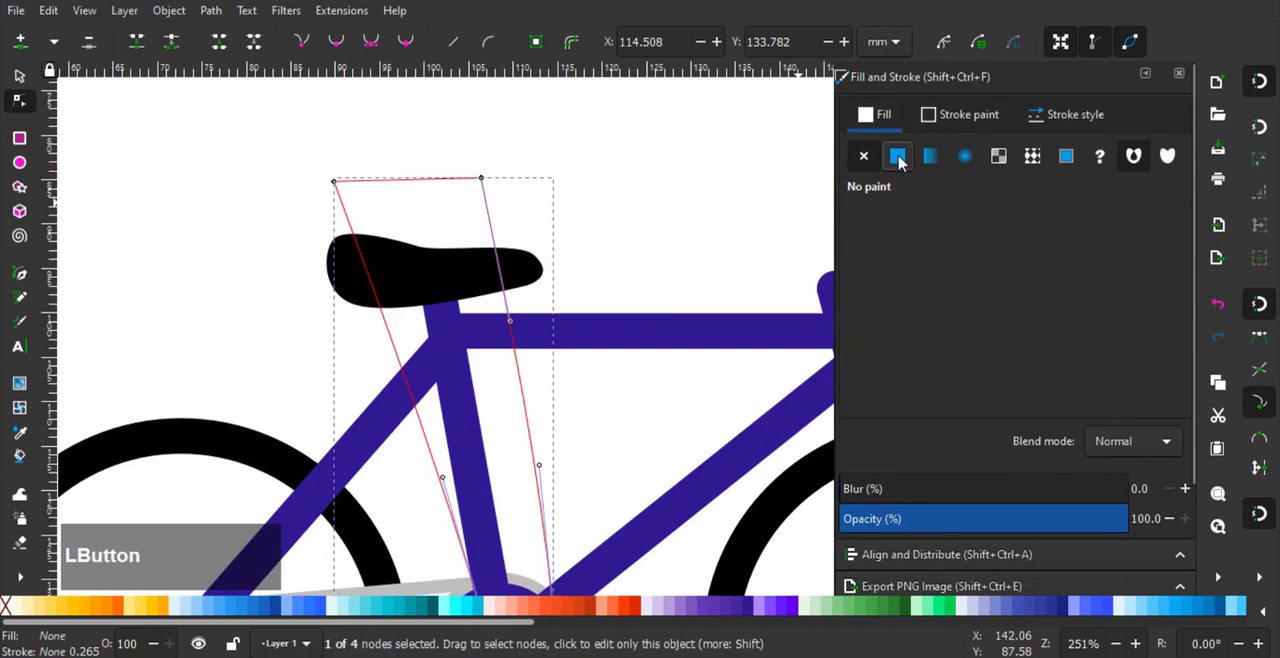
drag(649, 413, 646, 293)
click(403, 604)
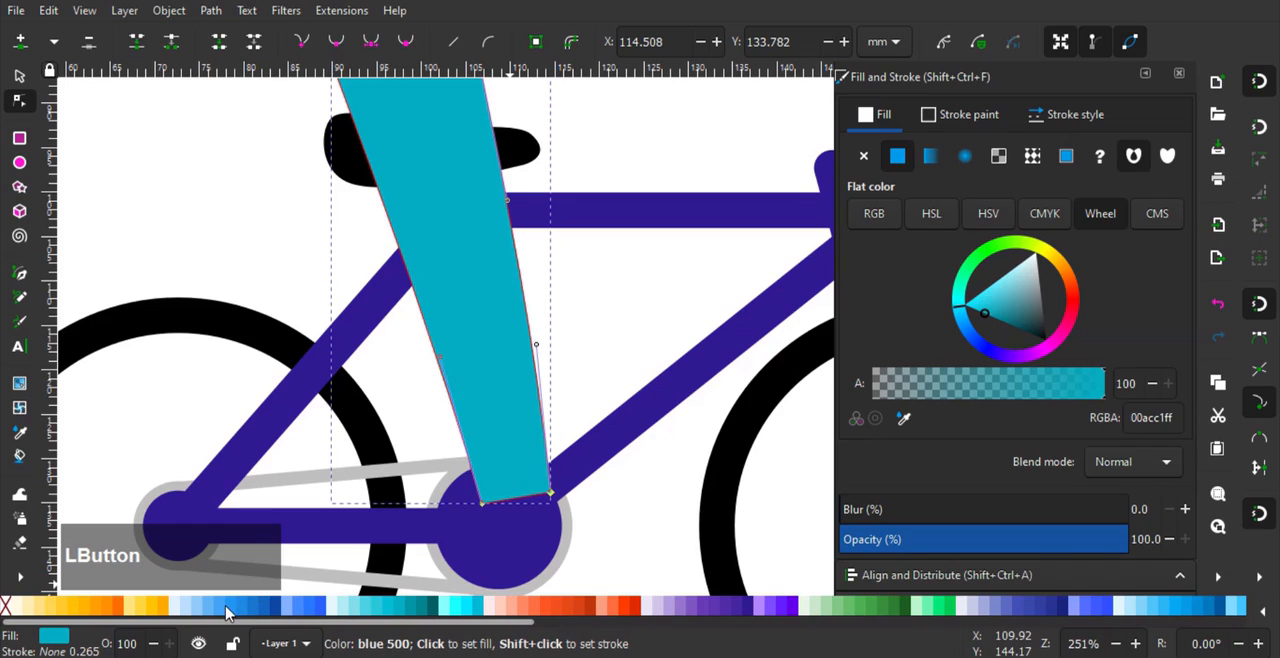
click(230, 610)
middle_click(463, 362)
drag(535, 345, 587, 330)
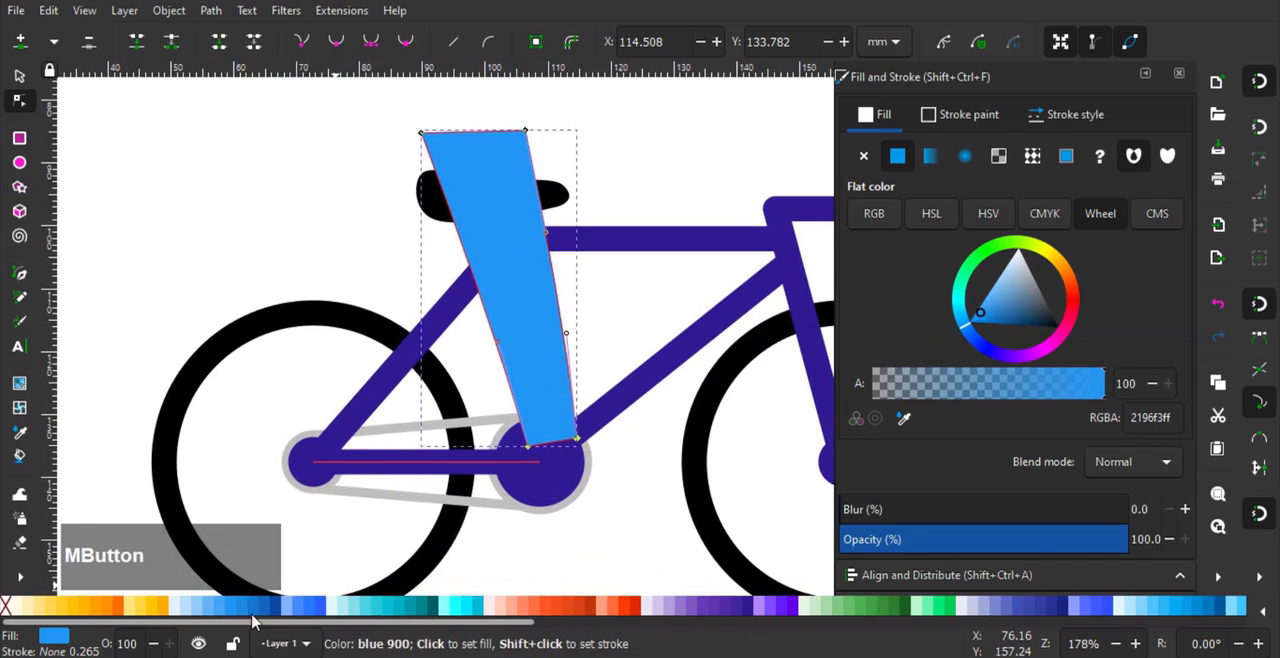
click(253, 612)
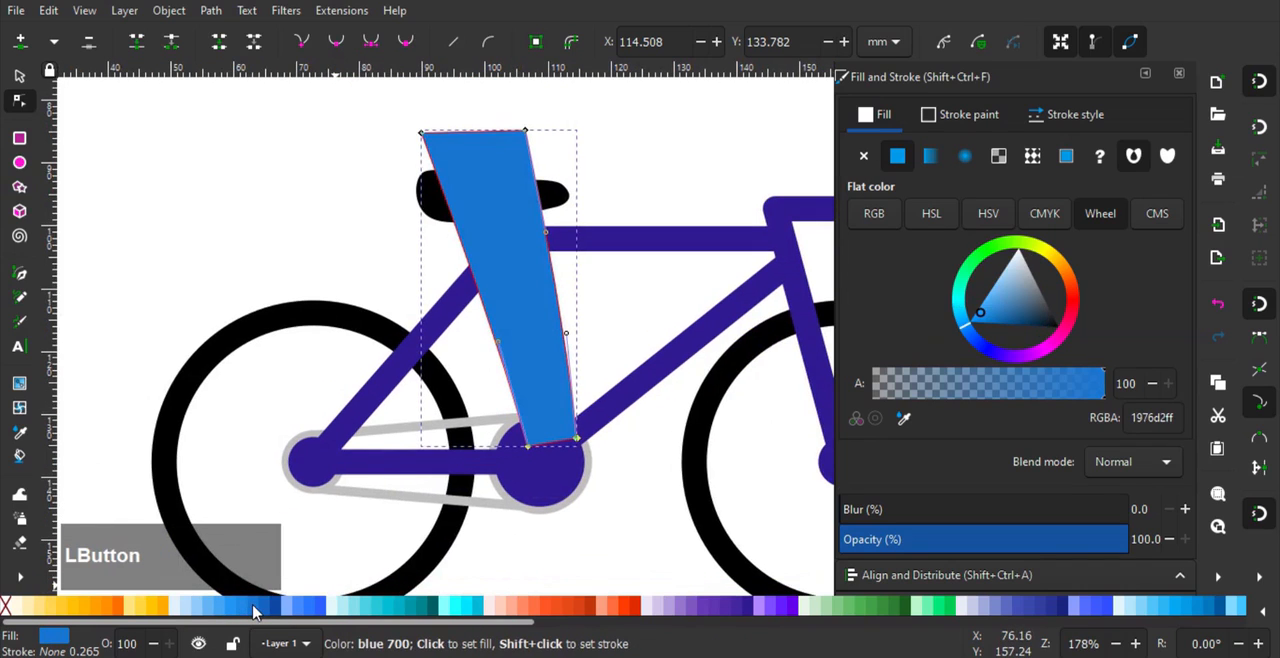
- Move the leg's two ankle nodes together about 1.9 mm back and 0.7 mm down onto the crank circle
drag(517, 256, 503, 328)
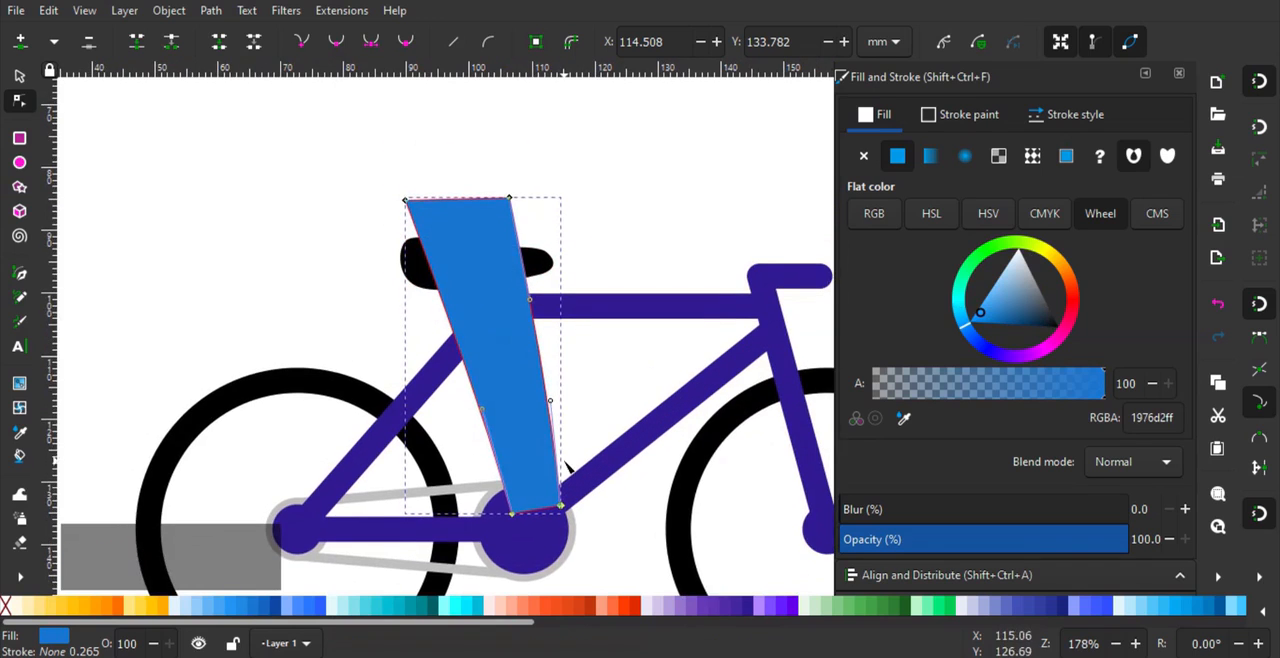
drag(535, 568, 526, 460)
scroll(526, 462, up, 1)
shift+click(566, 374)
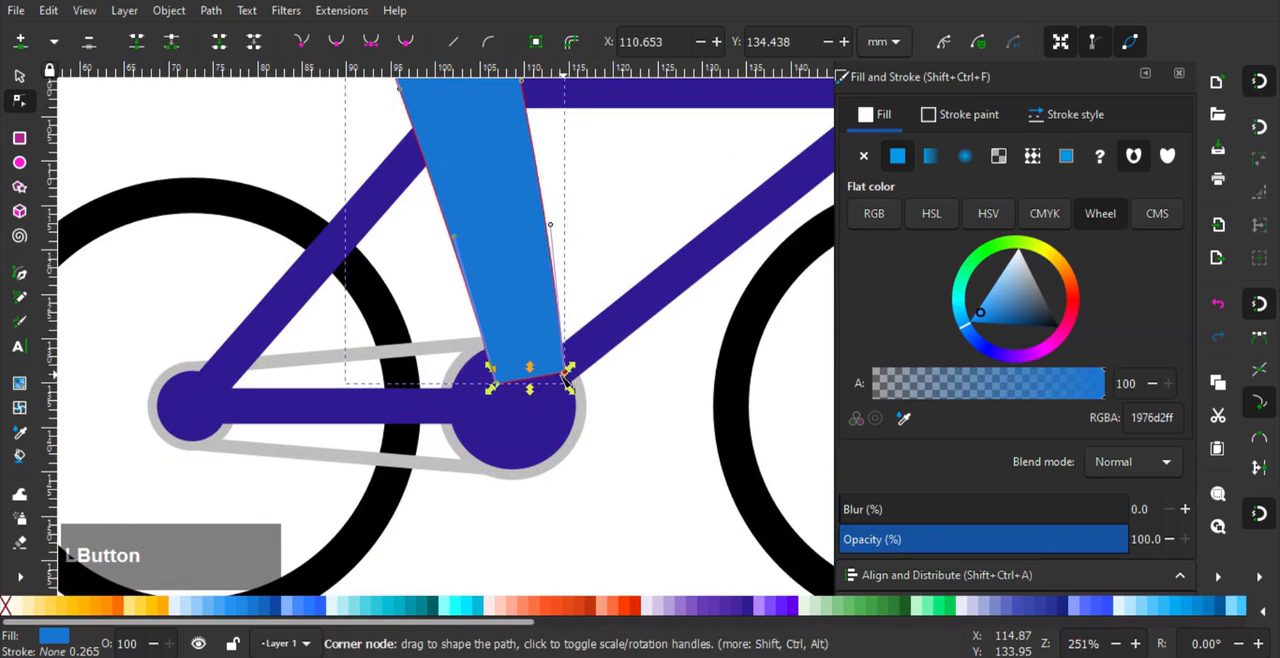
drag(566, 374, 548, 381)
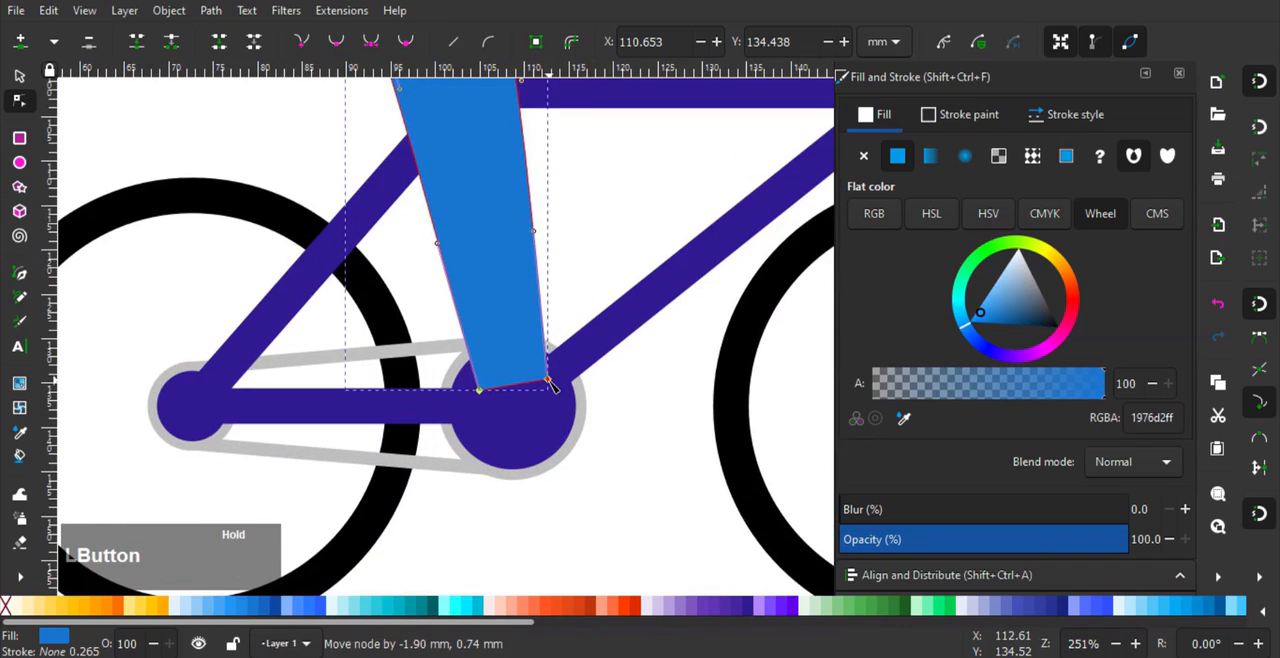
- Draw a closed shoe outline about 16 by 6 mm from the leg's ankle corners, with rounded toe and heel, and lower it behind the leg
click(19, 273)
scroll(517, 411, up, 3)
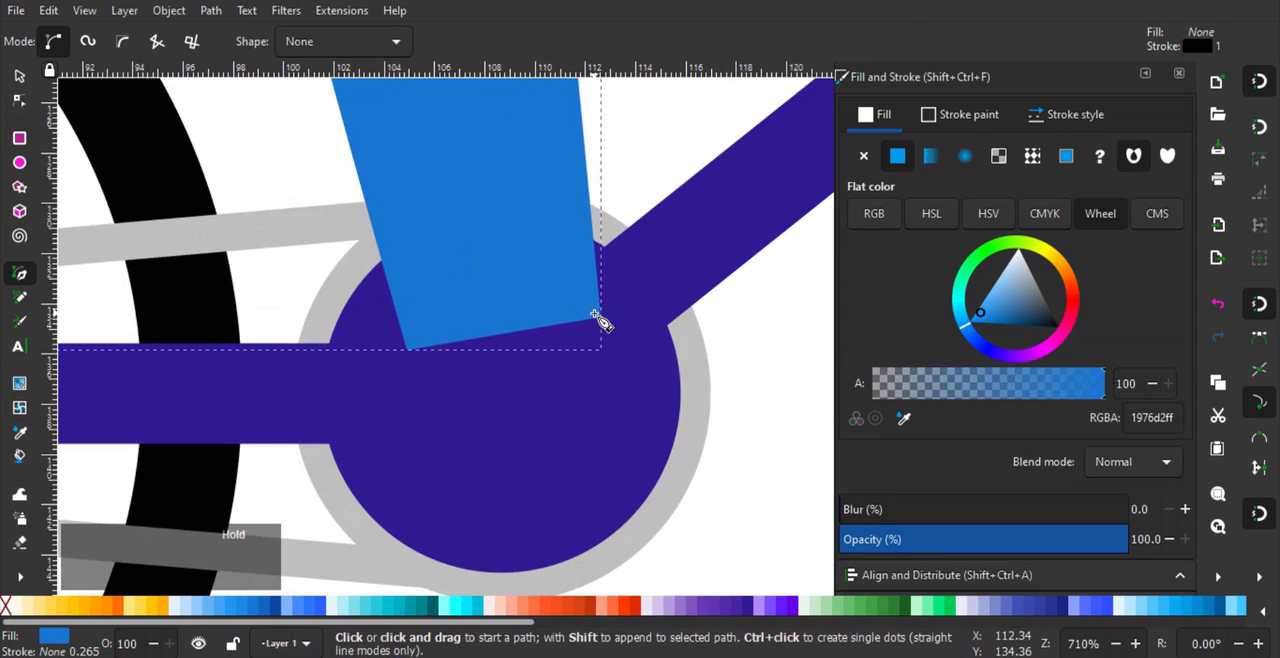
click(595, 314)
drag(672, 333, 694, 393)
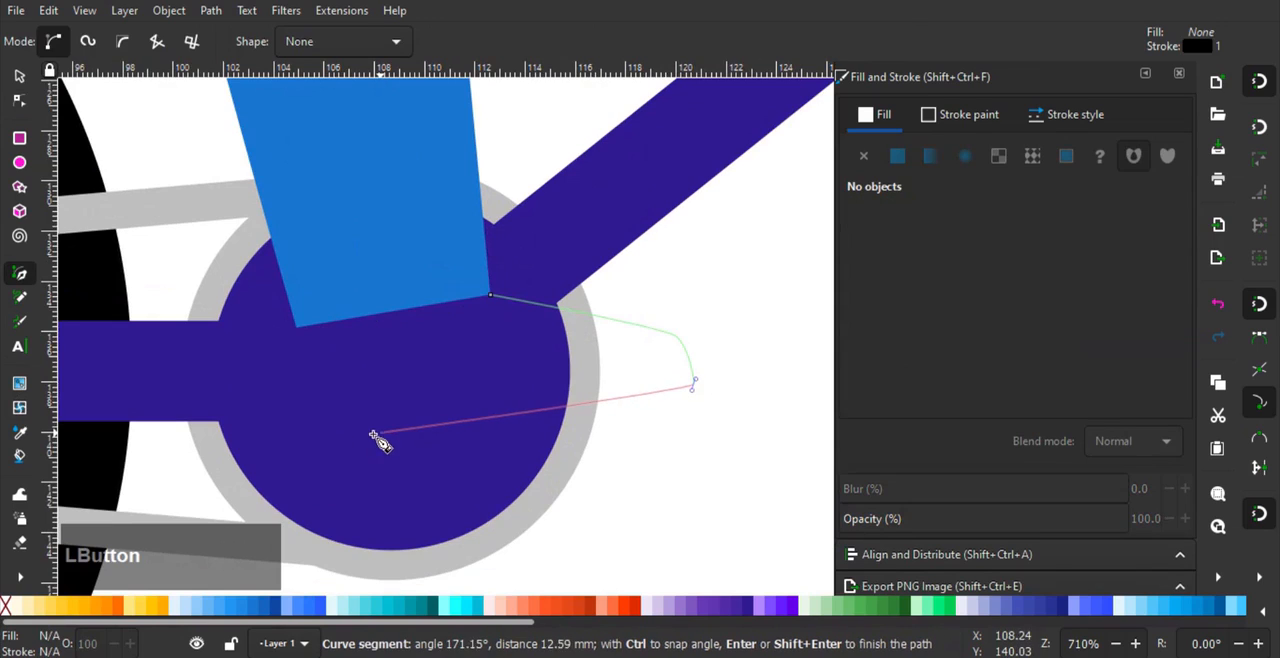
drag(311, 437, 304, 424)
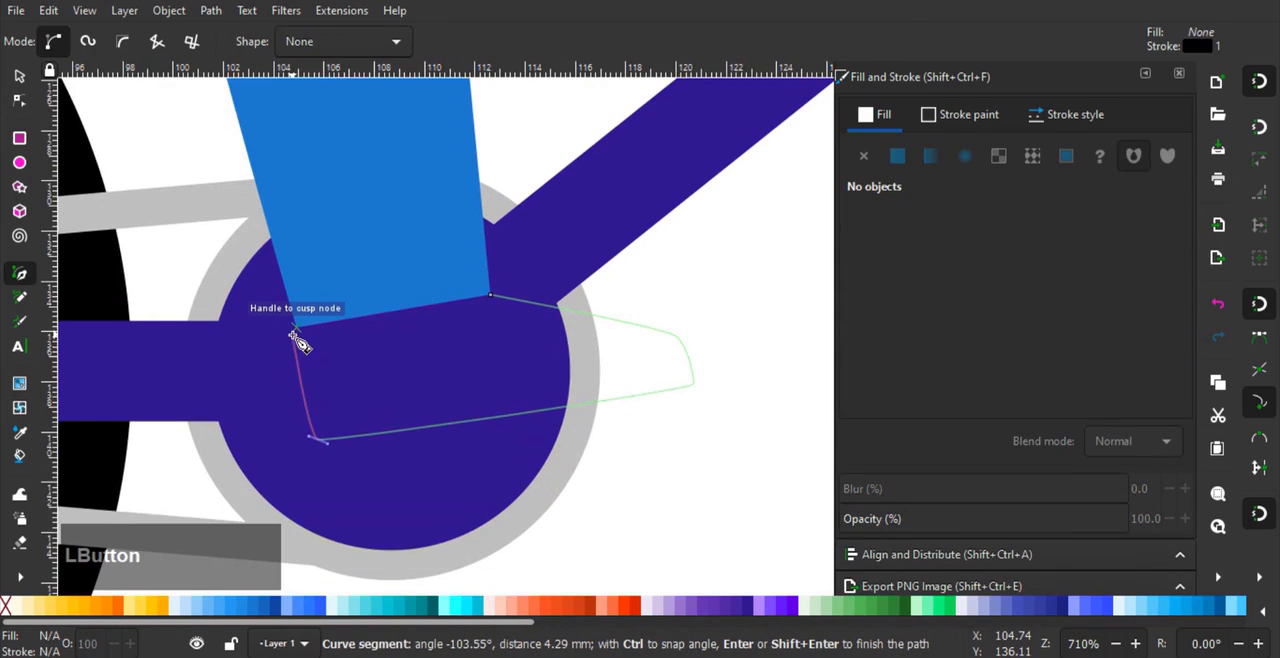
click(297, 327)
click(381, 291)
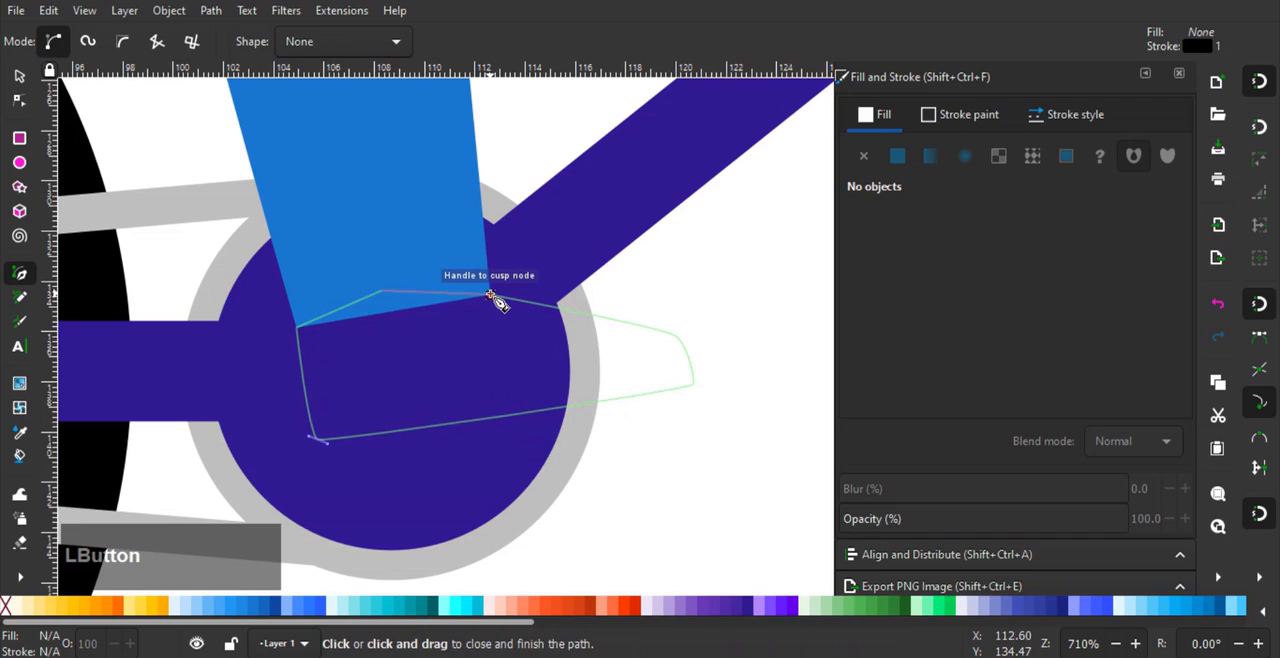
click(490, 294)
key(s)
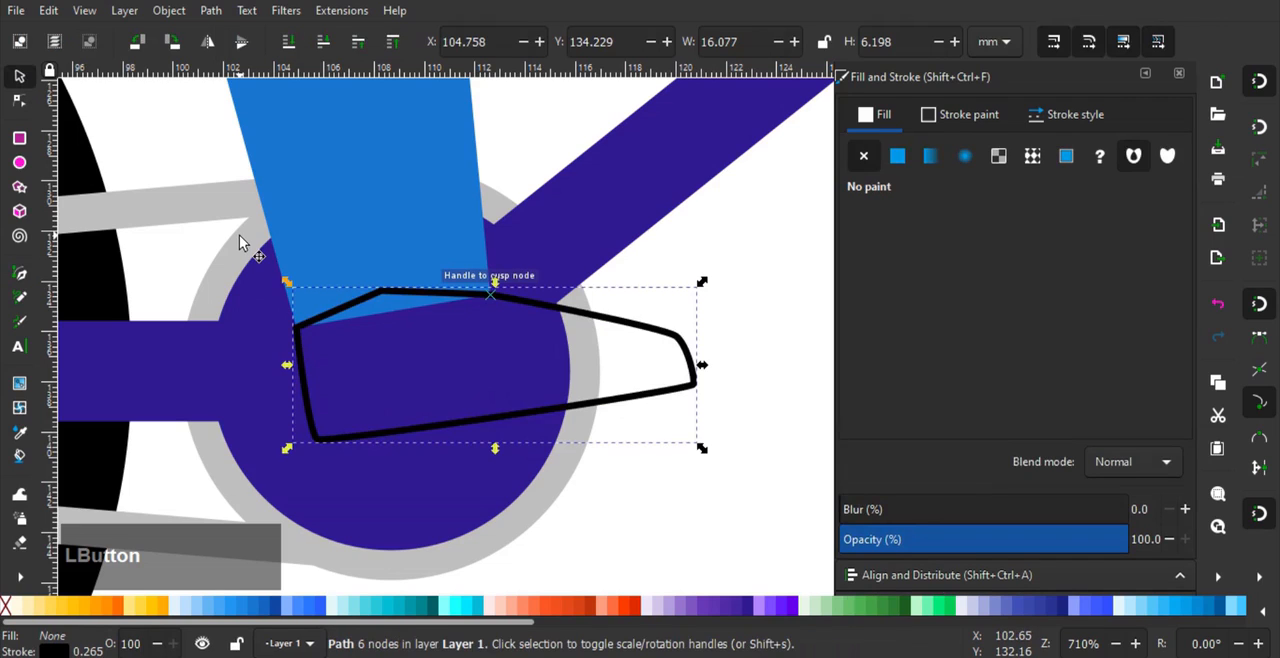
key(Page_Down)
- Remove the shoe's stroke, fill it with flat yellow 700 (fbc02d) and clear the selection
click(960, 114)
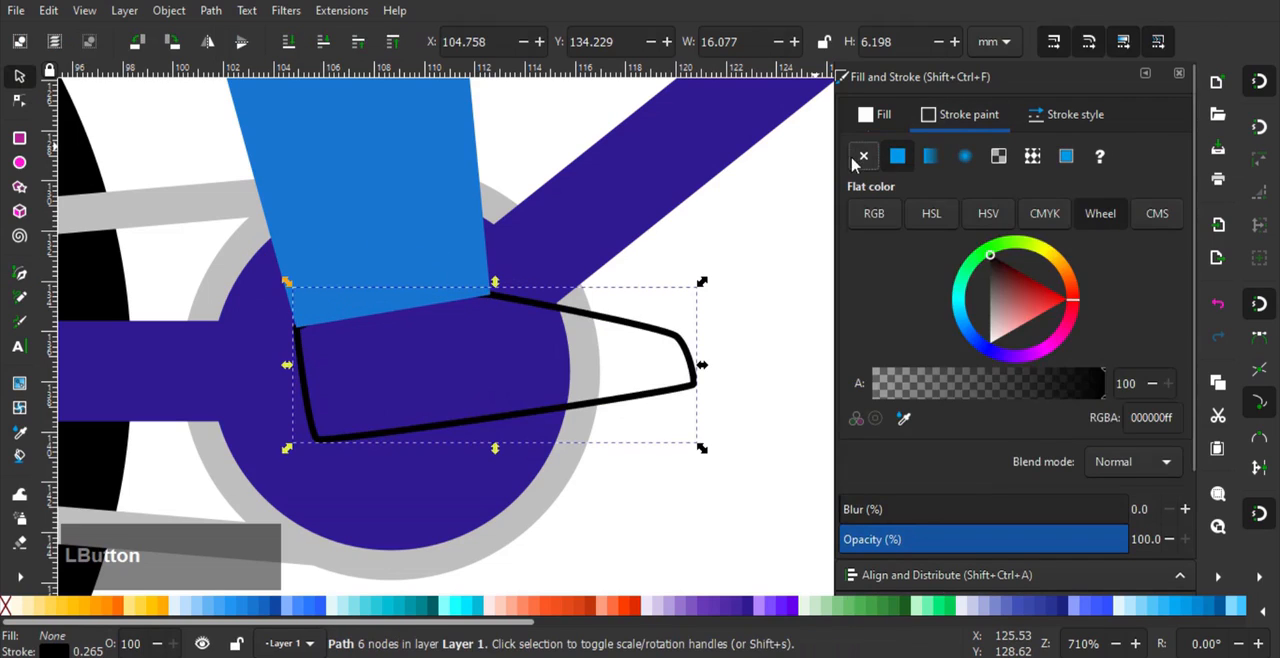
click(863, 155)
click(880, 116)
click(897, 157)
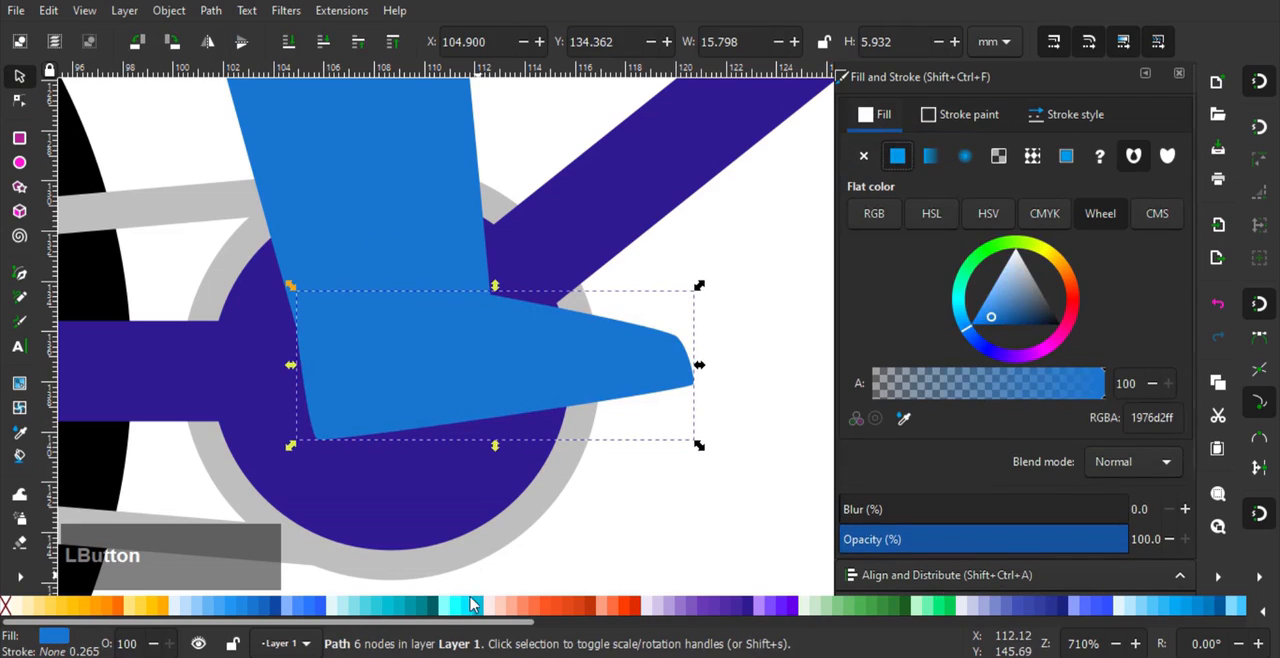
scroll(460, 608, down, 2)
scroll(583, 471, down, 2)
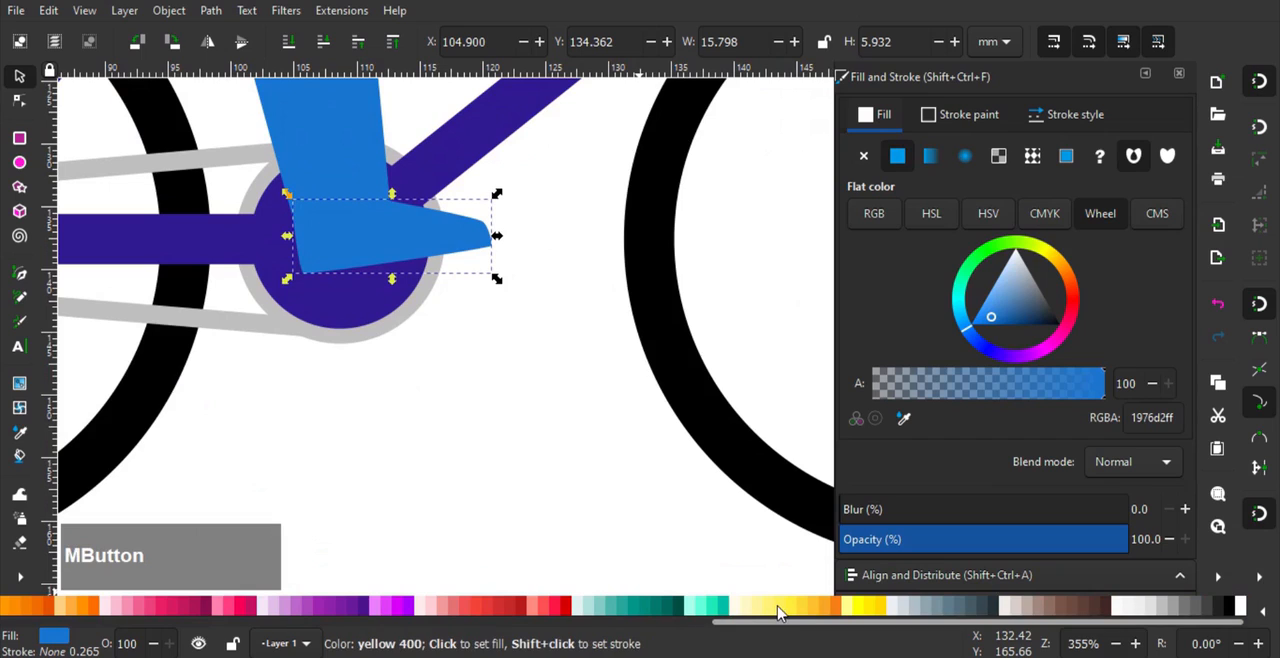
click(779, 608)
click(810, 608)
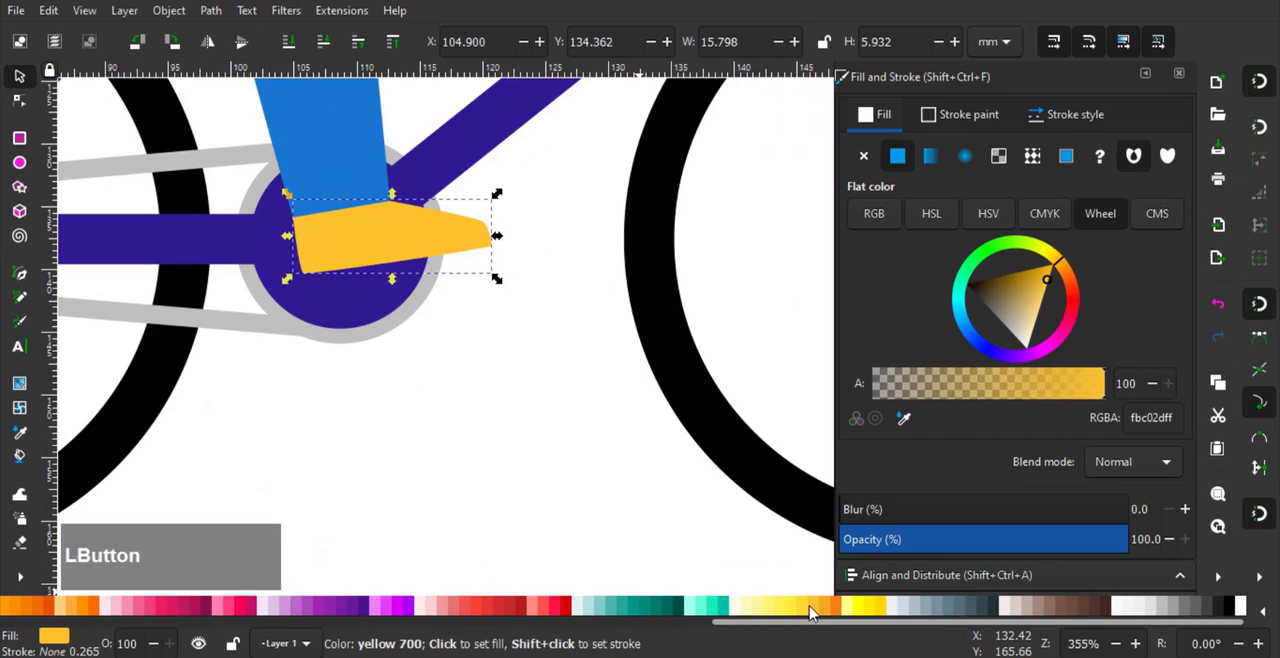
click(491, 417)
- Draw a torso outline from the leg's upper rear corner, with an angular front, a curved shoulder and back, ending at the start point
scroll(491, 417, down, 1)
scroll(514, 380, down, 2)
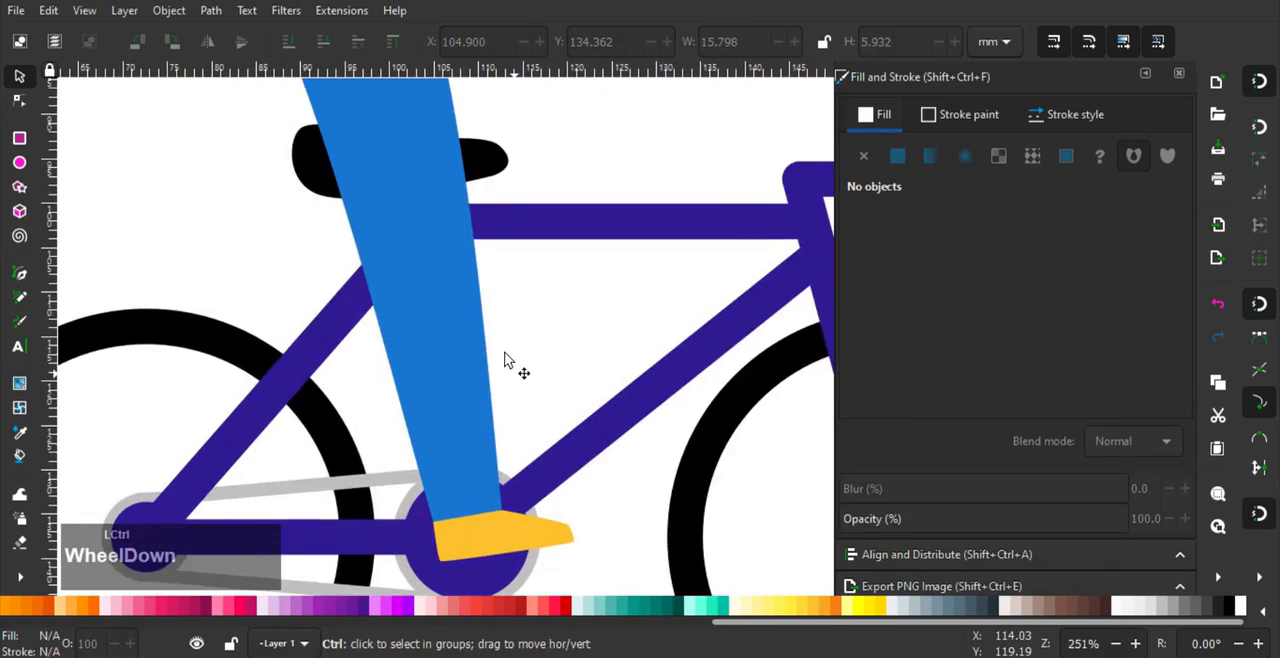
scroll(490, 345, up, 2)
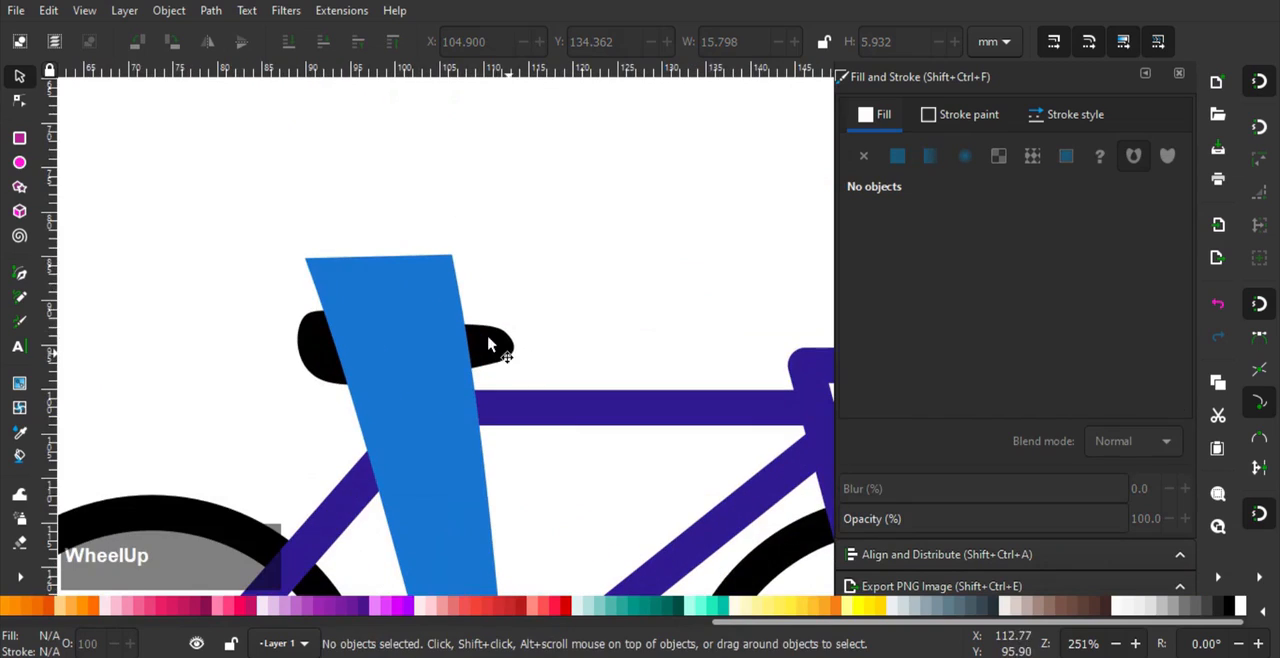
click(20, 274)
click(305, 259)
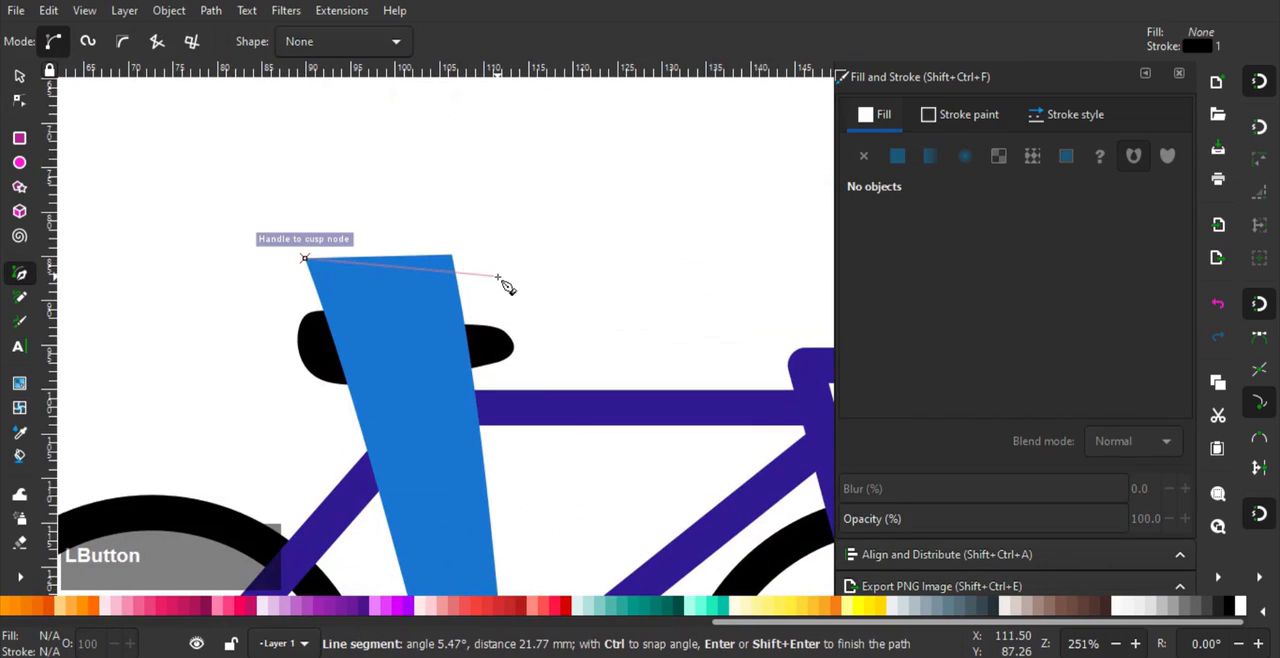
click(539, 289)
scroll(548, 378, down, 2)
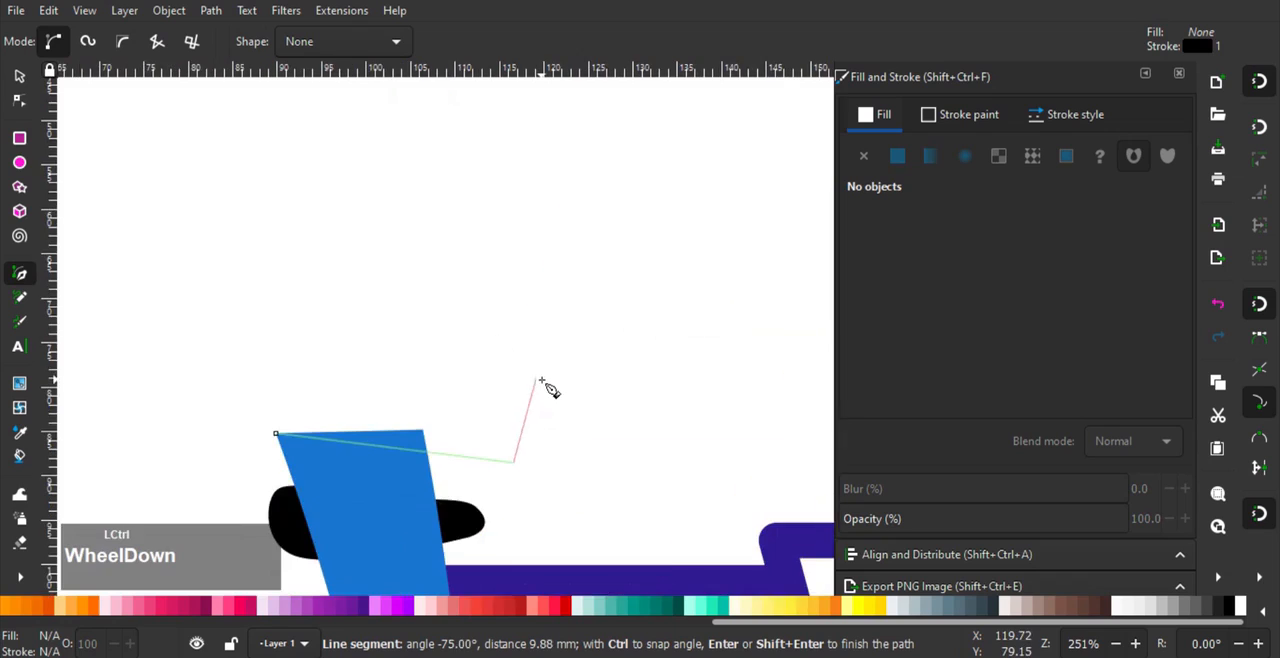
click(535, 332)
click(582, 256)
click(567, 183)
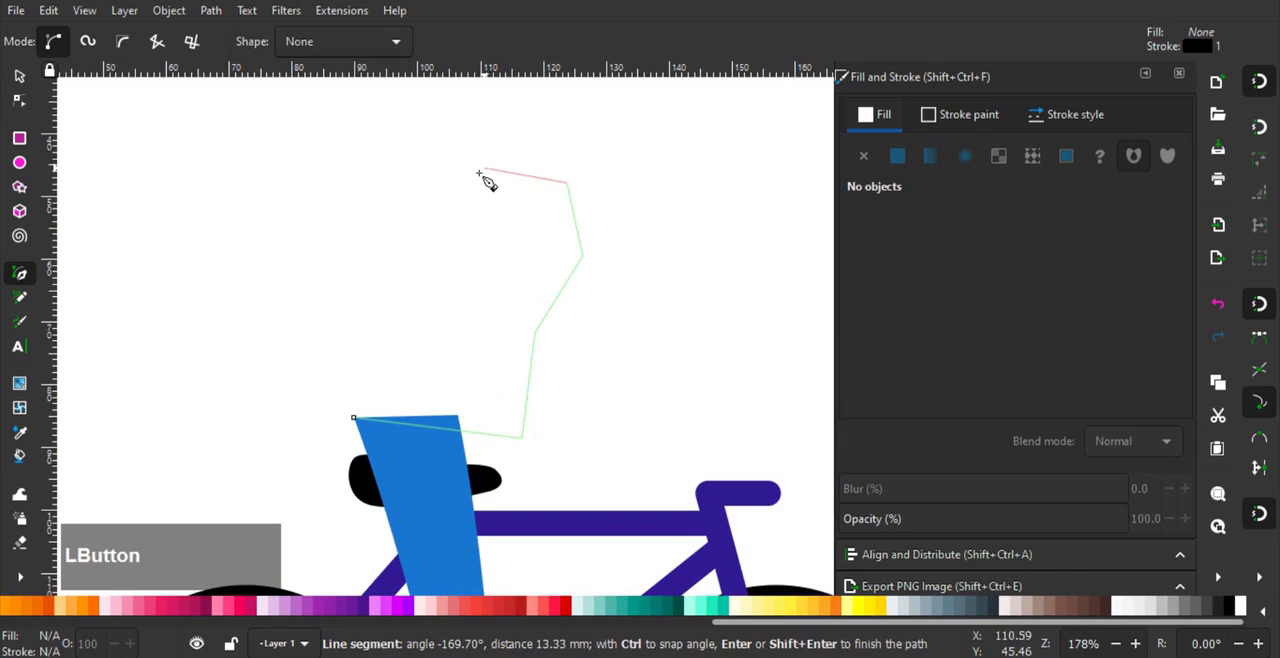
drag(453, 181, 512, 158)
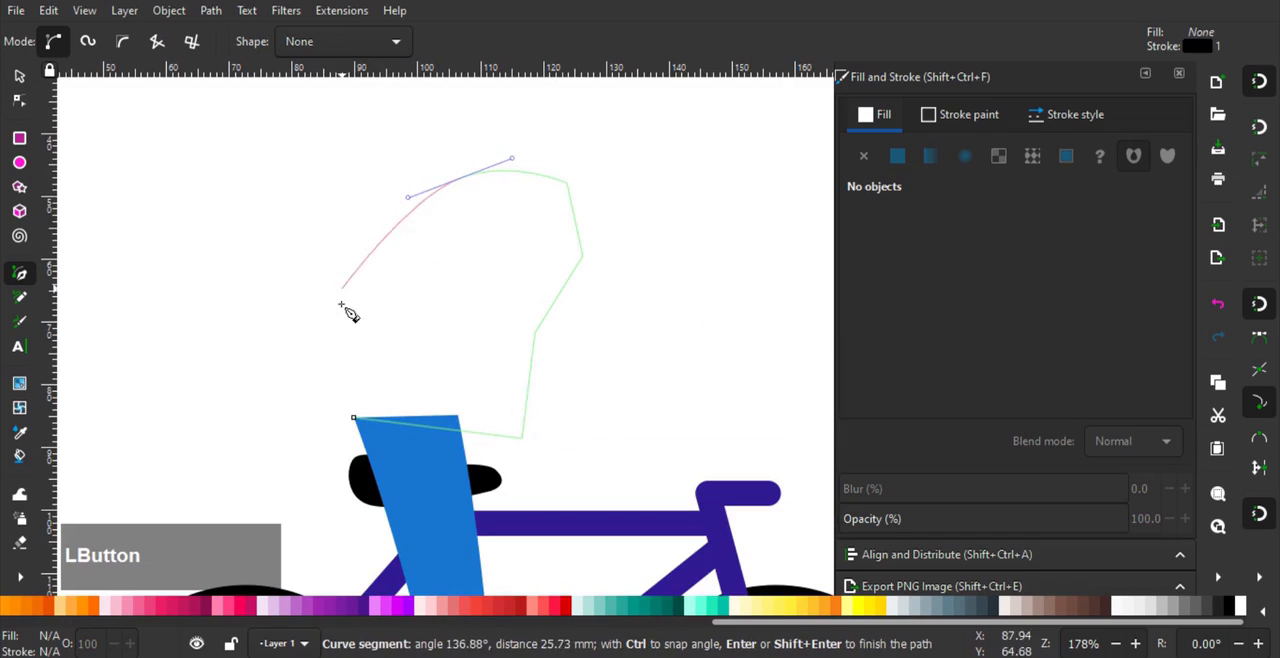
click(354, 418)
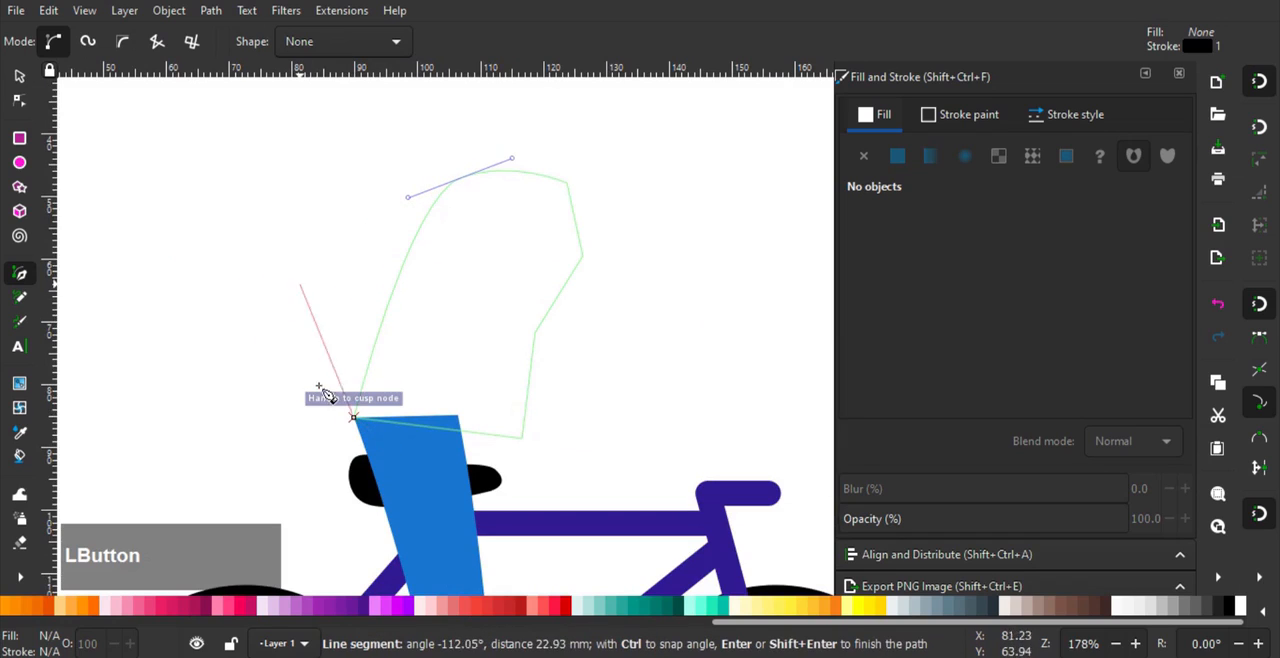
scroll(340, 407, up, 7)
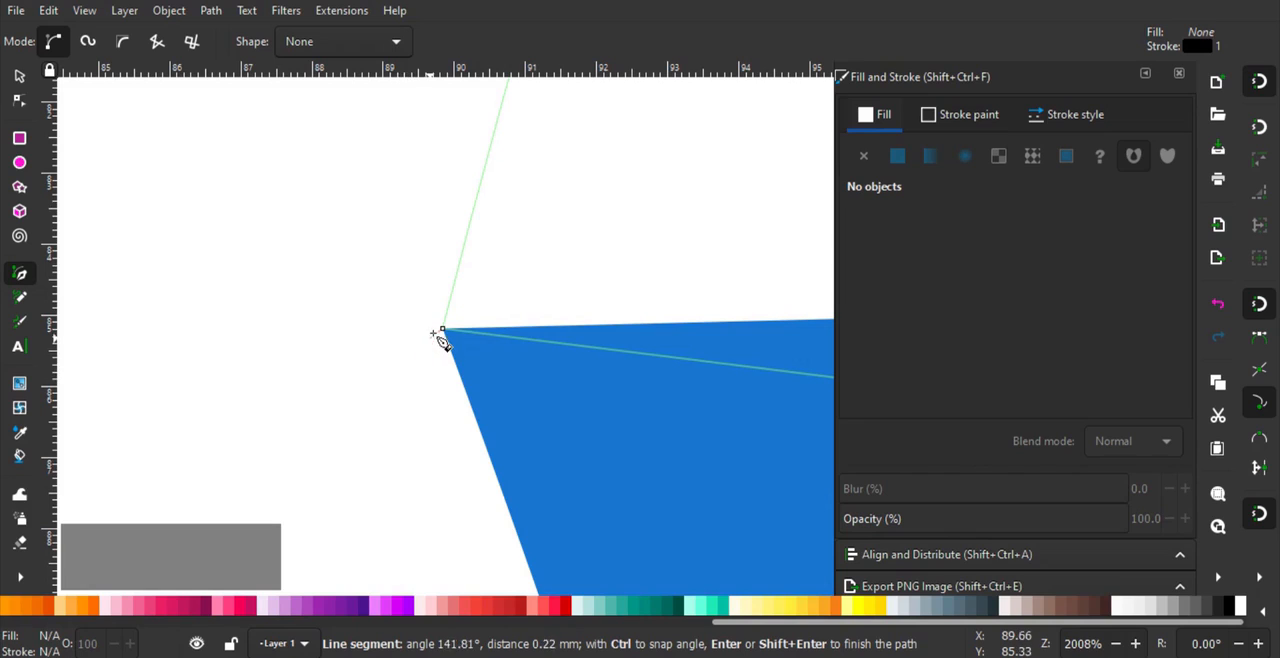
right_click(238, 240)
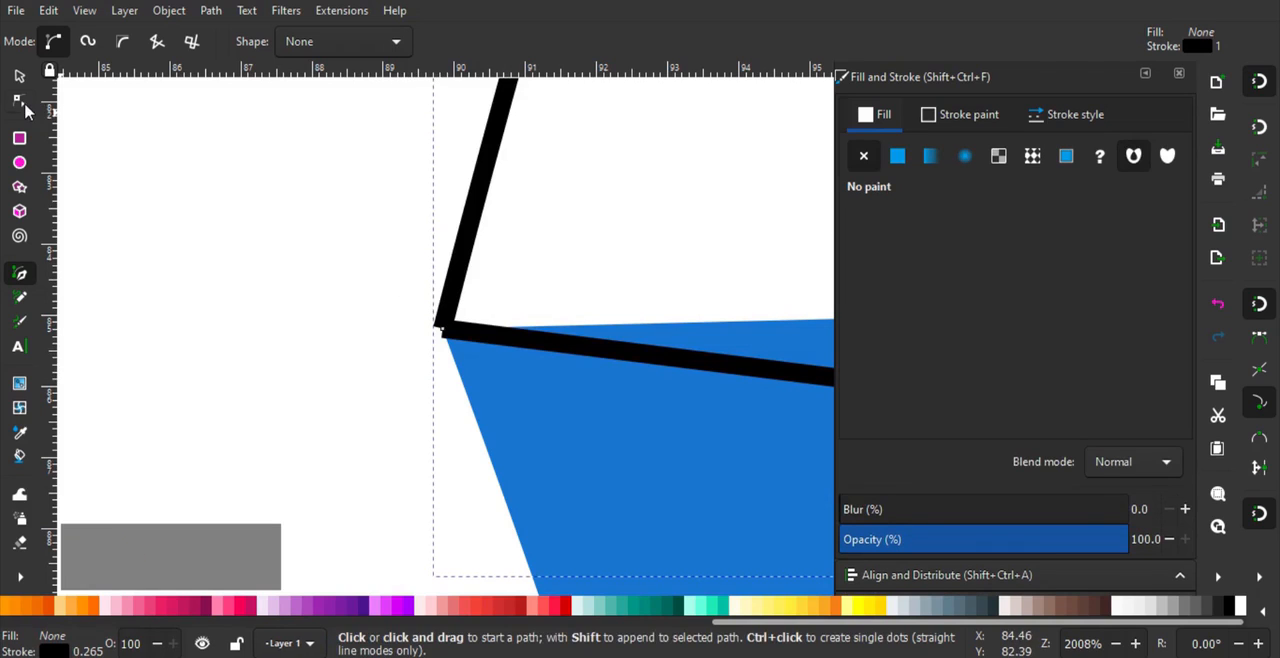
- Join the torso outline's two overlapping end nodes at the leg's upper rear corner
click(22, 103)
click(450, 304)
drag(499, 285, 382, 388)
click(136, 41)
ctrl+scroll(317, 276, down, 1)
ctrl+scroll(317, 276, down, 4)
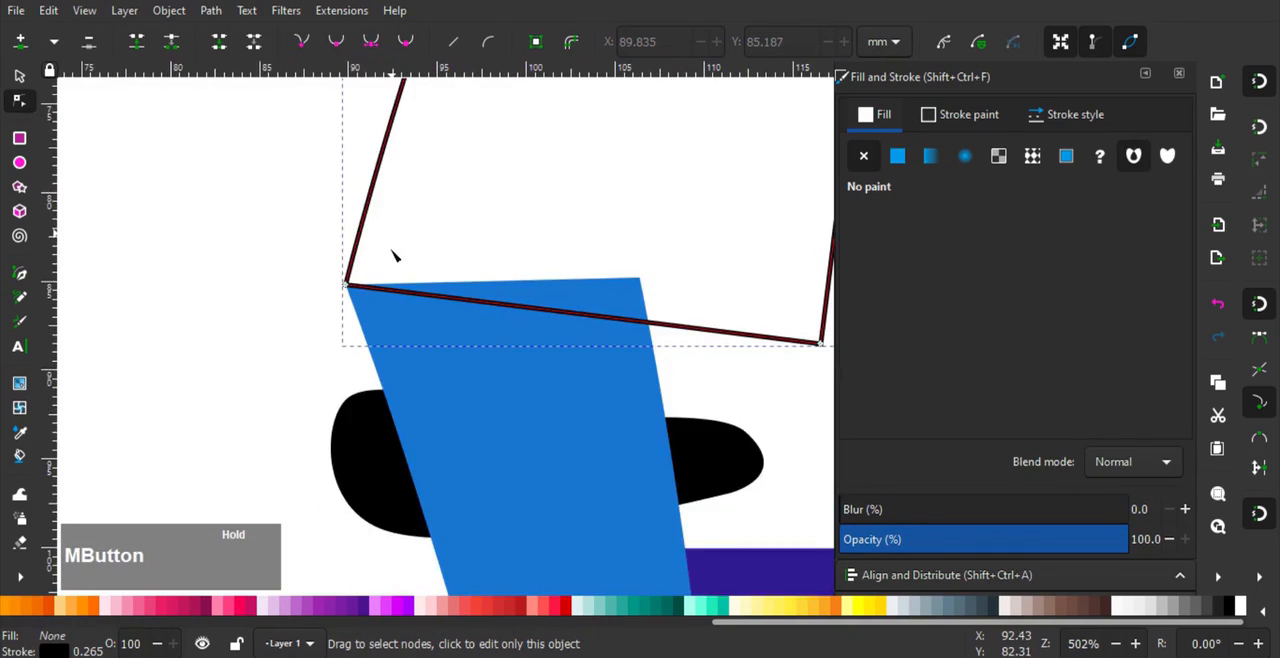
- Bend the torso's back and front edges into curves, smooth the shoulder node and remove a surplus node
drag(394, 252, 356, 436)
ctrl+scroll(383, 360, down, 2)
drag(392, 308, 370, 370)
drag(465, 151, 443, 181)
drag(518, 155, 528, 114)
click(369, 43)
drag(597, 215, 571, 206)
drag(503, 393, 490, 395)
click(89, 43)
- Delete the torso's upper nodes, keeping only the two bottom corner nodes so the top forms one rounded curve
drag(662, 92, 546, 286)
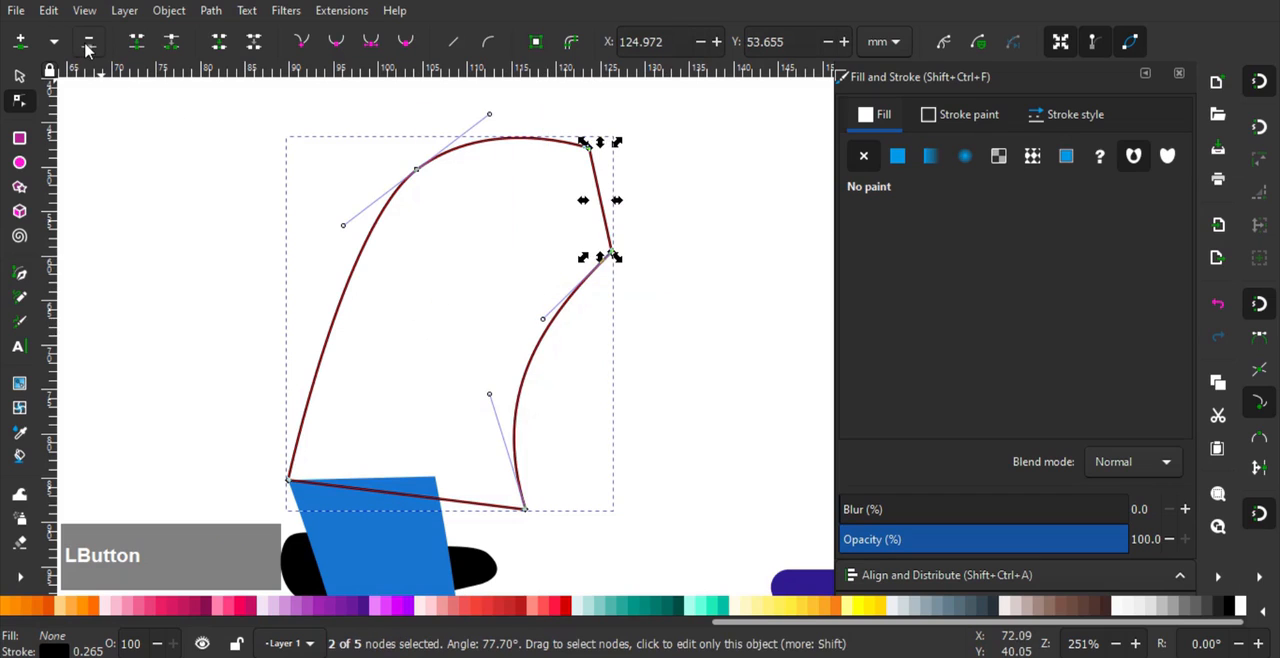
click(87, 44)
key(ctrl+z)
drag(660, 115, 295, 325)
key(Delete)
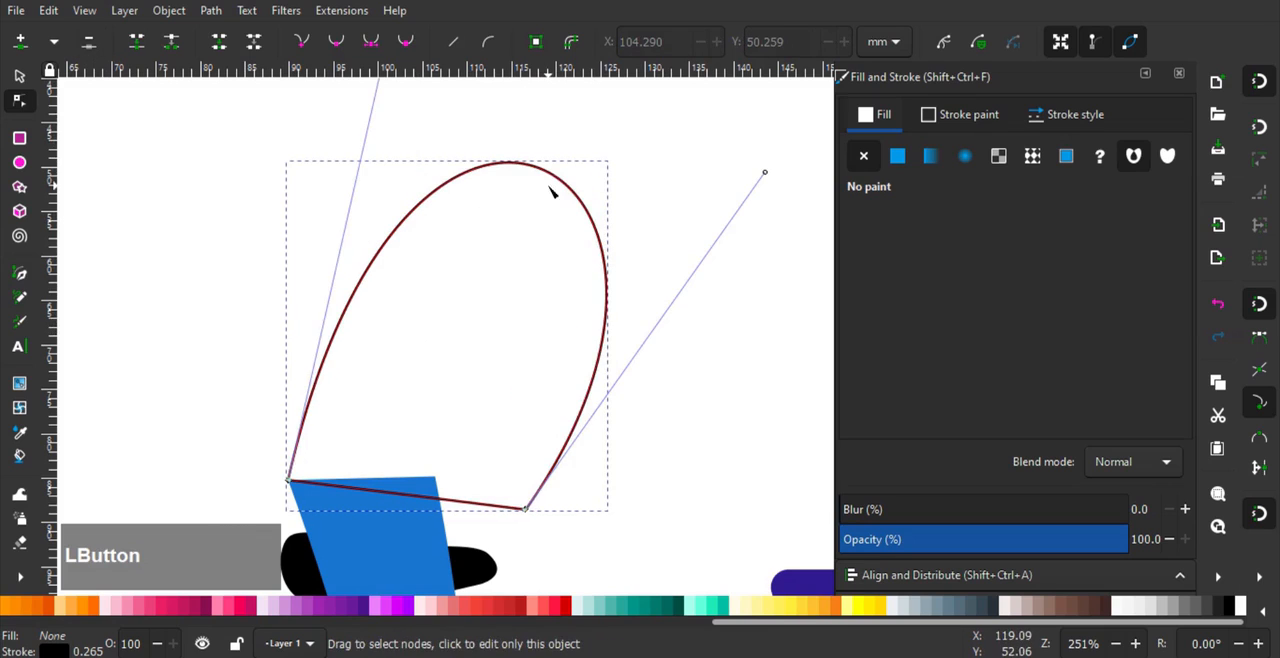
- Add a node at the torso's upper front and shape a rounded shoulder, a curved back and an S-curved front edge
double_click(551, 190)
drag(551, 190, 558, 186)
drag(639, 349, 509, 353)
drag(563, 172, 573, 211)
drag(638, 250, 650, 276)
drag(350, 201, 341, 181)
drag(522, 392, 480, 181)
scroll(487, 321, down, 1)
- Remove the torso's stroke, fill it with flat red 500 (f44336) and clear the selection
click(968, 114)
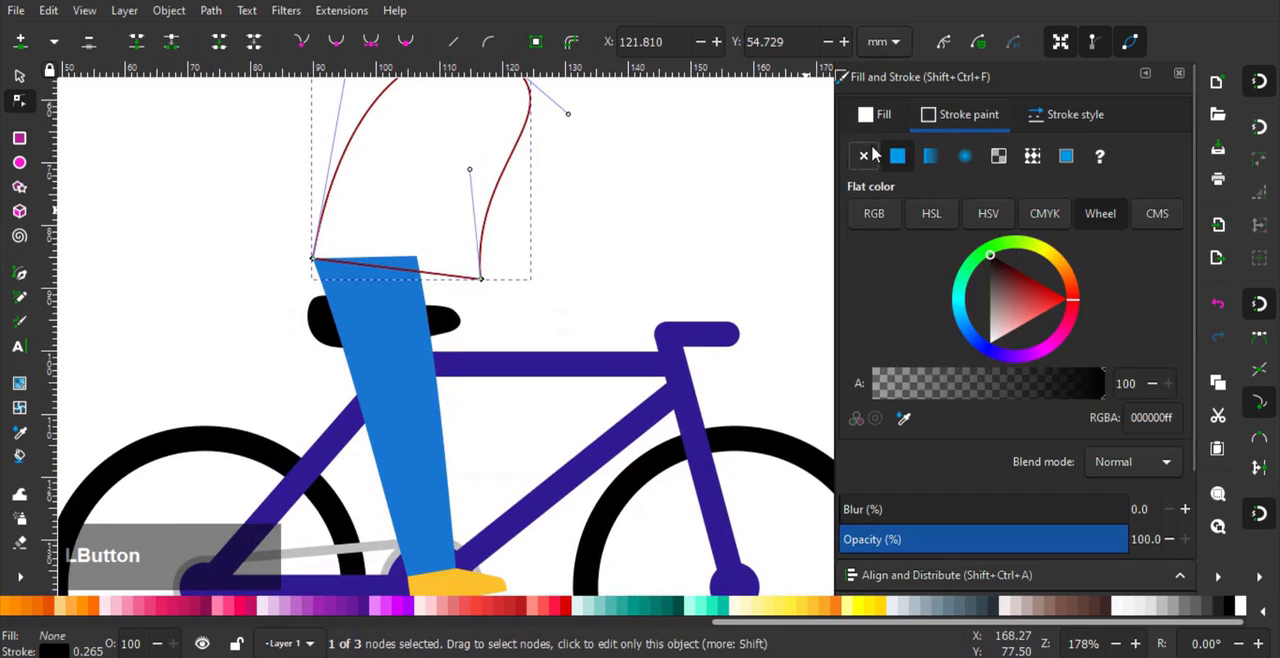
click(863, 155)
click(868, 114)
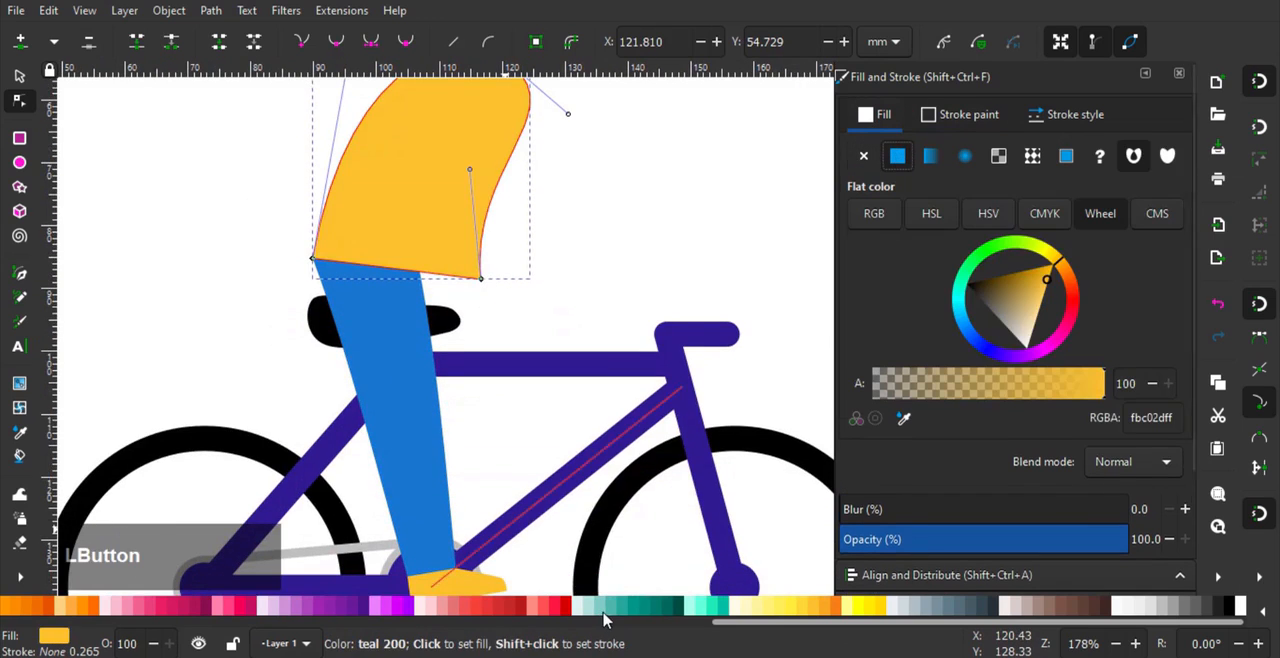
click(621, 605)
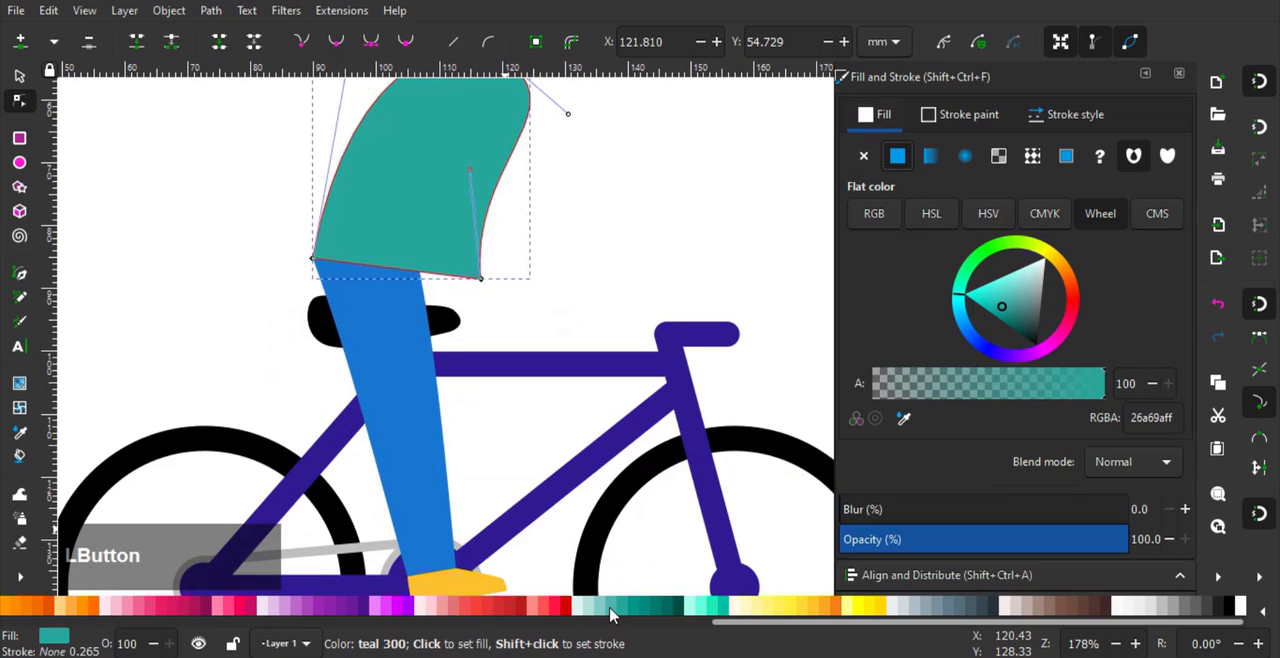
click(610, 610)
scroll(550, 300, down, 1)
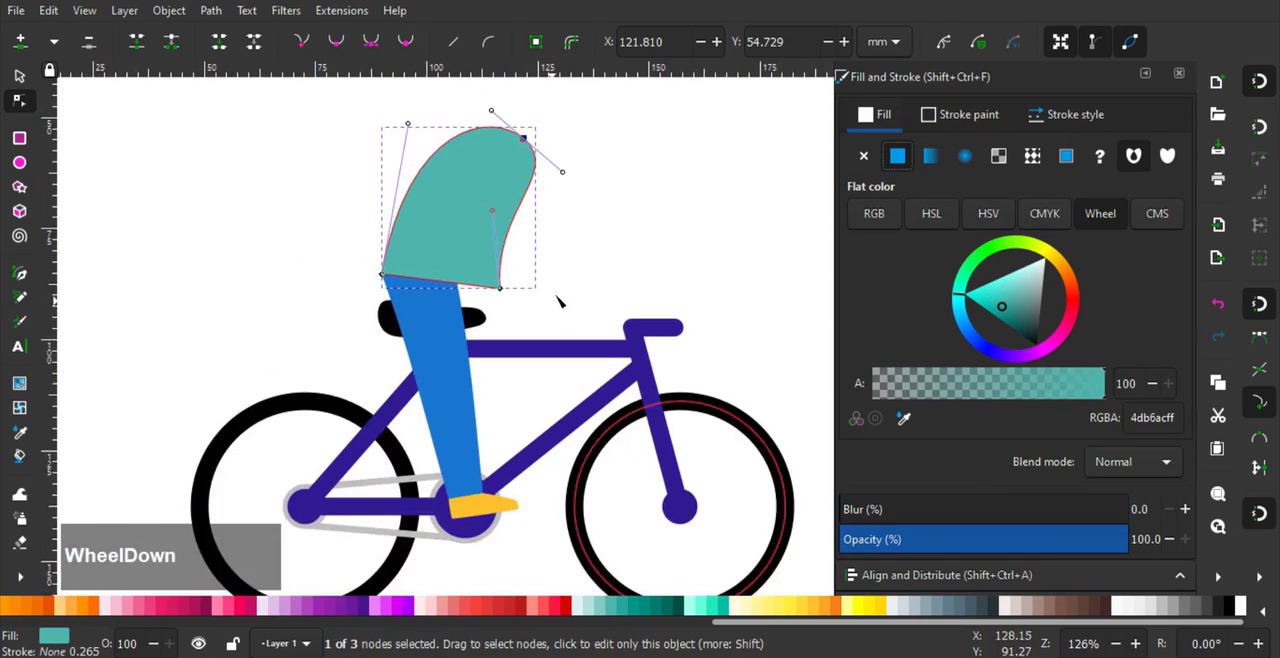
middle_click(557, 294)
click(479, 605)
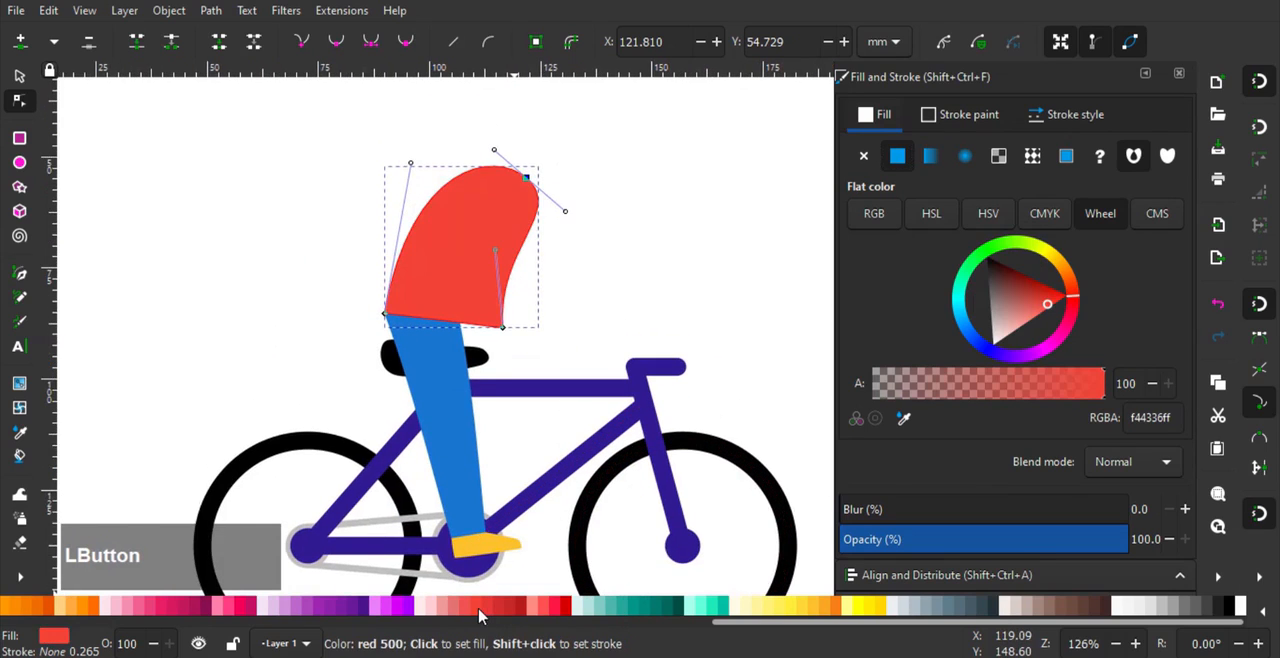
click(18, 78)
click(295, 330)
- Bend the rear edge of the blue leg's thigh outward into a gentle curve
scroll(295, 330, up, 1)
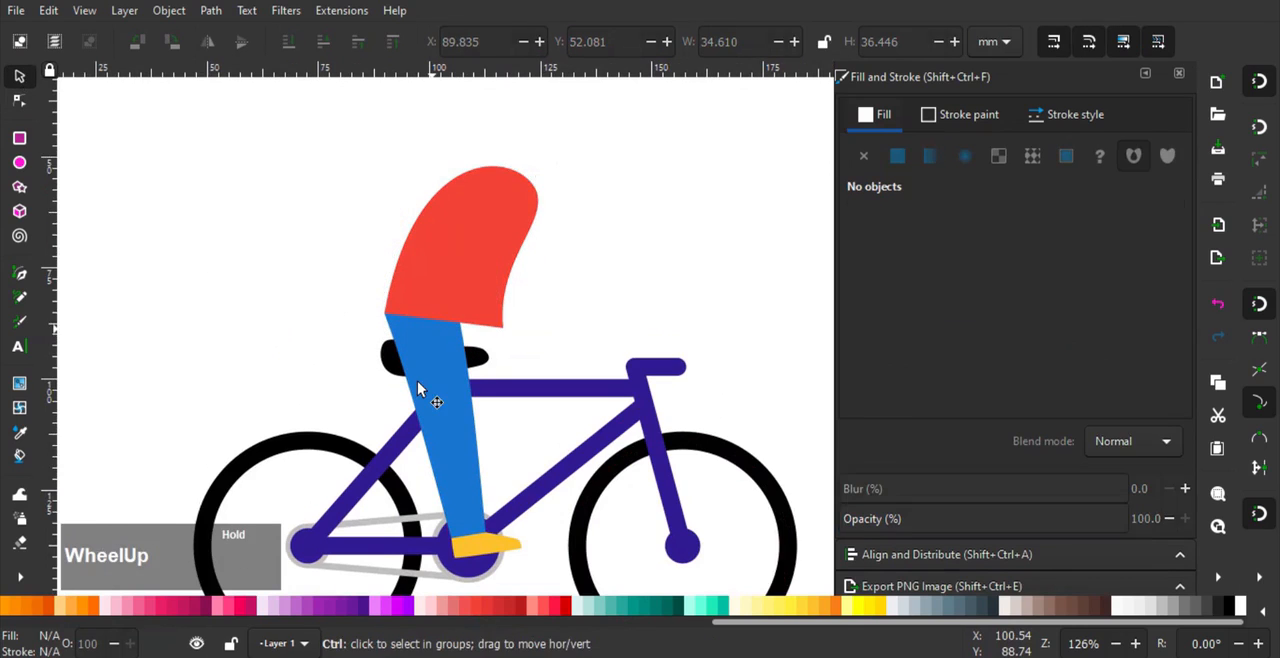
click(20, 99)
click(403, 349)
scroll(403, 349, up, 1)
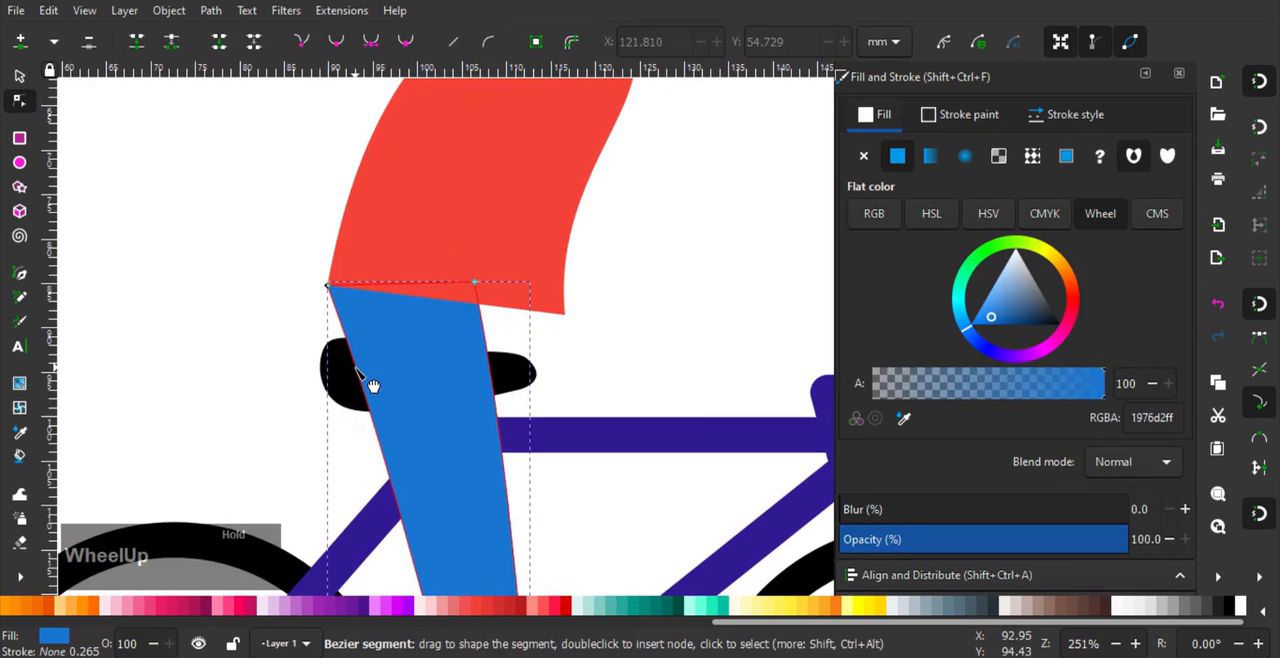
click(357, 391)
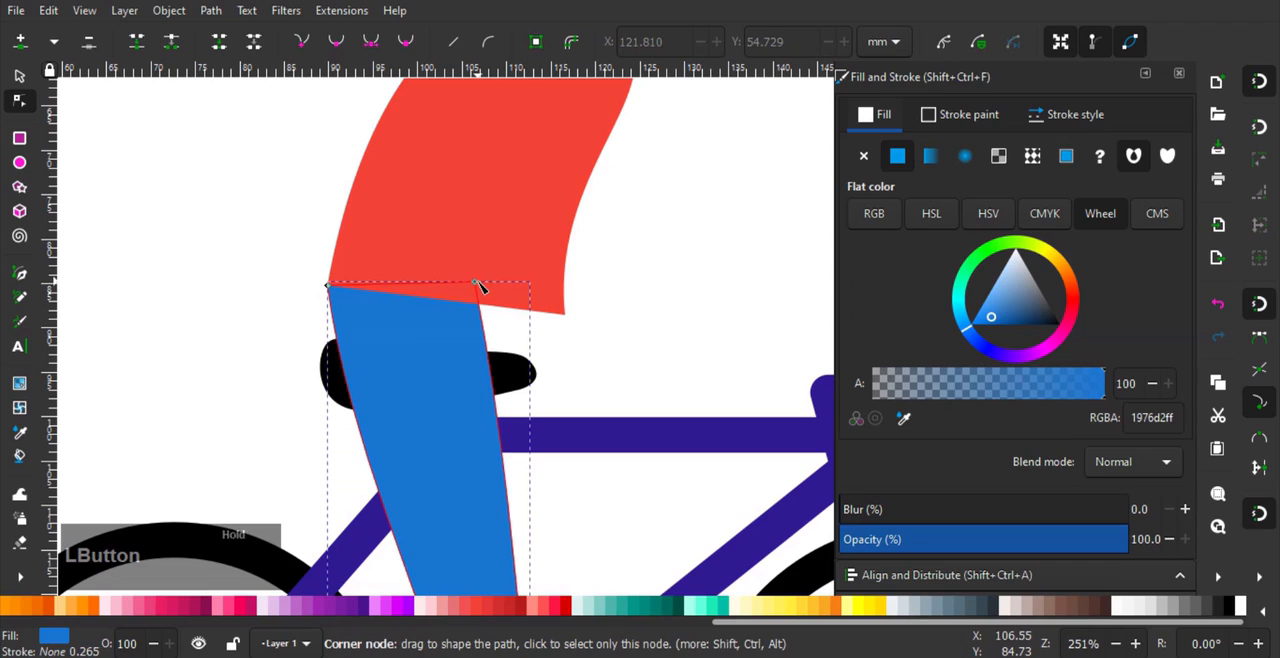
- Curve the torso's hem upward, lower its rear bottom corner about 2.1 mm and refine the back and front curves
click(508, 271)
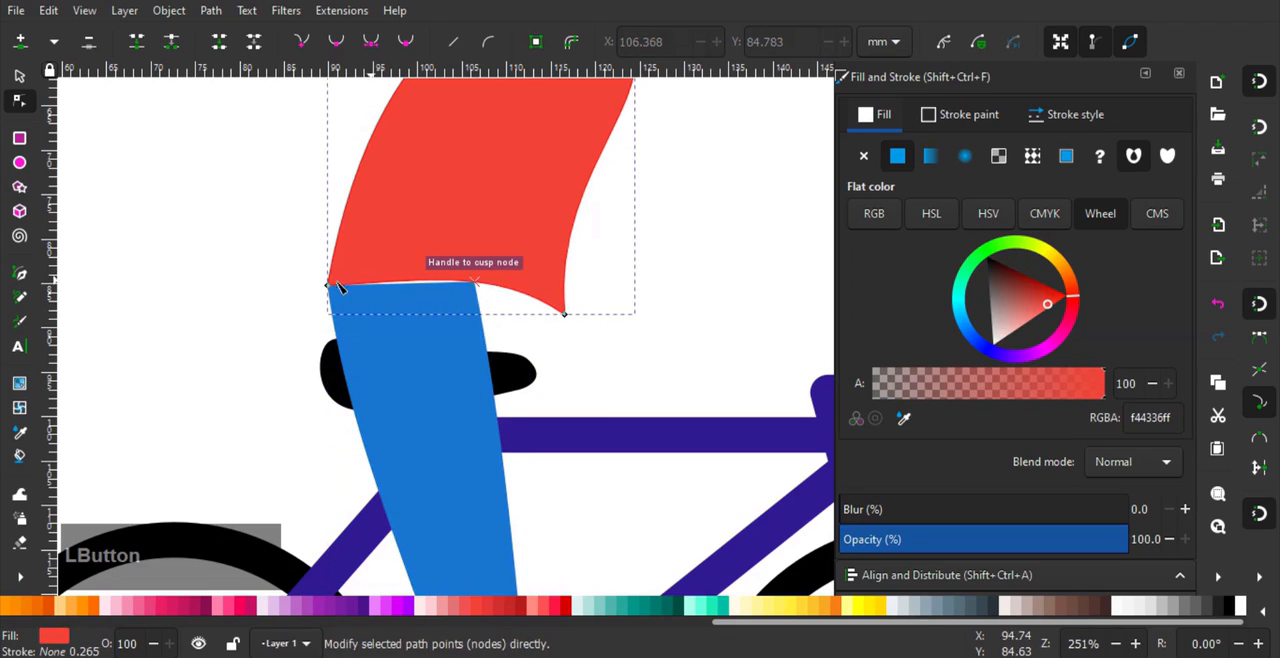
drag(331, 287, 333, 310)
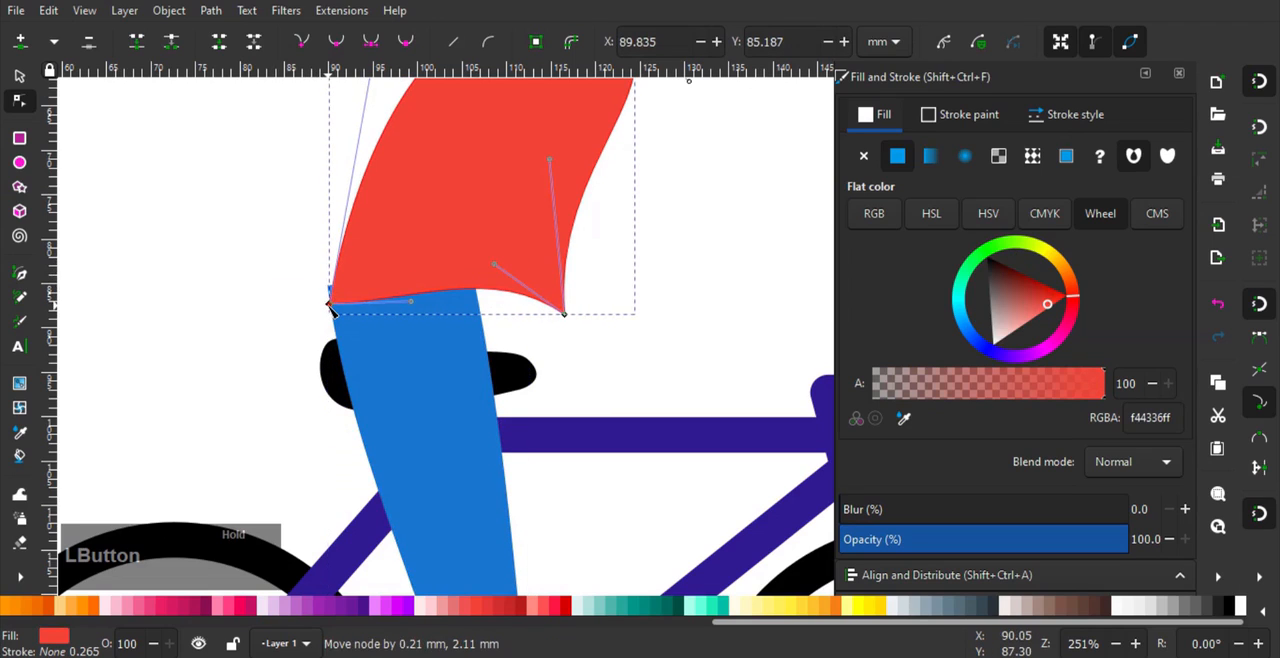
drag(413, 125, 433, 208)
drag(401, 90, 355, 119)
drag(506, 201, 452, 272)
drag(511, 118, 494, 102)
mouse_move(578, 171)
mouse_down()
mouse_move(563, 180)
mouse_move(574, 173)
mouse_up()
drag(513, 352, 557, 245)
- Move the blue leg's upper rear node about 0.4 mm forward under the torso and readjust the thigh's rear curve
click(354, 386)
scroll(350, 380, up, 2)
scroll(322, 352, up, 1)
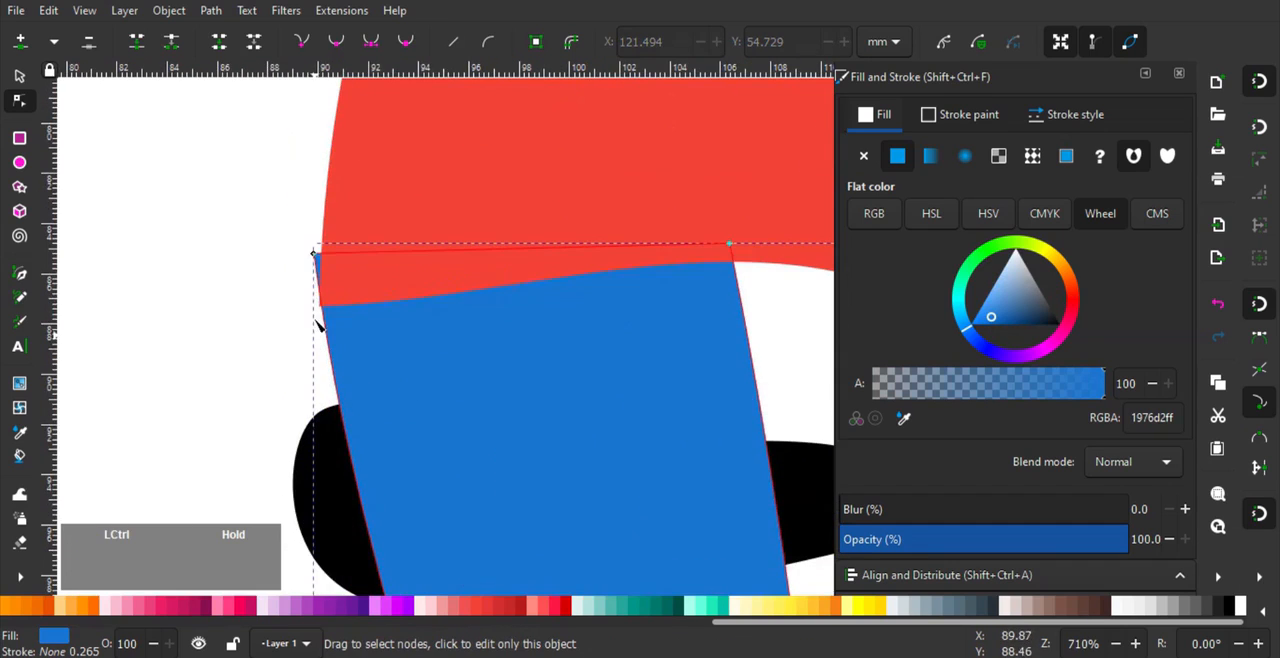
drag(318, 262, 323, 255)
drag(352, 358, 334, 349)
- Add a node midway down the blue leg's rear edge and move it about 1.8 mm forward
scroll(420, 503, down, 1)
scroll(420, 503, down, 4)
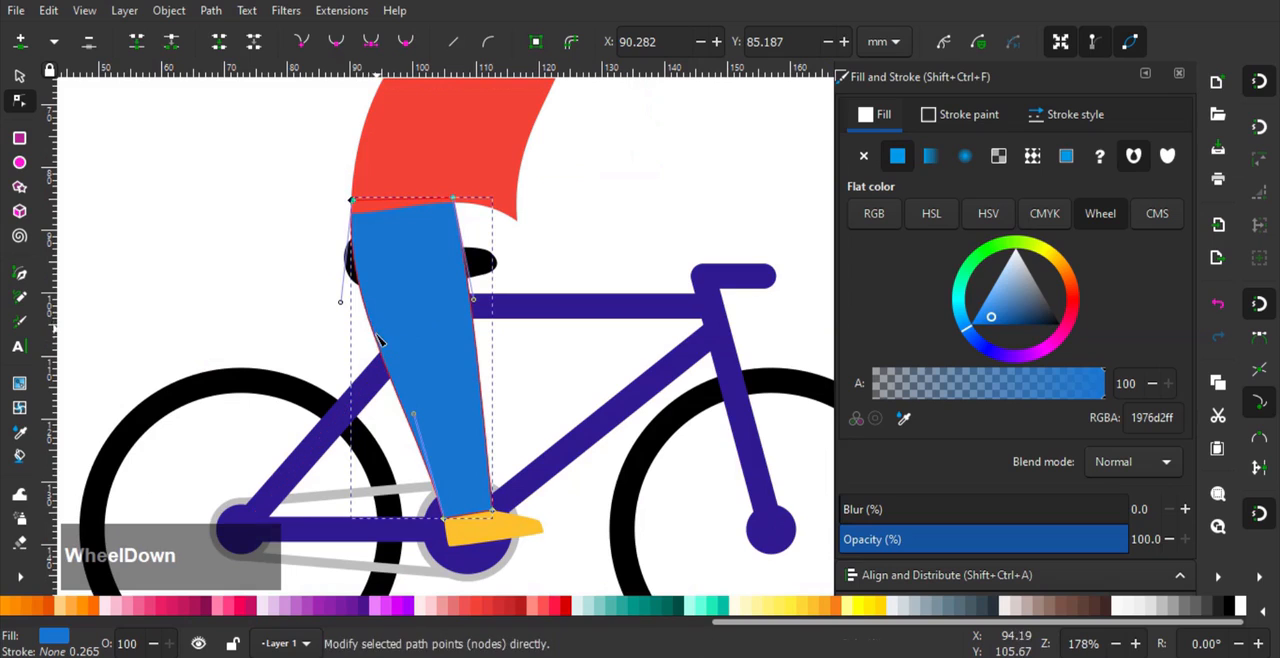
double_click(376, 335)
drag(376, 335, 381, 336)
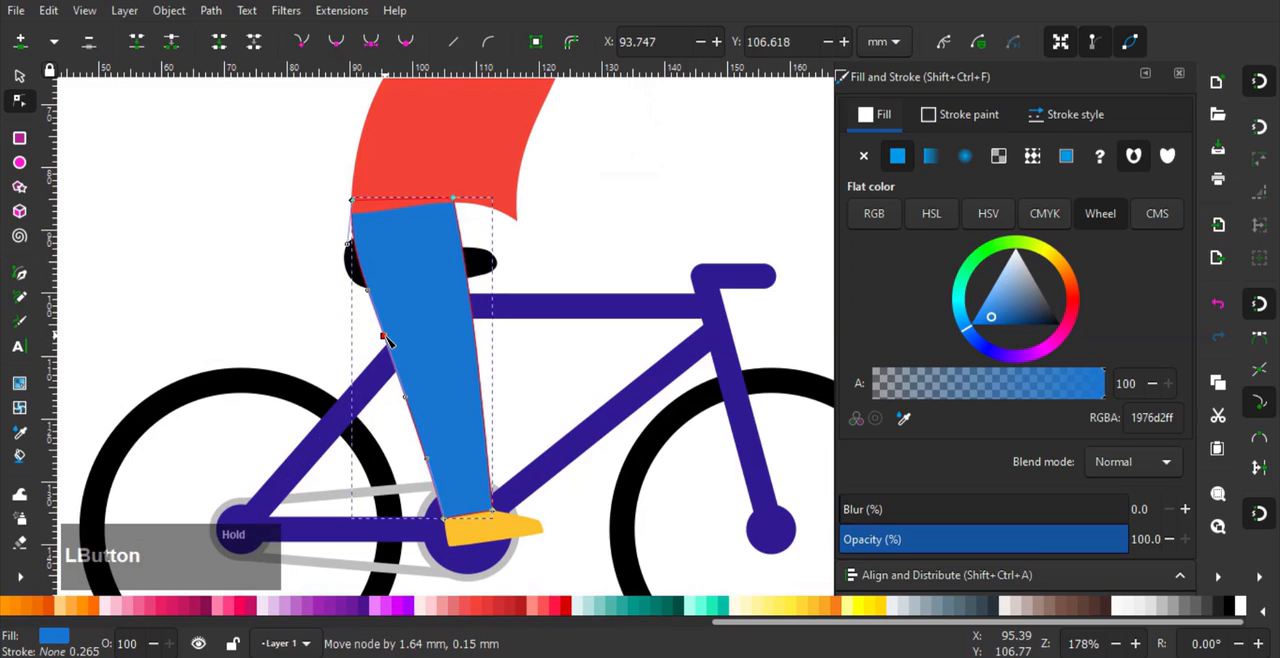
drag(505, 362, 478, 350)
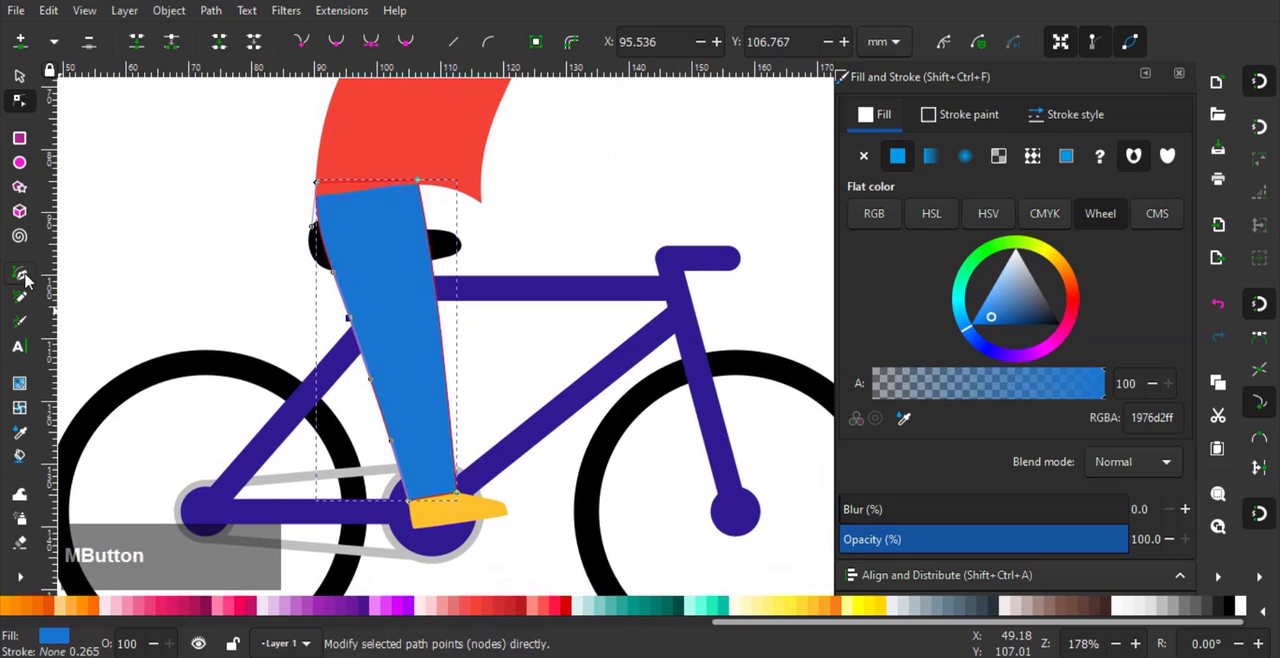
- Draw a closed, bent second leg outline about 20 by 46 mm from the torso's front hem behind the first leg, and send it to the bottom
click(21, 274)
scroll(473, 193, up, 1)
click(460, 172)
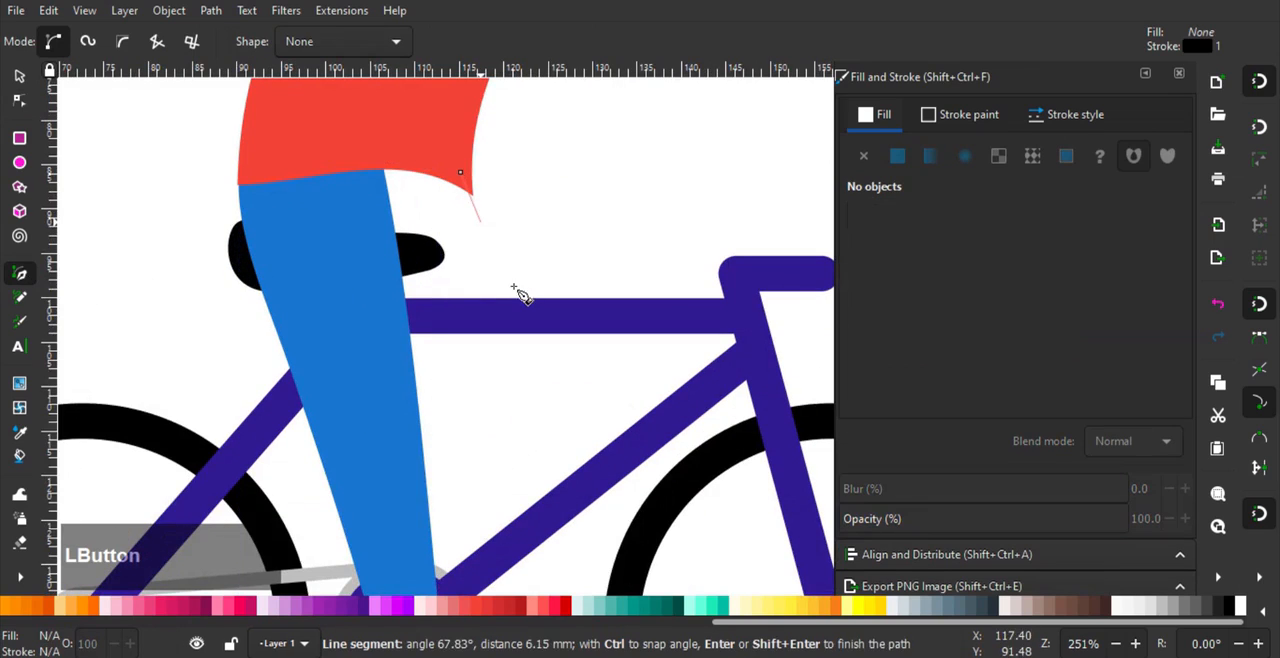
drag(541, 378, 520, 449)
drag(507, 500, 571, 277)
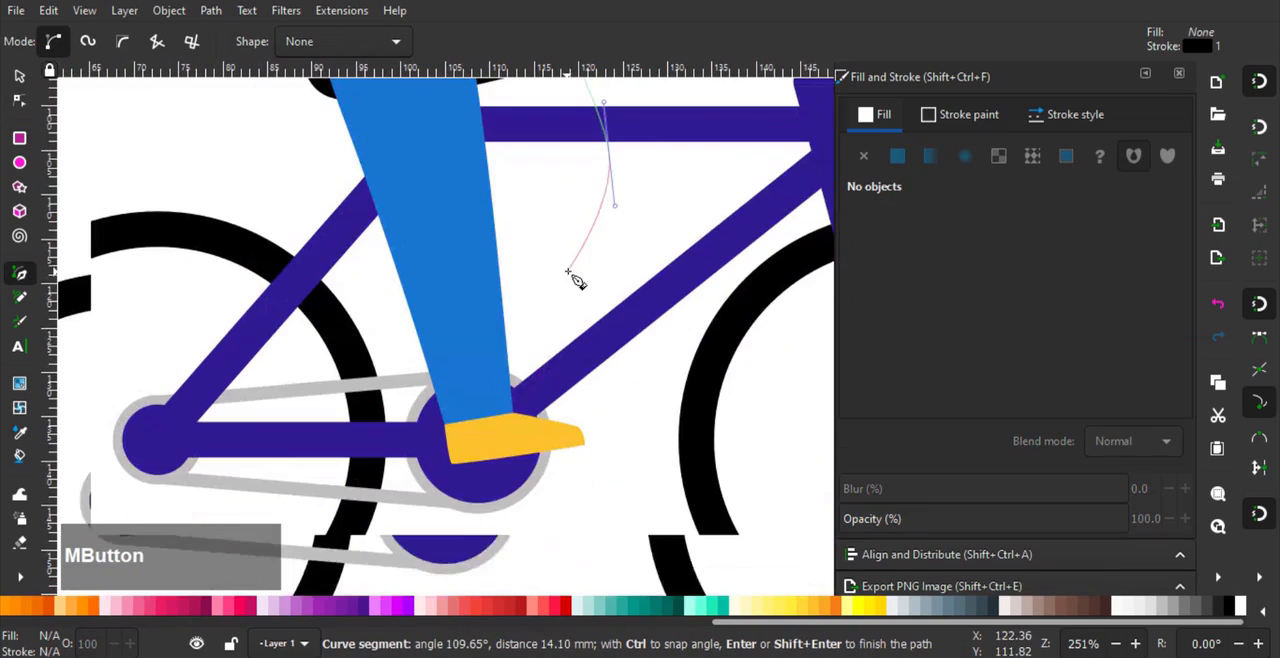
click(484, 352)
click(463, 264)
drag(485, 213, 467, 345)
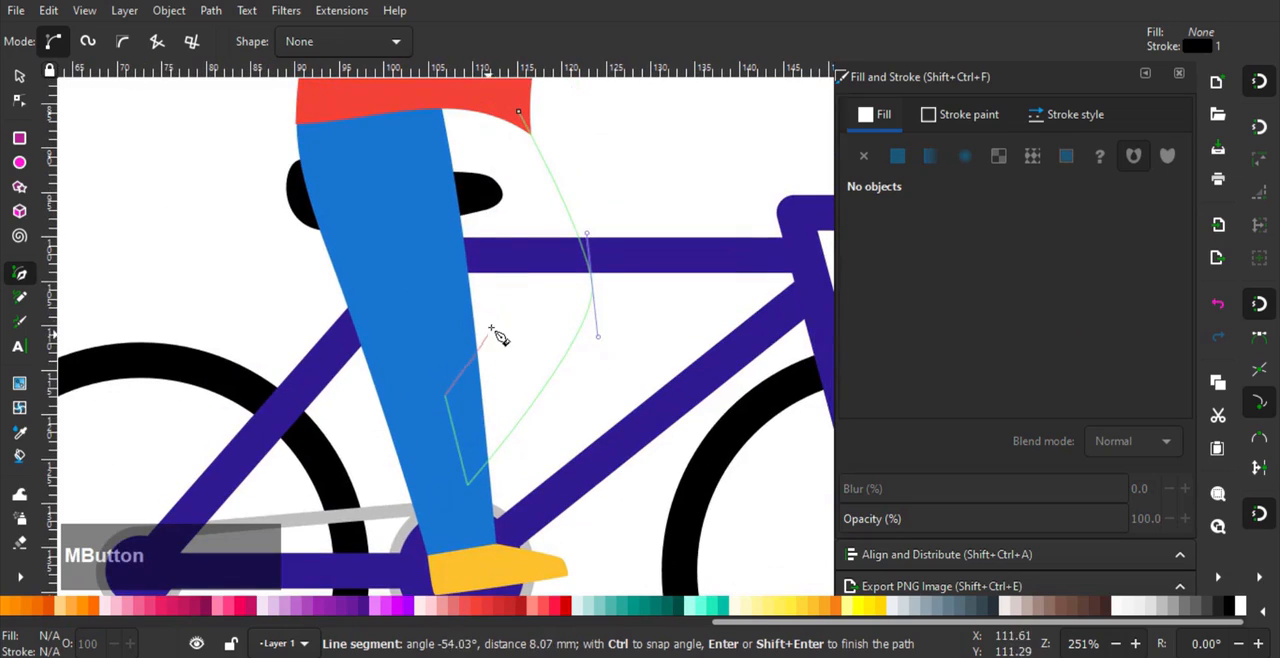
drag(499, 304, 501, 273)
click(421, 205)
drag(407, 94, 387, 203)
drag(394, 190, 400, 189)
click(453, 192)
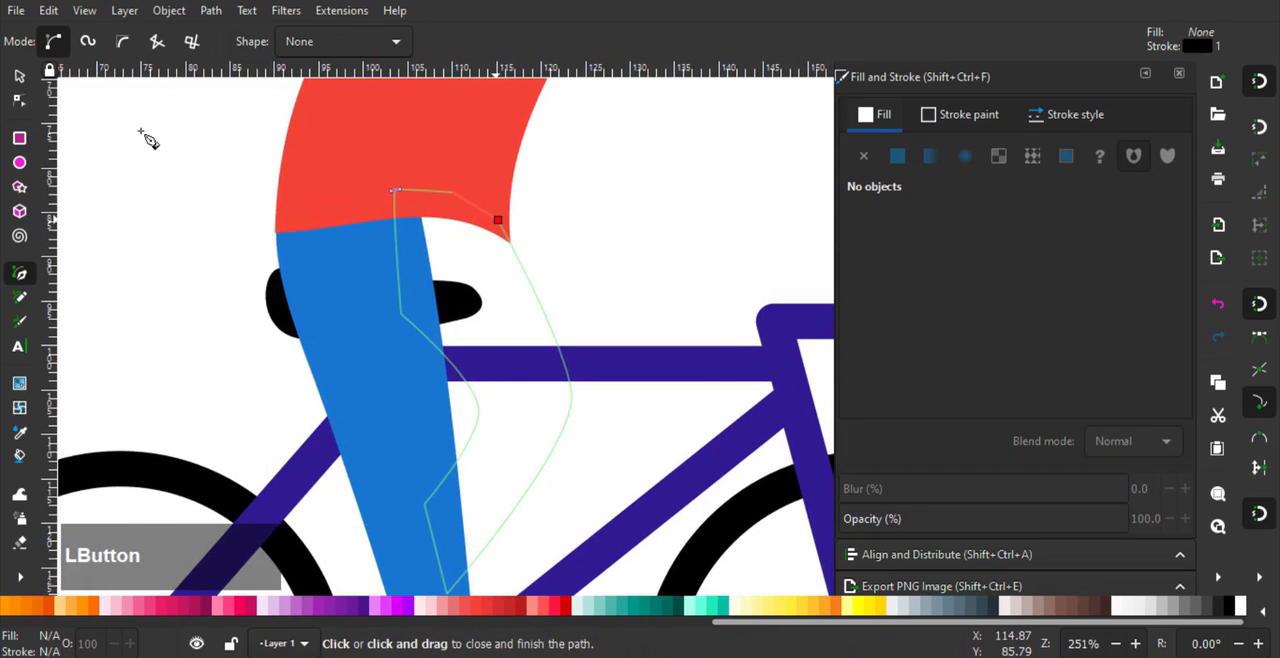
click(395, 190)
key(End)
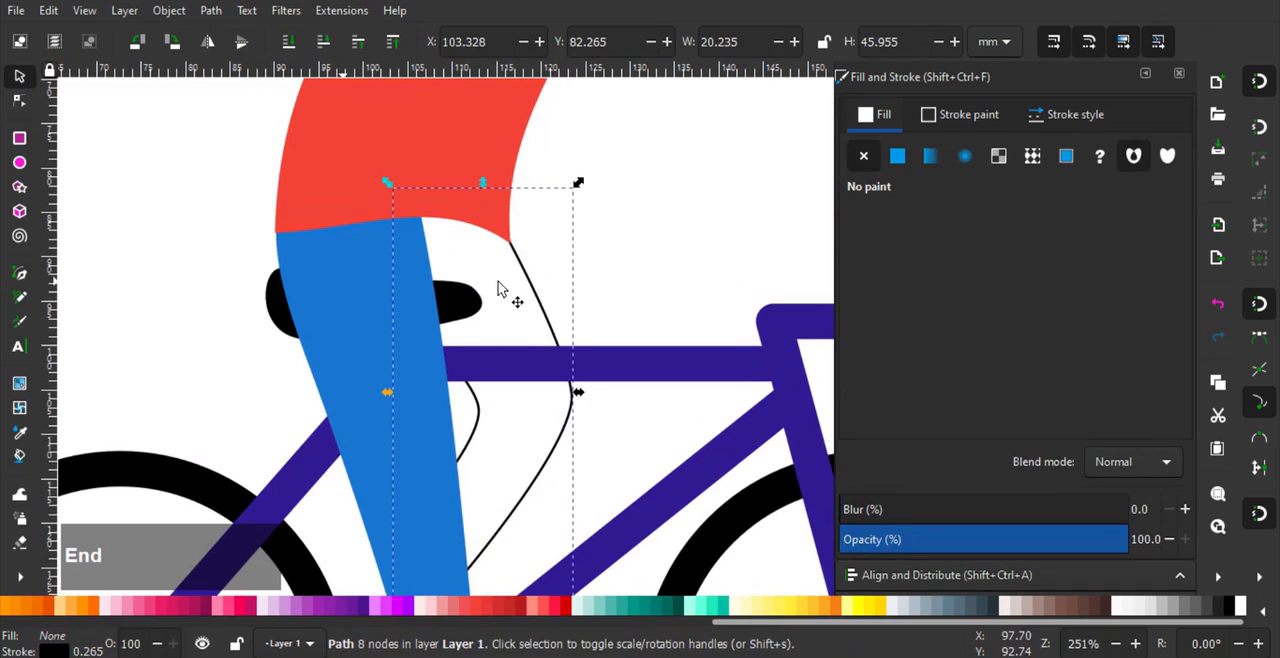
- Remove the second leg's stroke and fill it with flat blue 900 (0d47a1)
click(962, 114)
click(872, 122)
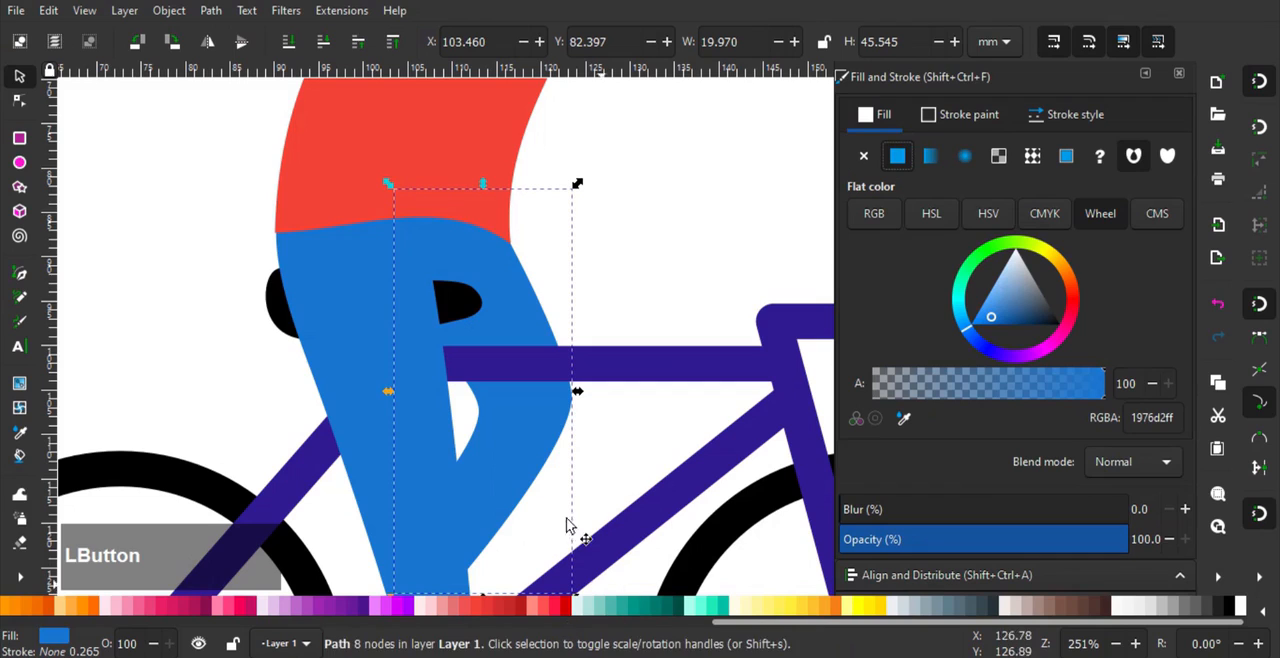
scroll(440, 606, up, 5)
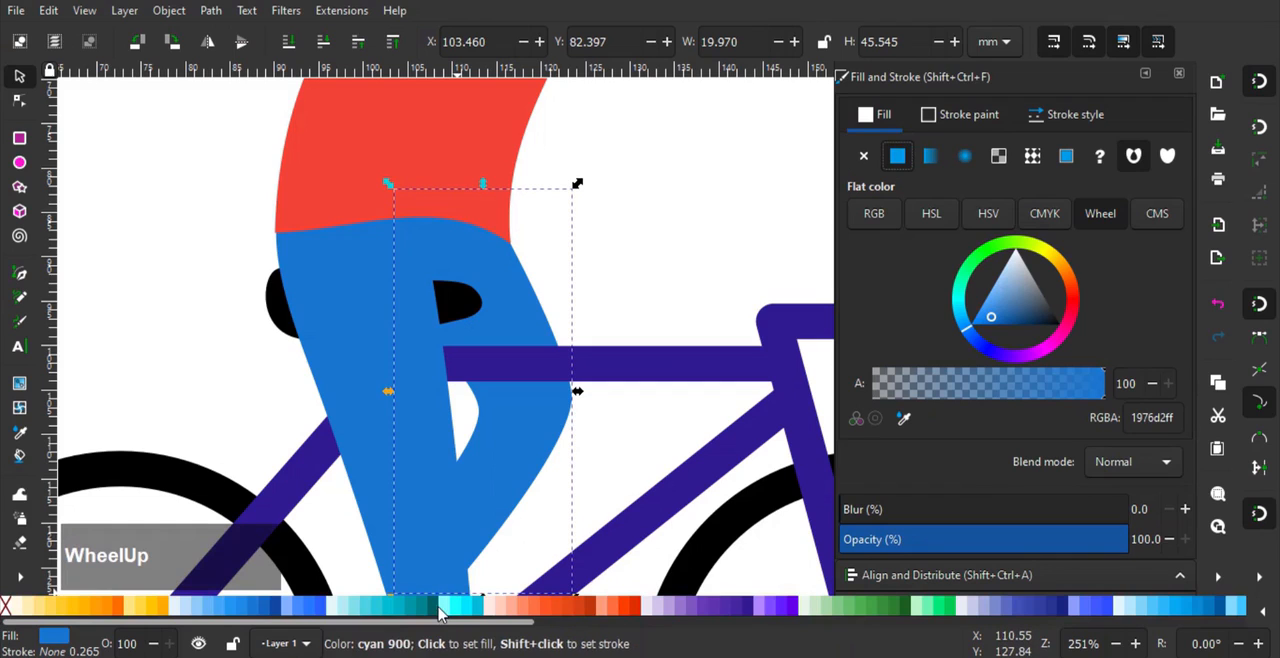
click(282, 608)
drag(275, 339, 300, 263)
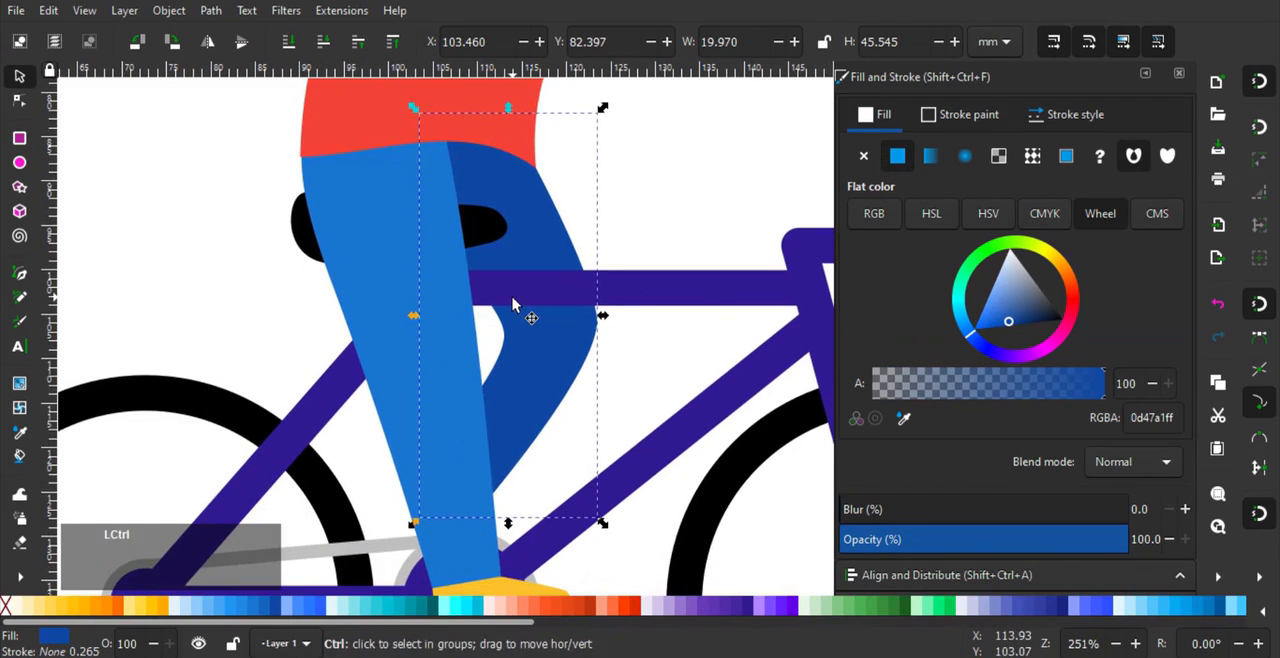
- Pull the dark blue leg's front knee node slightly inward, lower its bottom end about 3 mm and adjust the rear knee curve
click(19, 100)
drag(572, 338, 574, 334)
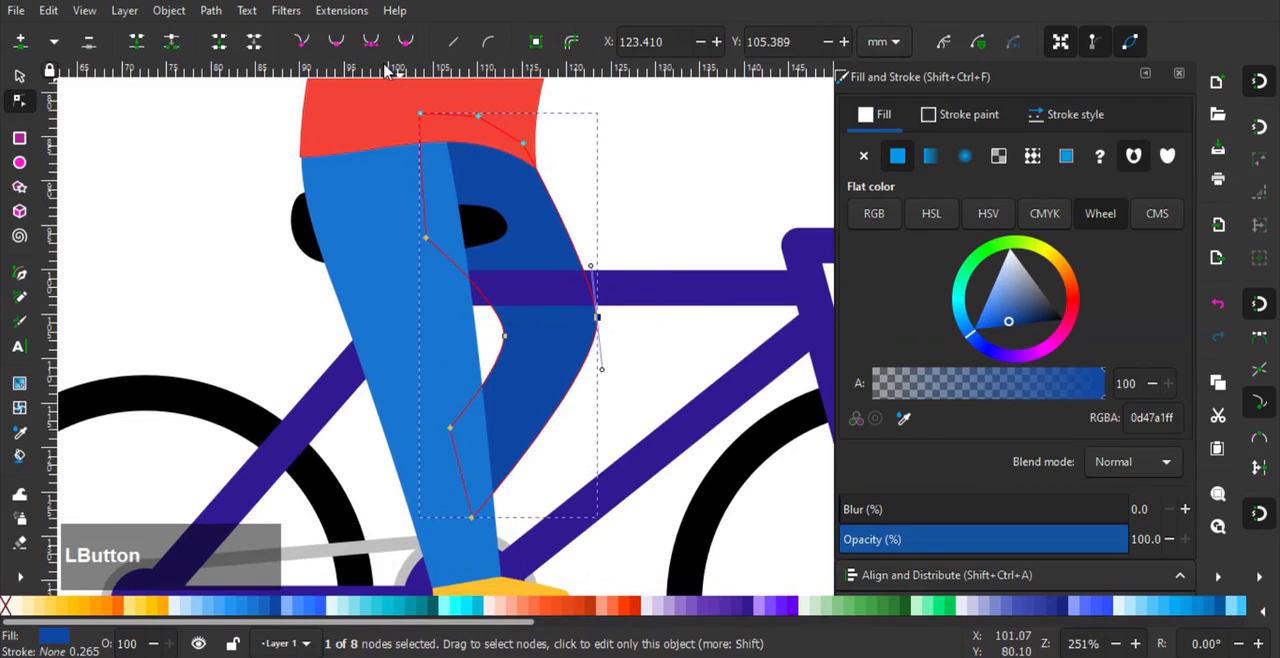
mouse_move(590, 266)
mouse_down()
mouse_move(603, 238)
mouse_move(600, 253)
mouse_up()
drag(597, 319, 590, 328)
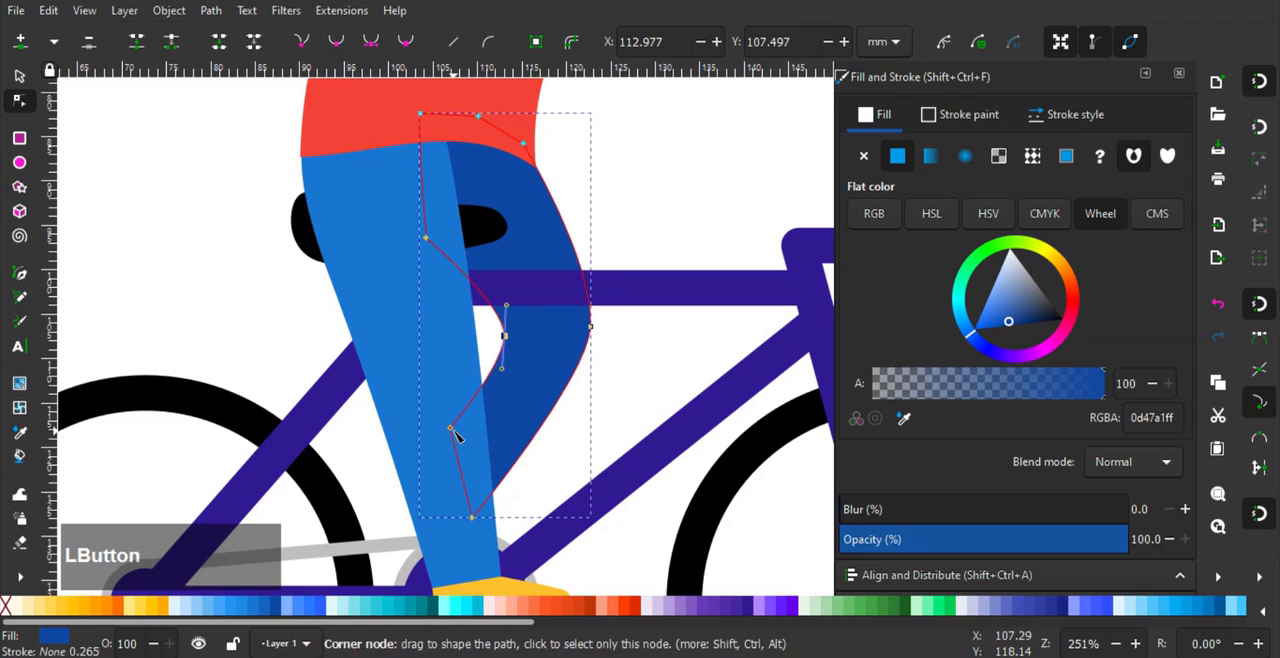
drag(419, 405, 494, 524)
drag(450, 430, 446, 461)
drag(506, 304, 507, 285)
click(20, 76)
click(205, 247)
- Move the dark blue leg's upper rear thigh node about 1.5 mm down and clear the selection
scroll(207, 248, down, 2)
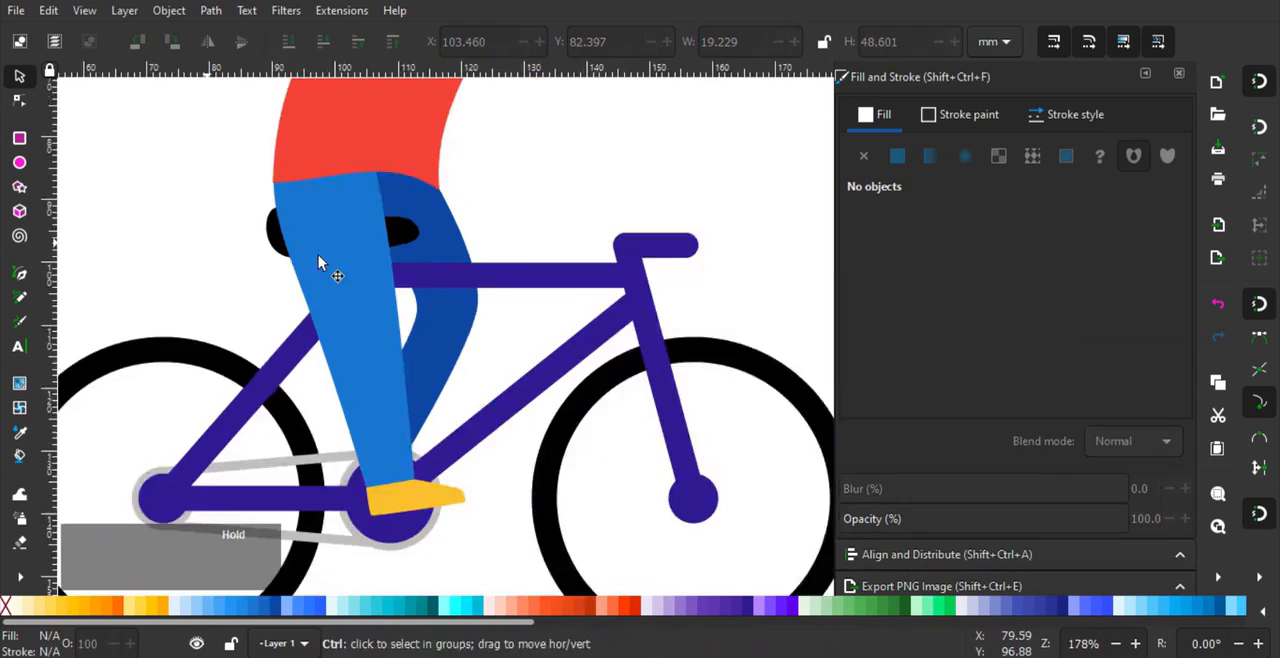
scroll(408, 243, up, 1)
click(16, 102)
click(408, 287)
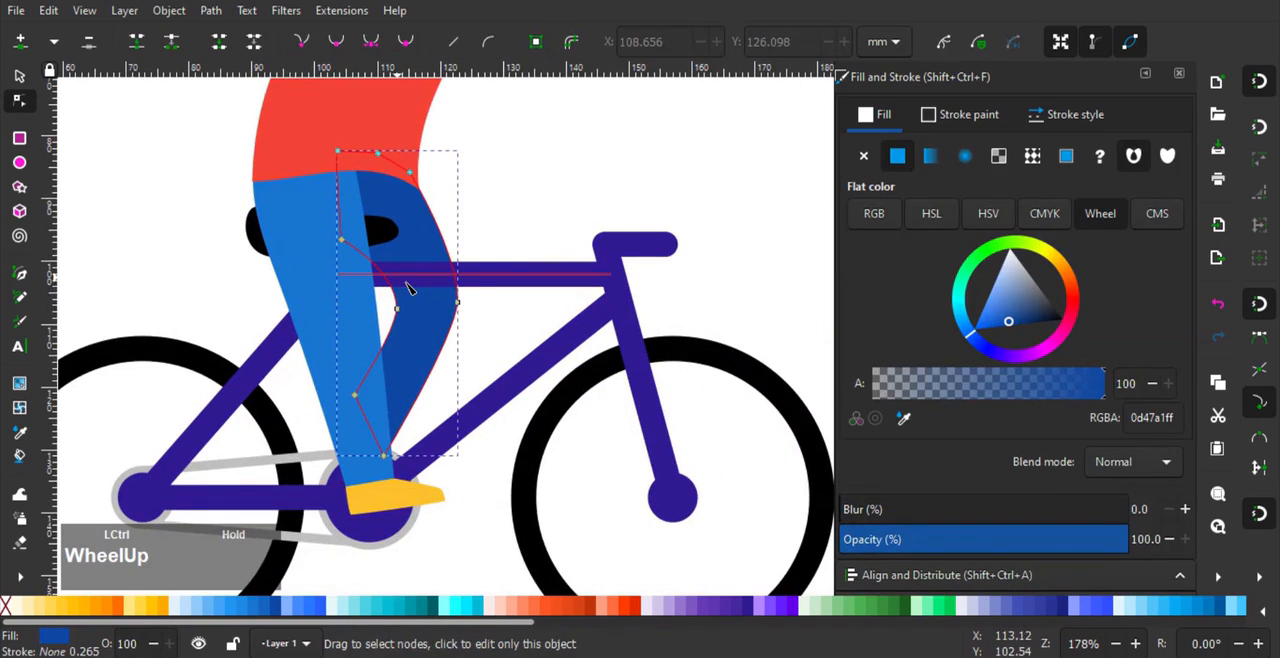
drag(341, 241, 341, 250)
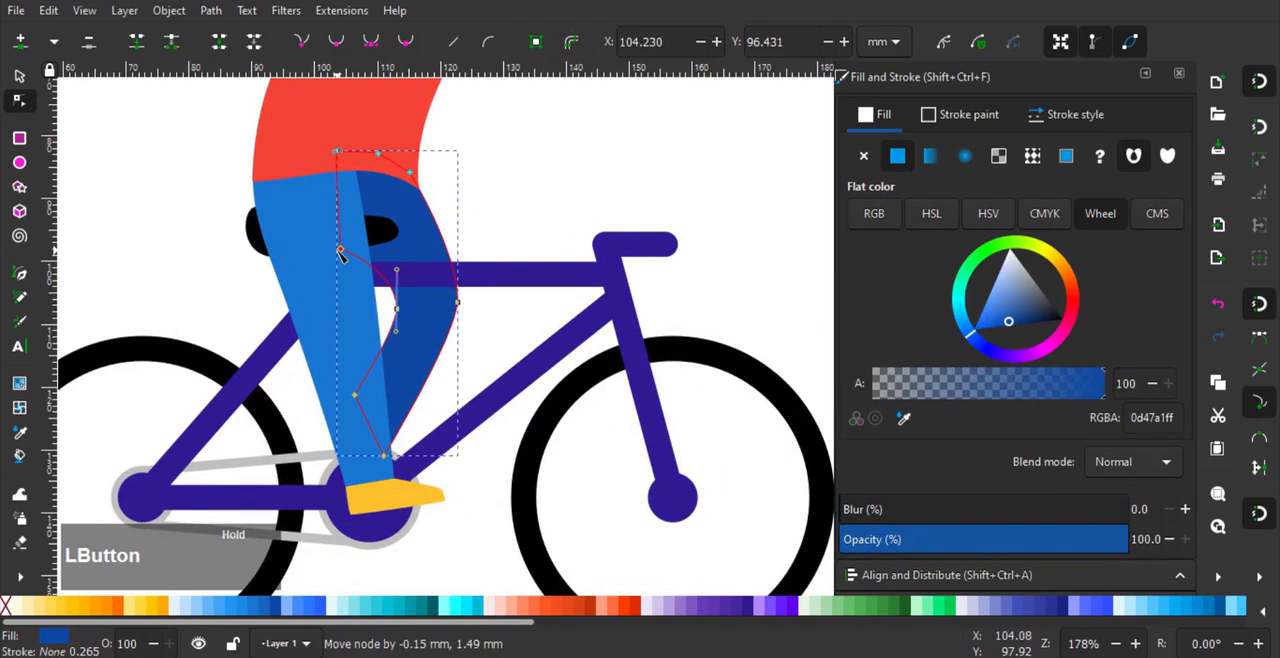
click(518, 215)
scroll(520, 205, down, 1)
drag(521, 197, 536, 296)
click(20, 76)
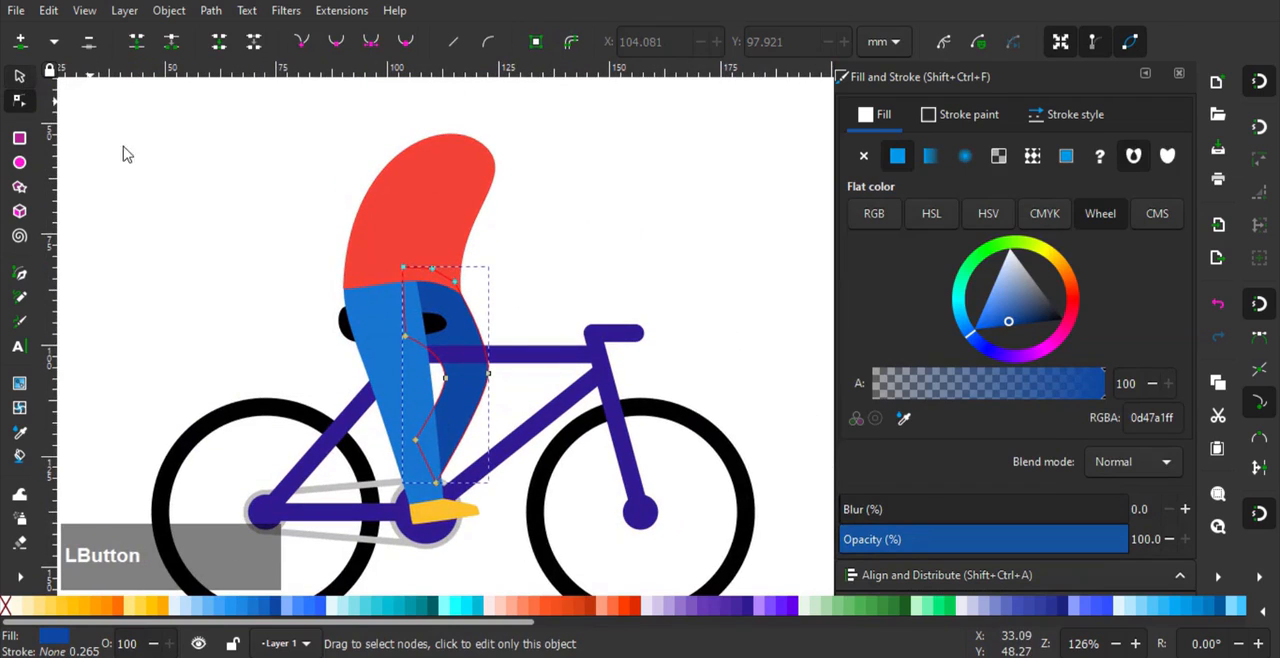
key(Escape)
- Move the dark blue leg's rear knee node about 1.1 mm back and 0.4 mm up, and select the torso
click(447, 334)
scroll(470, 400, up, 1)
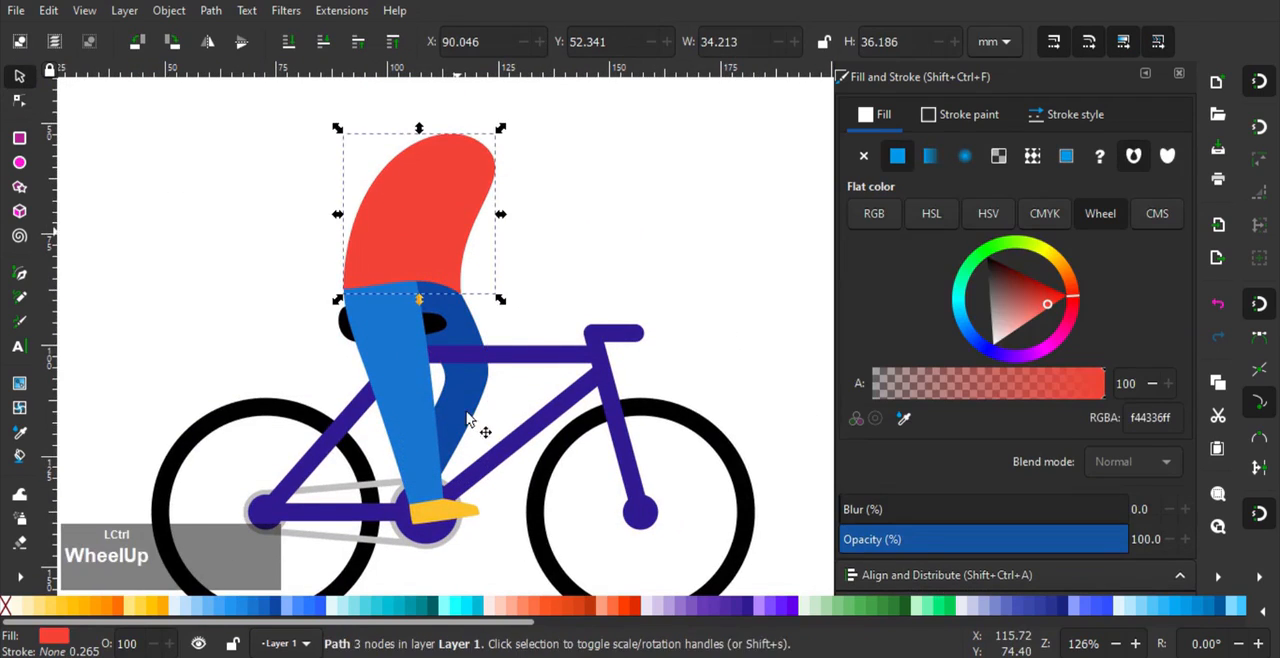
click(19, 100)
scroll(426, 415, up, 1)
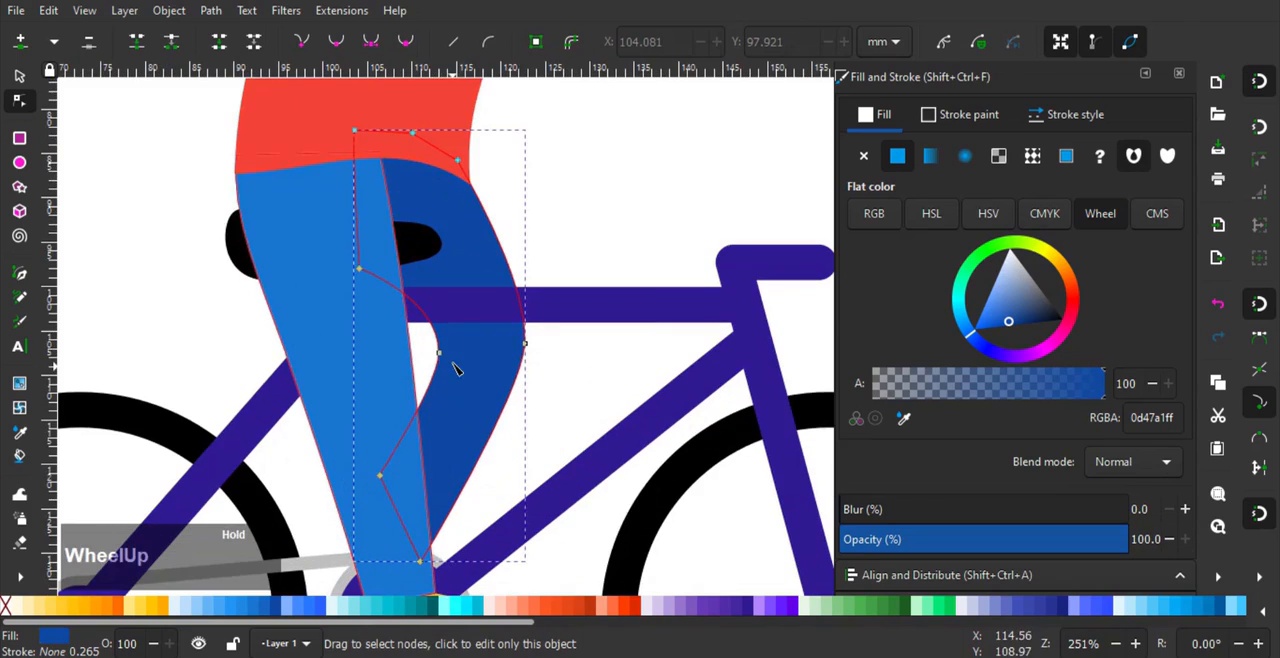
drag(440, 354, 428, 348)
scroll(555, 343, down, 2)
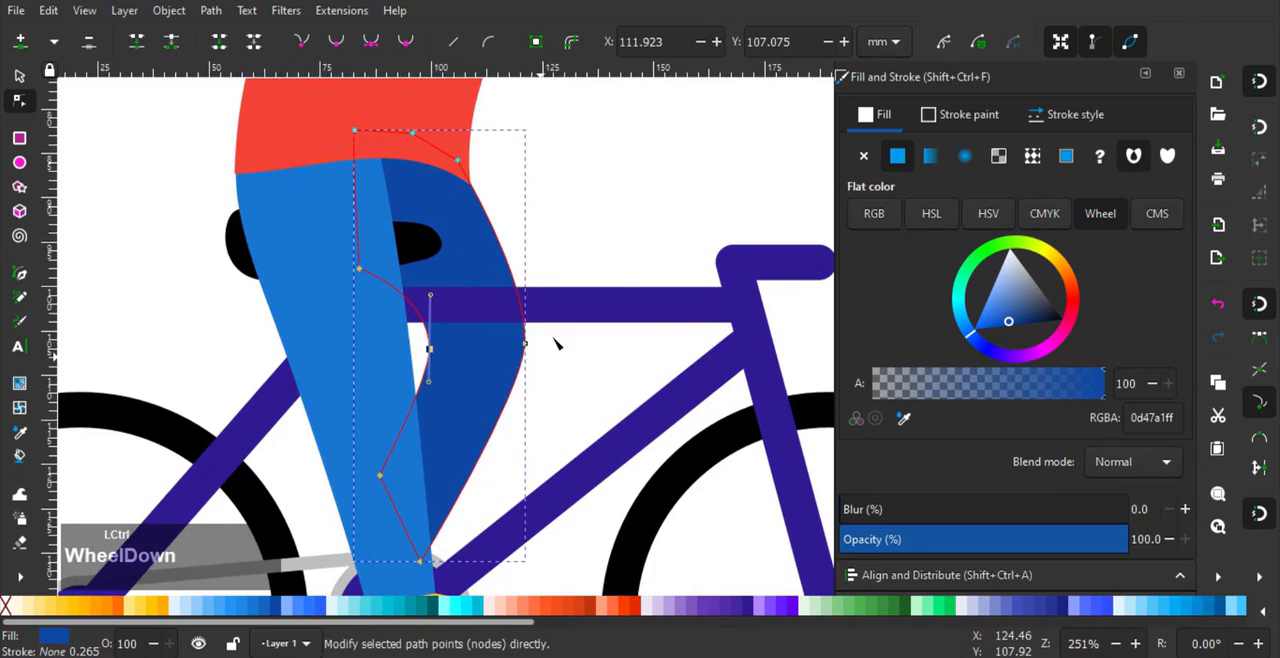
click(550, 302)
click(20, 76)
click(450, 180)
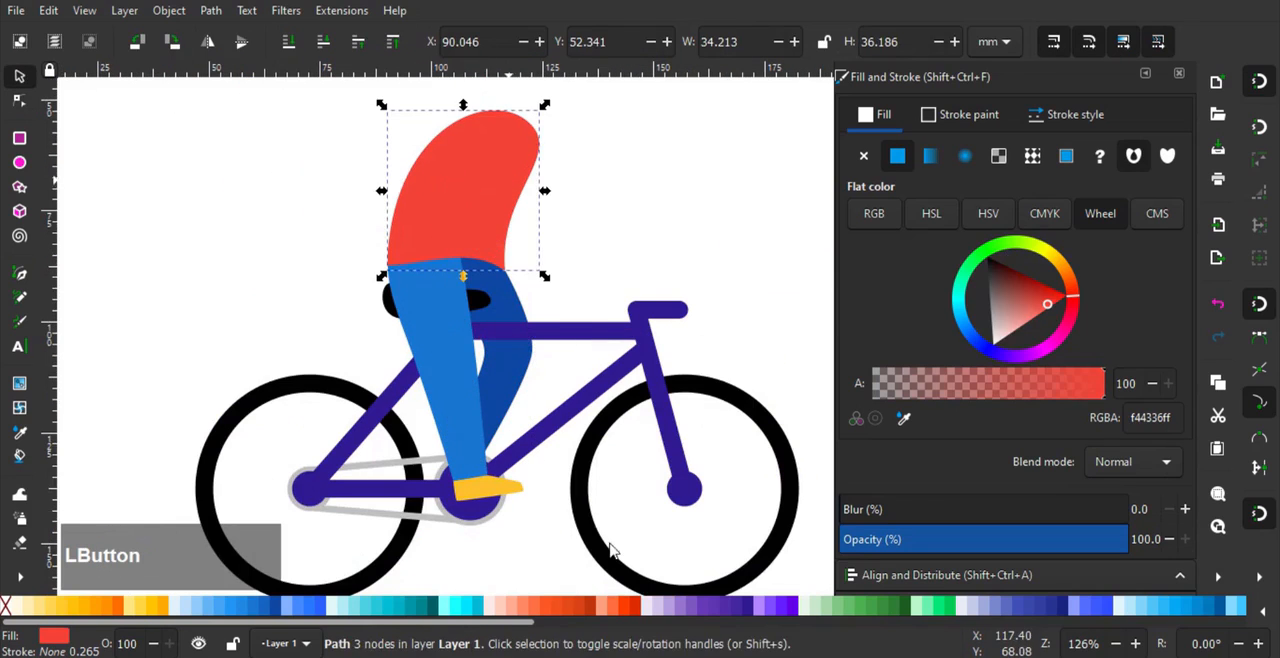
- Recolour the torso with flat teal 600 (009688)
scroll(445, 612, down, 3)
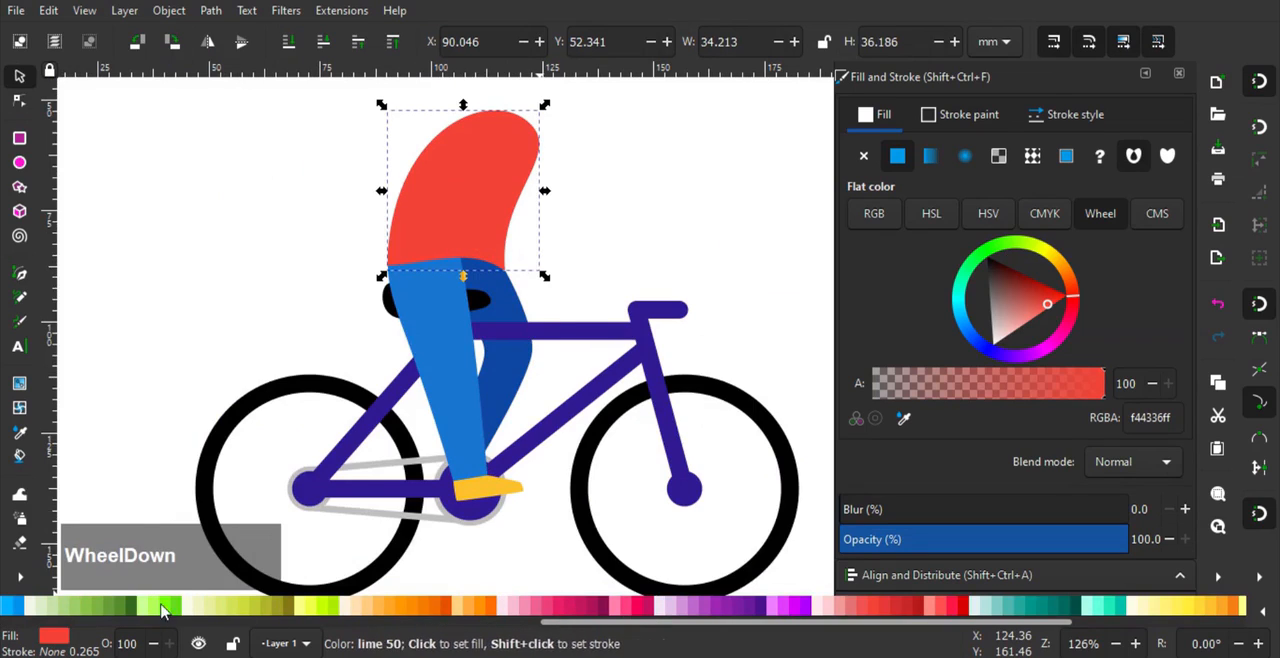
click(108, 608)
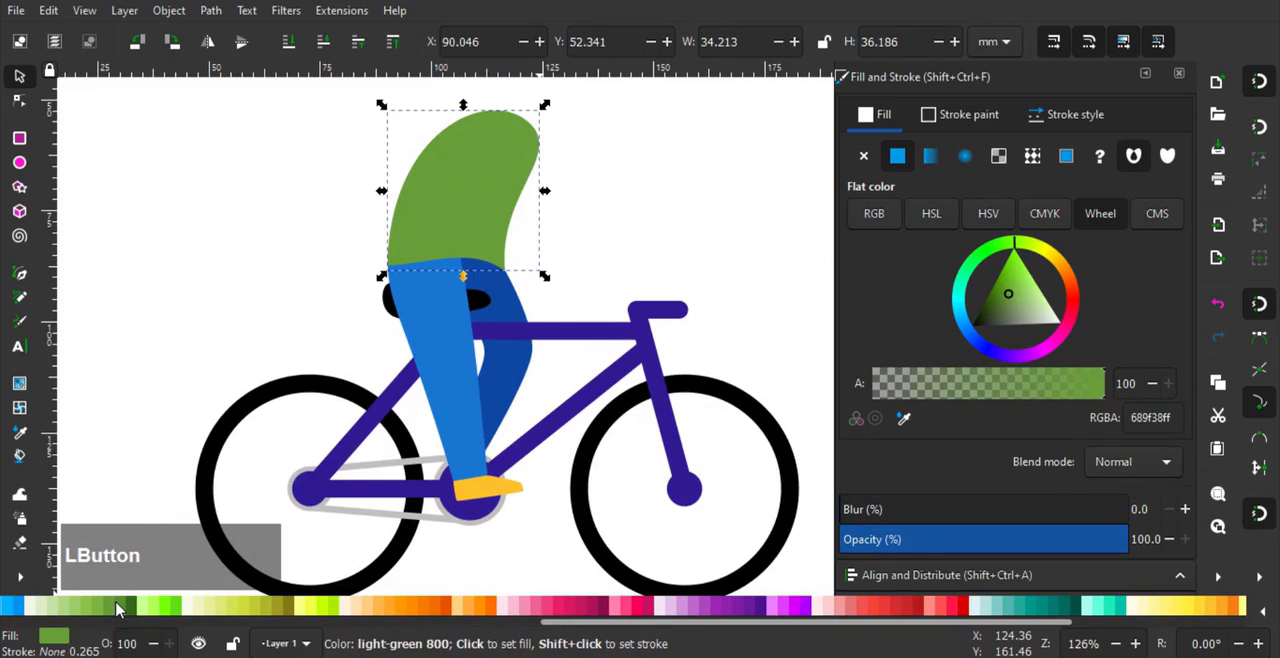
scroll(648, 610, down, 3)
click(641, 610)
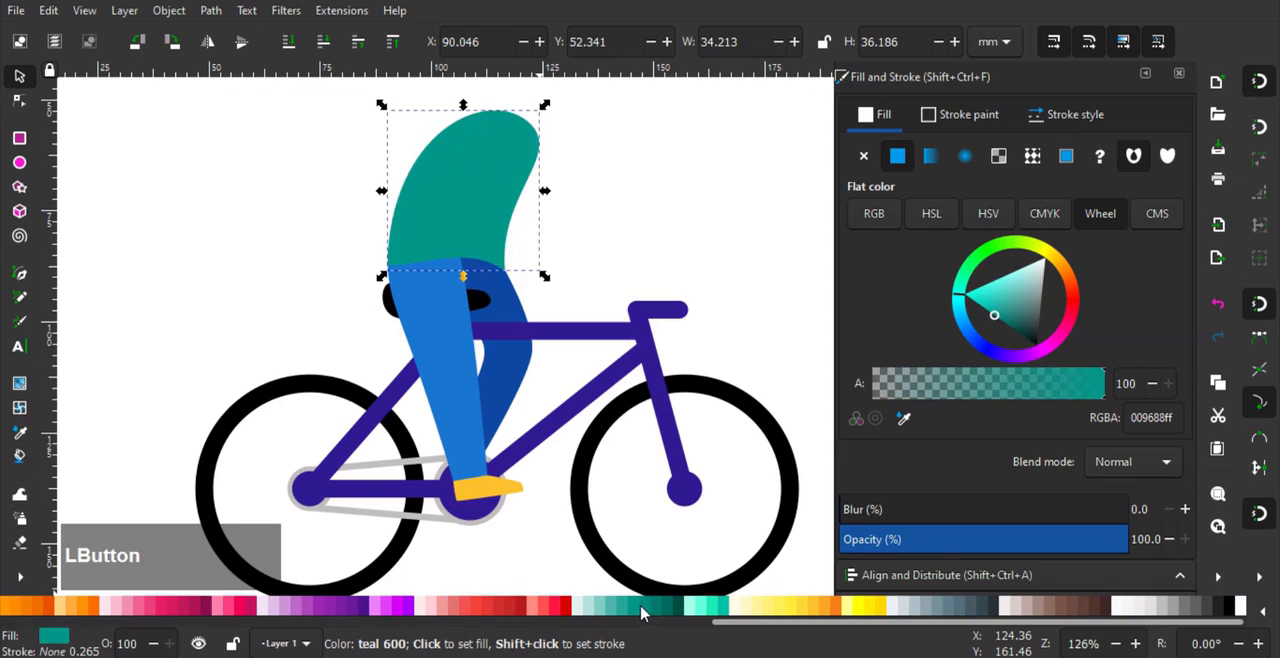
- Fill the lighter front leg with blue 800 (1565c0) and clear the selection
click(455, 404)
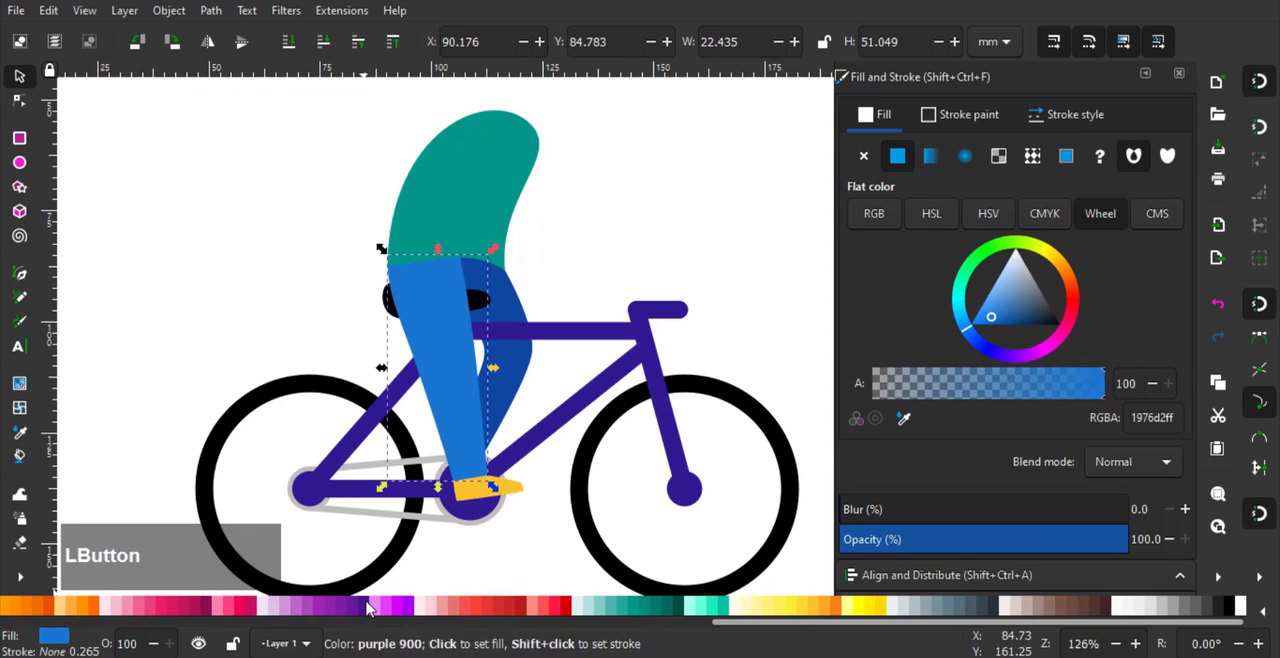
scroll(365, 612, up, 3)
click(266, 611)
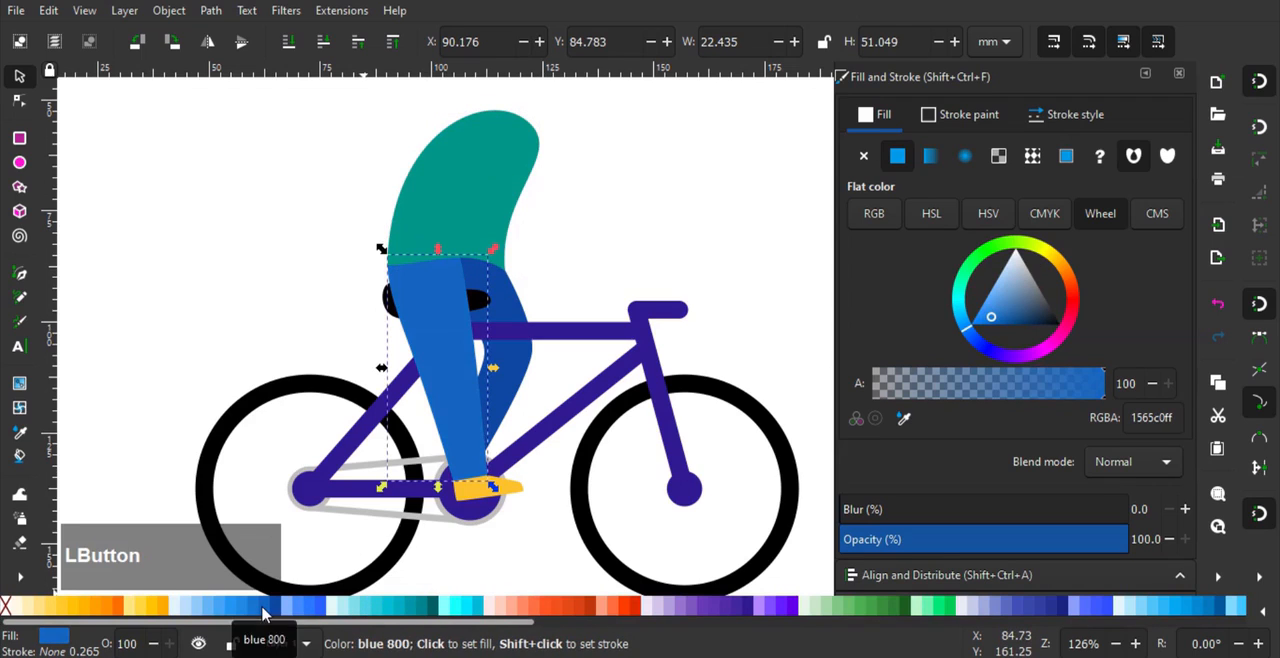
click(592, 263)
- Turn off snapping, move the torso about 0.7 mm straight down and deselect it
scroll(592, 263, down, 2)
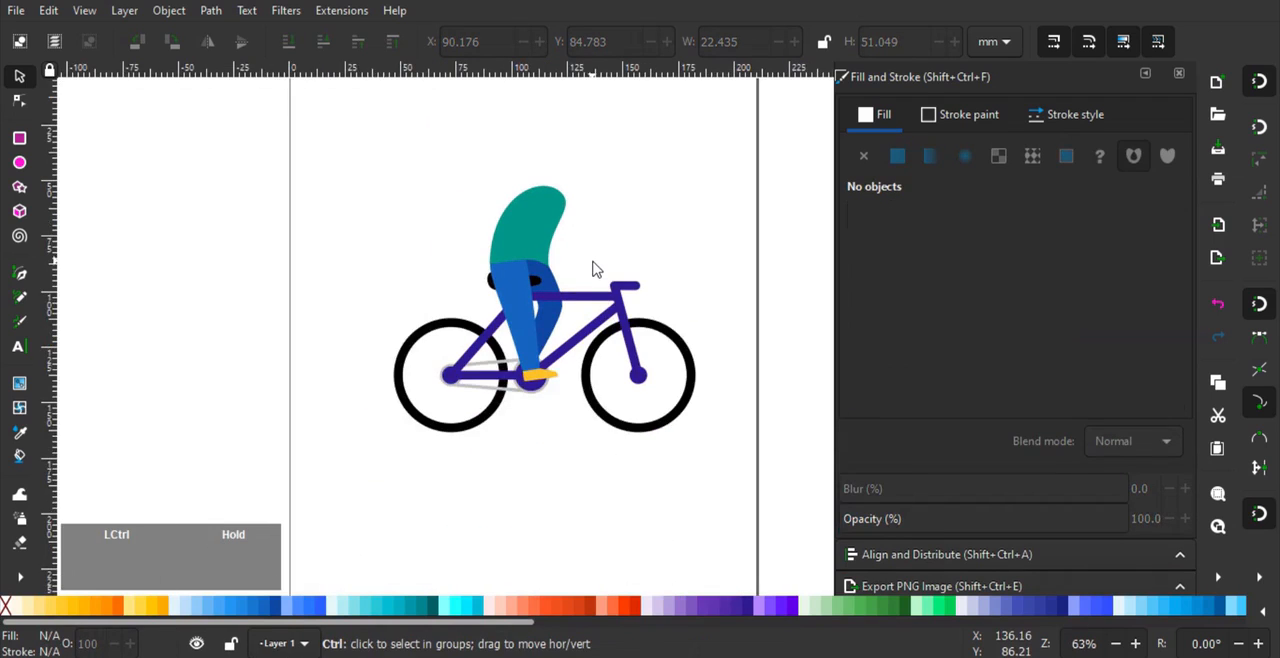
scroll(592, 268, up, 3)
middle_click(694, 351)
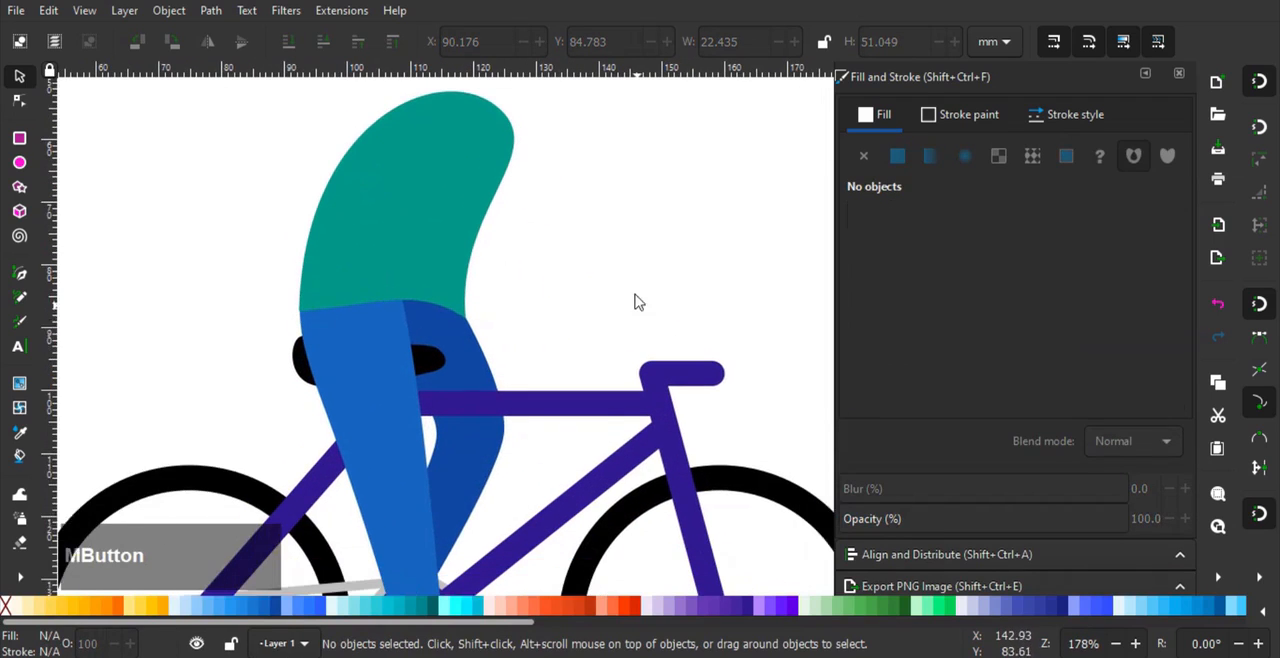
drag(635, 295, 619, 285)
drag(450, 173, 444, 178)
key(ctrl+z)
click(1259, 82)
drag(435, 229, 435, 233)
click(584, 229)
scroll(561, 229, down, 1)
drag(561, 229, 519, 265)
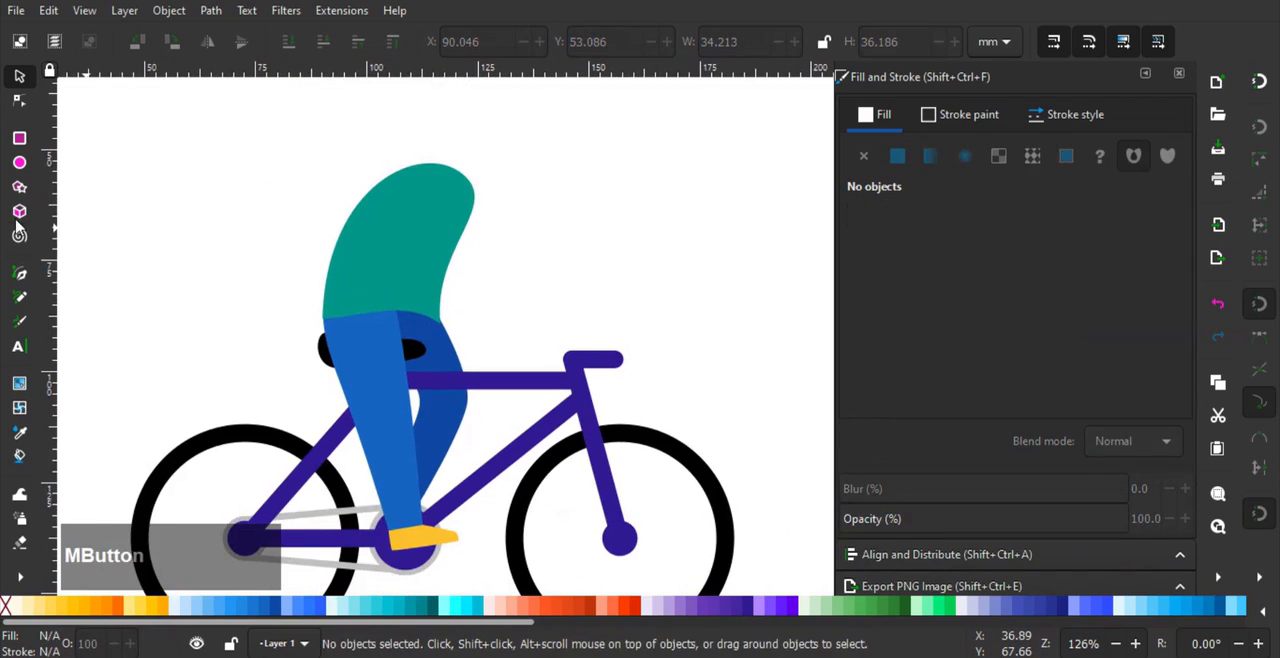
- Draw a closed three-node sleeve outline with a rounded shoulder end, running from the upper torso out past its front edge
key(b)
scroll(455, 260, up, 2)
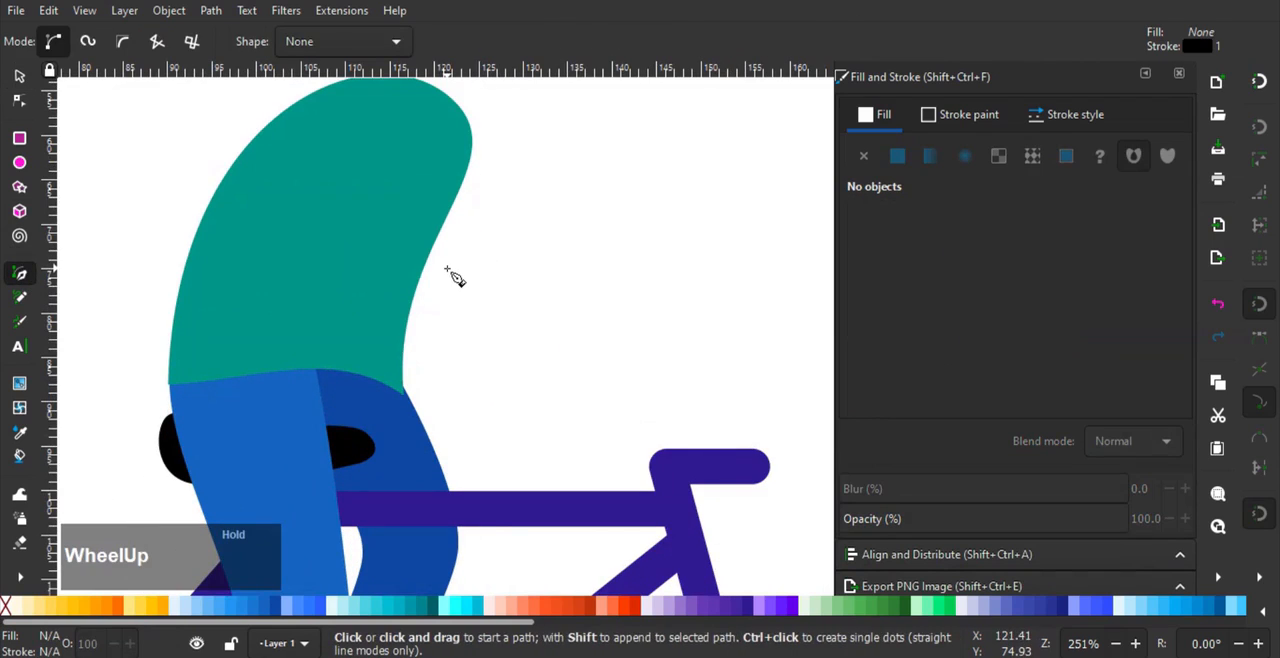
click(447, 268)
drag(357, 167, 367, 127)
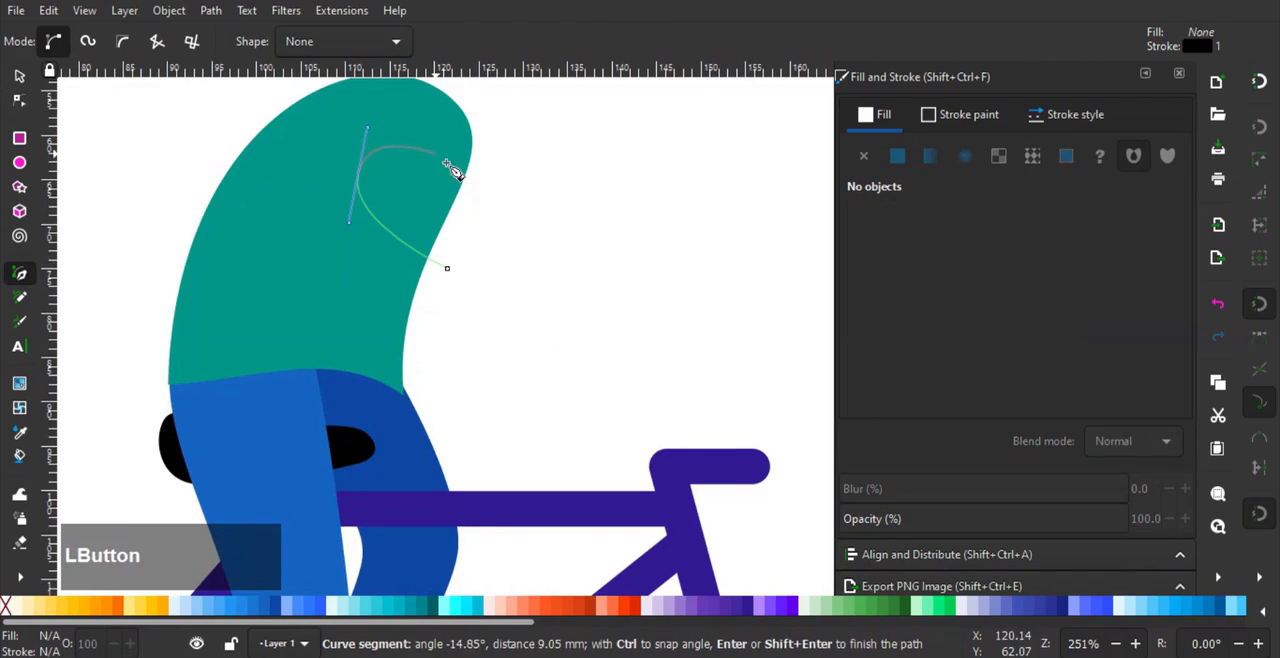
click(493, 203)
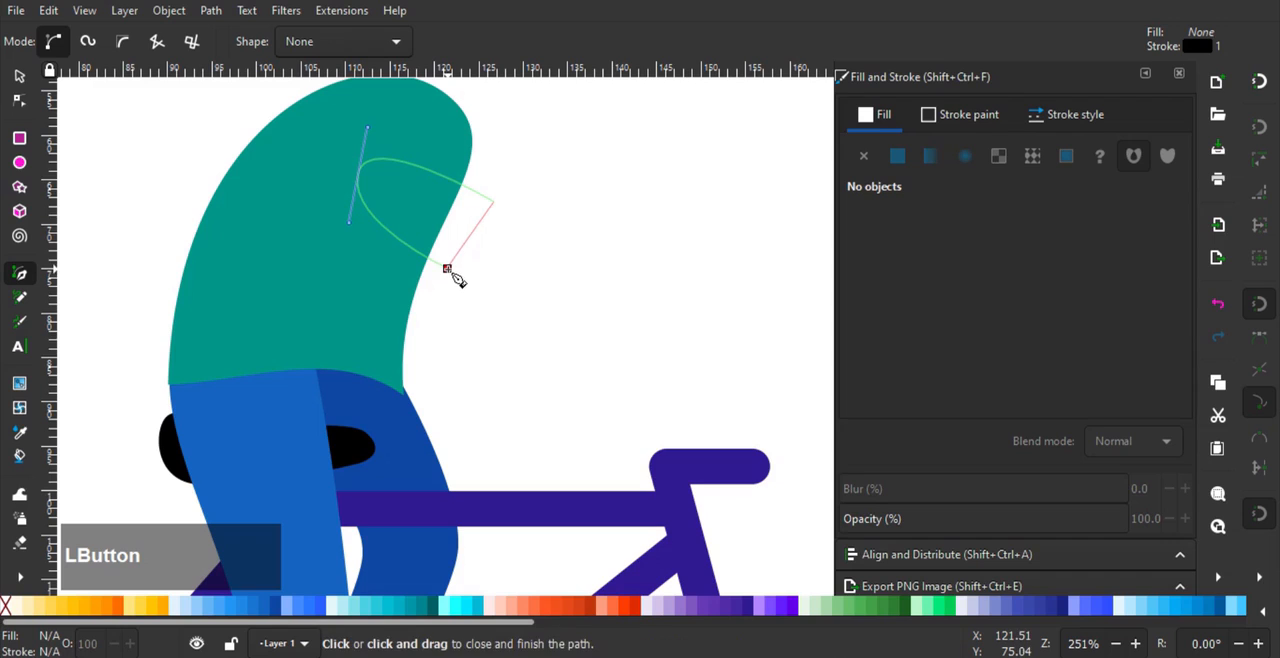
click(447, 268)
- Adjust the sleeve outline's curves and nodes, widening the cuff so the shape measures about 17 by 17 mm
click(20, 101)
drag(299, 140, 309, 223)
click(368, 257)
mouse_move(404, 198)
mouse_down()
mouse_move(417, 186)
mouse_move(400, 190)
mouse_up()
drag(368, 257, 366, 242)
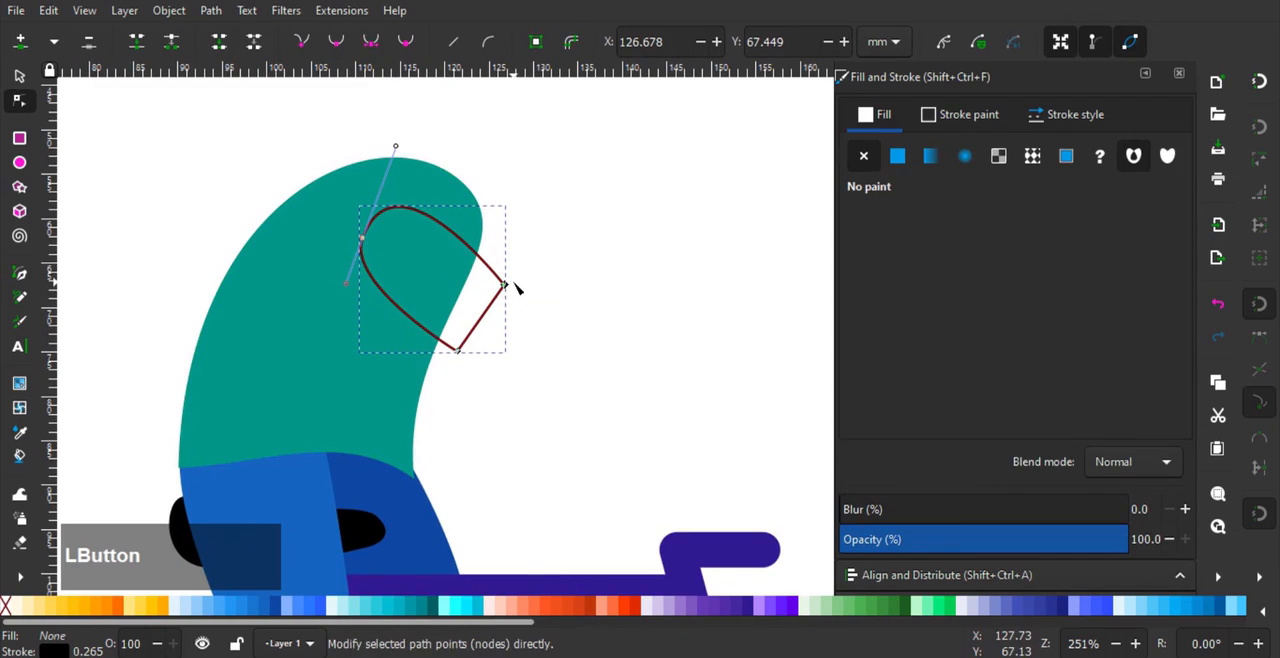
drag(508, 286, 519, 271)
drag(459, 350, 451, 353)
- Remove the sleeve's stroke and fill it with flat teal 300 (4db6ac)
click(960, 115)
click(864, 156)
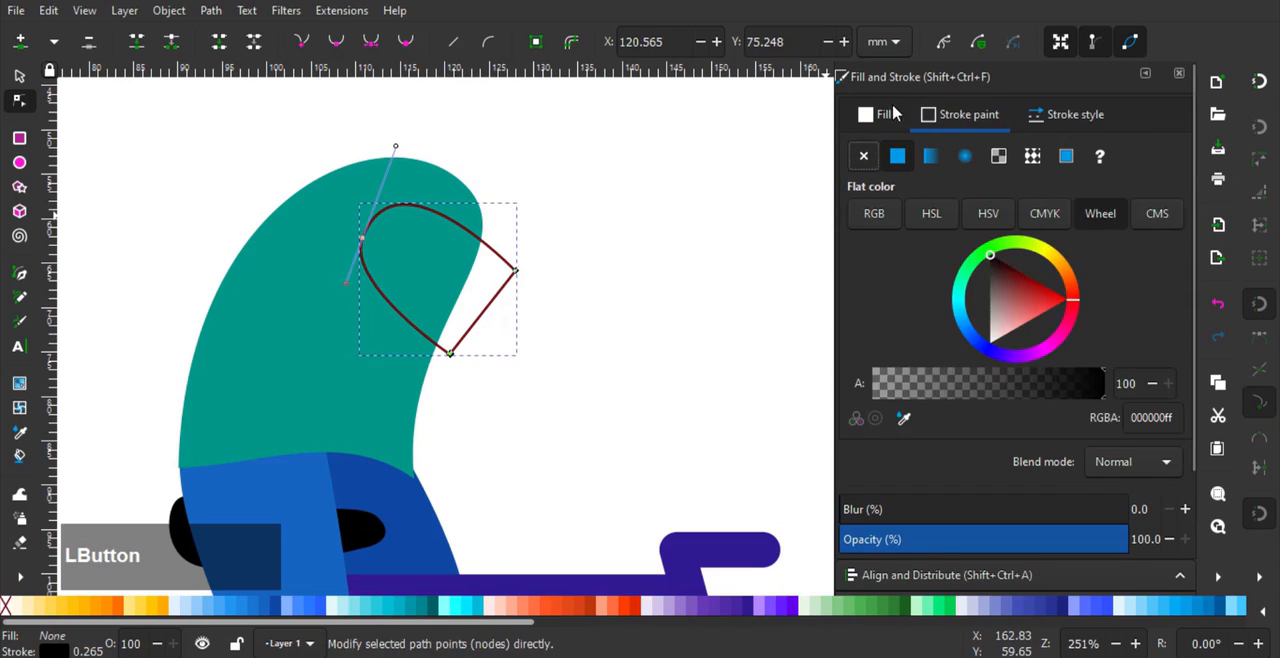
click(892, 115)
click(898, 157)
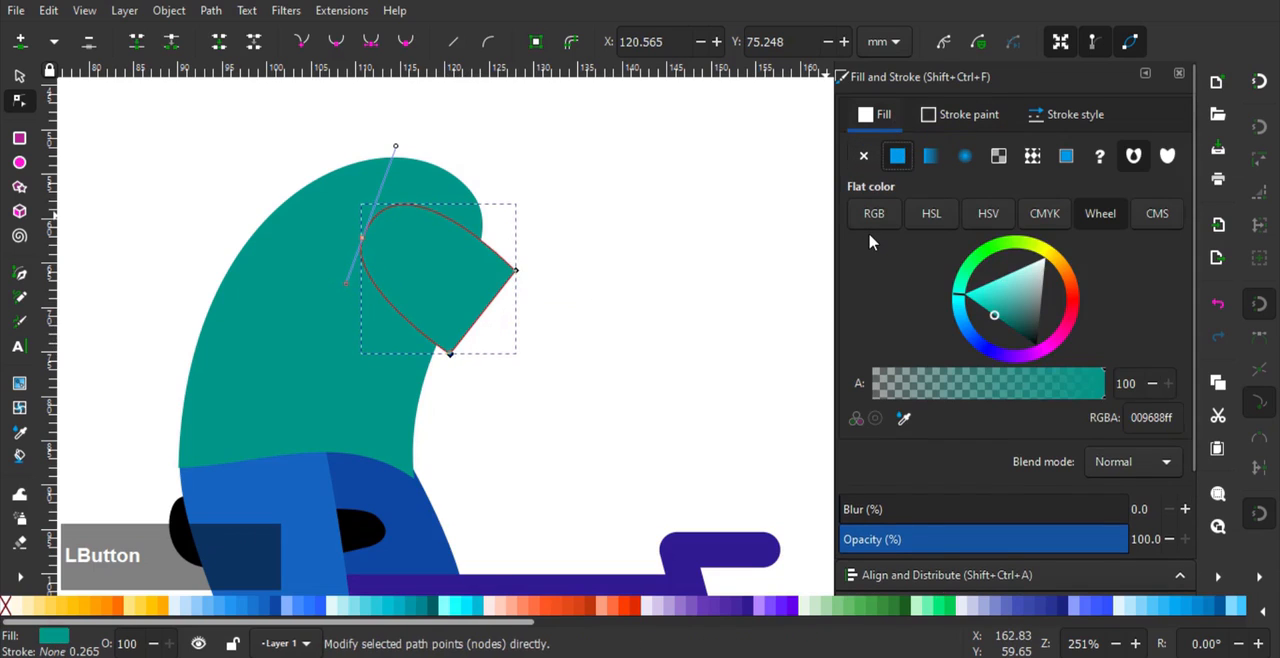
drag(516, 268, 534, 178)
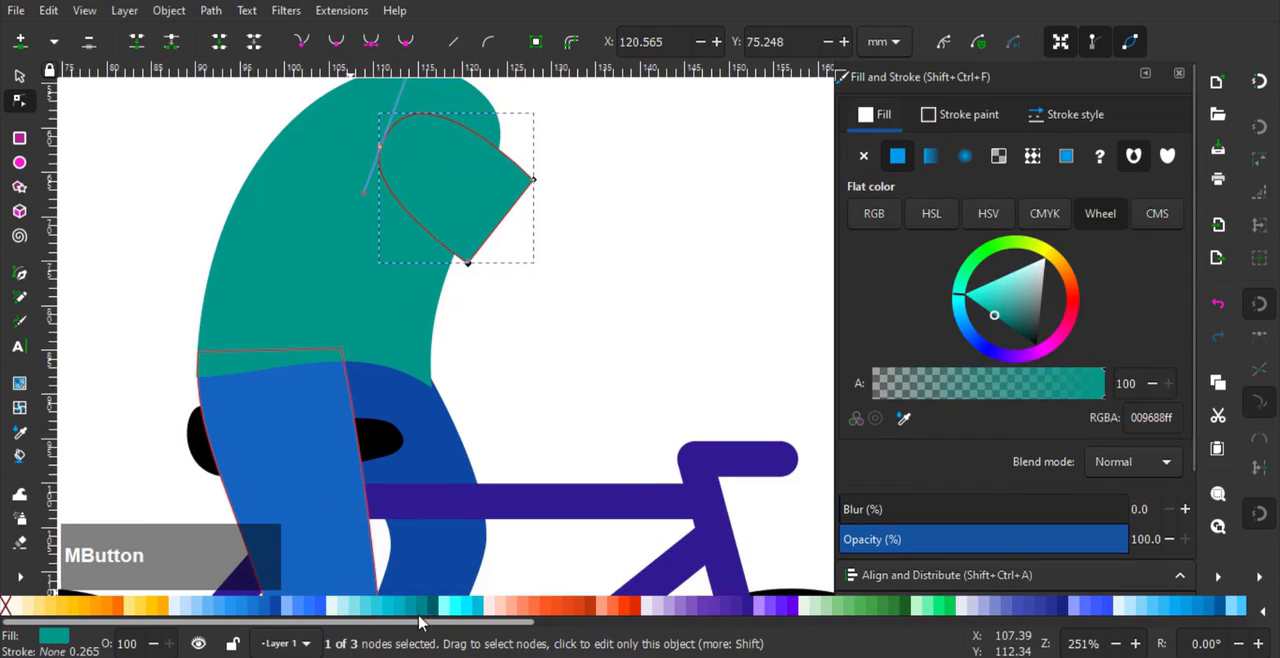
scroll(540, 606, down, 5)
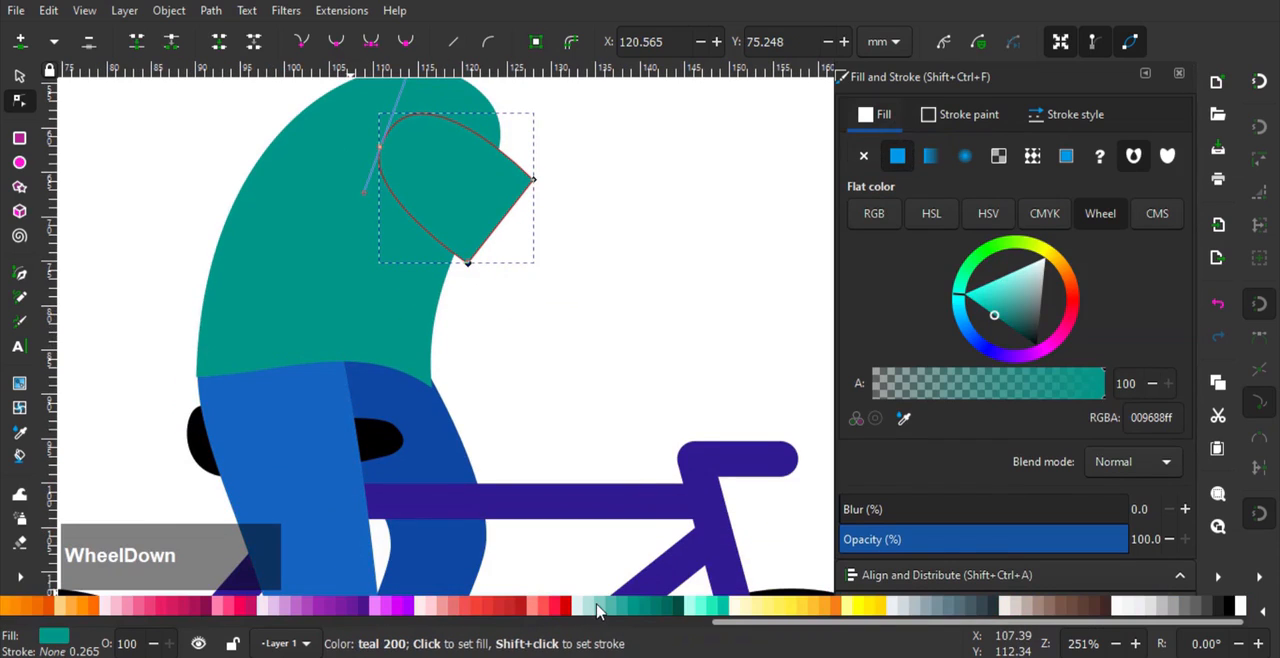
click(602, 608)
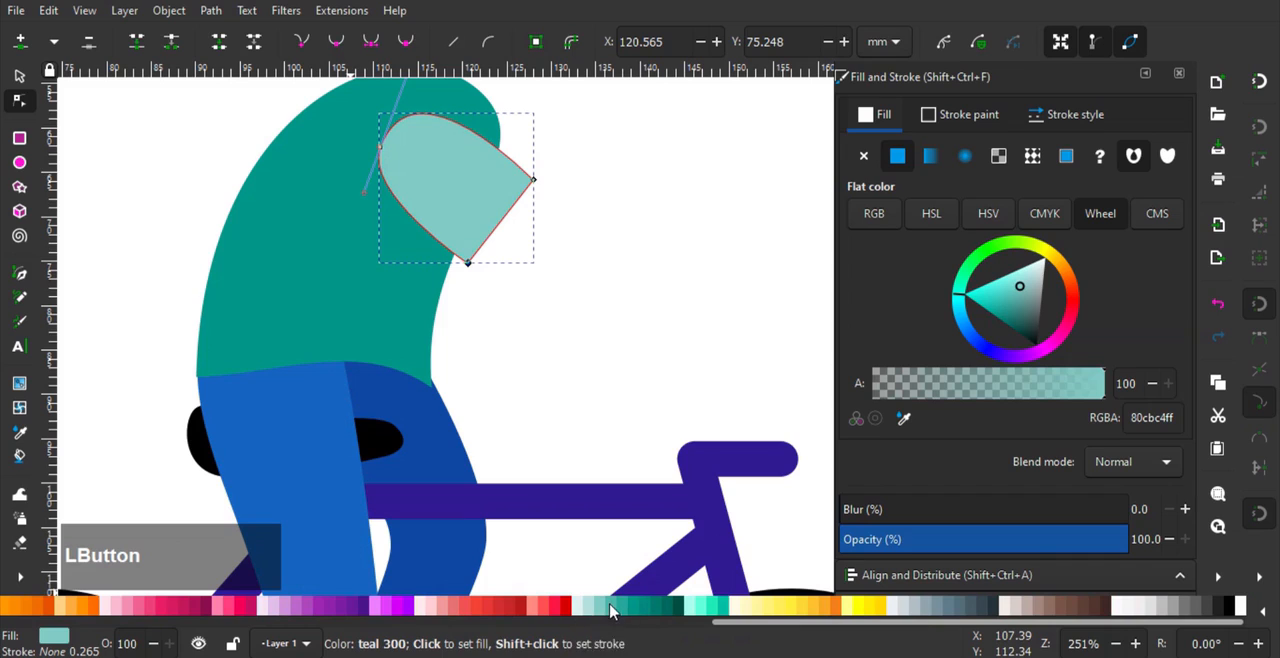
click(612, 610)
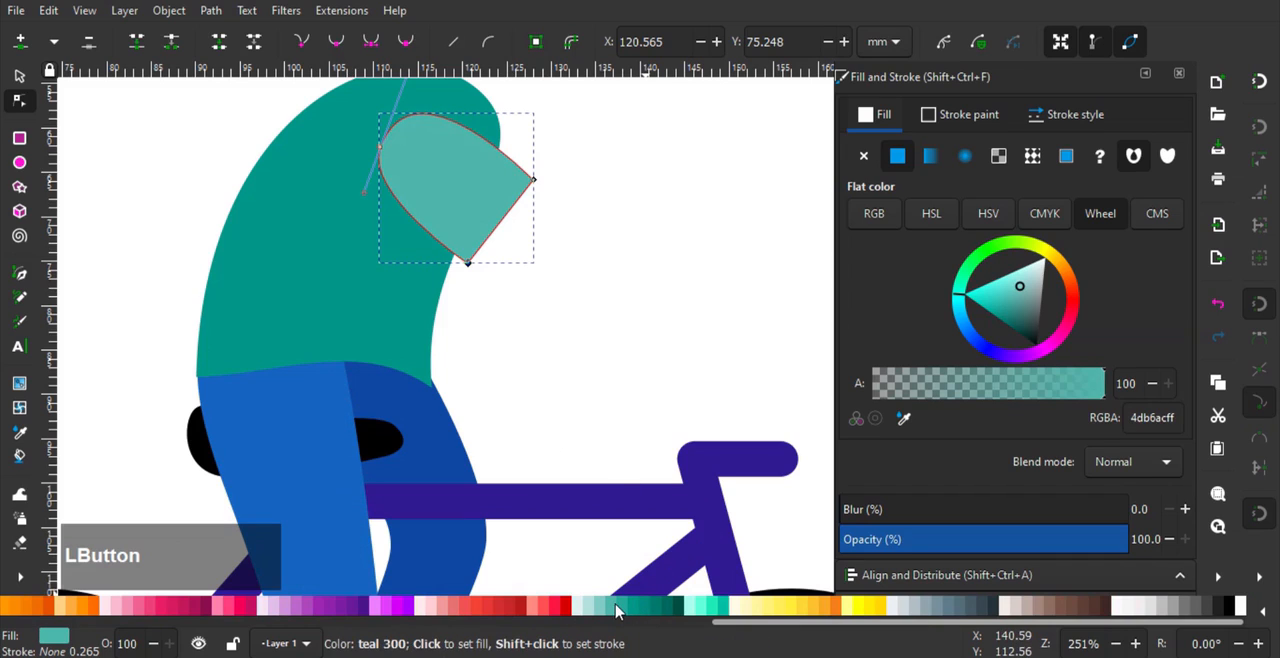
click(621, 612)
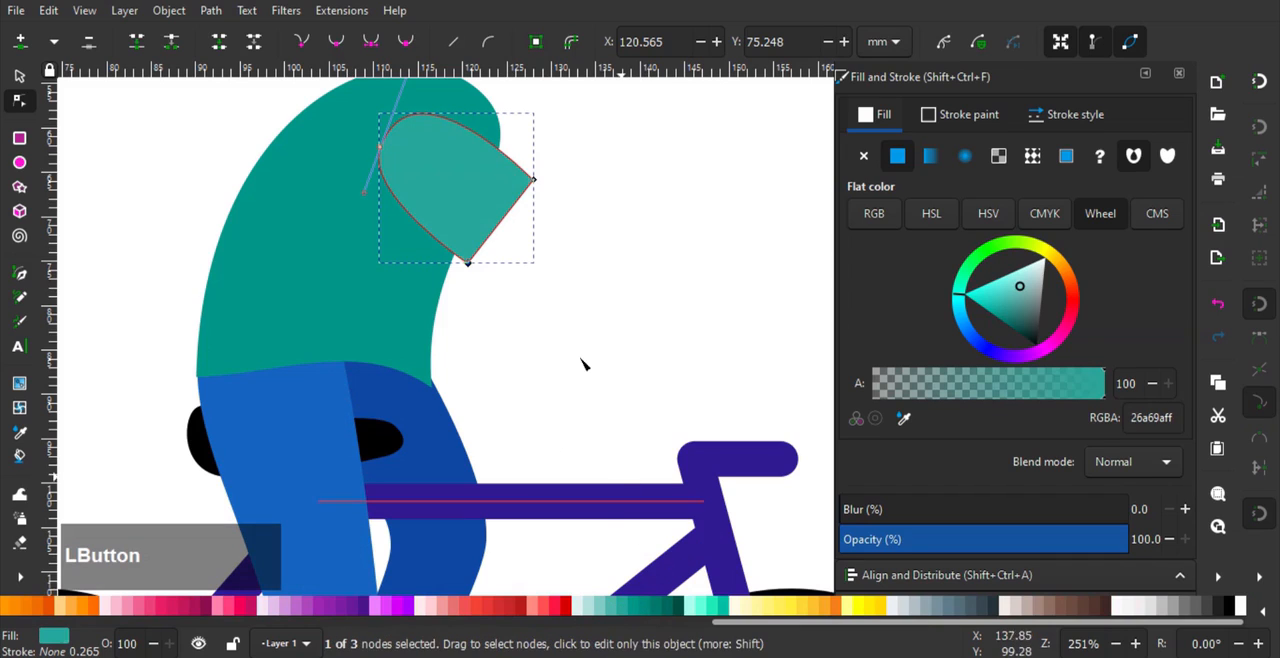
click(612, 610)
- Move the sleeve about 5 mm forward and 4 mm down
click(20, 77)
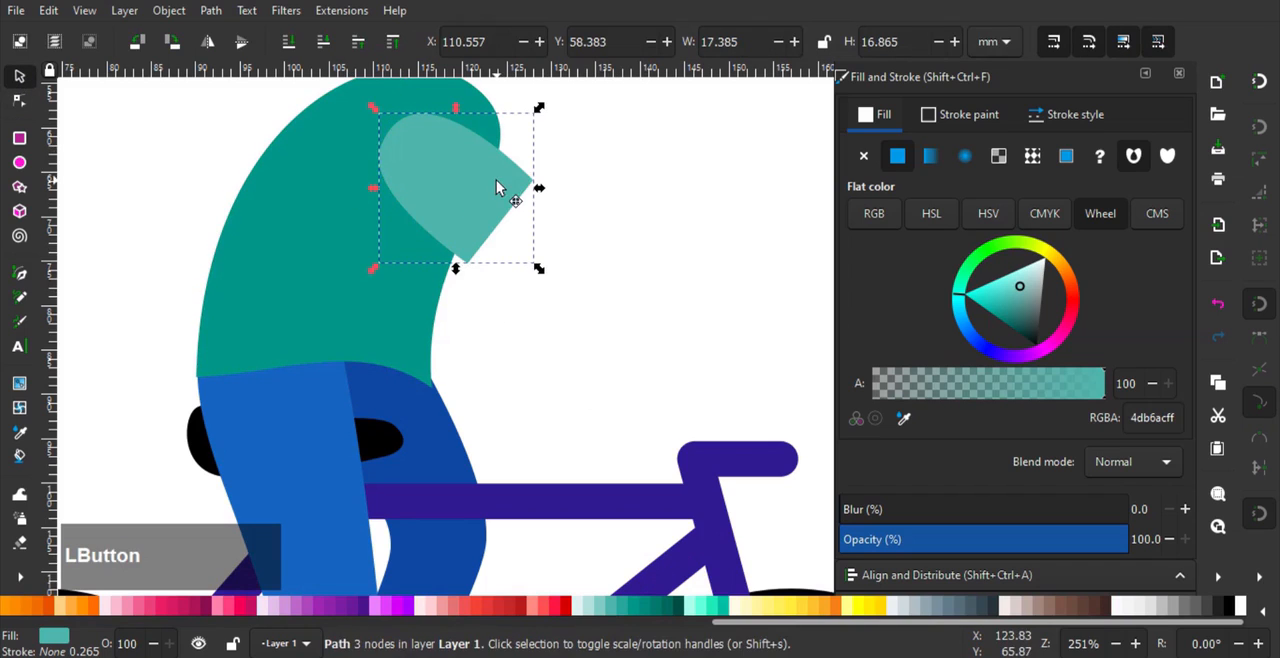
drag(588, 309, 547, 267)
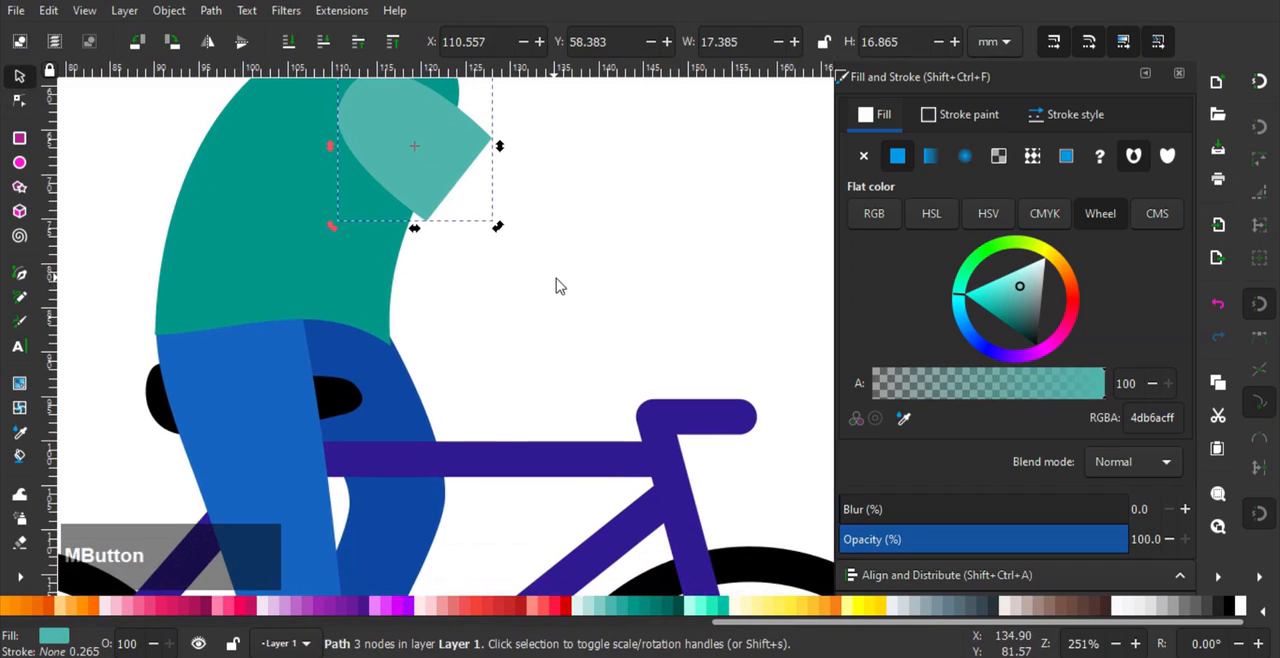
scroll(540, 278, down, 1)
drag(506, 209, 538, 235)
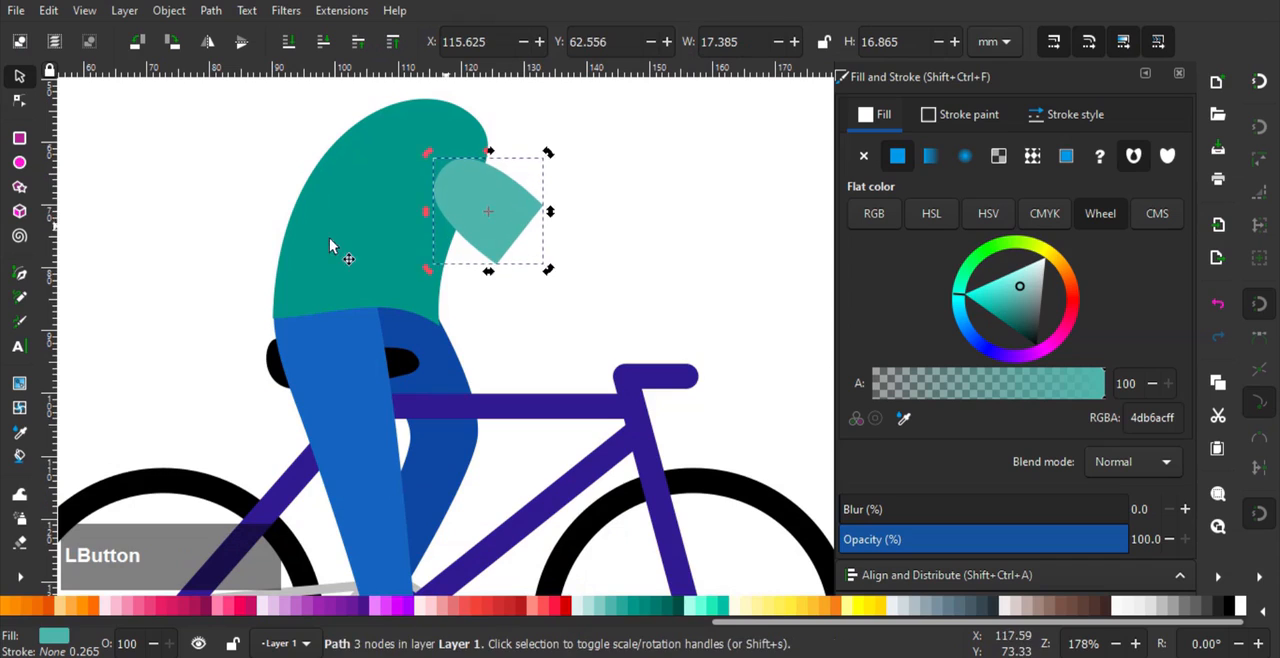
- Shift the torso's upper front about 5 mm forward and 3 mm down, and its front waist node about 2 mm forward and down
click(382, 213)
click(18, 102)
drag(351, 141, 494, 231)
scroll(457, 386, down, 2)
drag(410, 313, 421, 323)
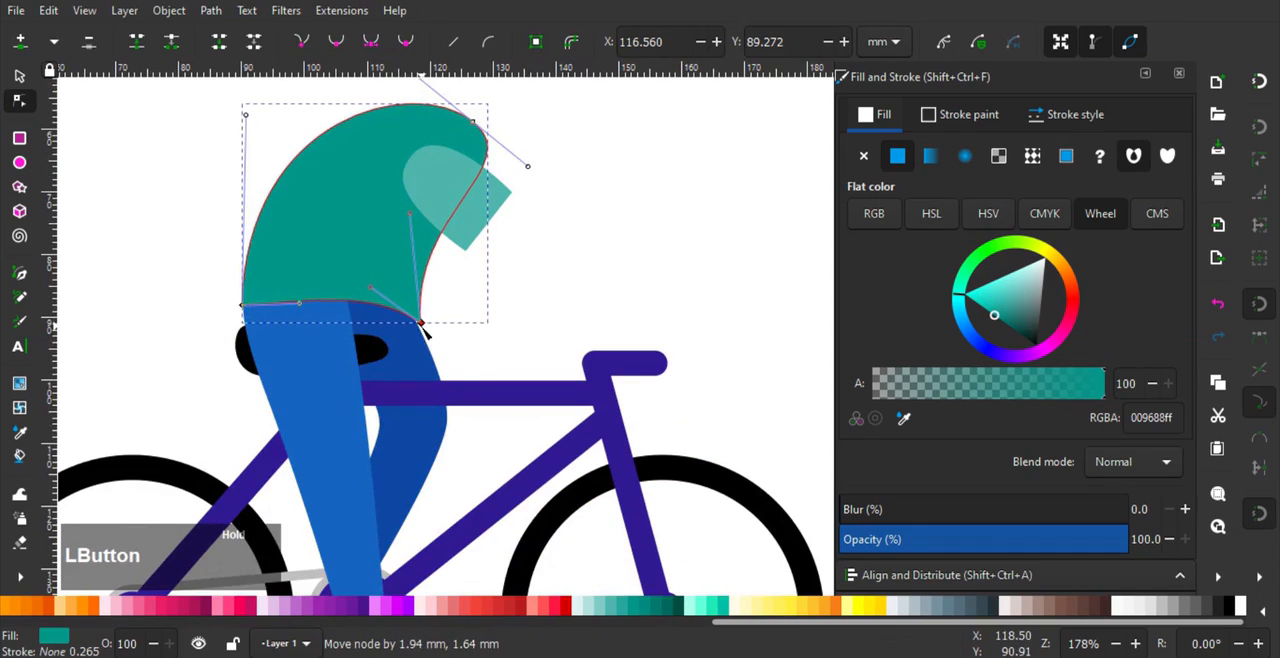
- Slant the torso's back curve, lower its waist edge and set the rear waist node at X 91.05, Y 89.31 mm against the leg's rear edge
drag(246, 112, 275, 121)
click(250, 300)
drag(247, 292, 249, 315)
click(246, 303)
scroll(246, 304, up, 2)
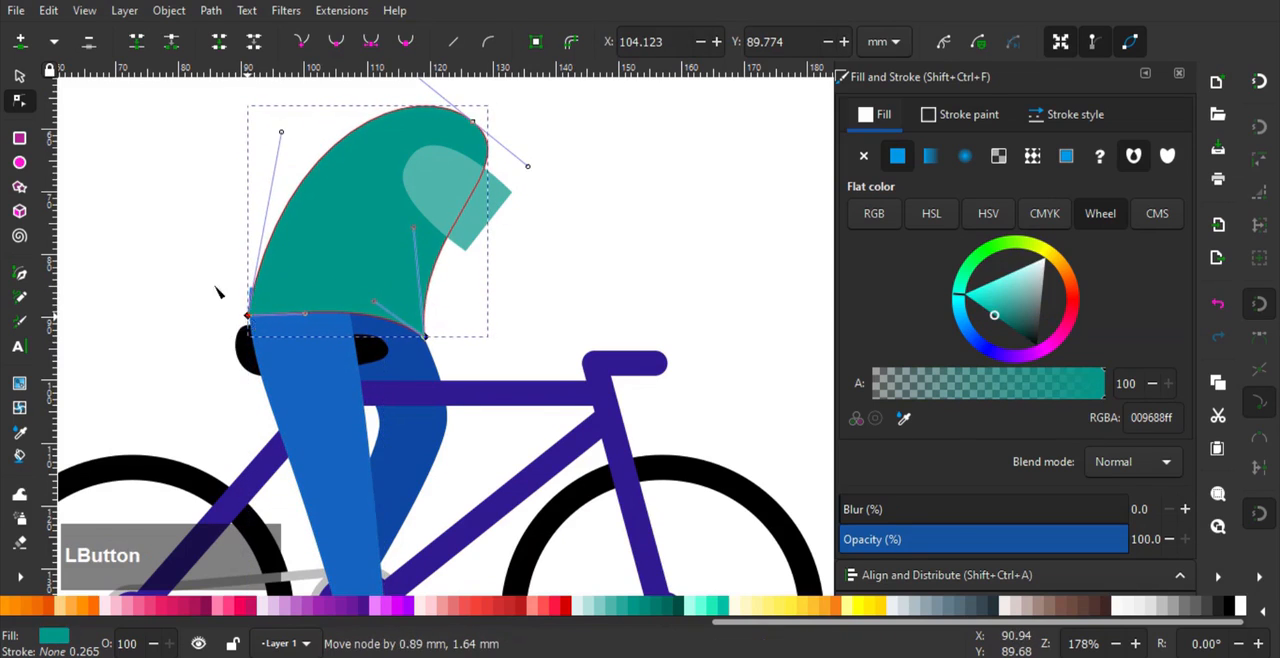
click(270, 138)
click(247, 309)
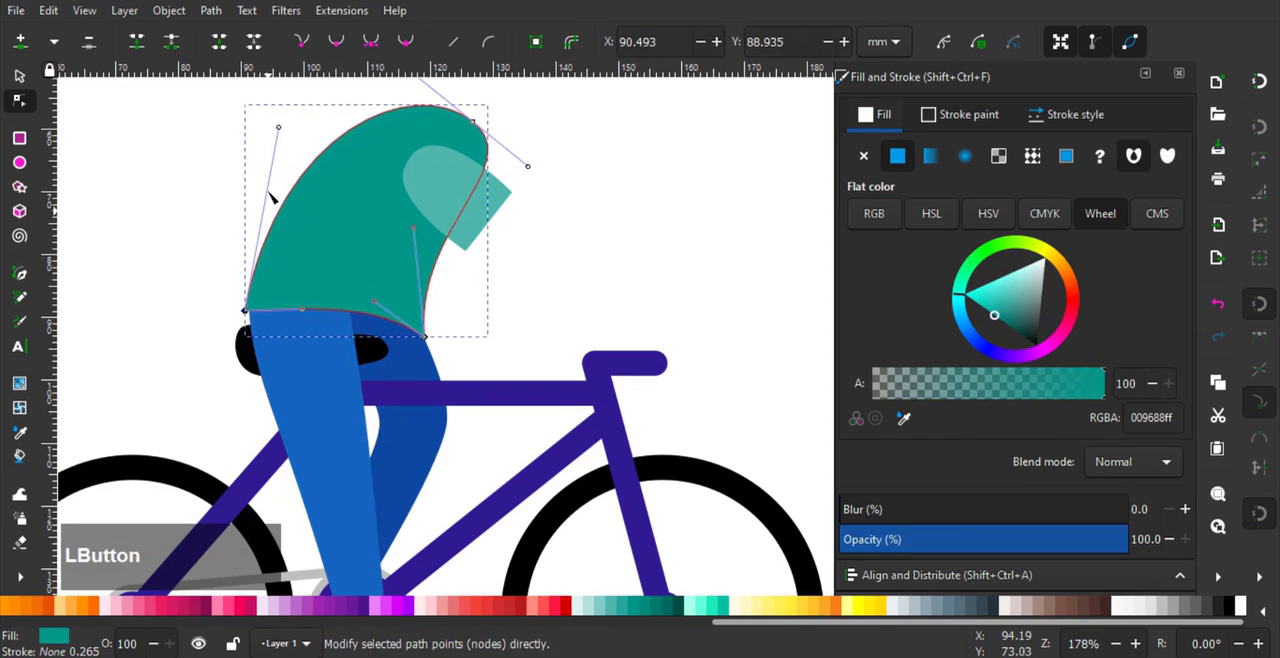
scroll(249, 300, up, 4)
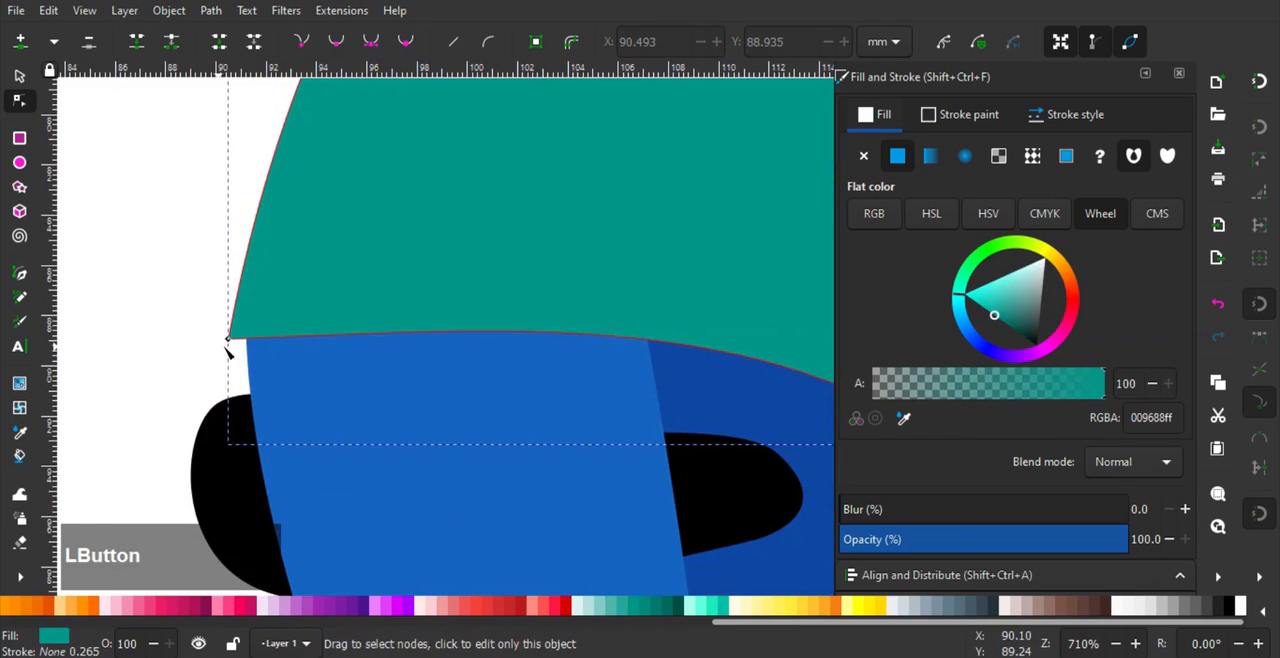
drag(230, 343, 241, 350)
scroll(303, 354, down, 3)
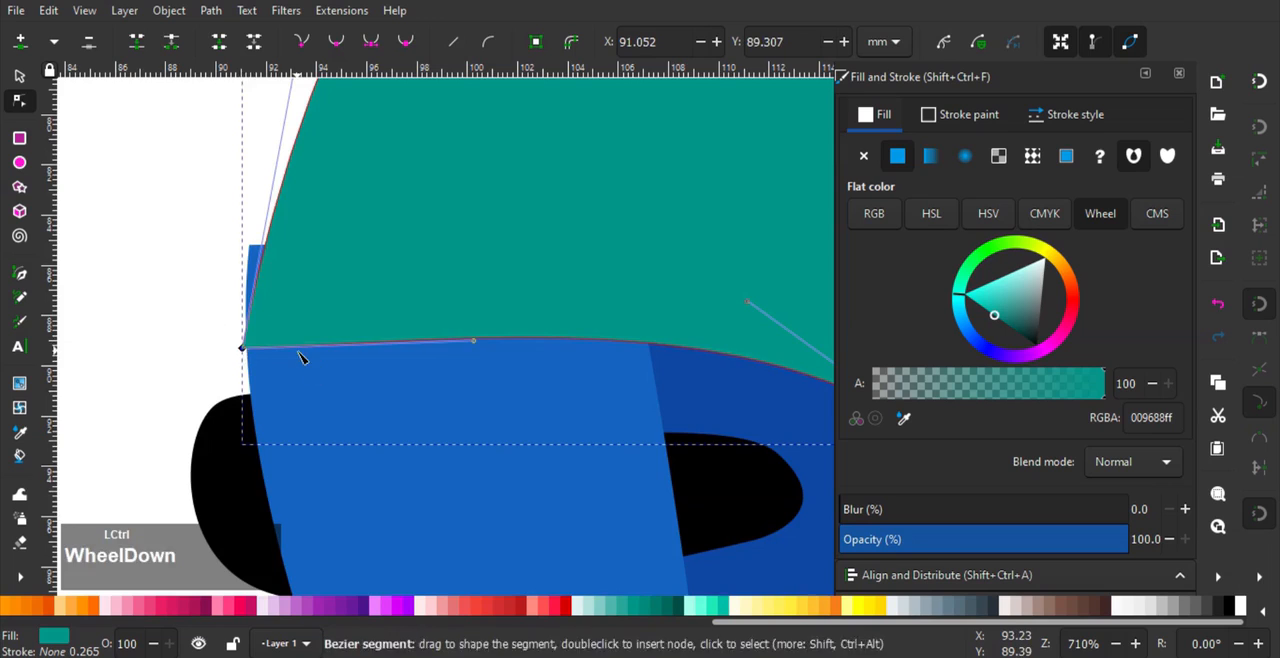
- Round the torso's back outward with the rear waist node's handle and raise the curve over the shoulder
drag(326, 90, 280, 128)
middle_click(369, 201)
drag(446, 157, 437, 131)
middle_click(545, 316)
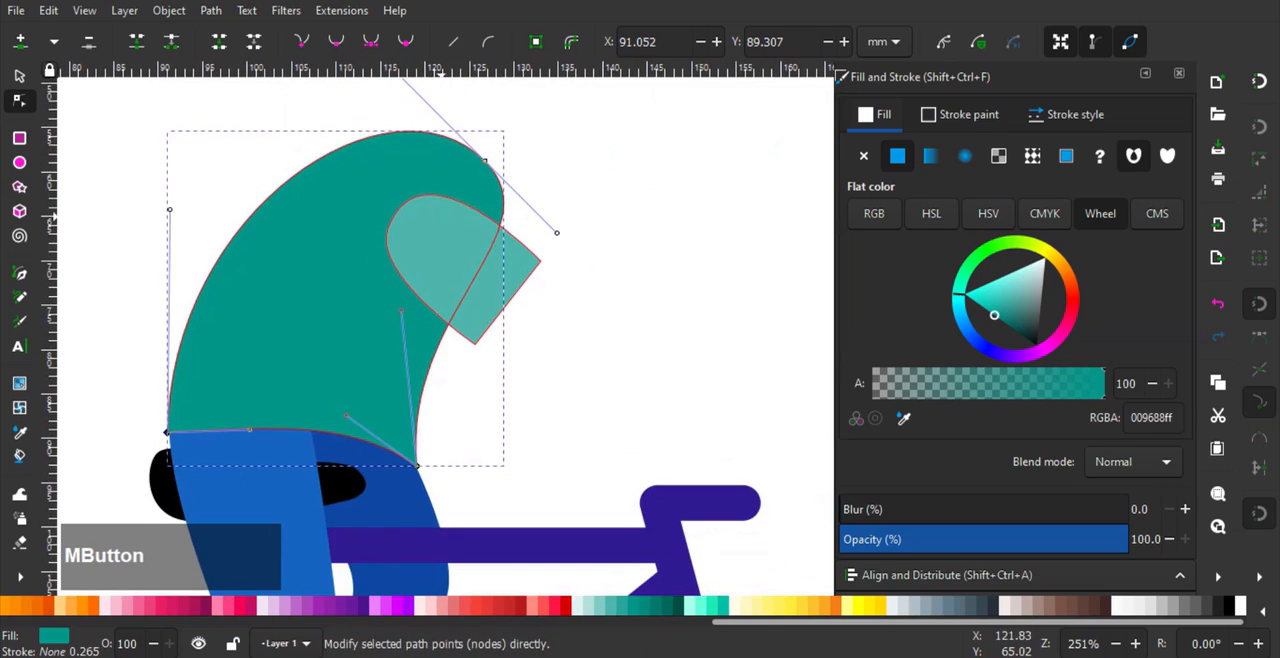
- Select the light teal sleeve and rotate it slightly clockwise
click(20, 77)
click(531, 266)
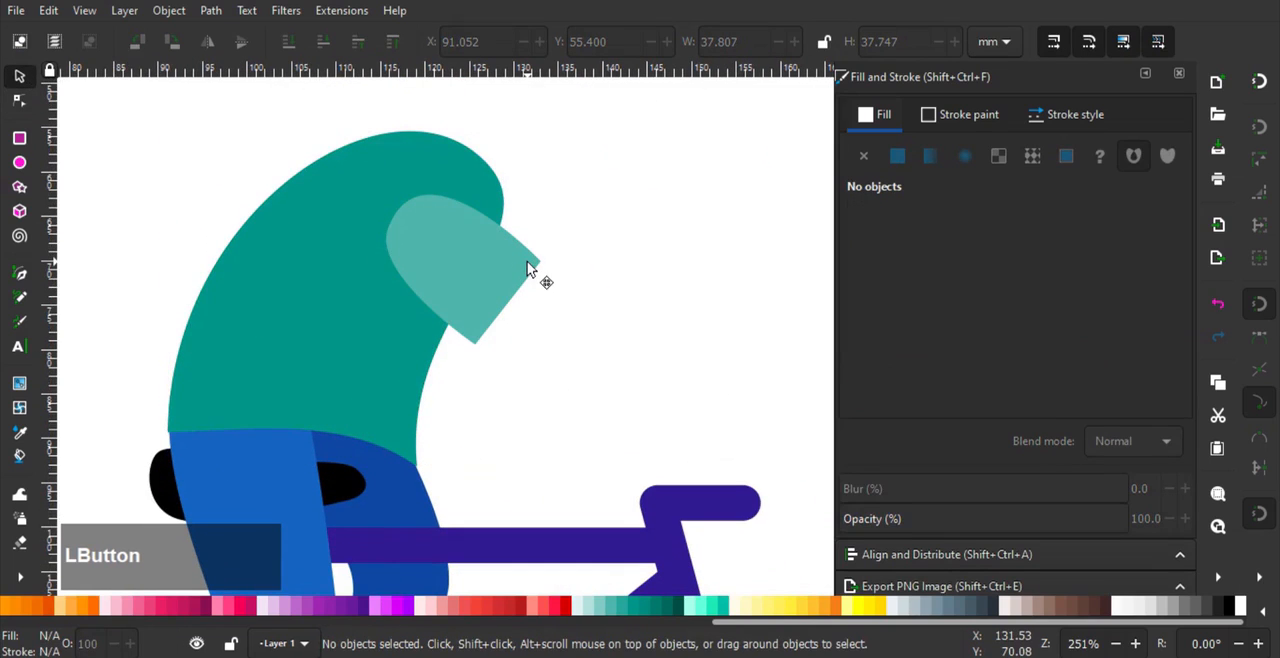
click(528, 270)
drag(549, 199, 561, 208)
- Draw a closed forearm and hand outline from inside the sleeve's cuff to the handlebar, with the fingers curling around the grip
key(b)
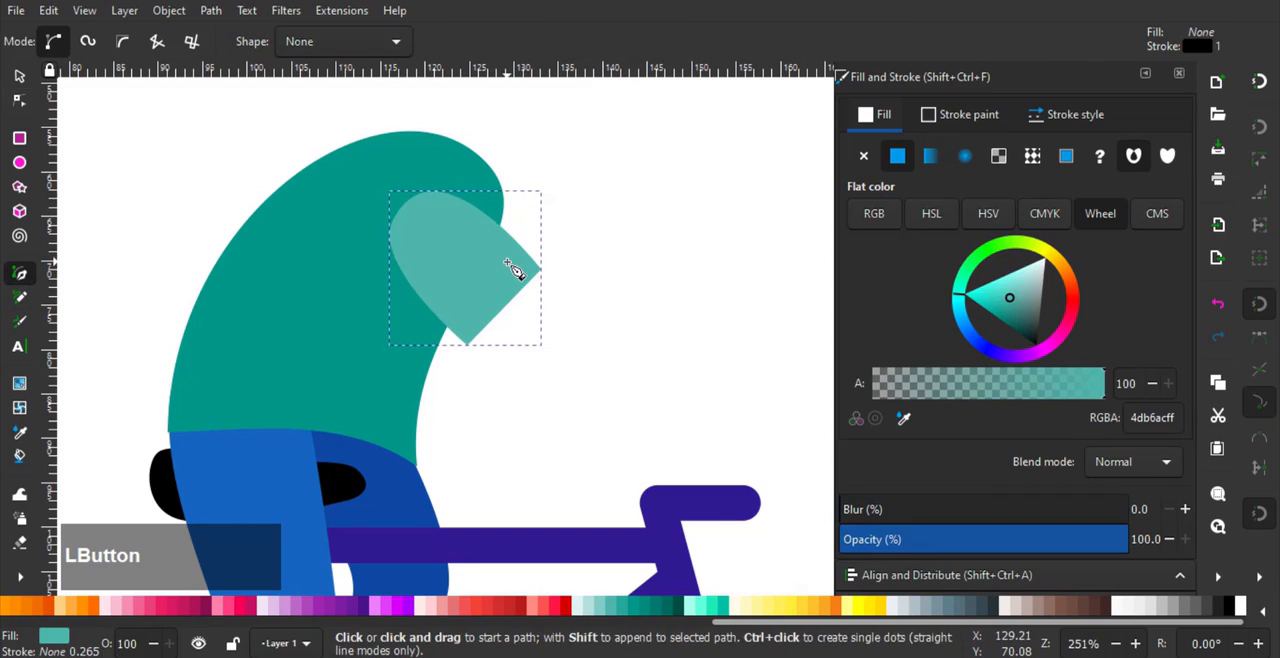
click(507, 262)
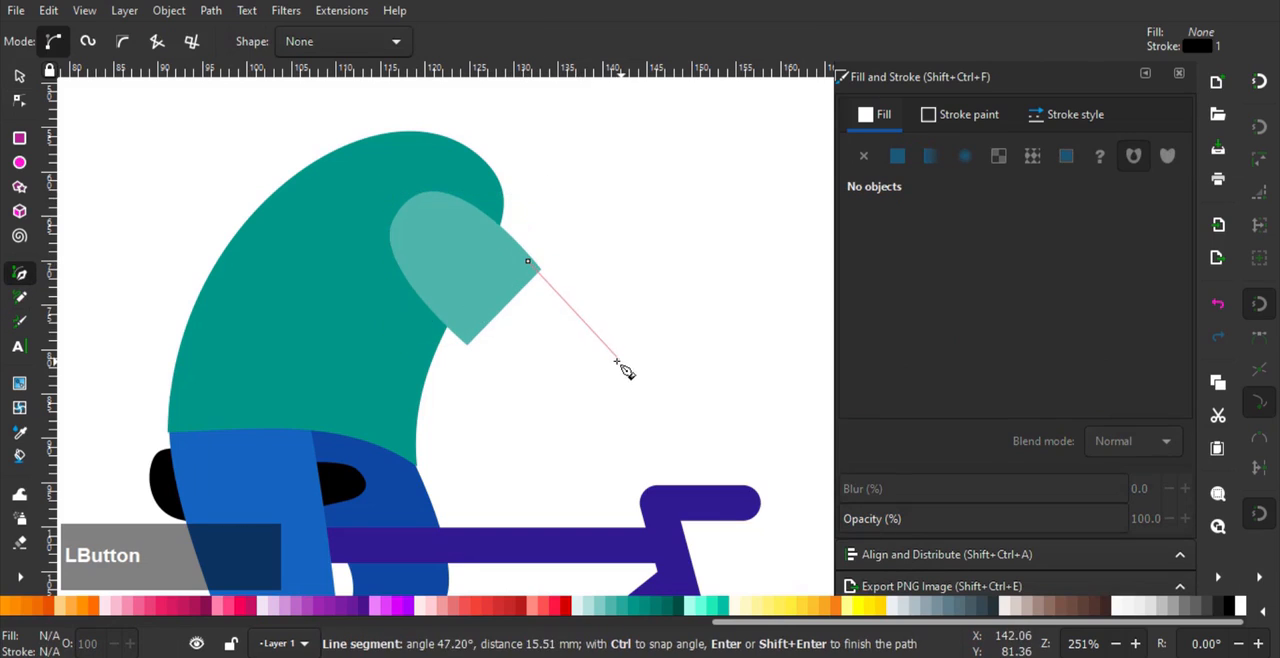
drag(593, 357, 600, 352)
scroll(605, 358, up, 1)
drag(686, 382, 665, 476)
drag(658, 431, 536, 408)
drag(499, 356, 477, 336)
drag(377, 229, 448, 343)
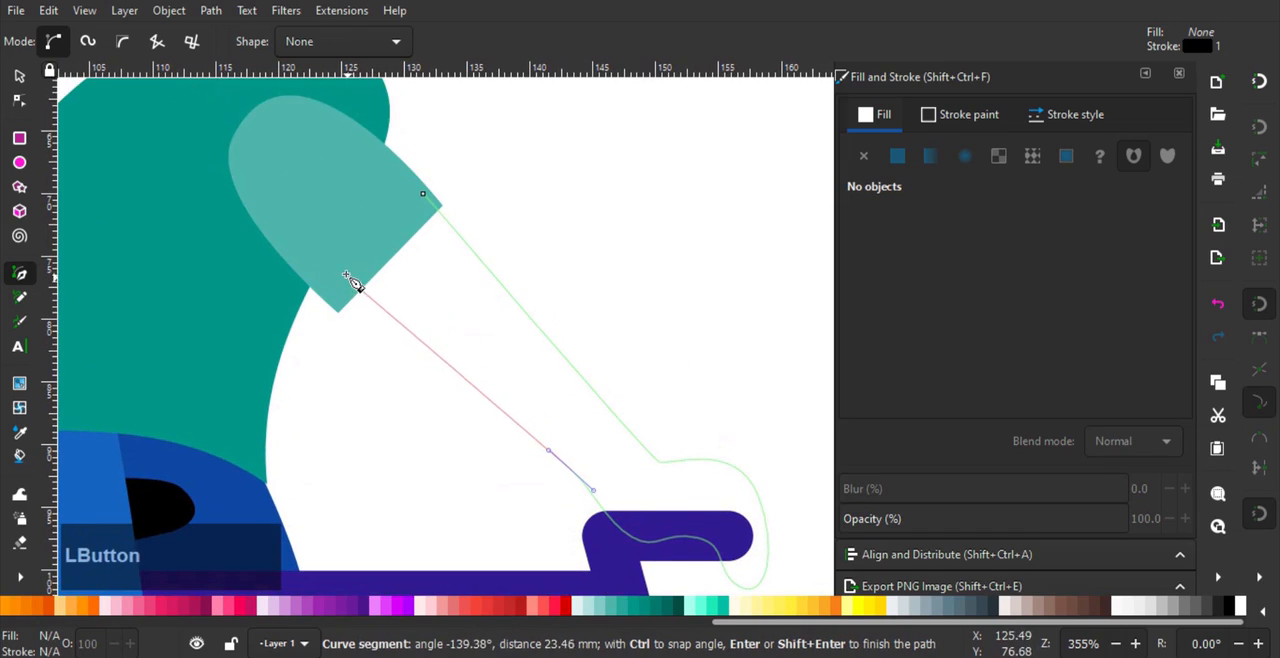
drag(347, 278, 343, 268)
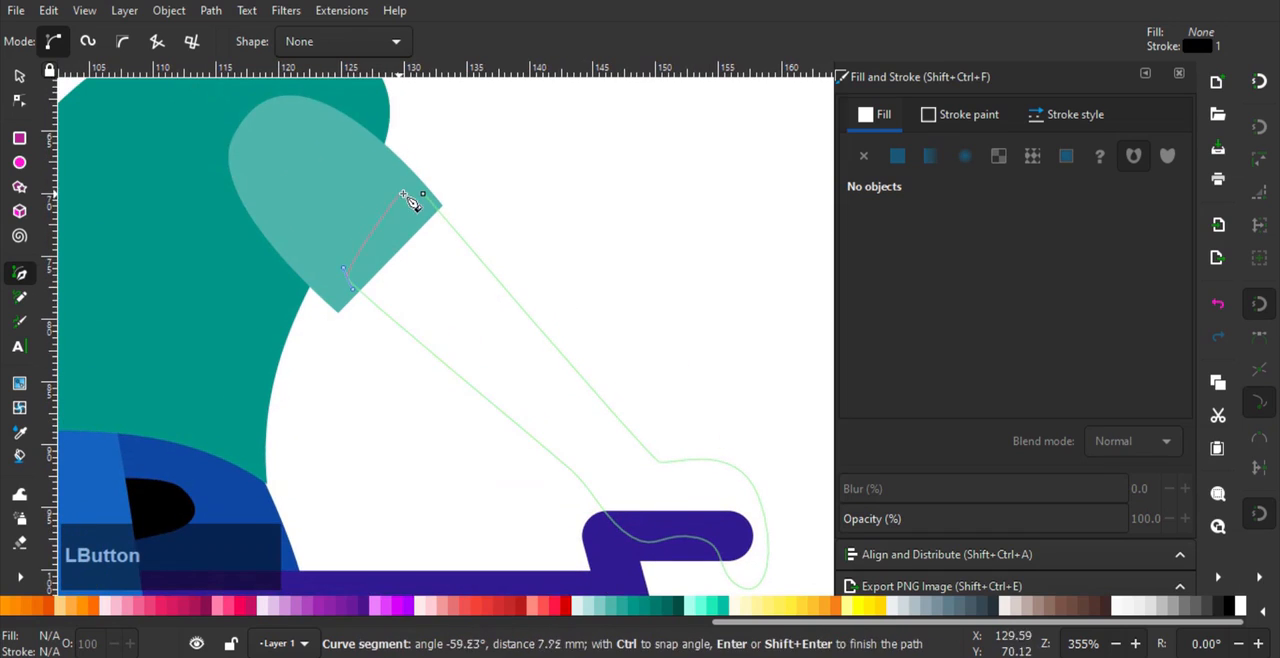
- Bend the forearm outline's long upper and lower edges into gentle curves
click(20, 98)
drag(540, 329, 535, 335)
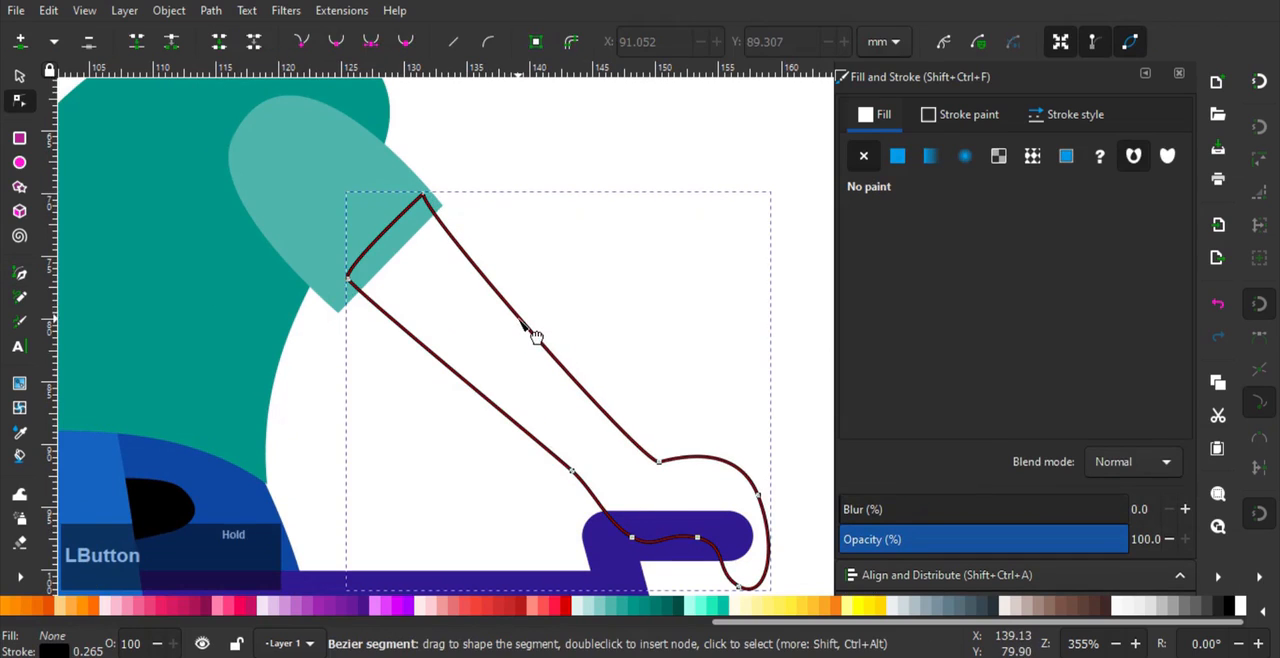
drag(457, 373, 455, 388)
middle_click(539, 449)
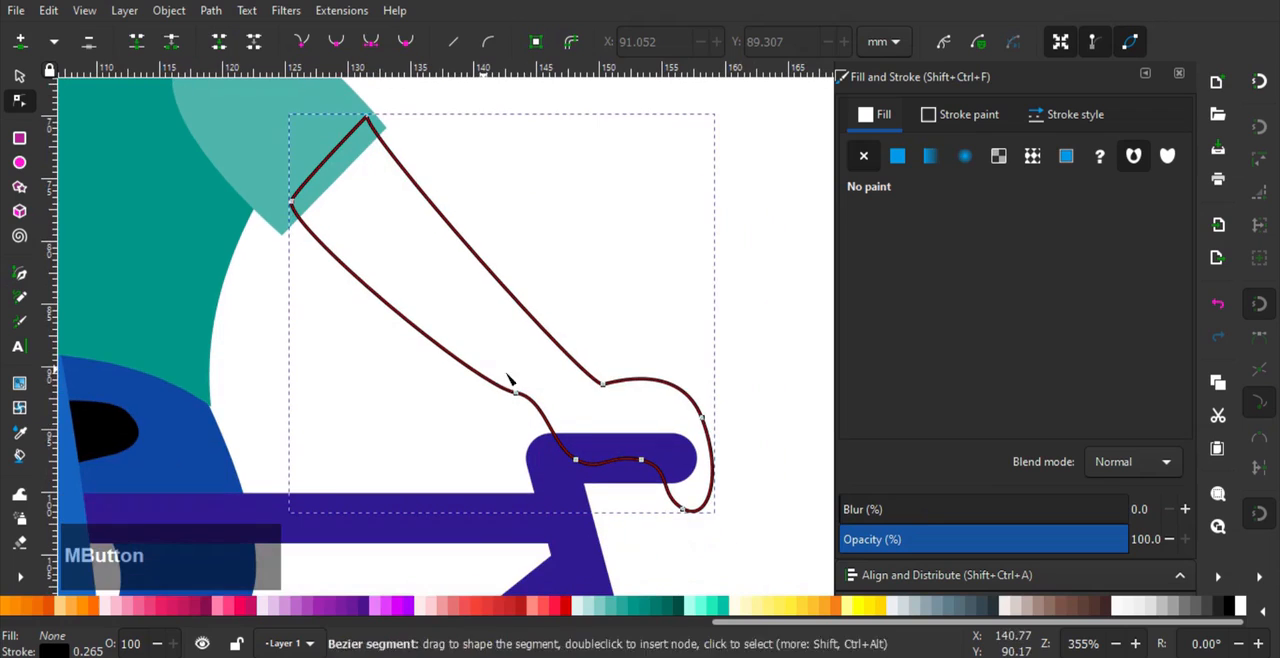
- Delete the wrist node on the forearm's underside and adjust the neighbouring handles into one smooth lower edge
drag(523, 368, 478, 425)
click(88, 45)
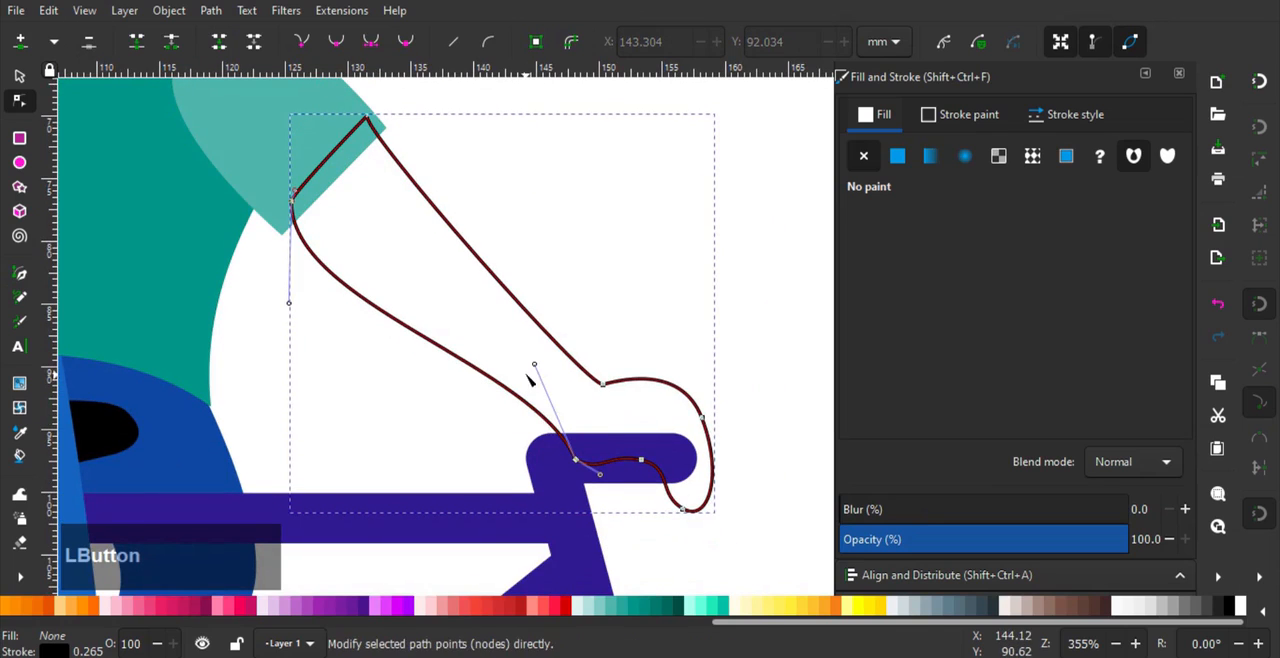
drag(535, 365, 484, 363)
drag(292, 308, 311, 270)
middle_click(420, 286)
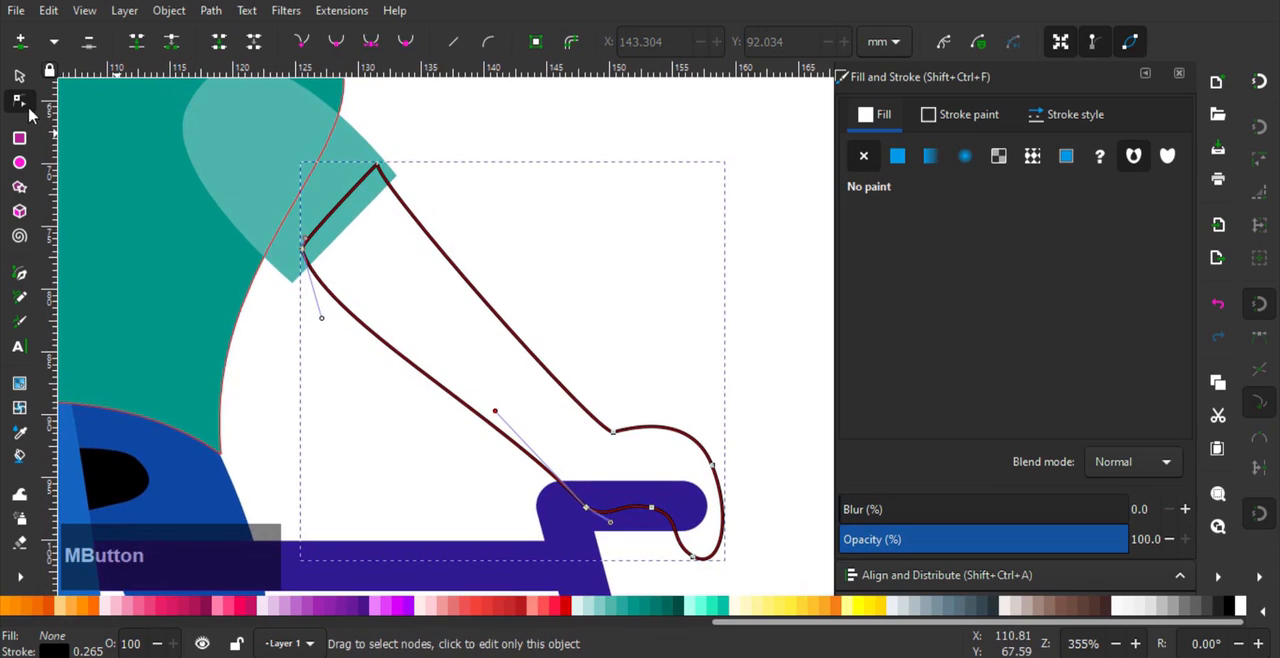
- Lower the forearm behind the sleeve and replace its black outline with a flat fill
click(20, 77)
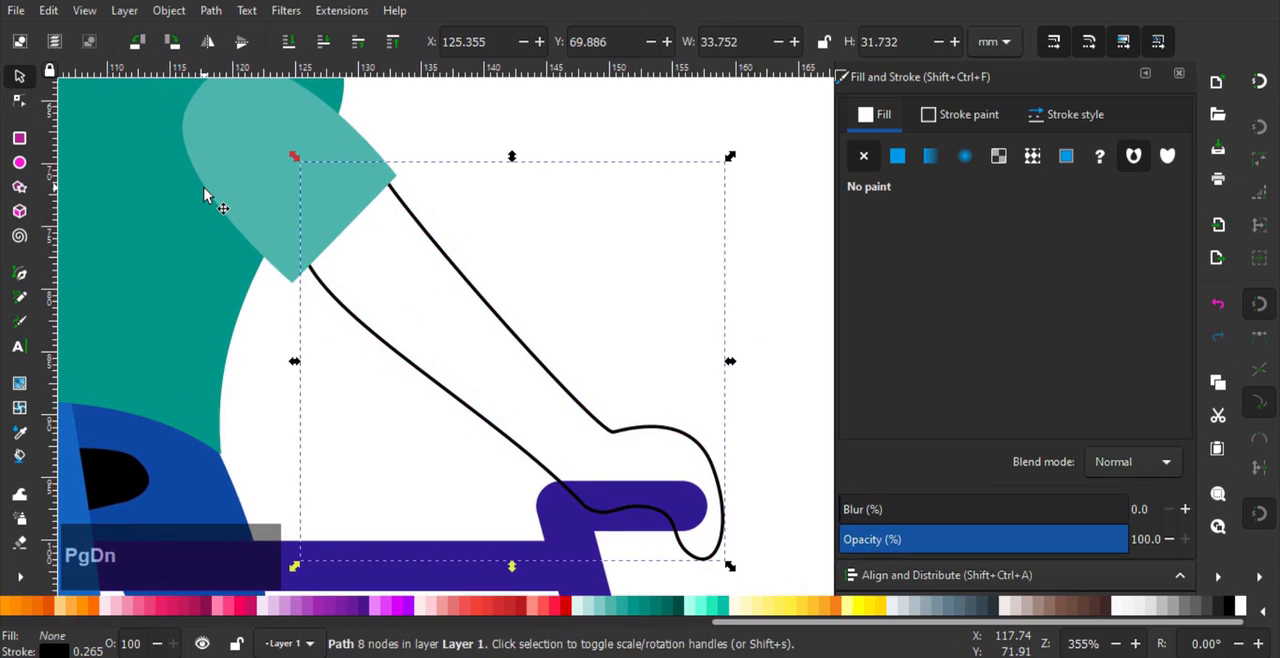
click(966, 114)
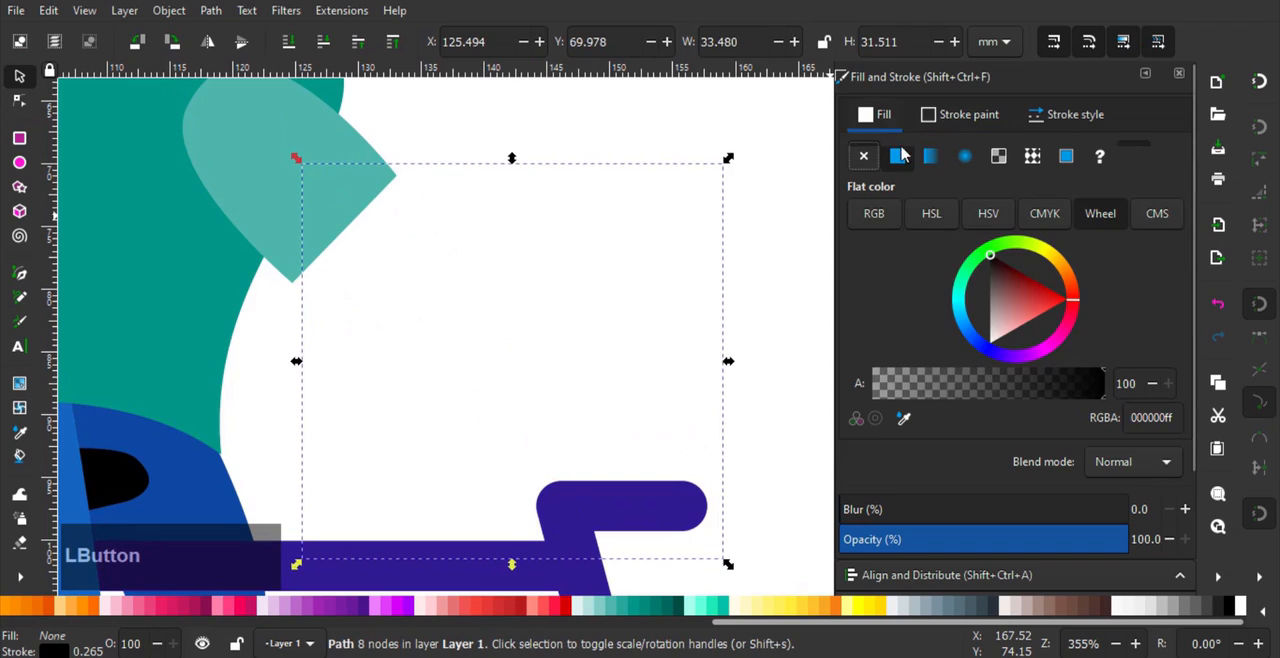
click(893, 124)
click(897, 155)
- Recolour the forearm and hand to a light orange skin tone
scroll(551, 237, down, 1)
middle_click(591, 263)
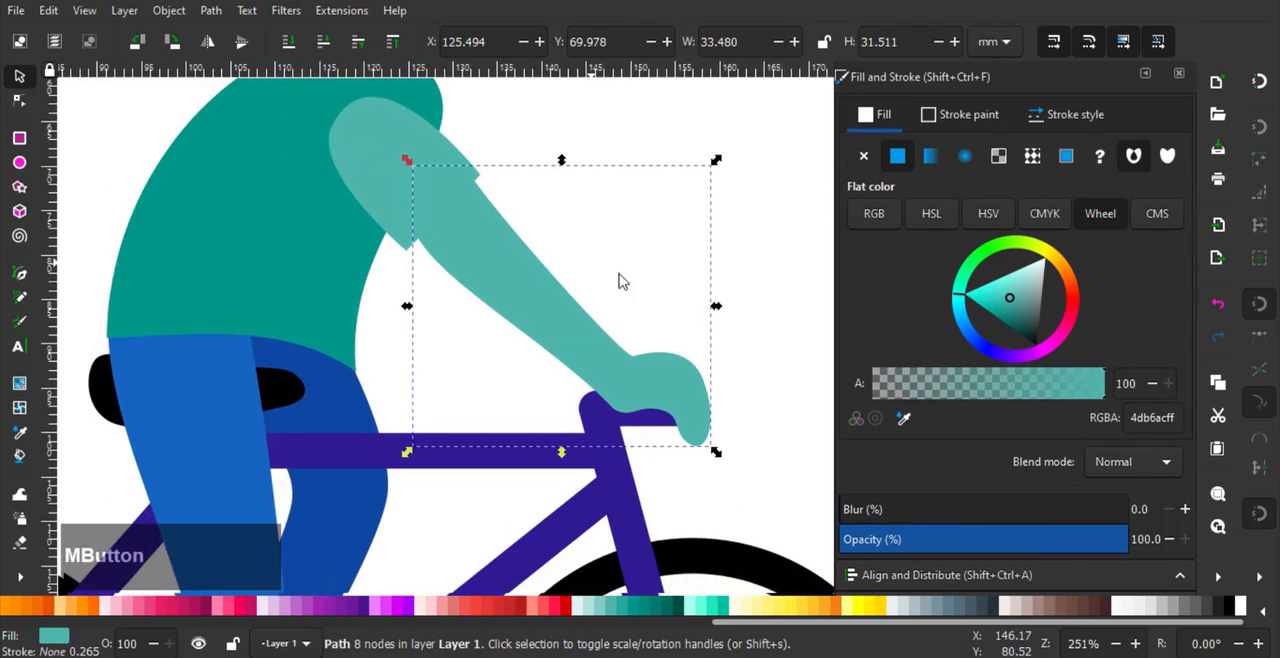
drag(1070, 281, 1031, 316)
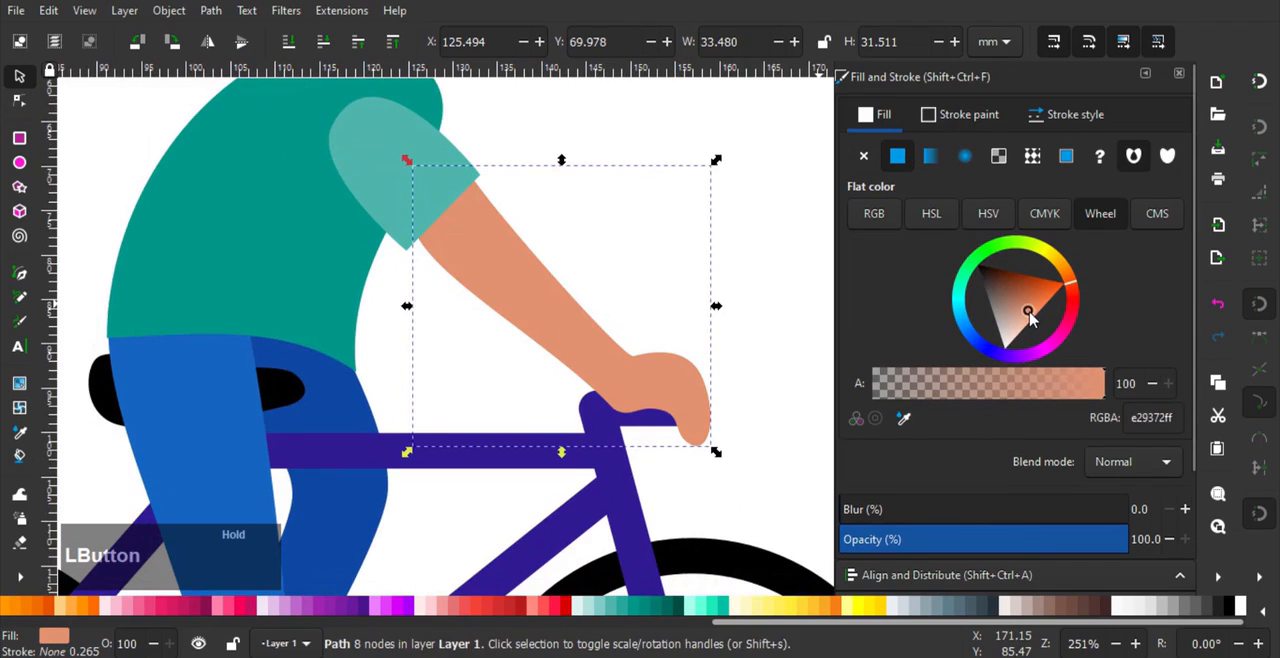
click(743, 316)
scroll(751, 326, down, 2)
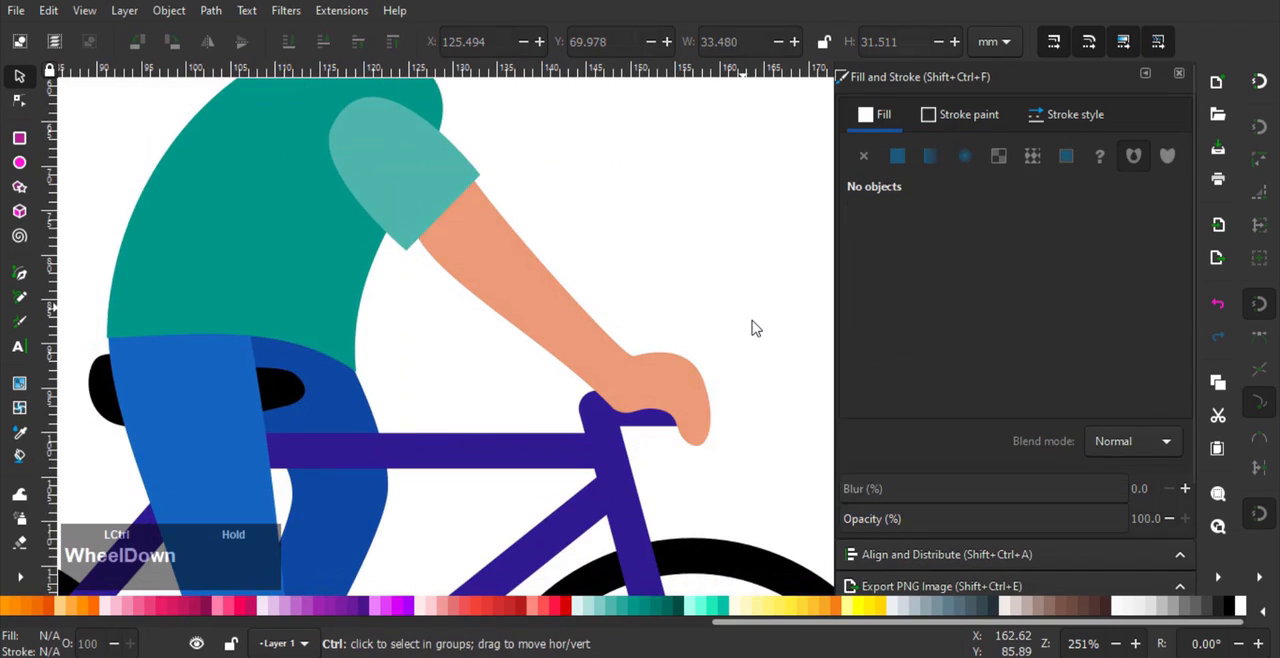
- Duplicate the front wheel's purple hub circle onto the handlebar's end inside the hand, scaled to about 6.8 mm
scroll(663, 400, up, 1)
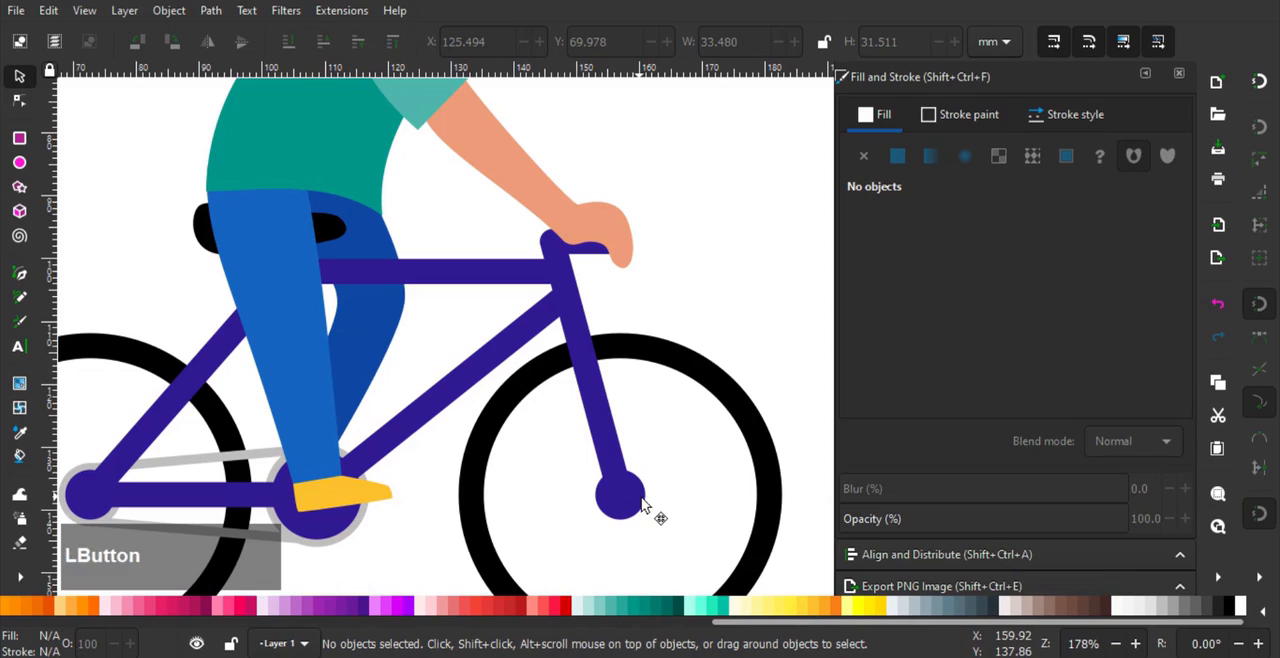
ctrl+click(645, 510)
scroll(645, 508, up, 1)
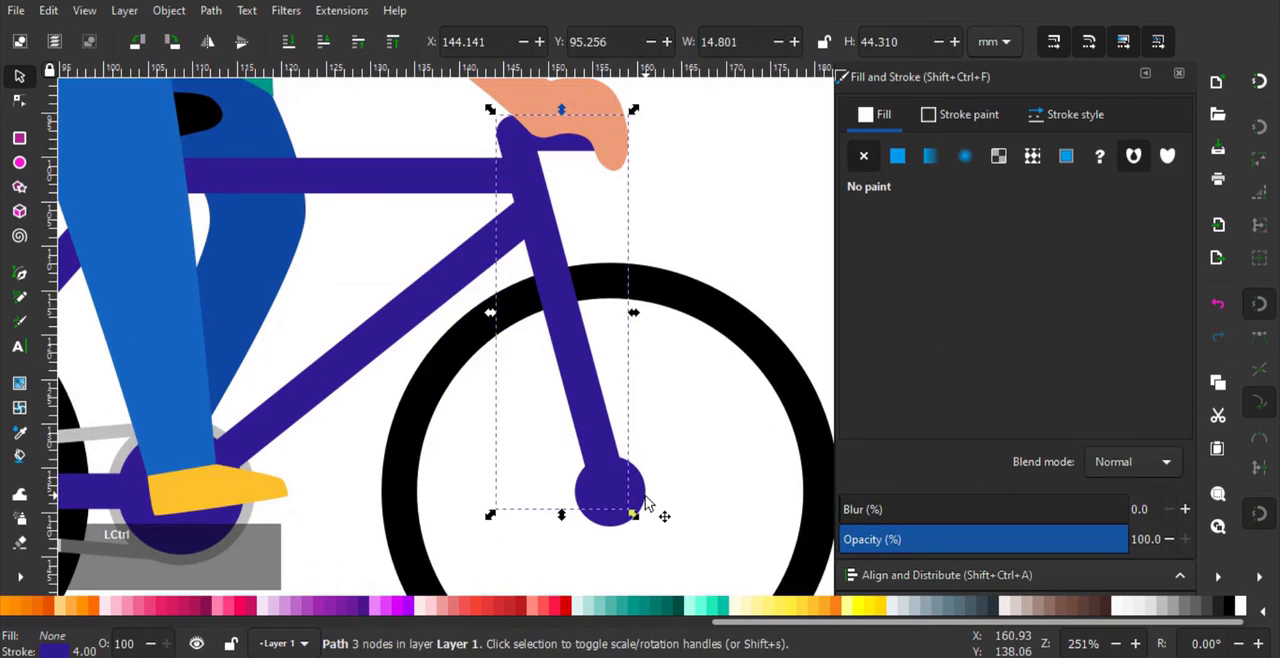
ctrl+click(648, 502)
drag(628, 507, 643, 184)
middle_click(622, 172)
scroll(650, 210, up, 2)
drag(614, 258, 600, 253)
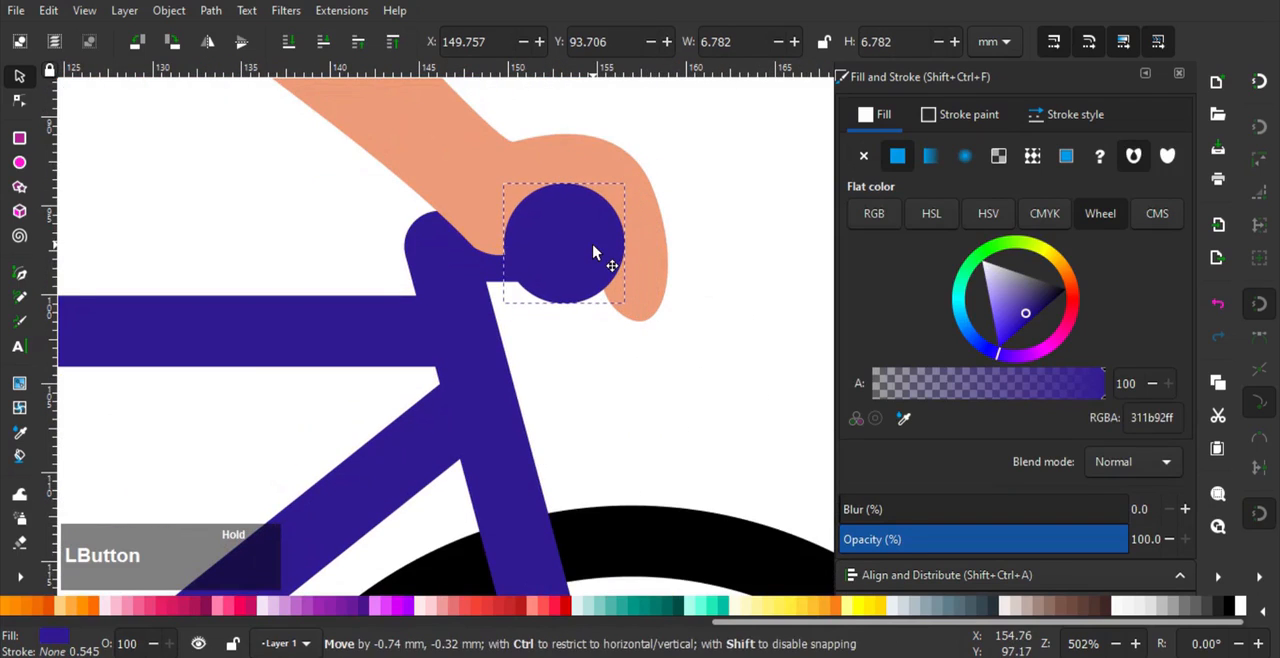
click(730, 272)
- Extend the light teal sleeve's cuff further down the forearm and nudge its rear shoulder node inward
scroll(714, 223, down, 4)
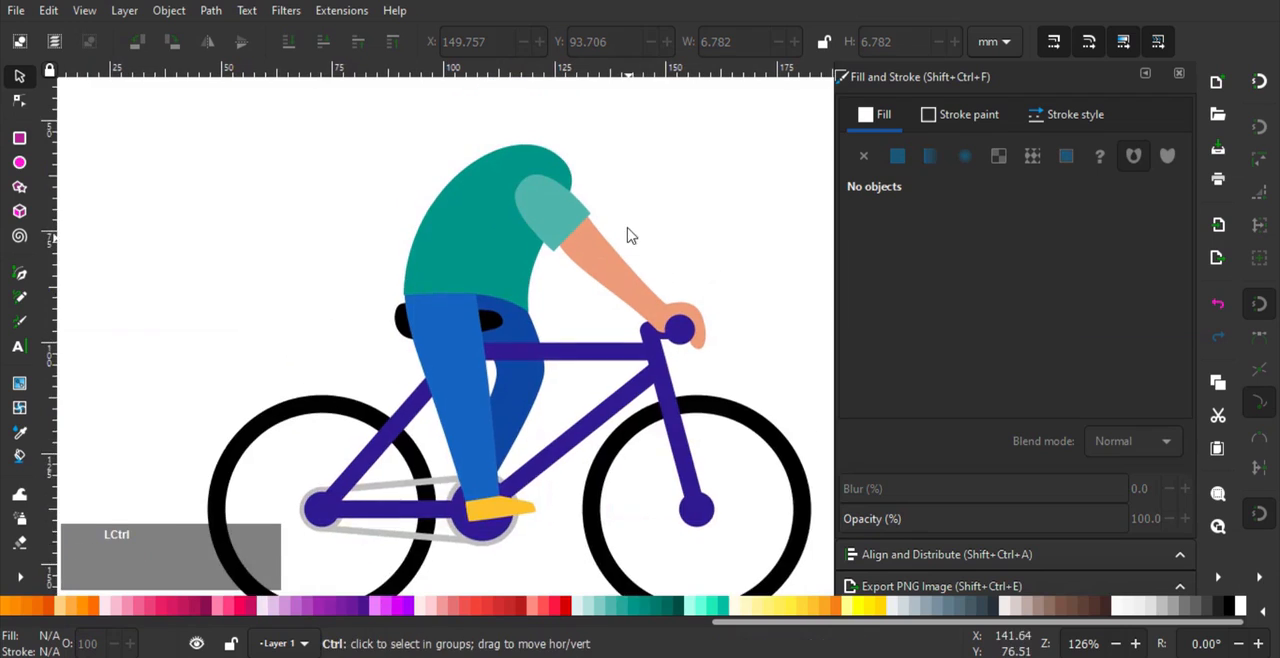
scroll(629, 234, up, 2)
double_click(510, 195)
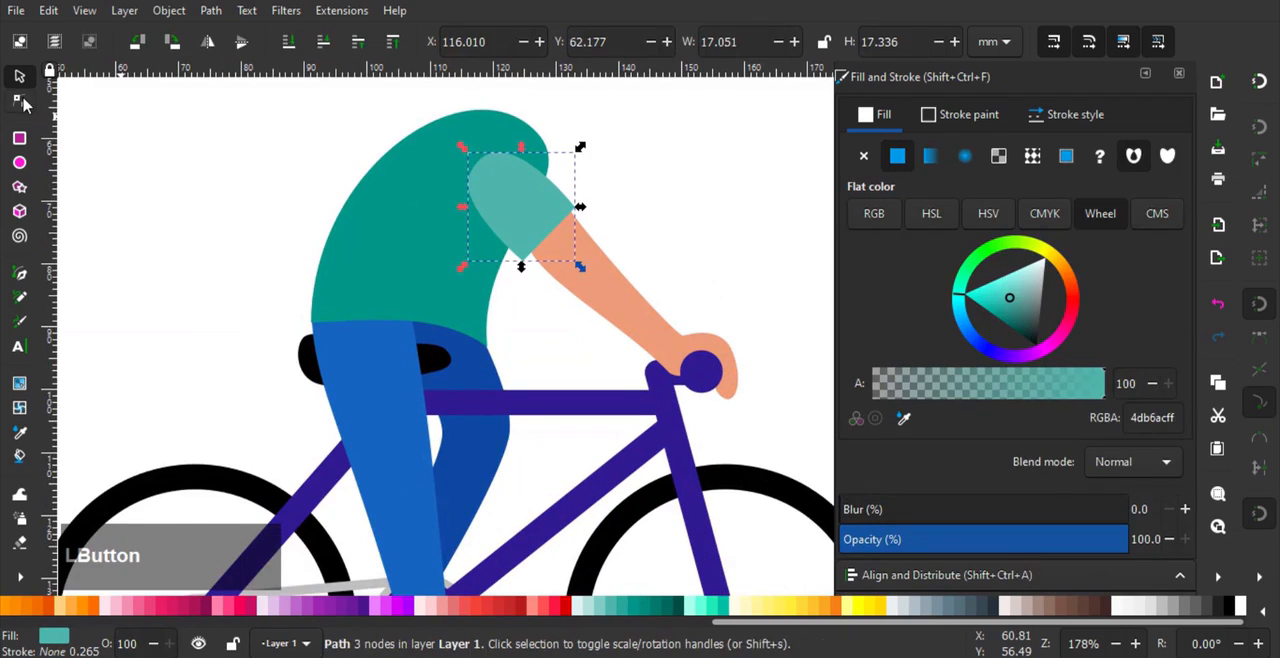
scroll(634, 234, up, 1)
drag(483, 293, 483, 293)
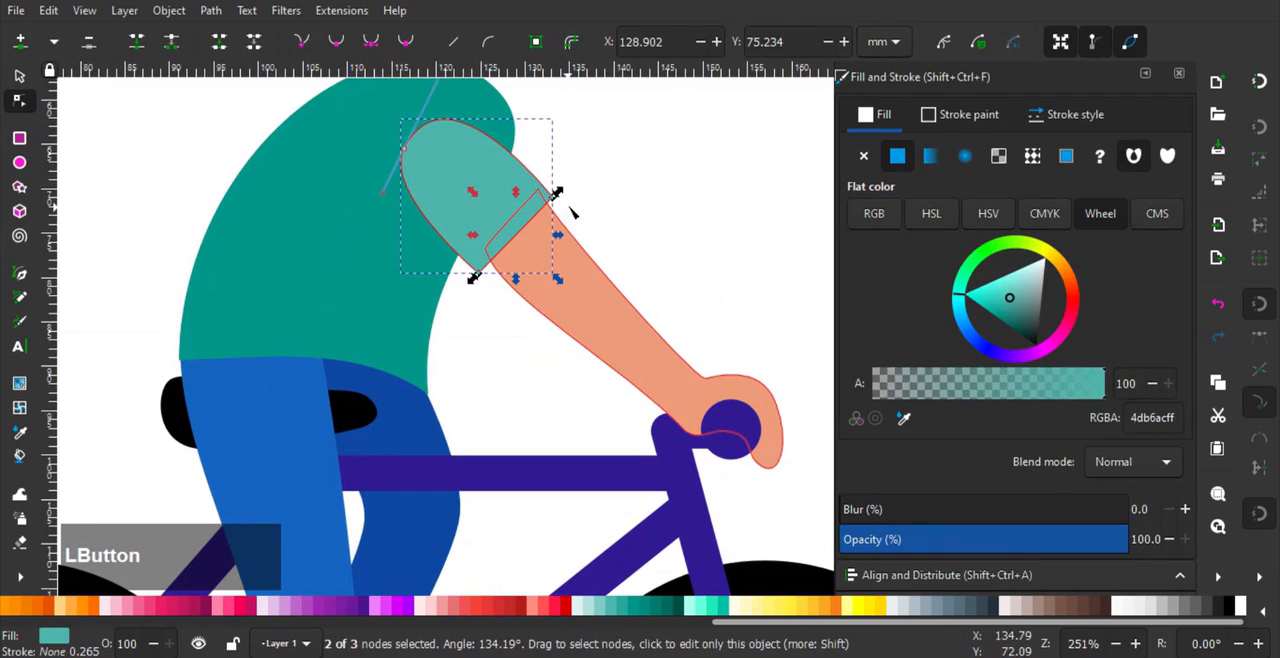
drag(553, 199, 563, 221)
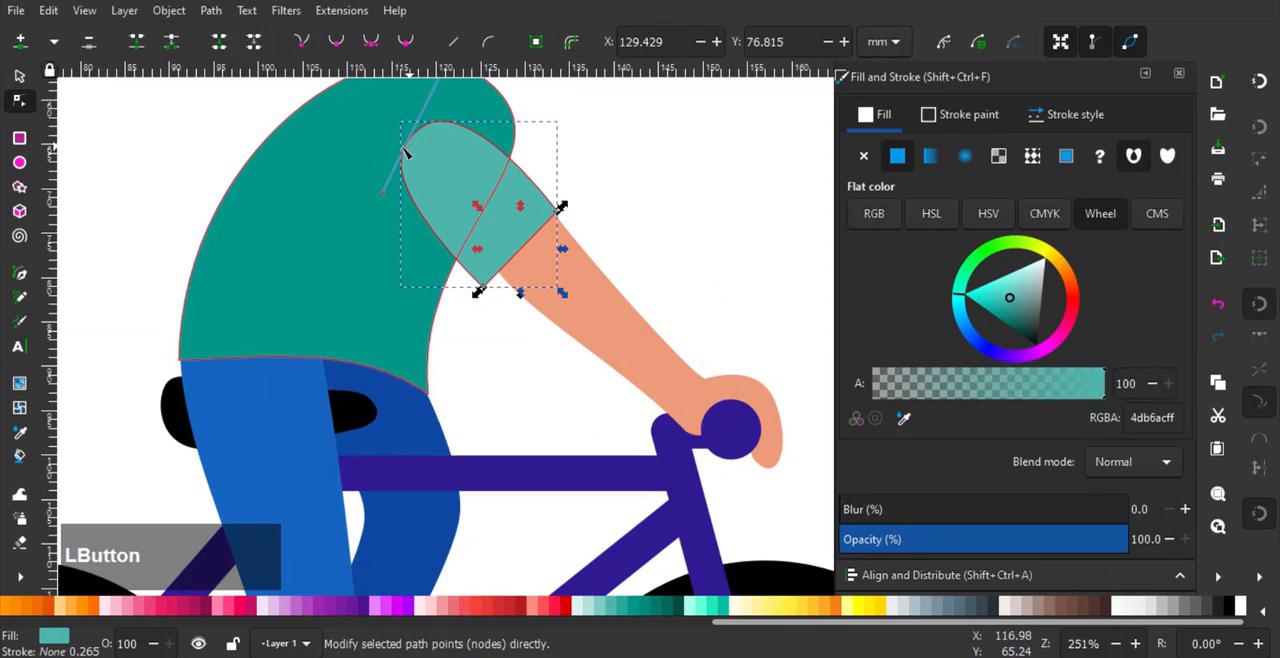
drag(403, 149, 414, 151)
drag(462, 86, 512, 127)
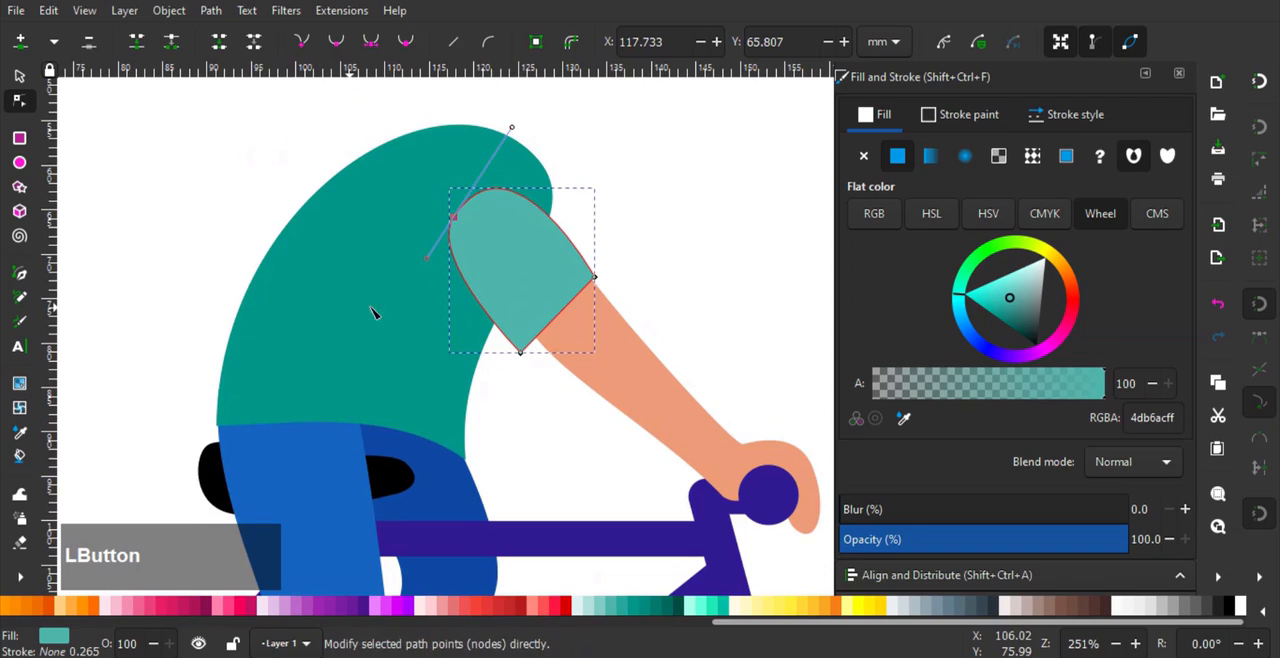
- Select the teal torso's two waist nodes and shift them slightly down and forward over the trousers
click(429, 297)
drag(501, 382, 551, 331)
drag(620, 297, 198, 450)
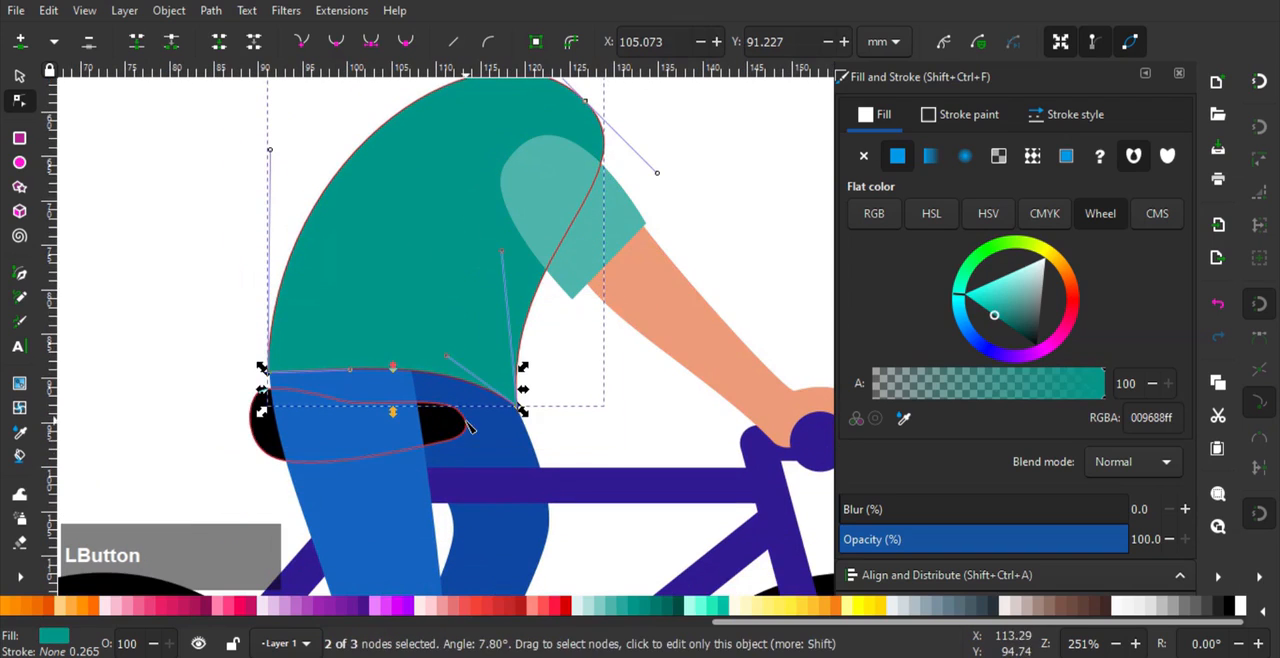
drag(519, 407, 529, 417)
- Reshape the torso's chest and shoulder by moving the shoulder node and adjusting its handles and the front waist handle
click(503, 250)
click(540, 235)
click(470, 254)
drag(519, 243, 410, 341)
drag(477, 201, 496, 213)
drag(407, 366, 418, 328)
drag(503, 217, 510, 234)
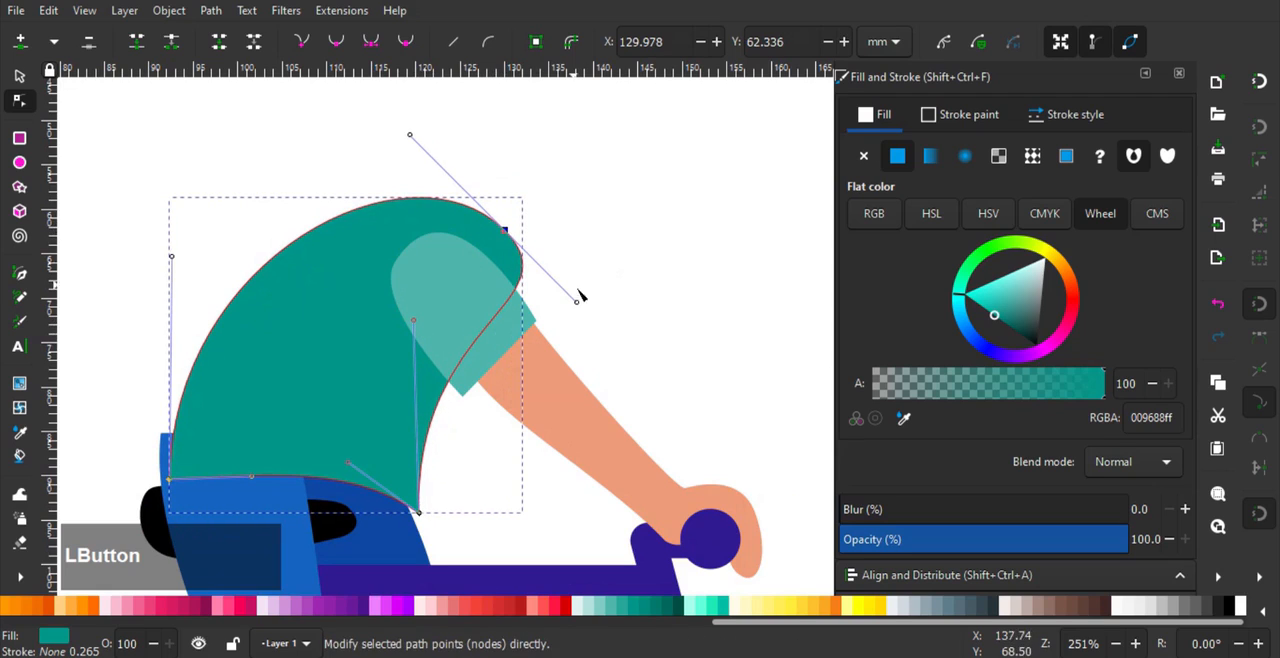
mouse_move(578, 301)
mouse_down()
mouse_move(557, 289)
mouse_move(574, 301)
mouse_up()
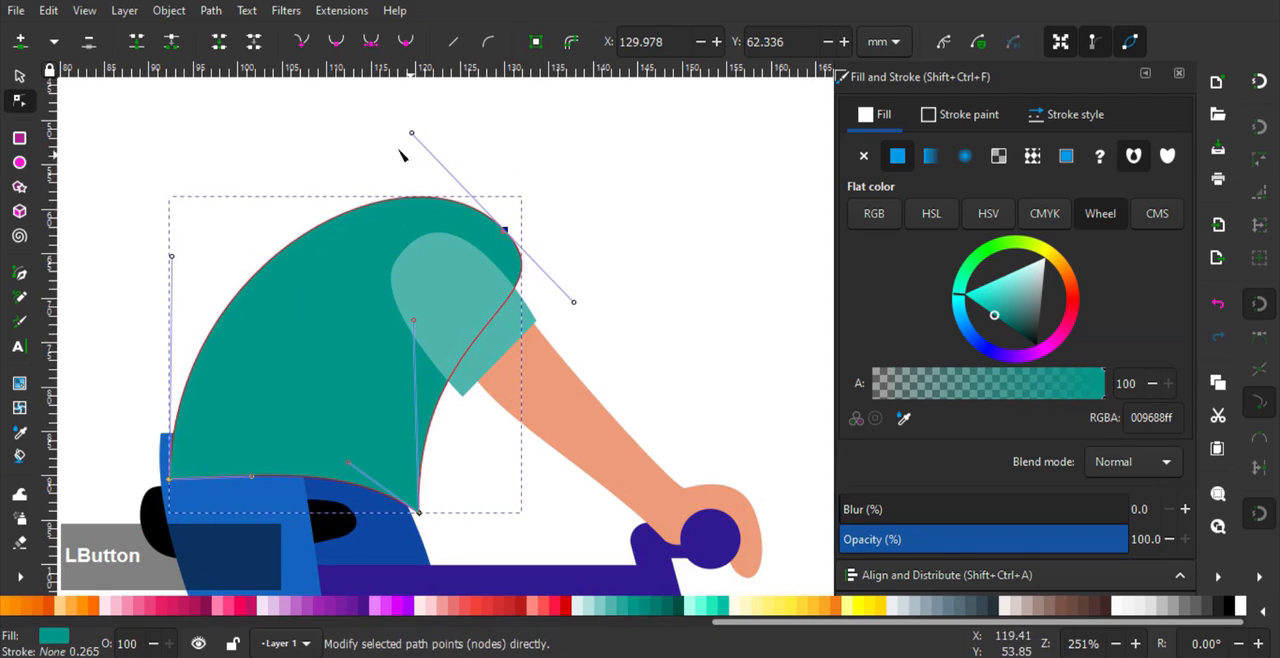
- Add a node on the torso's upper back, pull it slightly outward, and move the rear waist node forward
drag(177, 257, 189, 240)
key(ctrl+z)
drag(322, 229, 330, 215)
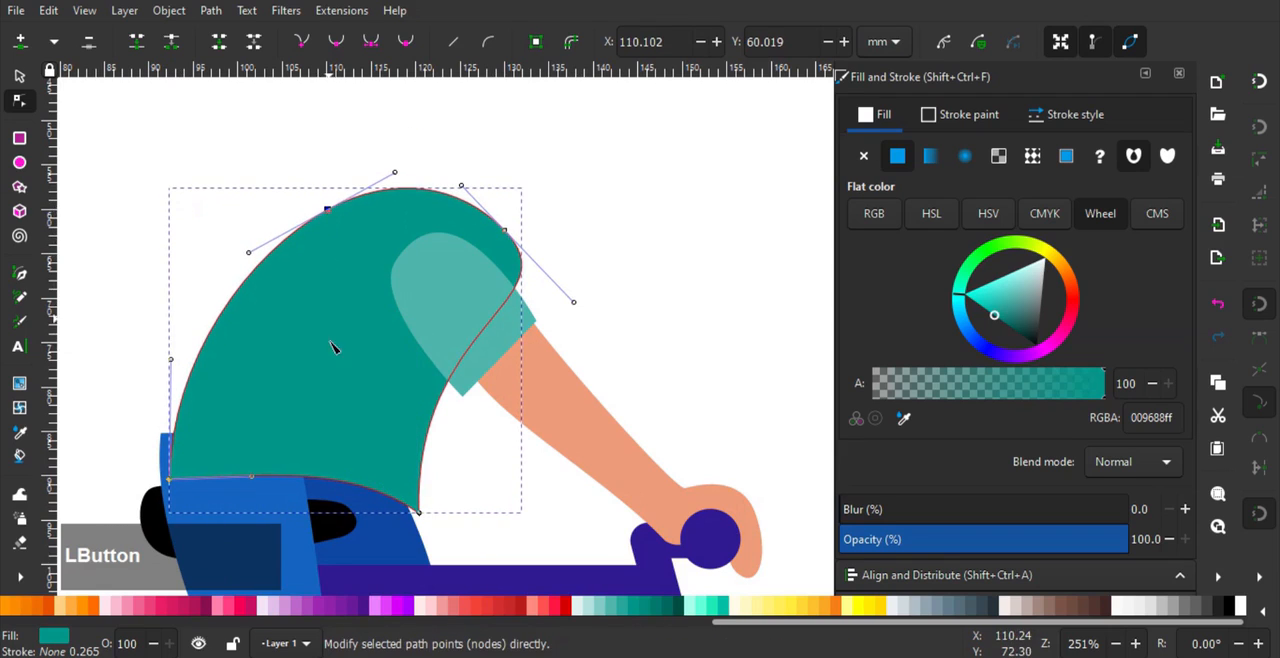
middle_click(202, 412)
drag(190, 430, 199, 429)
- Move the near leg's two top nodes forward under the shirt and straighten its front edge with the hip handle
click(214, 457)
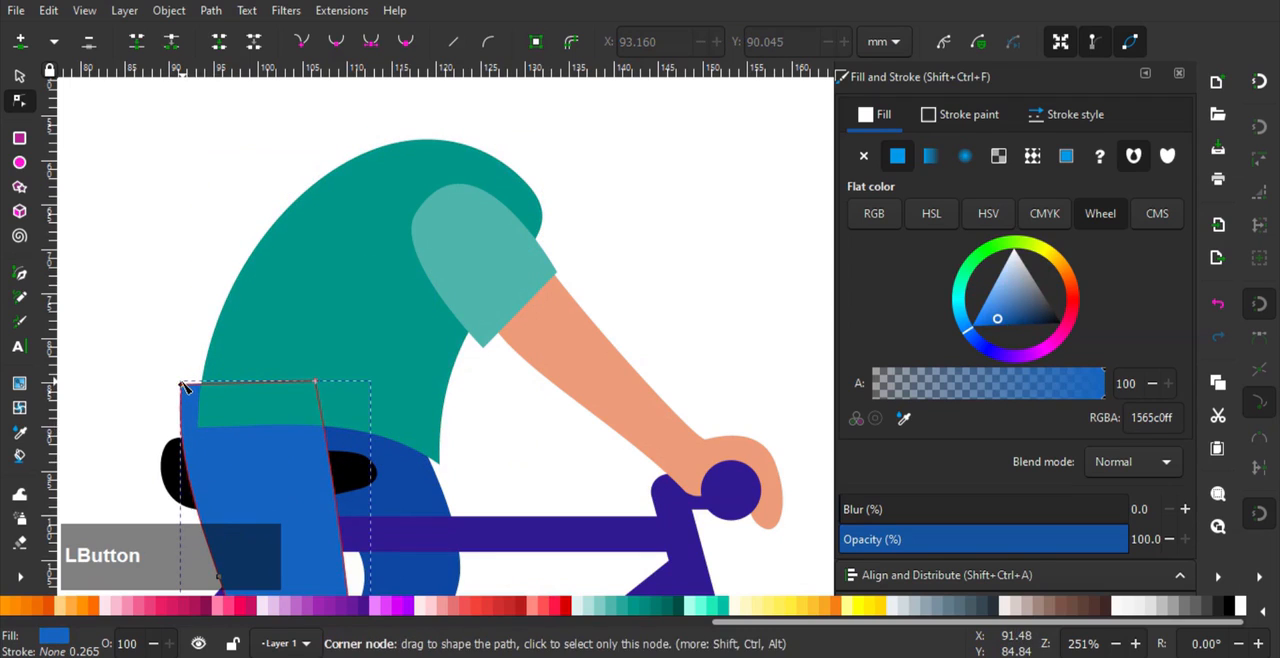
drag(205, 388, 222, 386)
middle_click(263, 435)
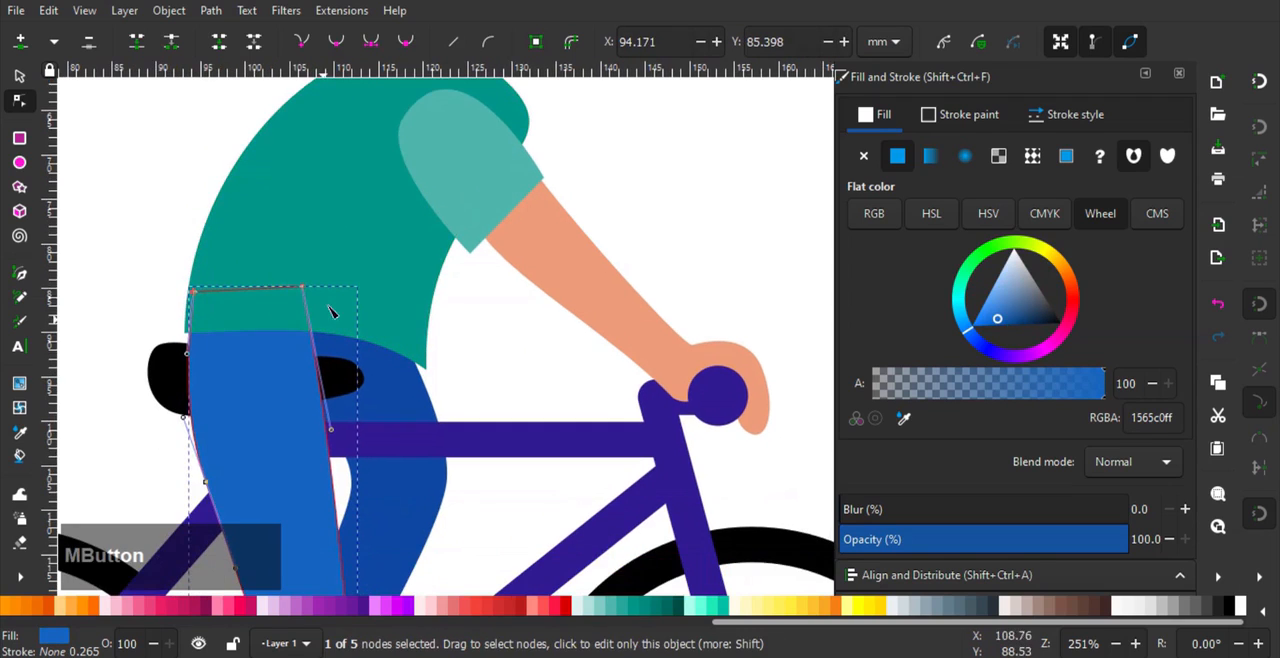
drag(305, 293, 331, 292)
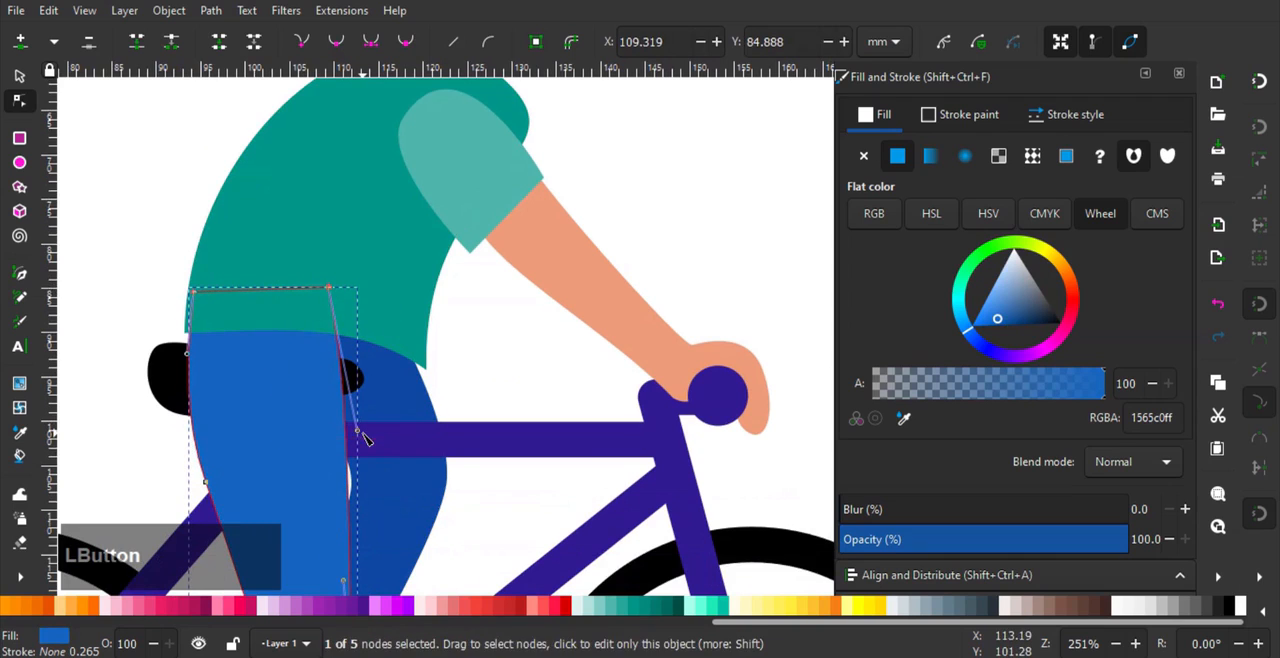
mouse_move(357, 432)
mouse_down()
mouse_move(322, 433)
mouse_move(335, 434)
mouse_up()
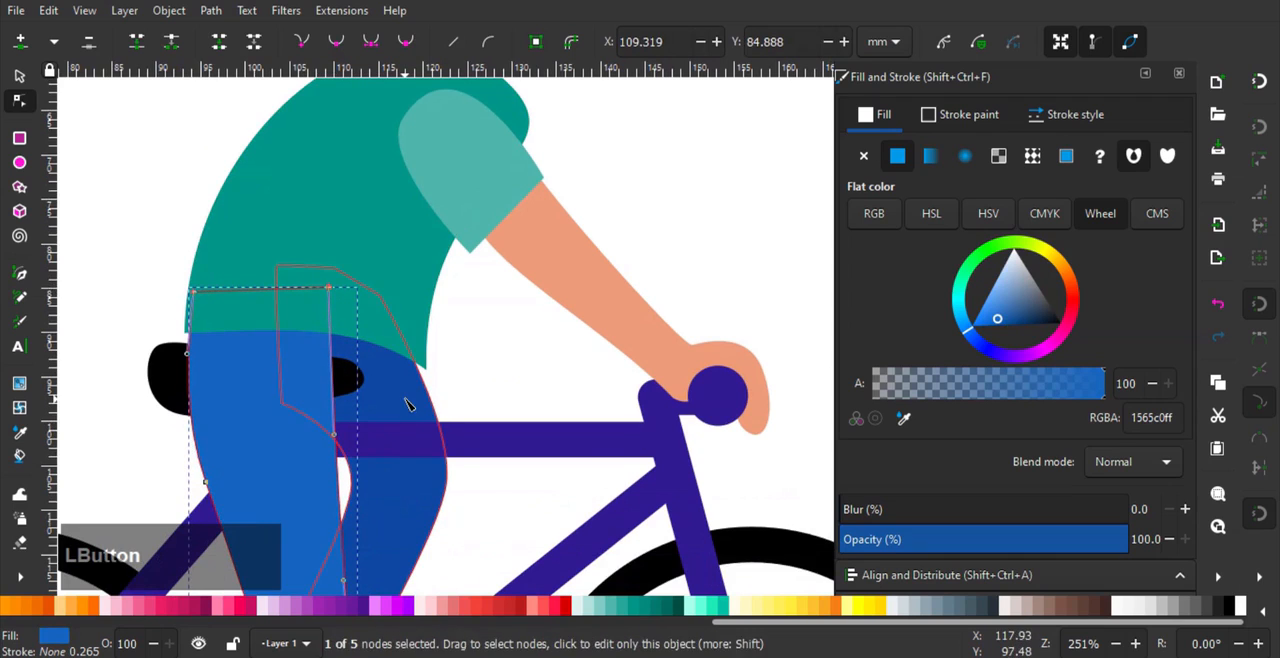
- Nudge the far leg's front hip node forward and the near leg's rear thigh node inward
click(405, 398)
drag(380, 295, 390, 293)
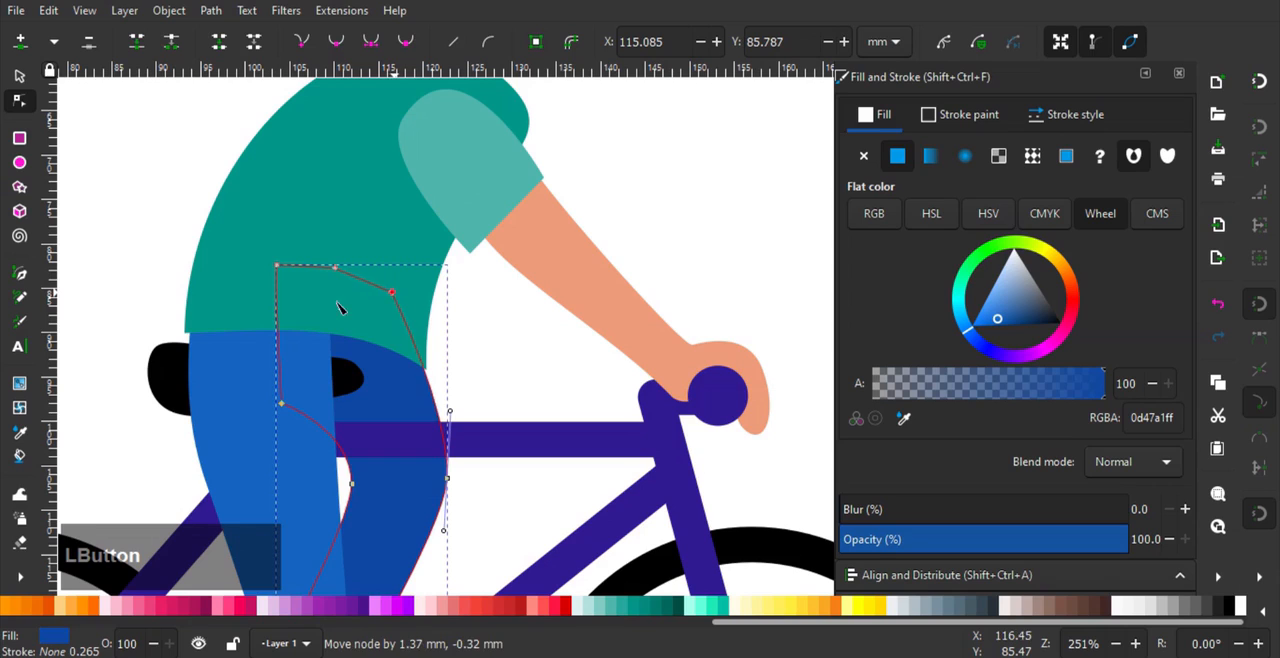
click(205, 370)
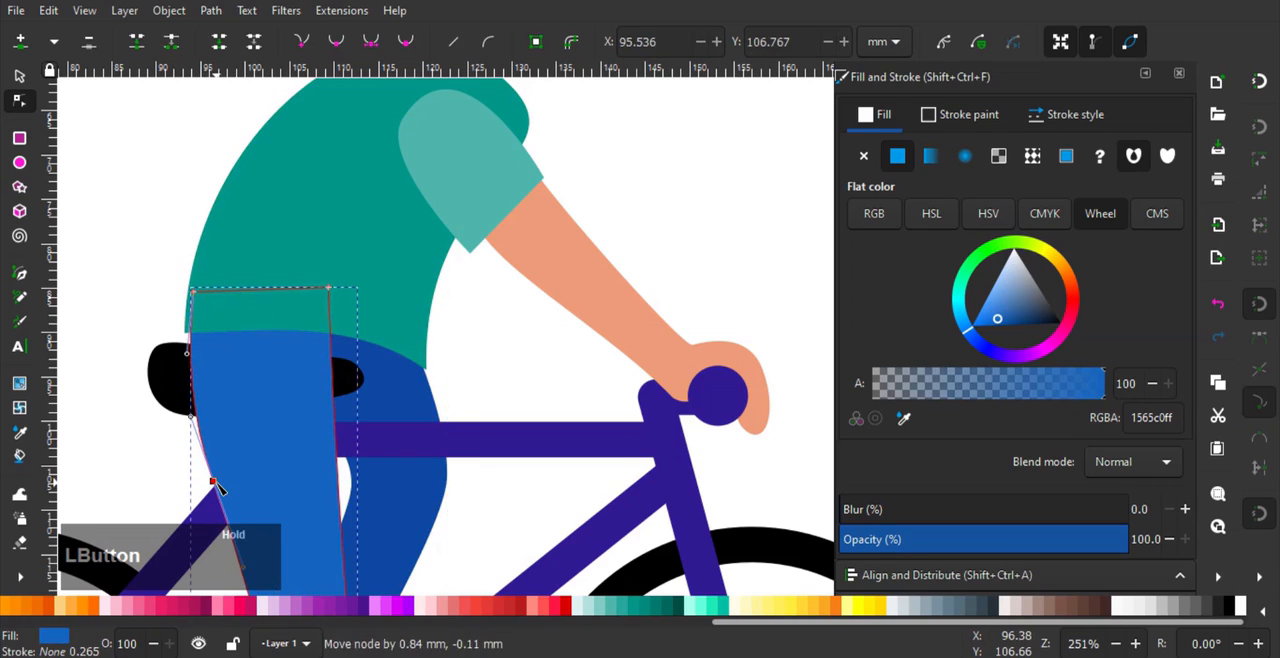
drag(190, 374, 175, 311)
click(127, 252)
- Move the black saddle slightly forward beneath the rider
scroll(171, 249, down, 3)
drag(185, 258, 301, 255)
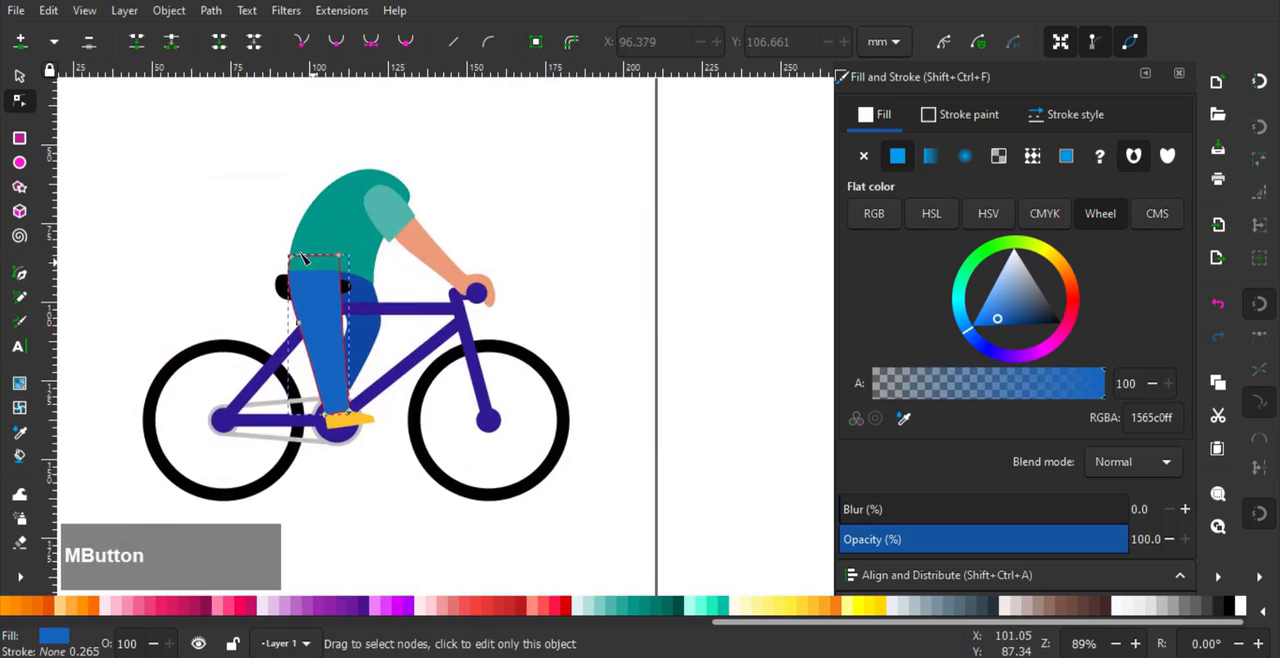
scroll(303, 258, up, 2)
click(19, 77)
click(191, 263)
scroll(192, 264, down, 2)
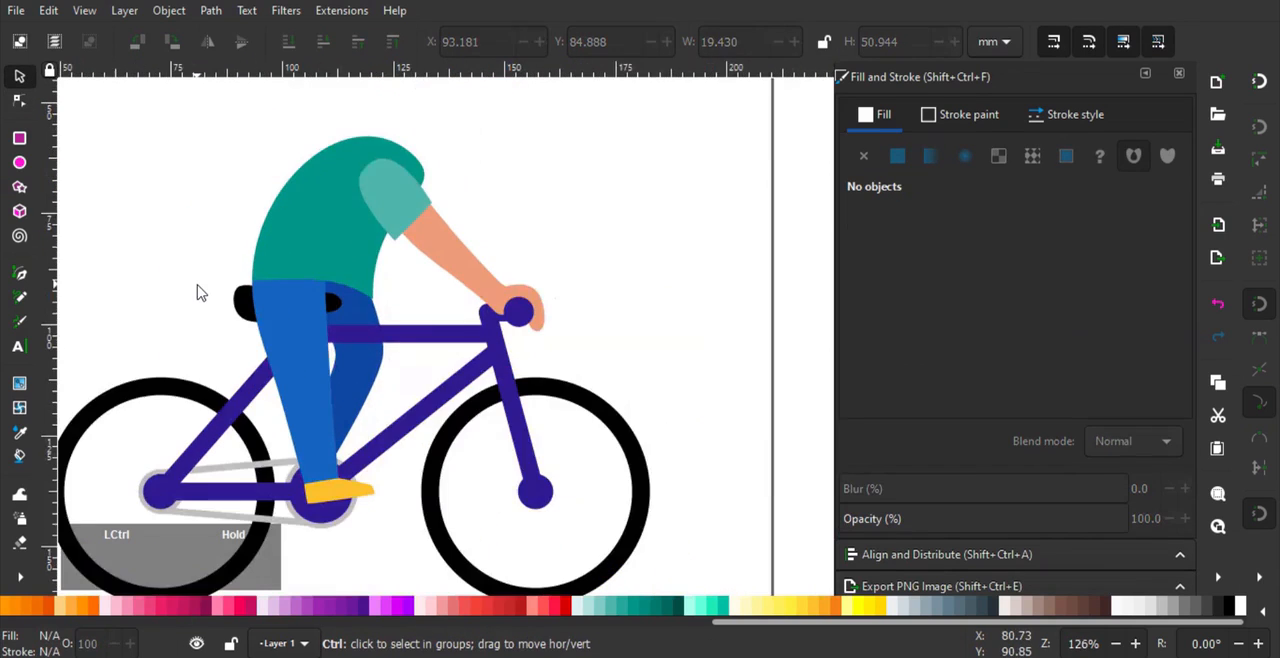
scroll(199, 286, up, 1)
scroll(243, 322, up, 1)
click(237, 302)
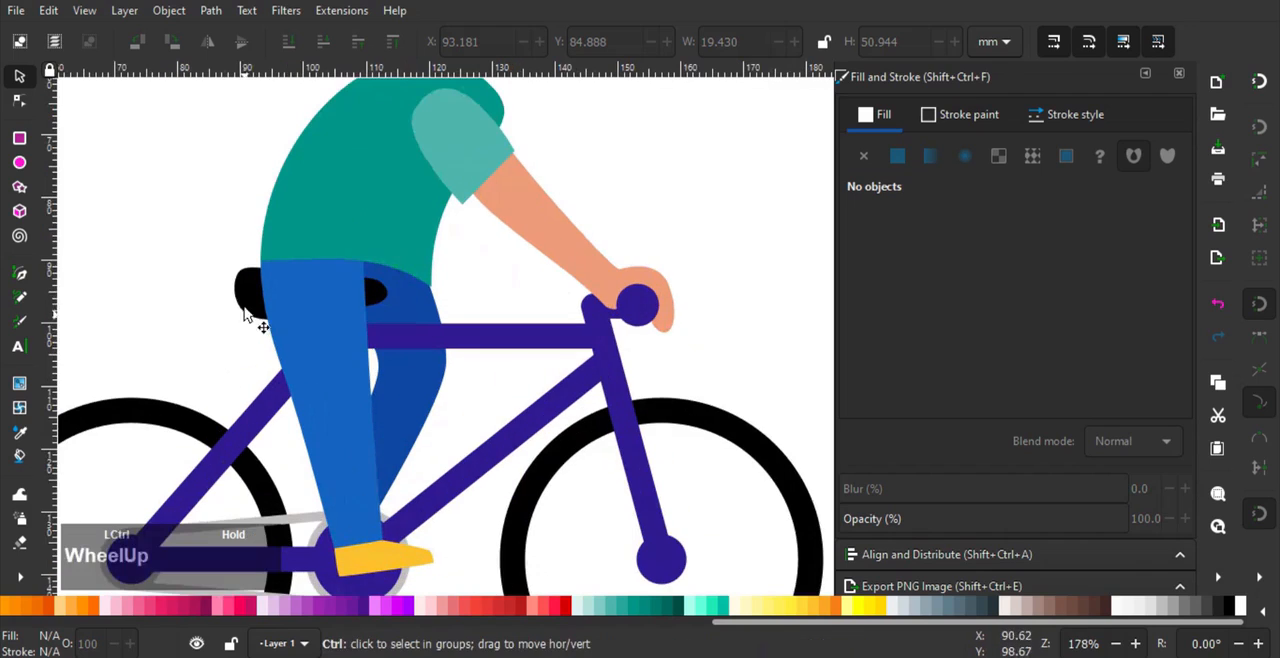
drag(232, 293, 254, 302)
key(ctrl+z)
scroll(240, 302, up, 1)
scroll(262, 305, down, 2)
click(190, 272)
scroll(320, 234, down, 1)
- Shift the near leg's front hip node further forward and bend the thigh's front edge with its handle
drag(347, 262, 354, 359)
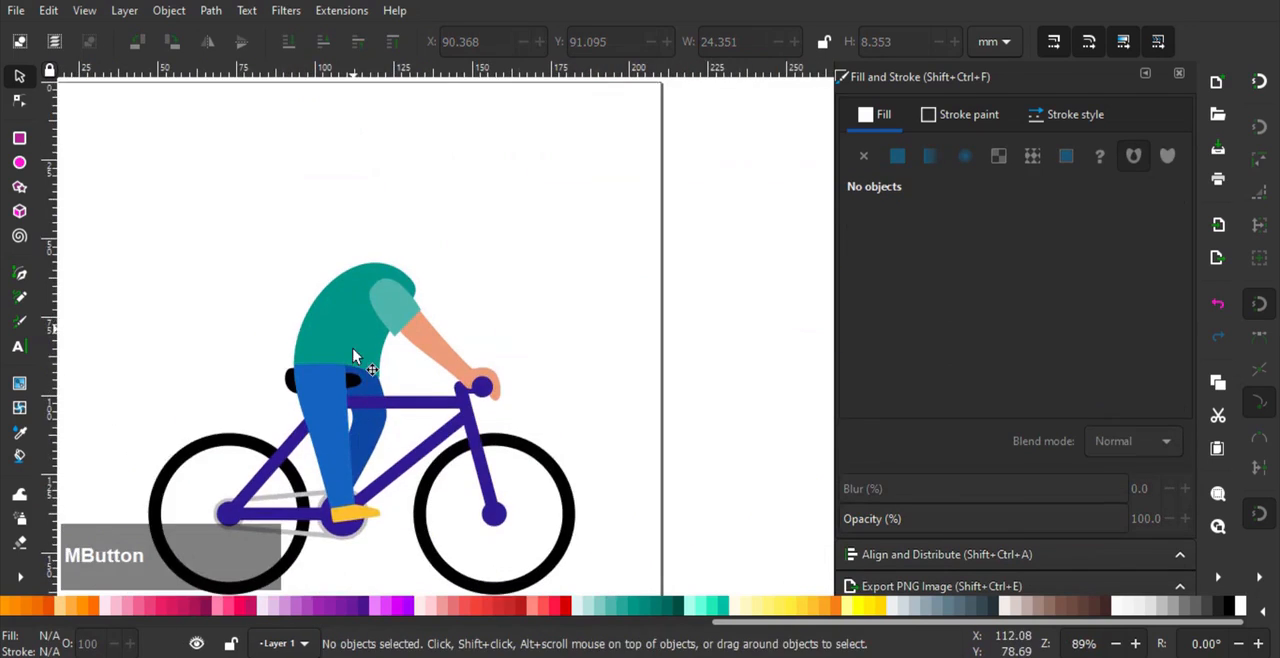
scroll(354, 361, up, 2)
double_click(343, 395)
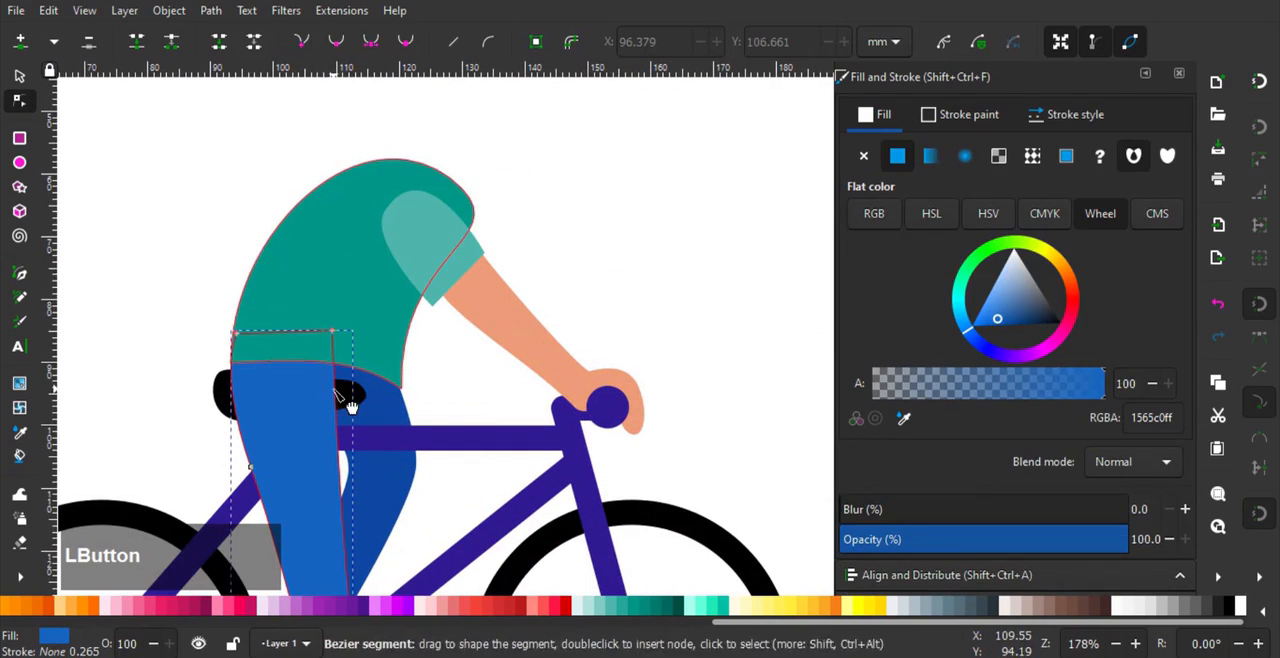
mouse_move(352, 436)
mouse_down()
mouse_move(337, 442)
mouse_move(335, 425)
mouse_up()
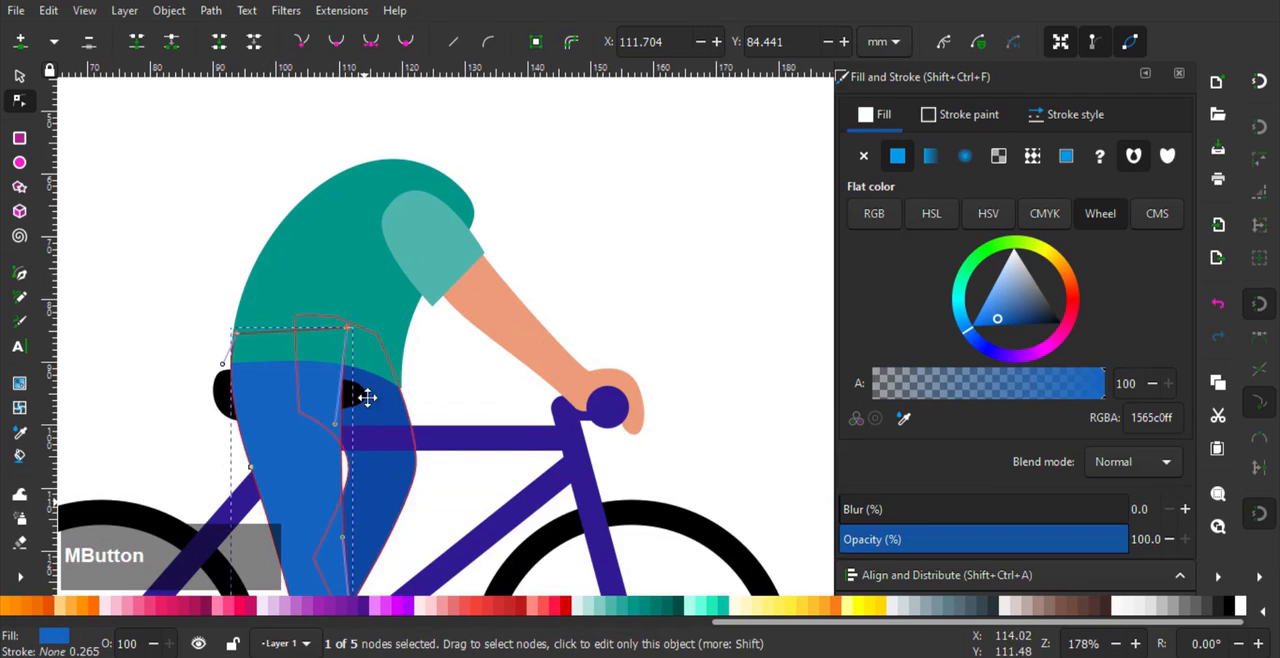
- Select the far leg's front and back knee nodes and move them slightly forward and down
drag(357, 568, 382, 387)
click(414, 347)
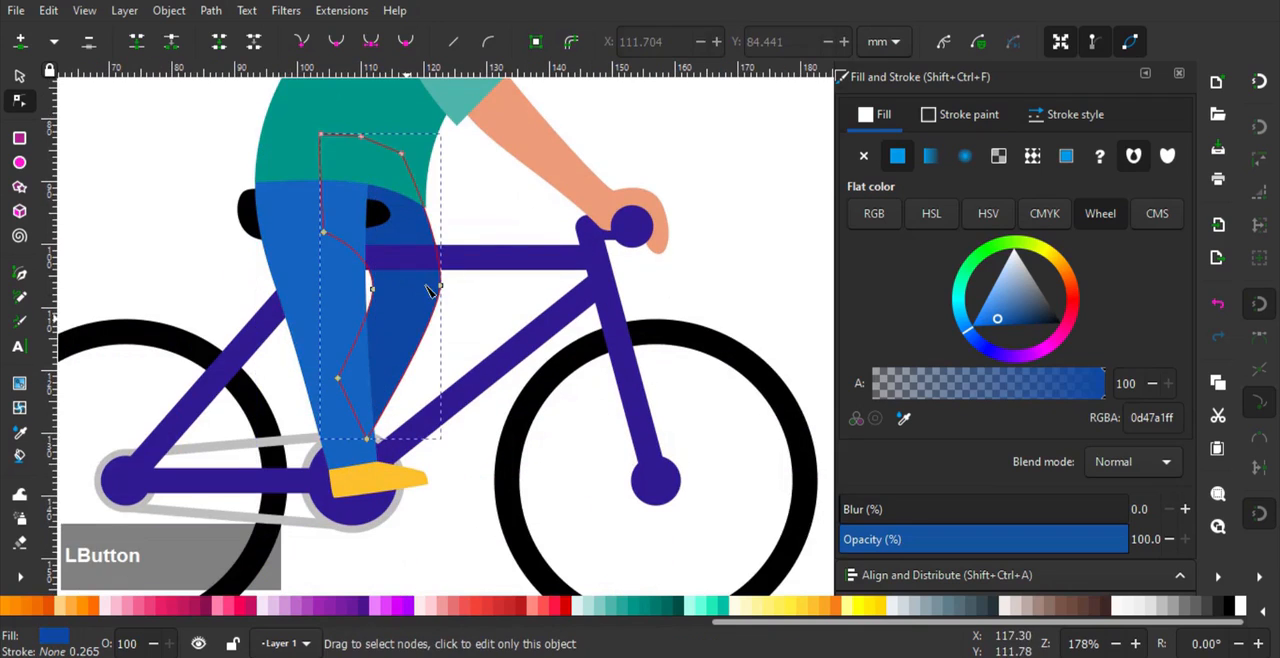
drag(341, 322, 343, 320)
drag(438, 286, 449, 297)
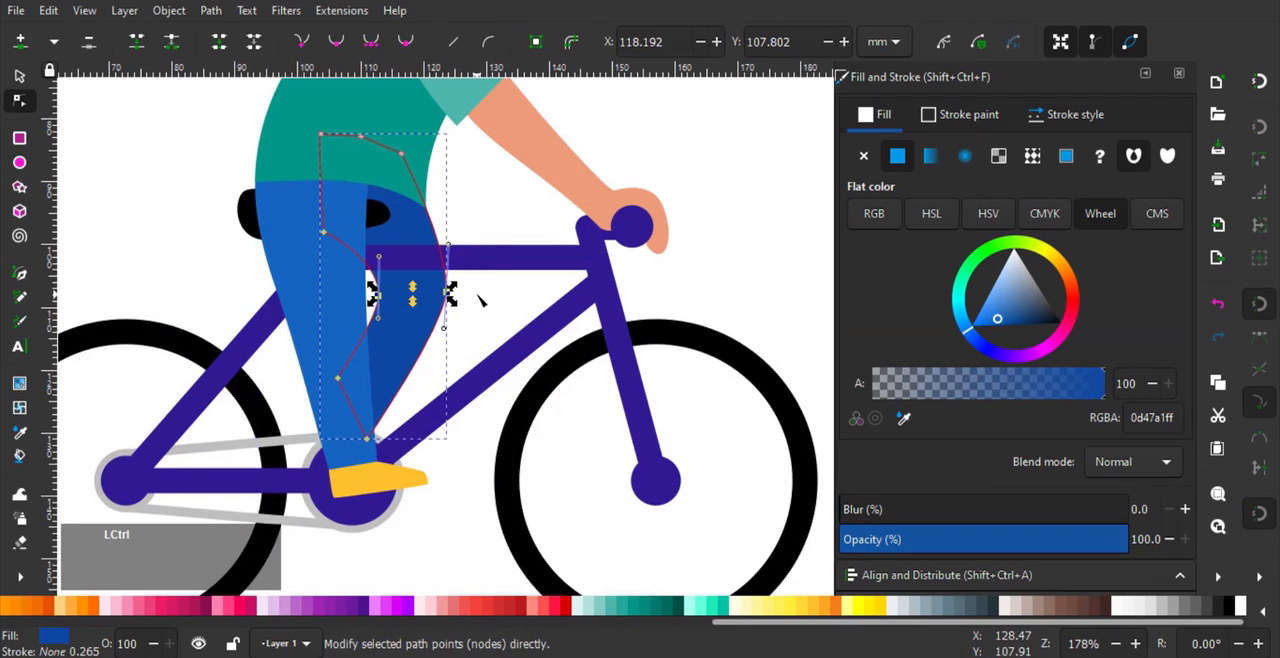
ctrl+scroll(447, 300, up, 4)
click(558, 210)
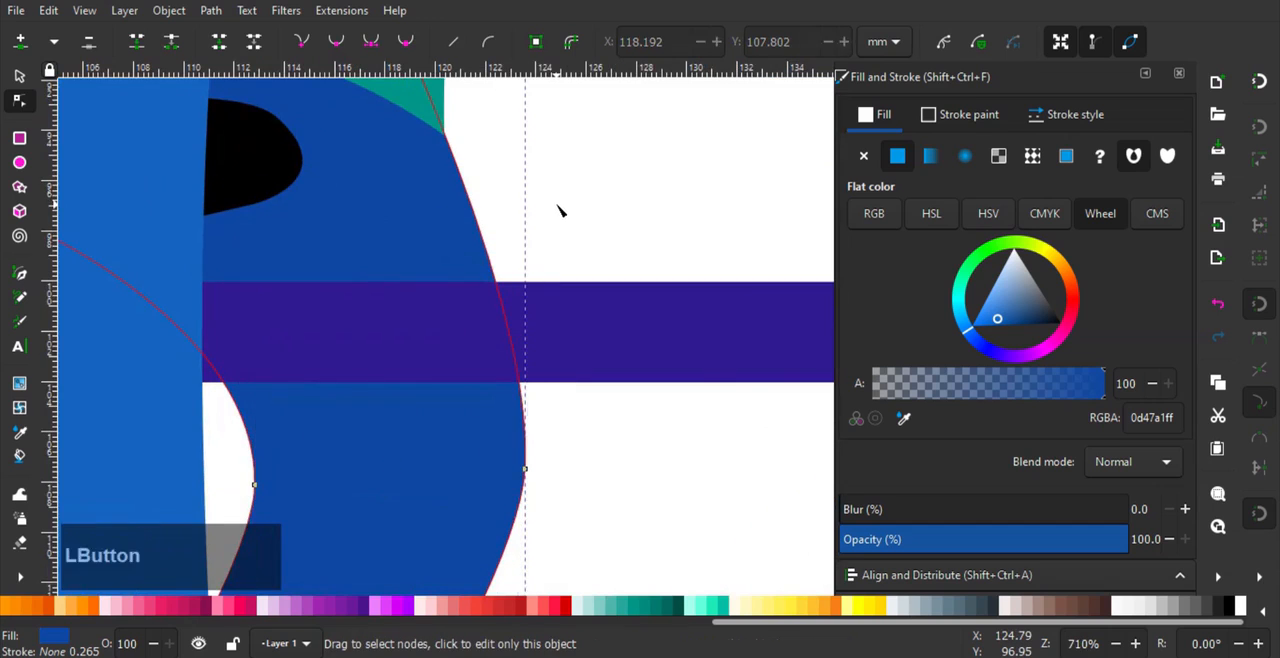
ctrl+scroll(540, 250, down, 2)
- Draw a closed four-sided neck shape rising from the front of the shoulders and send it behind the torso
ctrl+scroll(512, 363, down, 3)
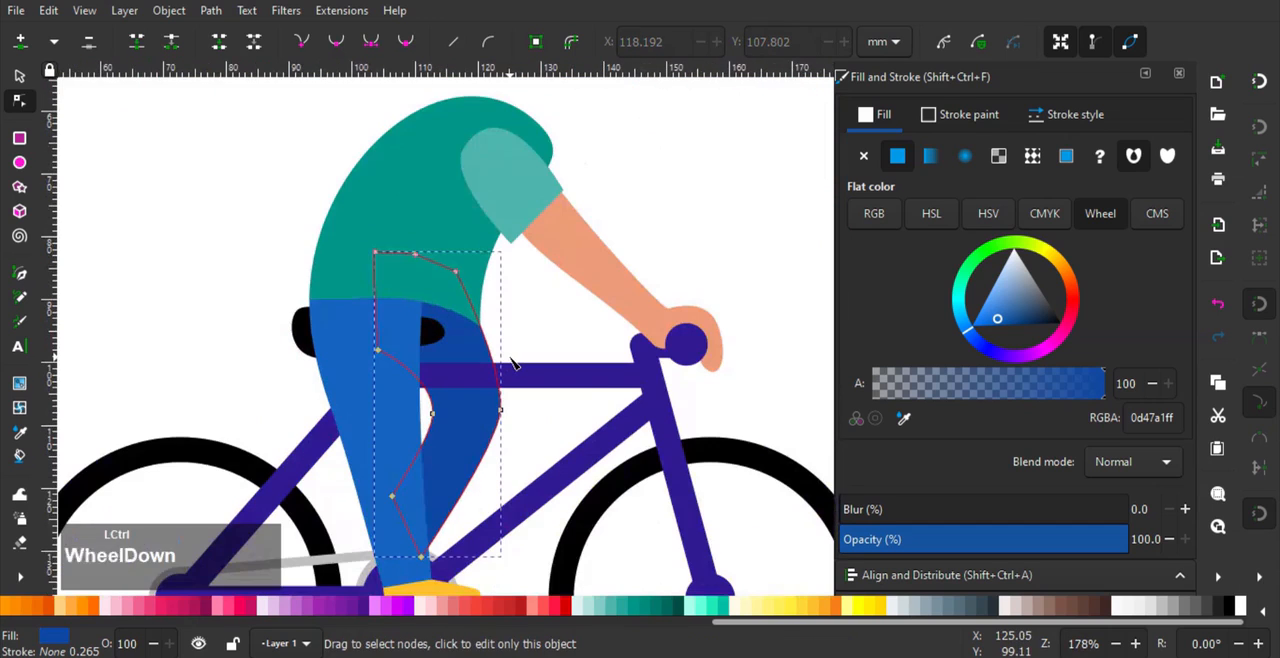
- Draw a closed four-sided neck shape rising from the front of the shoulders and send it behind the torso
click(190, 183)
ctrl+scroll(520, 203, down, 1)
ctrl+scroll(530, 196, up, 2)
drag(537, 188, 485, 258)
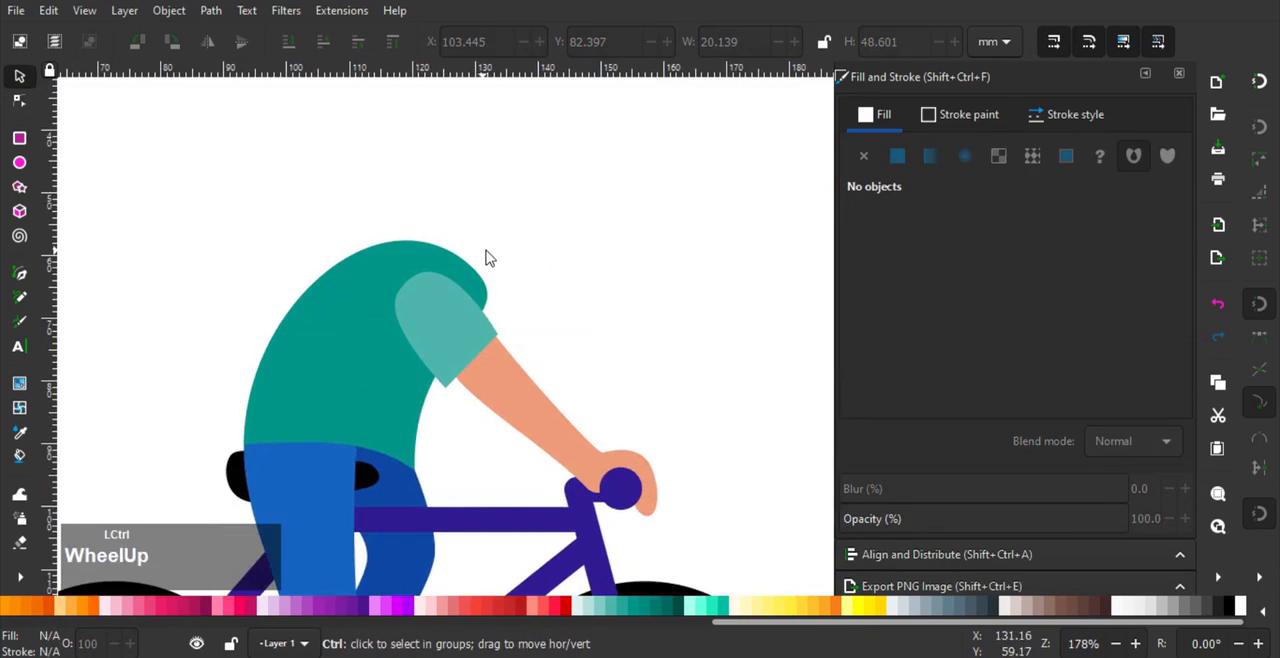
ctrl+scroll(485, 258, up, 1)
click(27, 280)
ctrl+scroll(443, 257, up, 2)
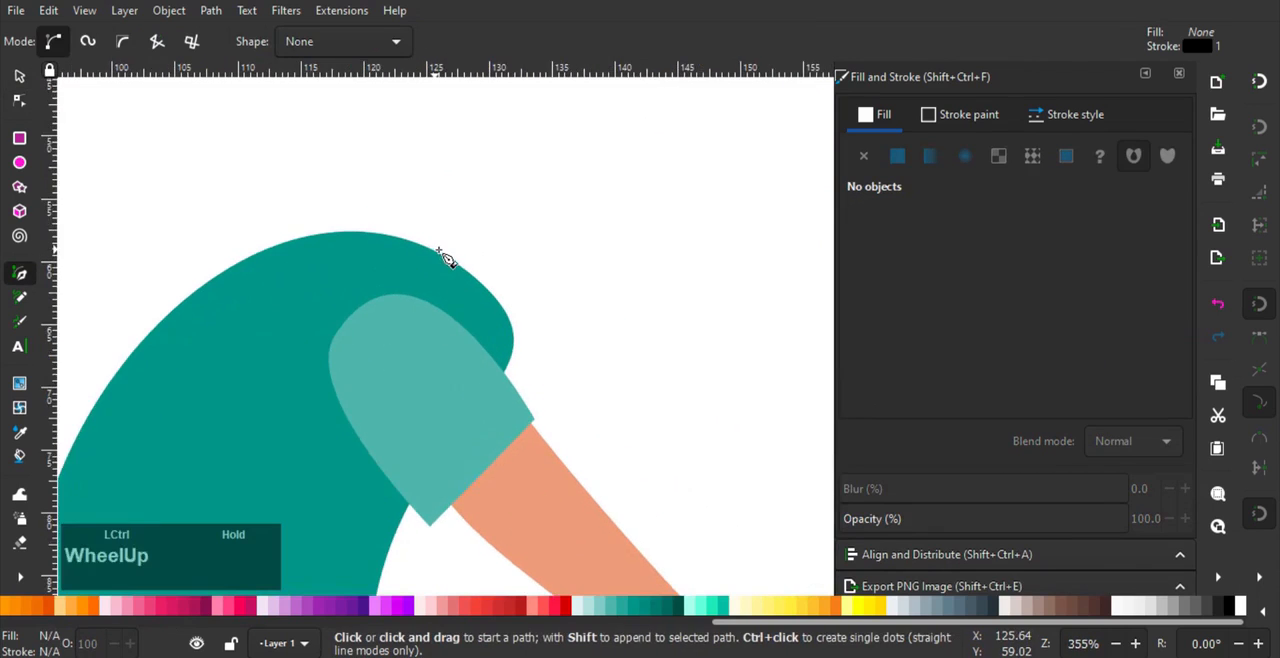
click(338, 256)
click(558, 163)
click(612, 274)
click(461, 328)
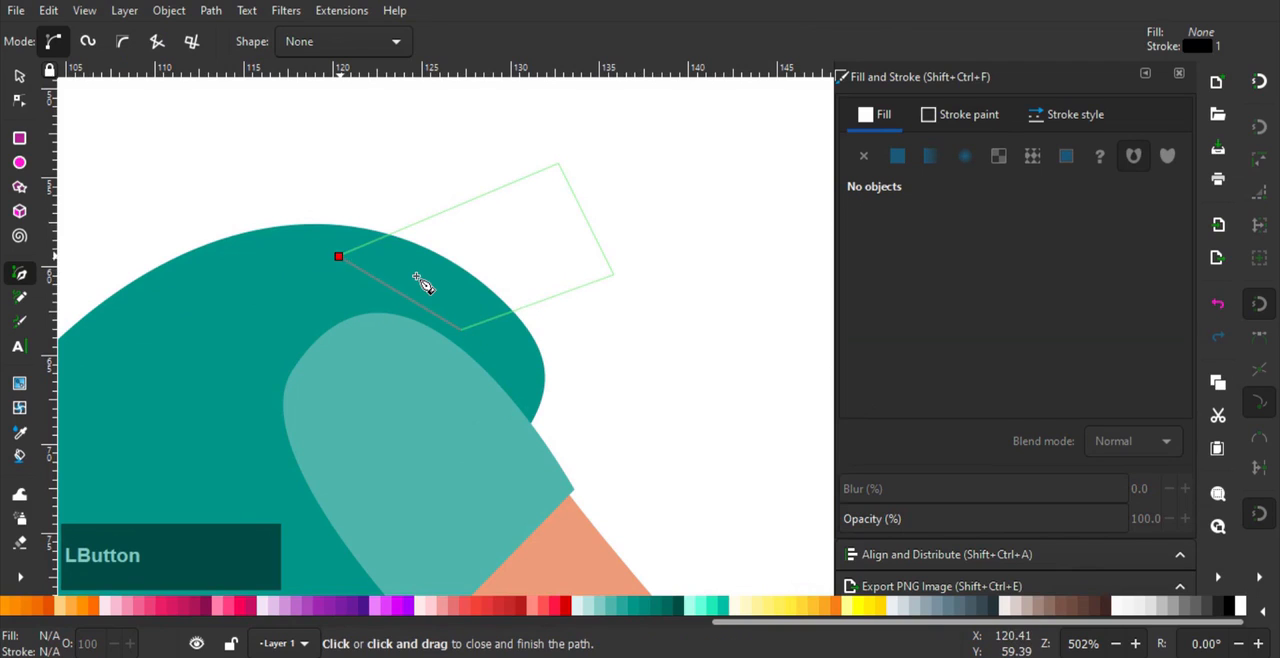
key(End)
- Remove the neck shape's stroke and fill it with the arm's skin tone, ed9c79ff
click(932, 116)
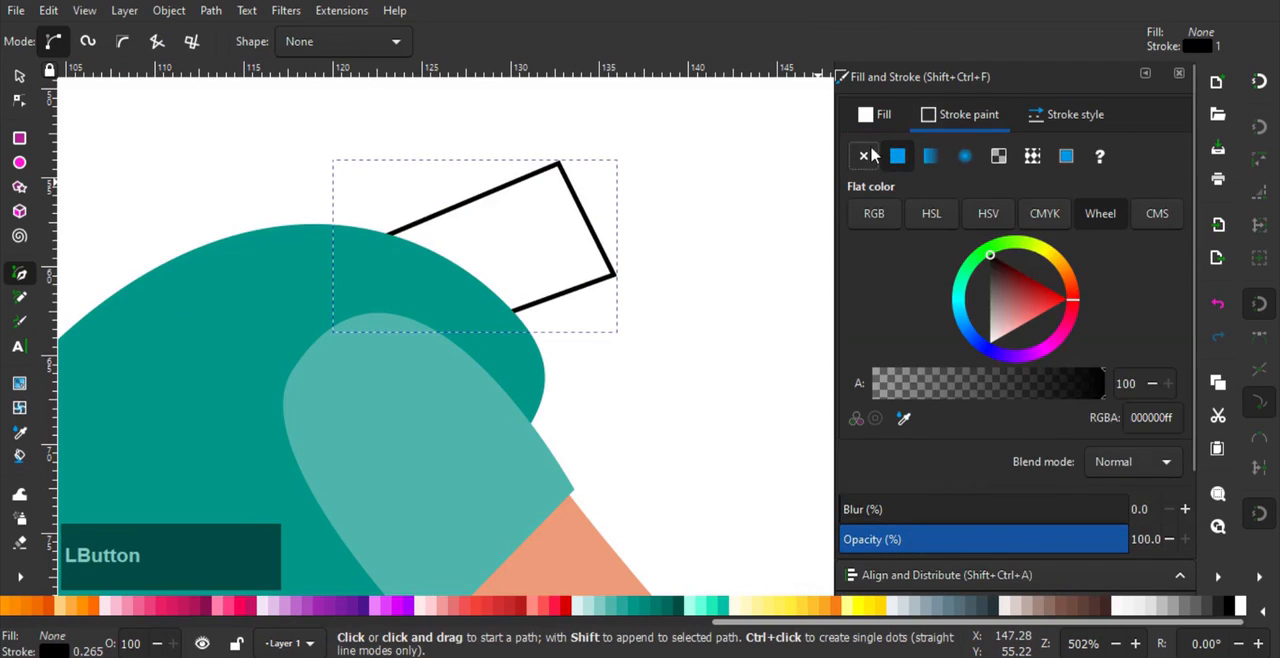
click(864, 156)
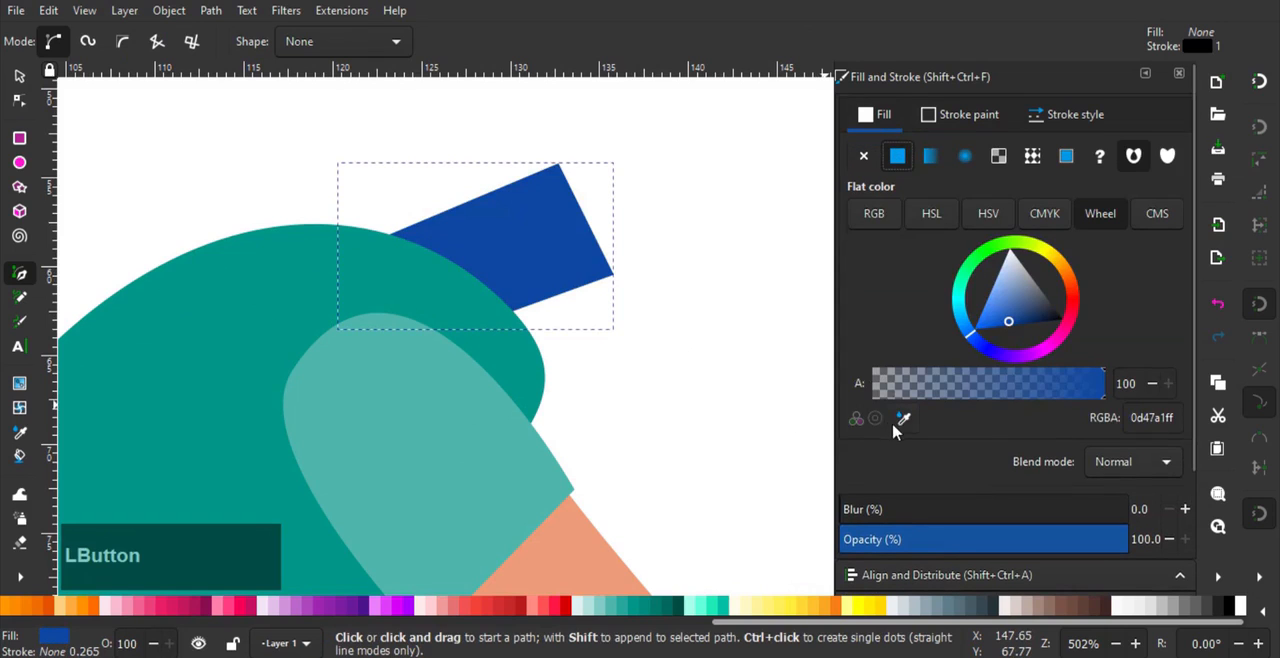
click(901, 420)
click(598, 574)
scroll(585, 348, down, 1)
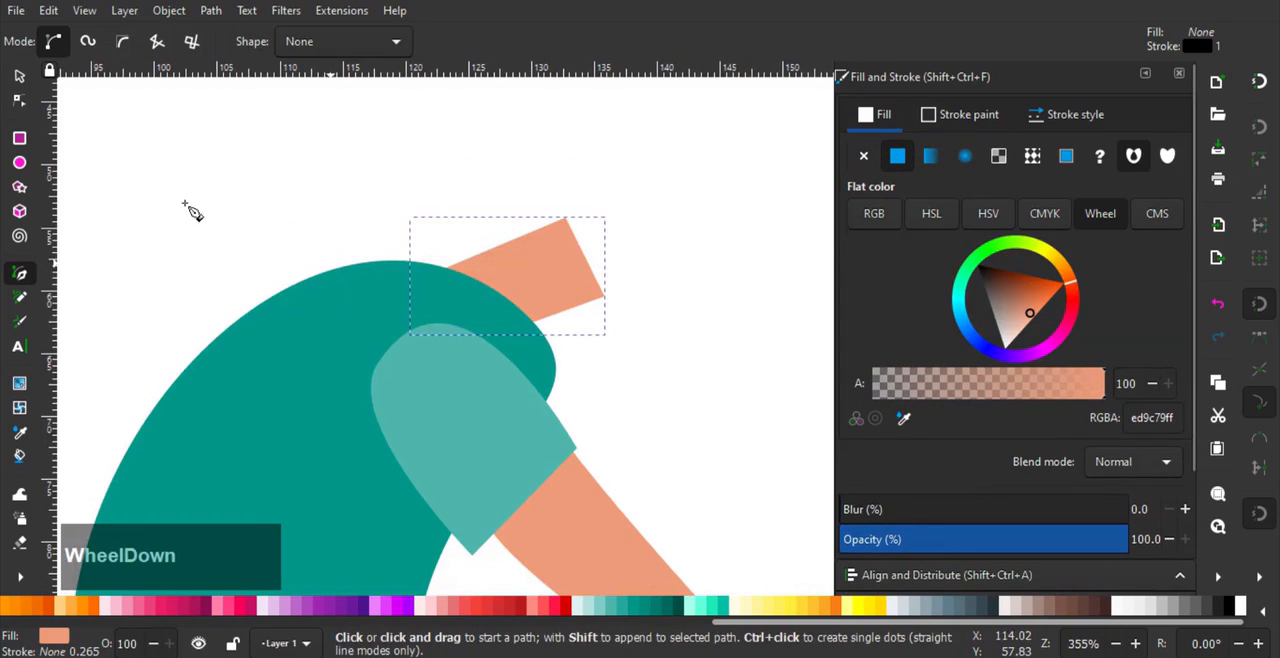
- Reposition the neck's corner nodes and bend its back and front edges into inward curves
click(19, 102)
drag(500, 337, 522, 372)
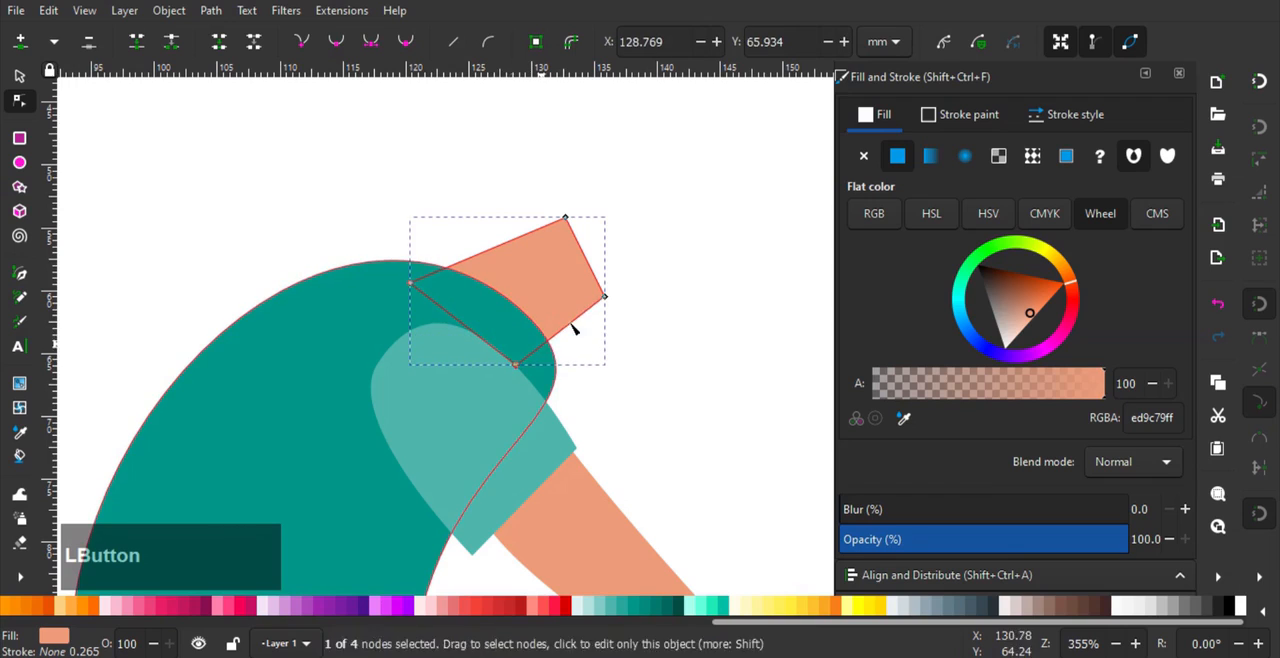
drag(604, 297, 590, 284)
drag(534, 216, 510, 206)
drag(489, 255, 491, 260)
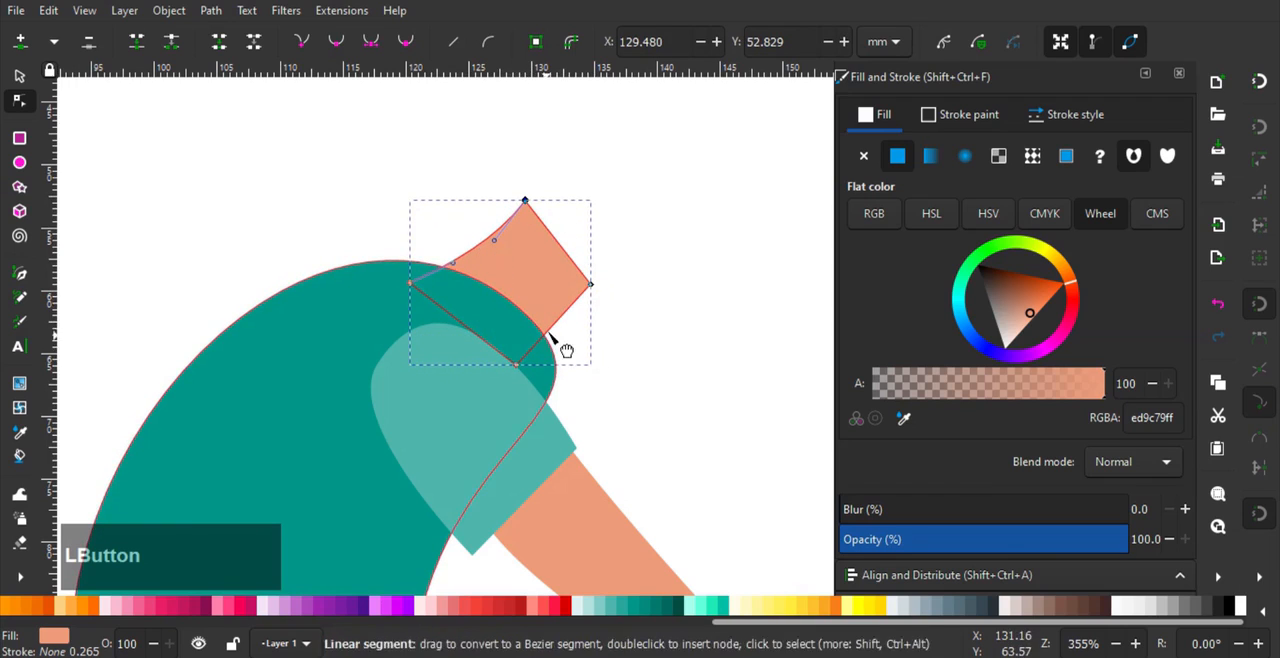
drag(563, 349, 563, 340)
- Draw a skin-toned circle about 21.8 mm across for the head and place it over the top of the neck
click(20, 163)
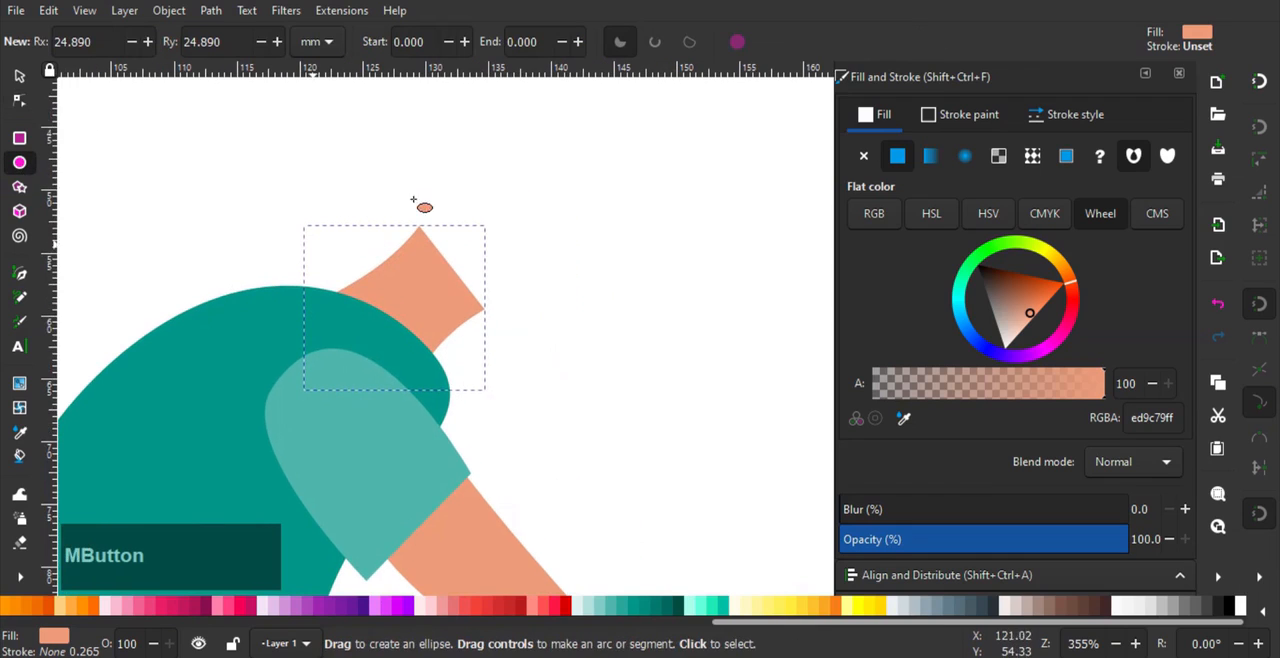
drag(414, 119, 689, 400)
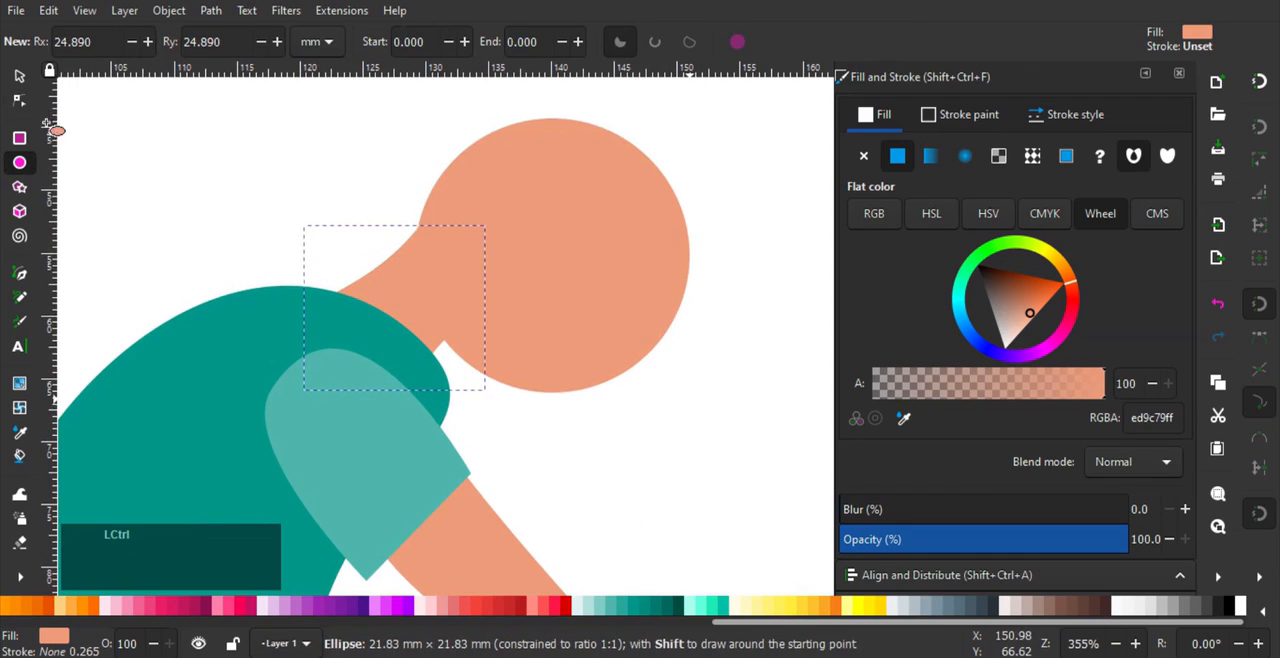
click(19, 76)
drag(489, 233, 468, 190)
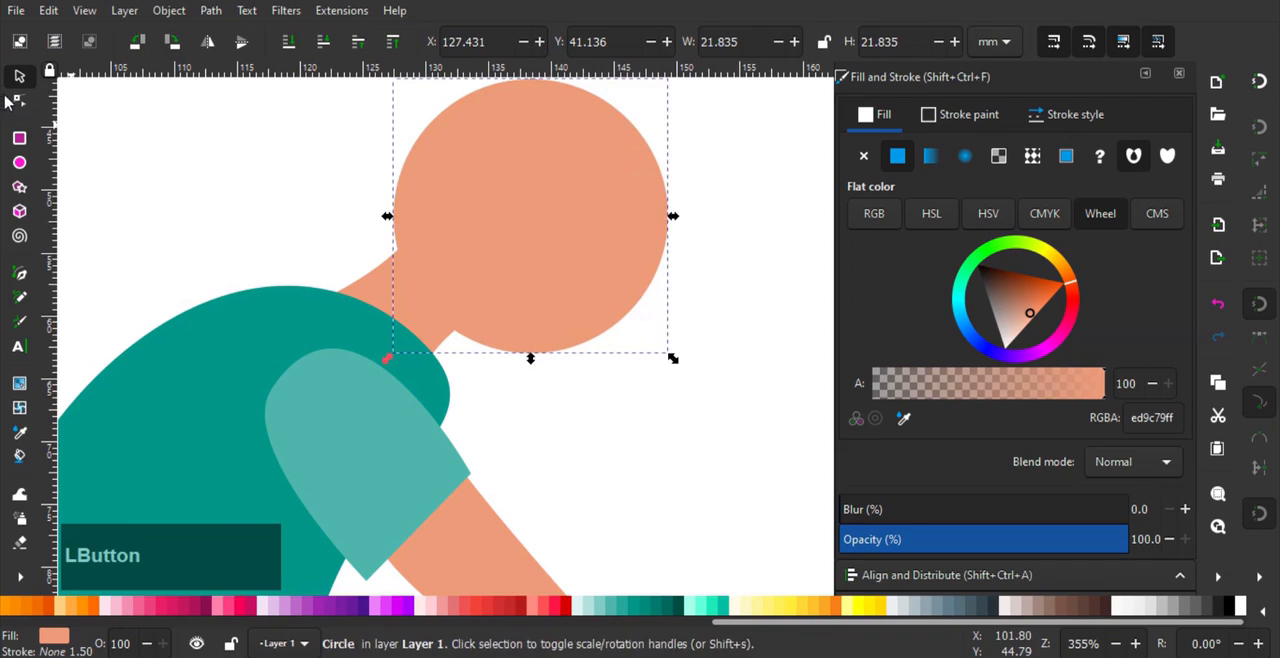
- Convert the head circle to a path, pull its lowest node down and forward as a chin, and move the front node inward
click(19, 101)
drag(534, 94, 490, 125)
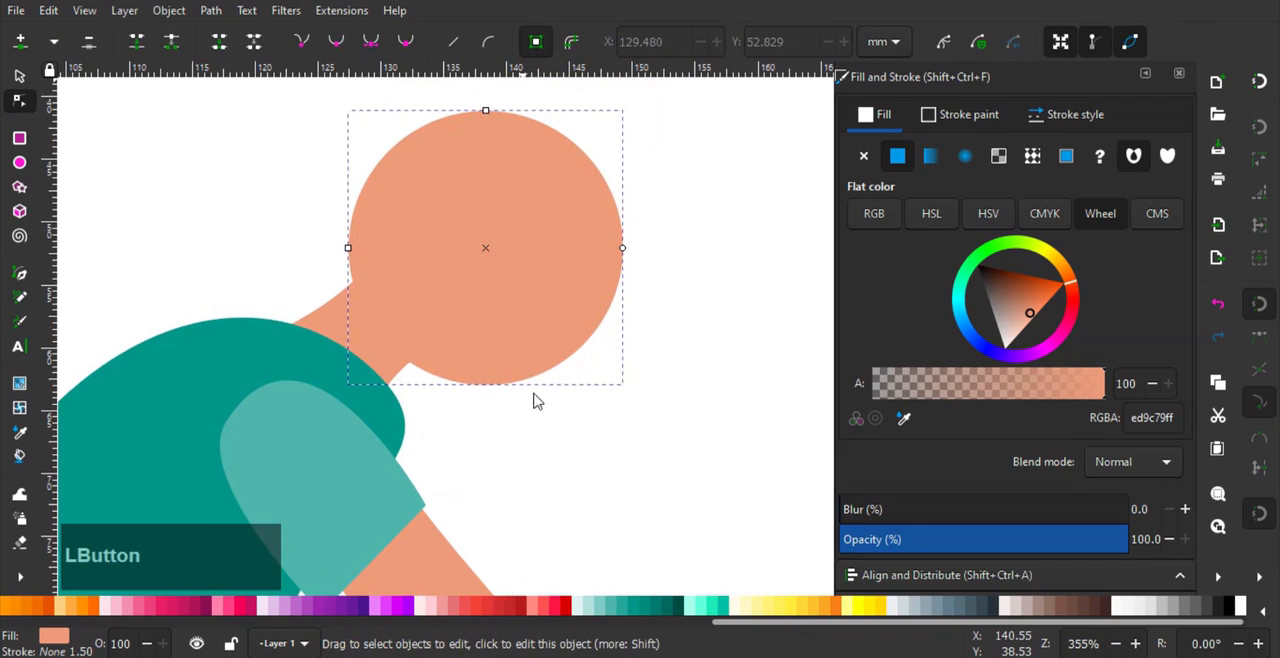
drag(485, 384, 521, 402)
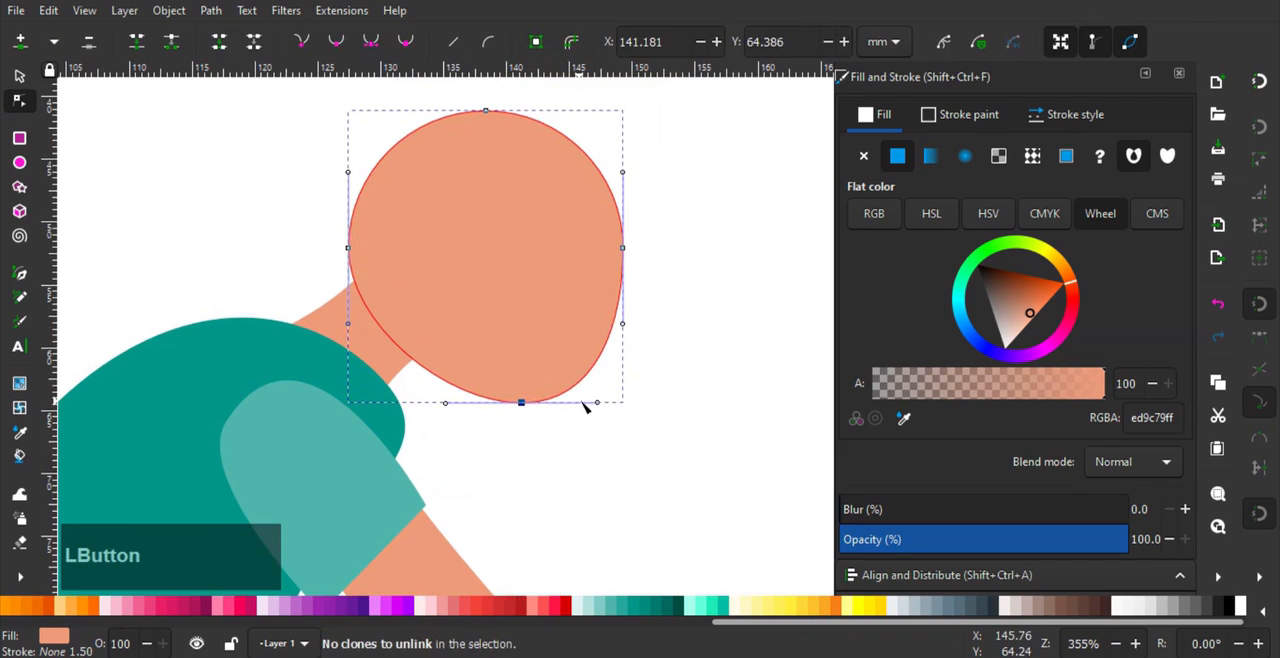
drag(634, 263, 611, 251)
key(ctrl+z)
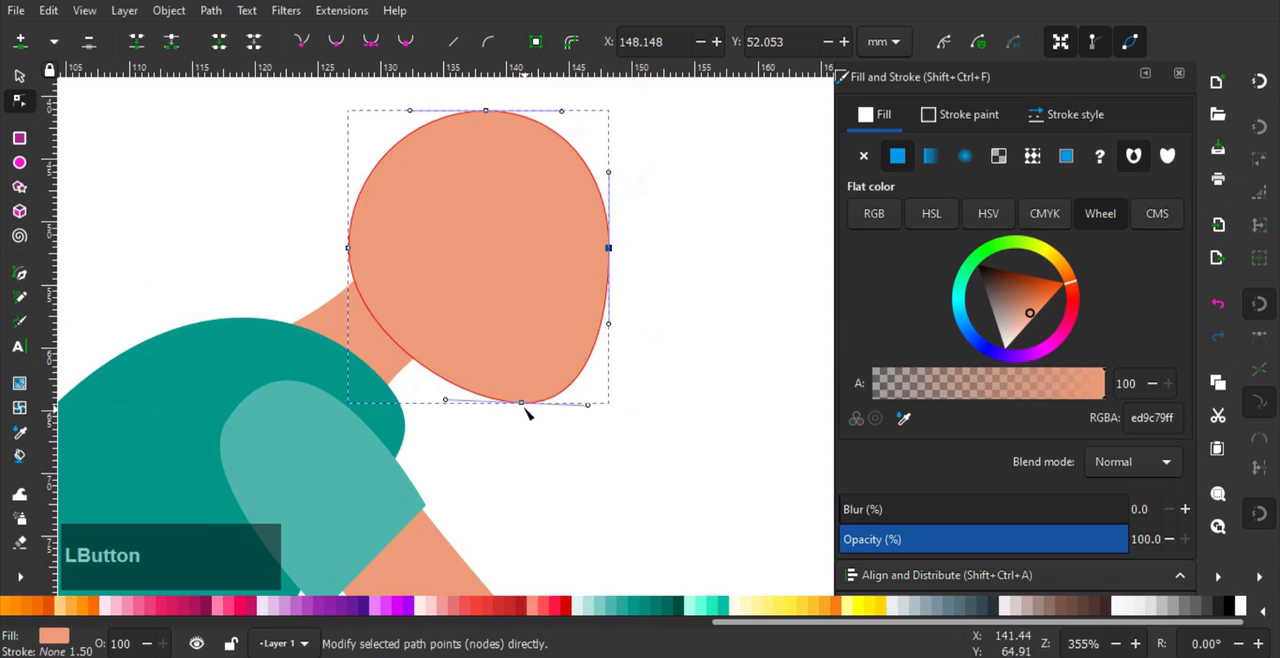
scroll(517, 357, down, 4)
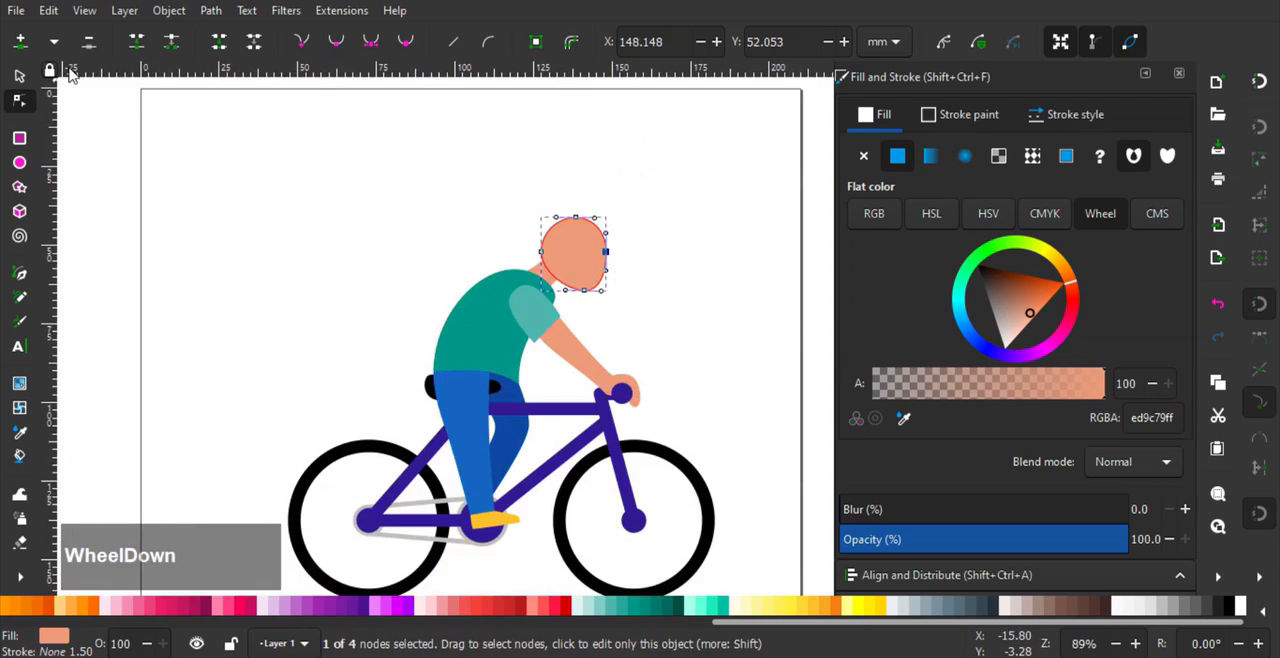
- Rotate the neck slightly and move it back on the shoulders, and shift the head back and up to match
click(20, 76)
scroll(527, 240, up, 3)
click(524, 308)
click(574, 282)
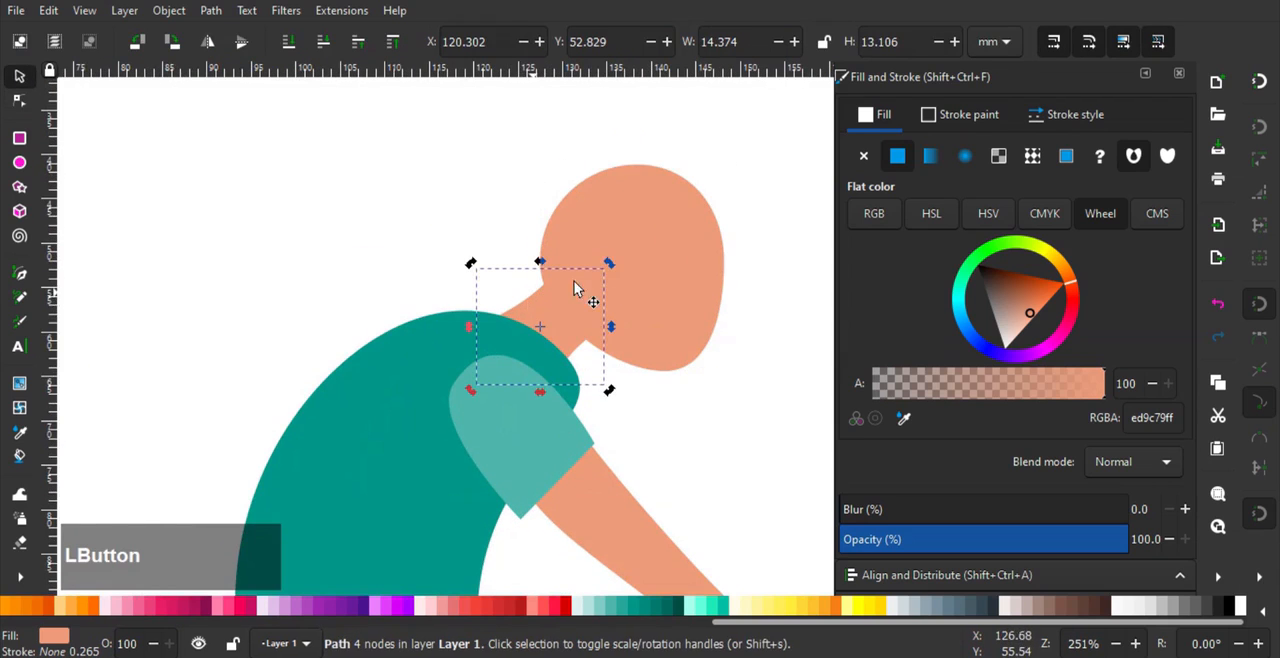
drag(609, 263, 606, 252)
drag(532, 303, 509, 297)
click(663, 285)
drag(663, 285, 634, 275)
click(209, 168)
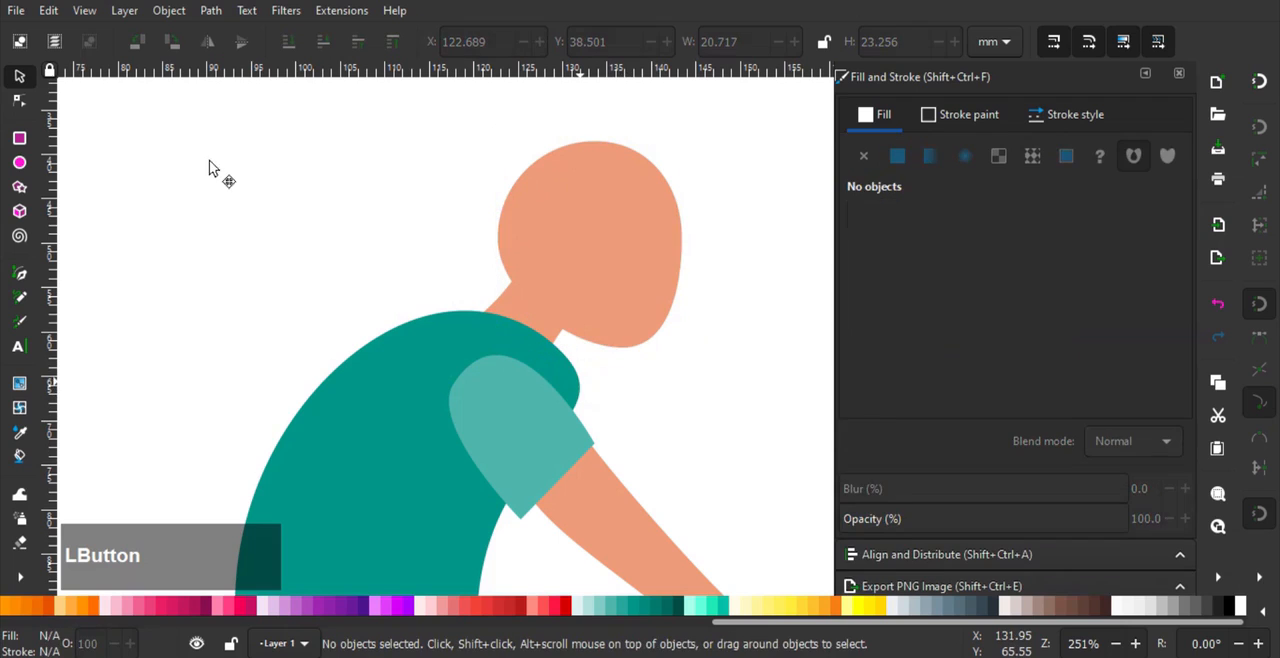
- Reshape the torso's front shoulder below the neck by moving its node inward and adjusting the curve handle
click(577, 381)
click(27, 104)
click(540, 386)
click(563, 360)
drag(563, 353, 550, 343)
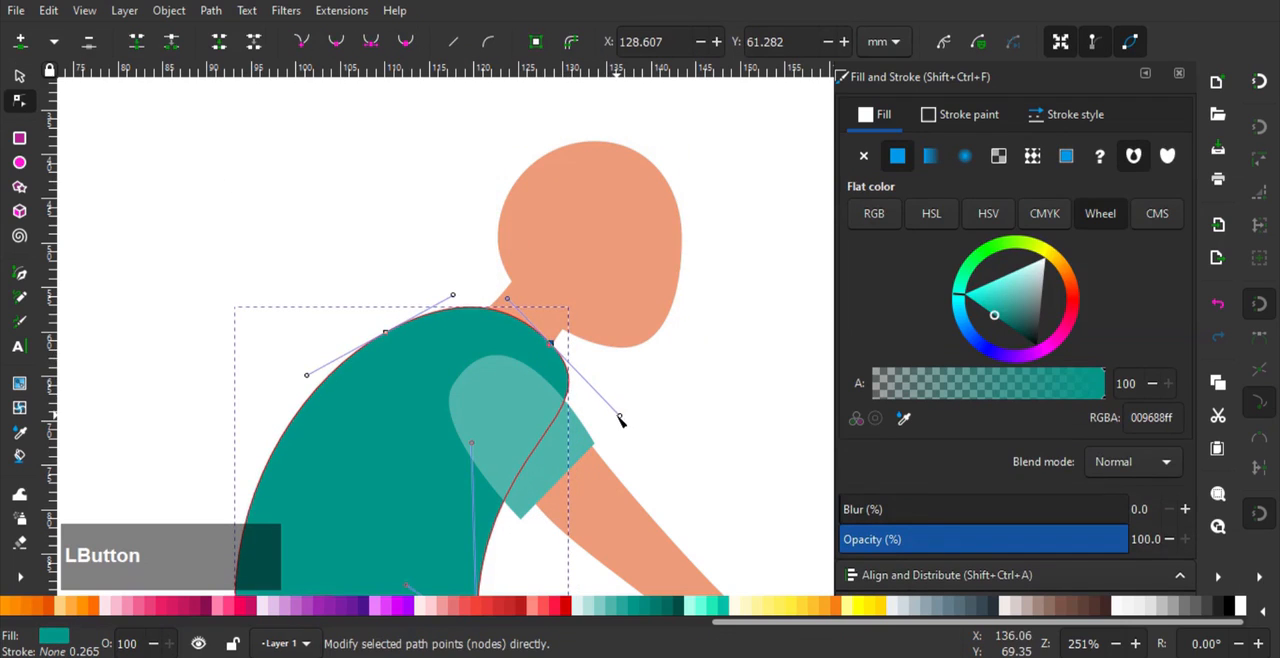
click(612, 424)
click(551, 344)
drag(620, 415, 611, 419)
drag(551, 344, 548, 351)
drag(513, 441, 490, 388)
drag(557, 338, 512, 421)
click(668, 322)
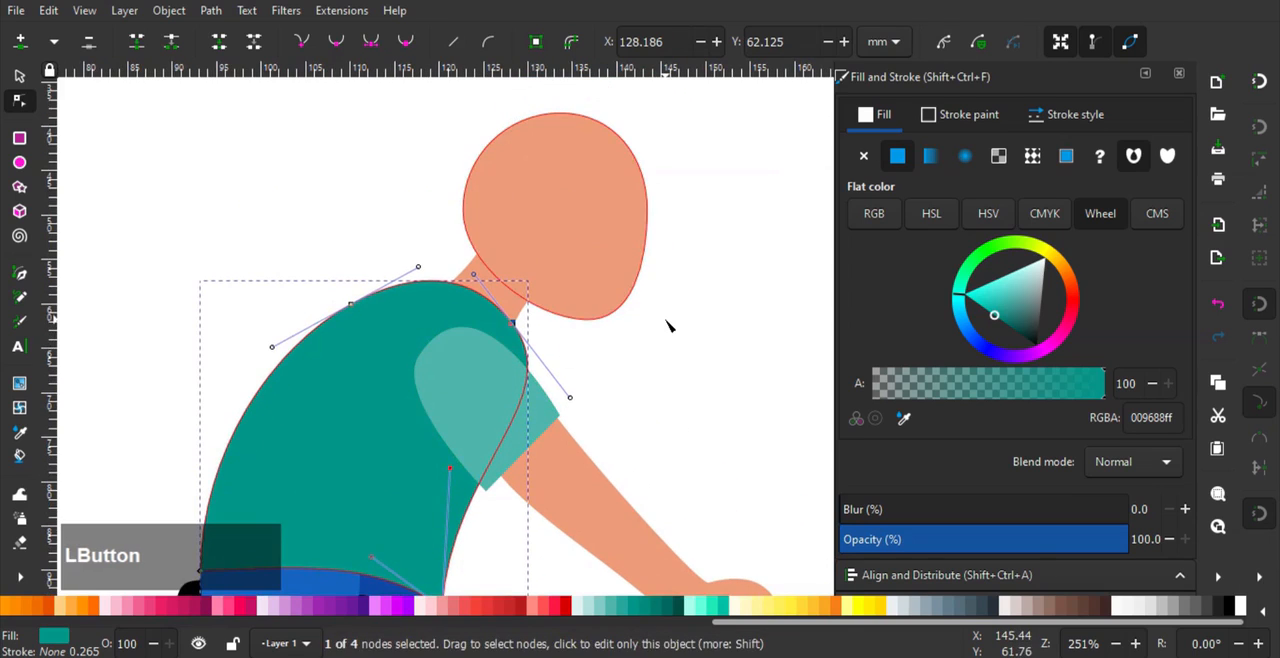
- Enlarge the head slightly to about 21.5 by 24.2 mm
scroll(658, 330, down, 2)
click(15, 73)
click(645, 282)
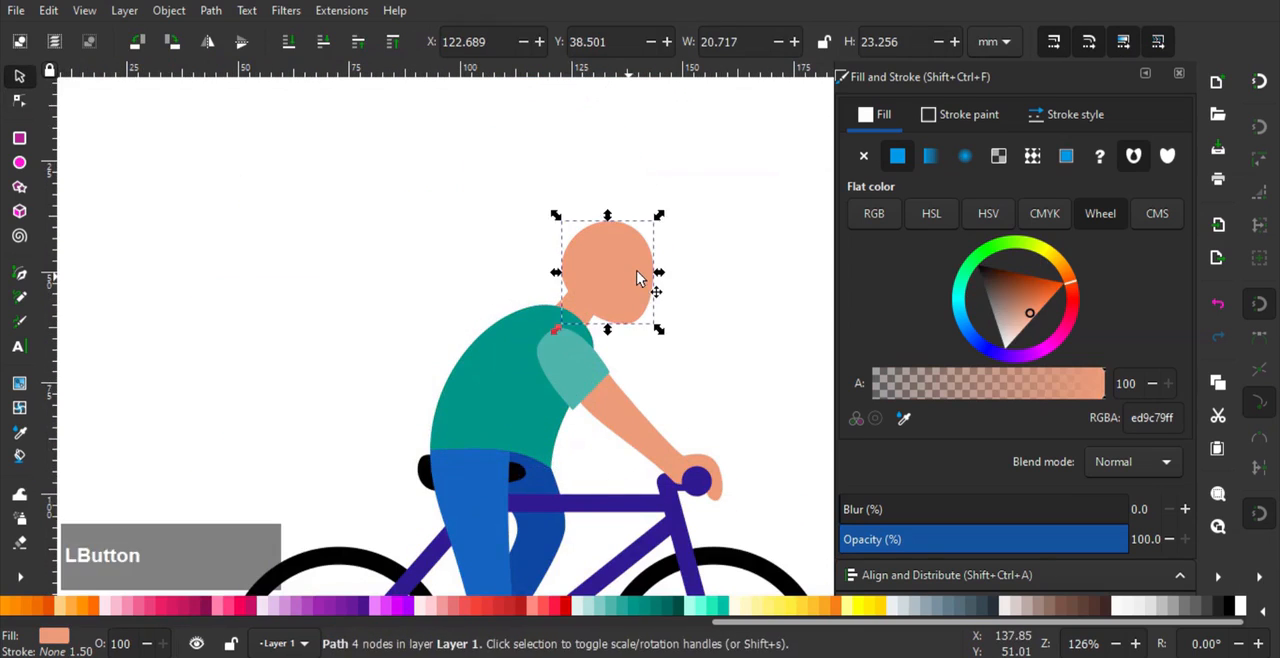
scroll(645, 284, up, 1)
drag(668, 197, 674, 190)
click(714, 284)
scroll(714, 285, up, 1)
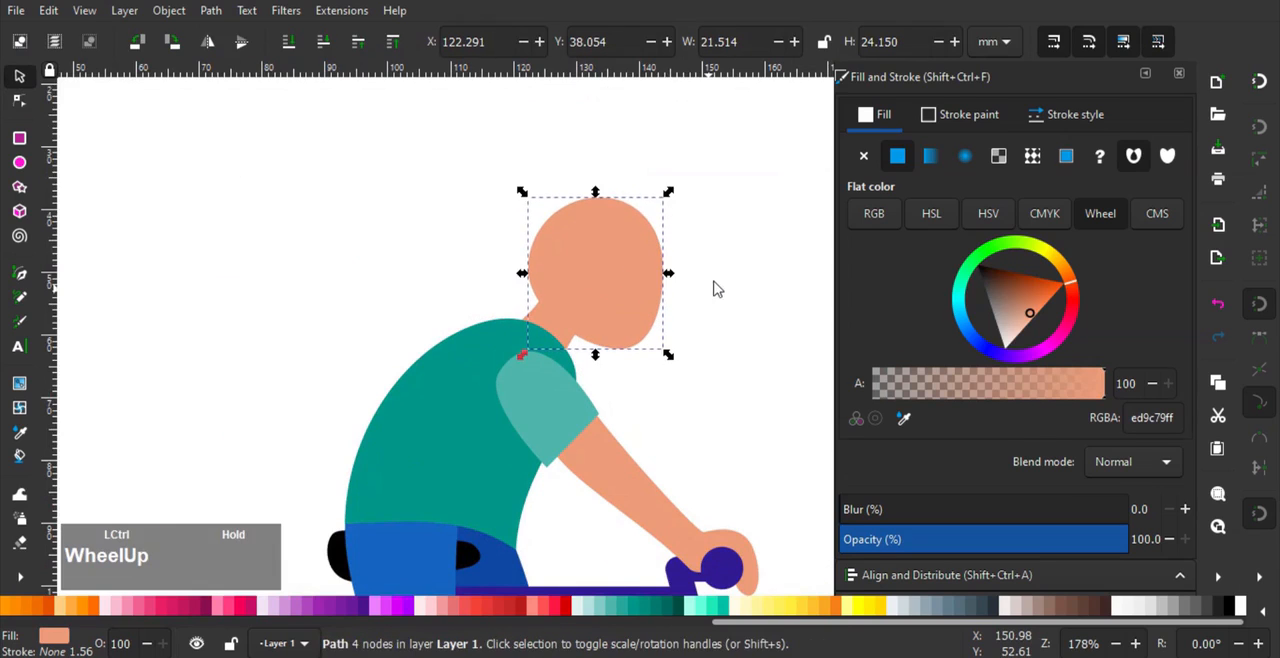
- Draw a closed curved hair outline over the head with a pointed front tuft, a sideburn and a notch around the ear
click(19, 273)
scroll(458, 287, up, 3)
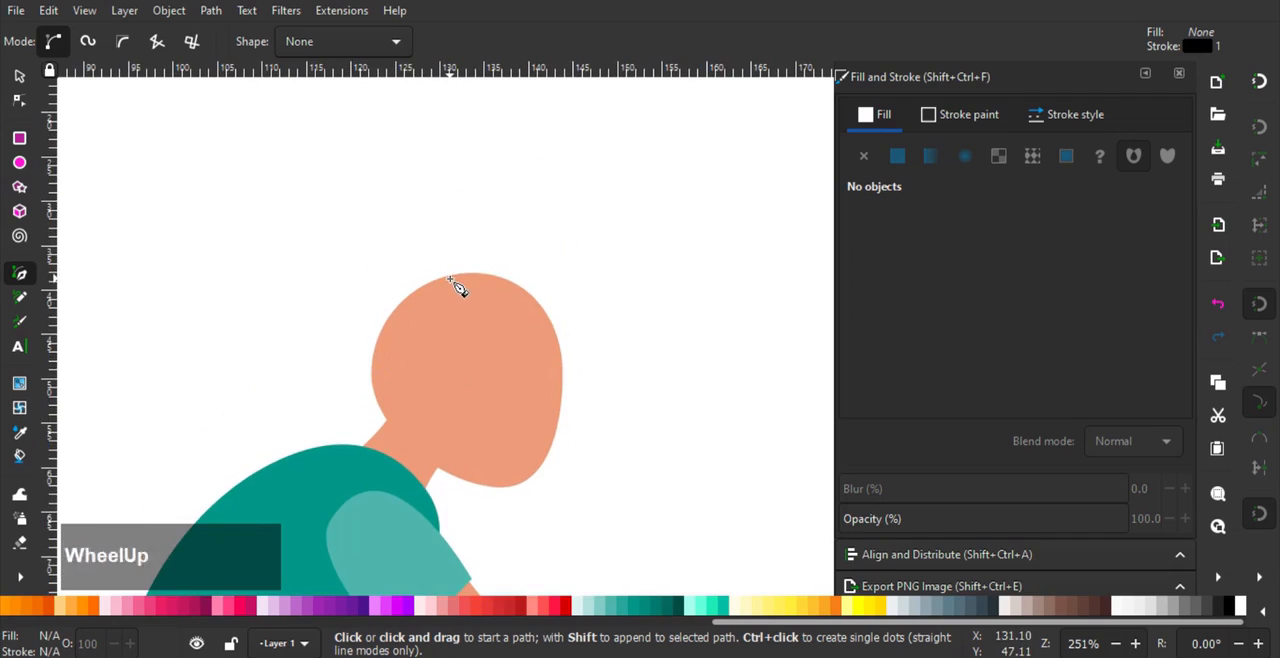
scroll(456, 375, up, 1)
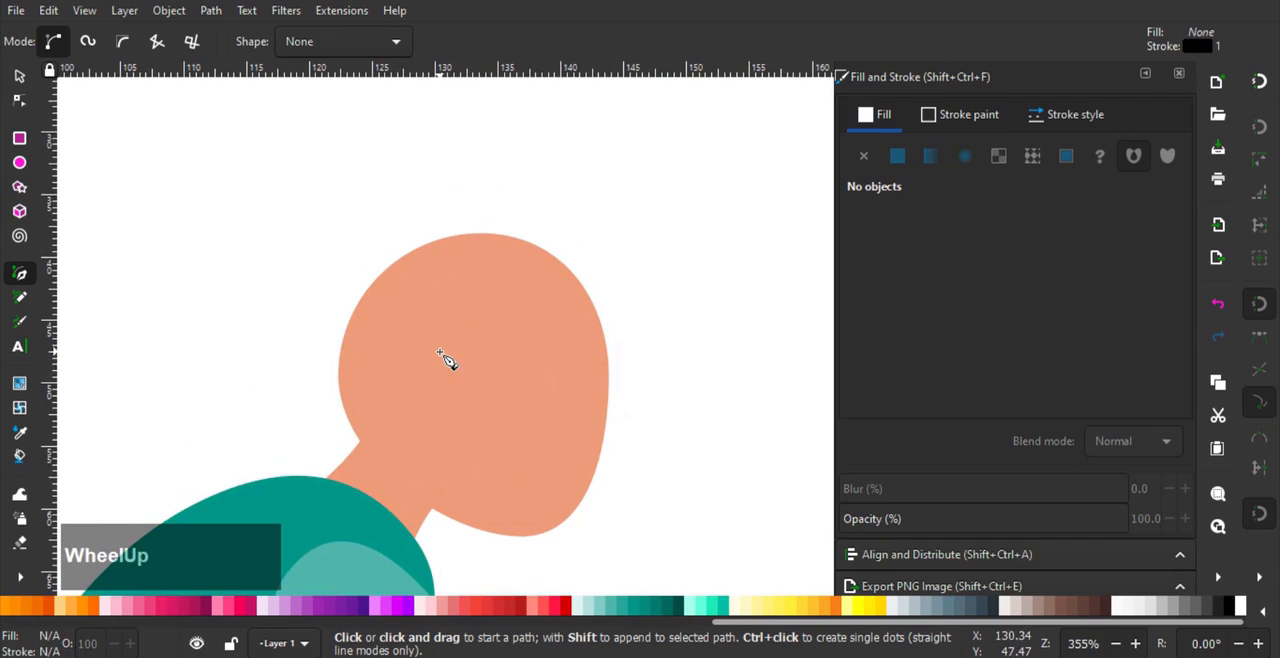
drag(424, 354, 427, 356)
drag(463, 404, 532, 354)
drag(627, 352, 617, 248)
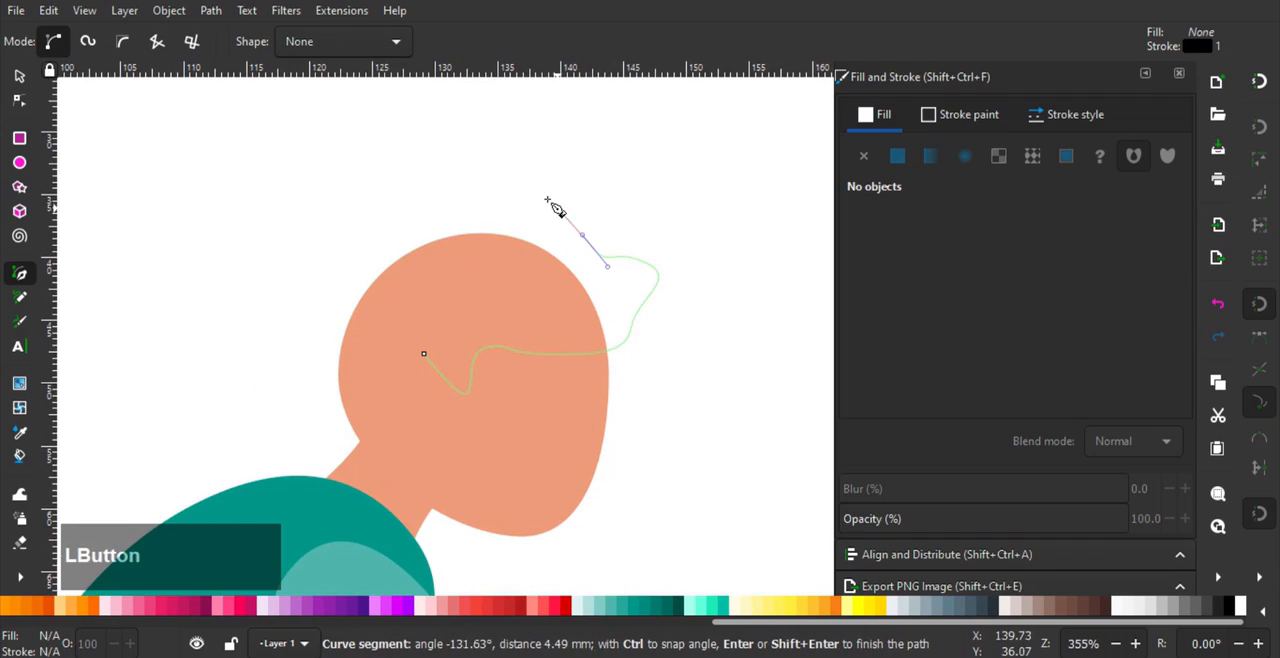
drag(527, 188, 498, 187)
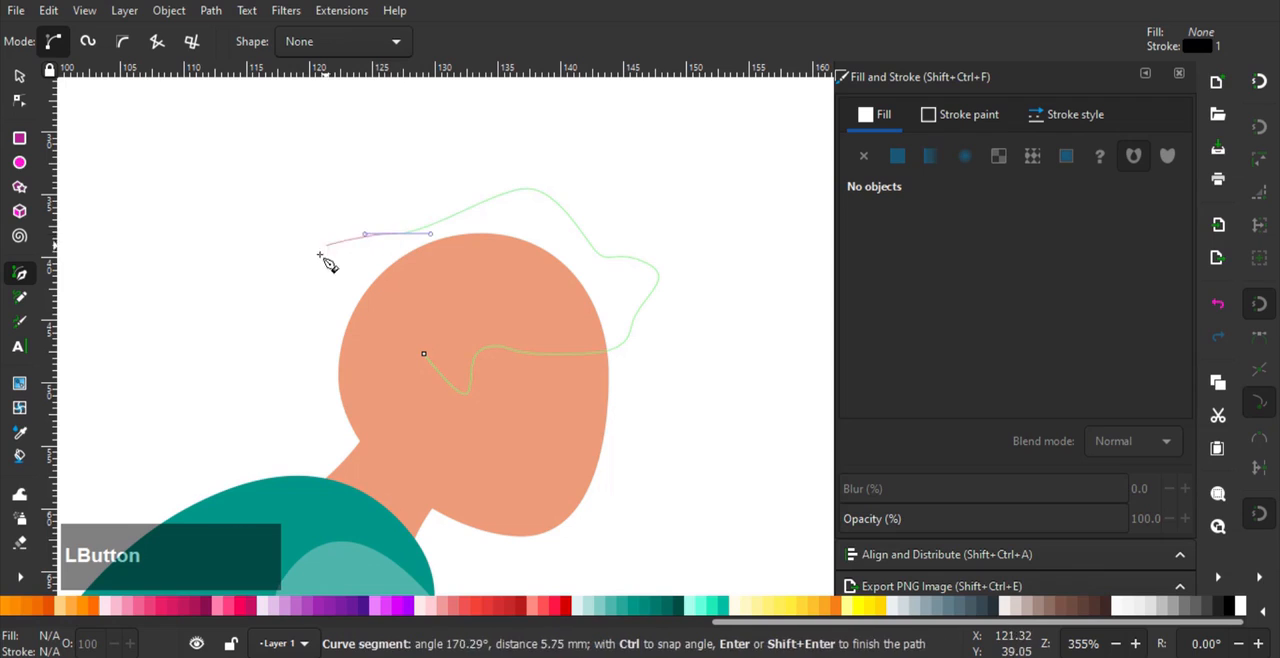
drag(316, 399, 416, 457)
ctrl+scroll(383, 449, up, 1)
drag(373, 350, 447, 327)
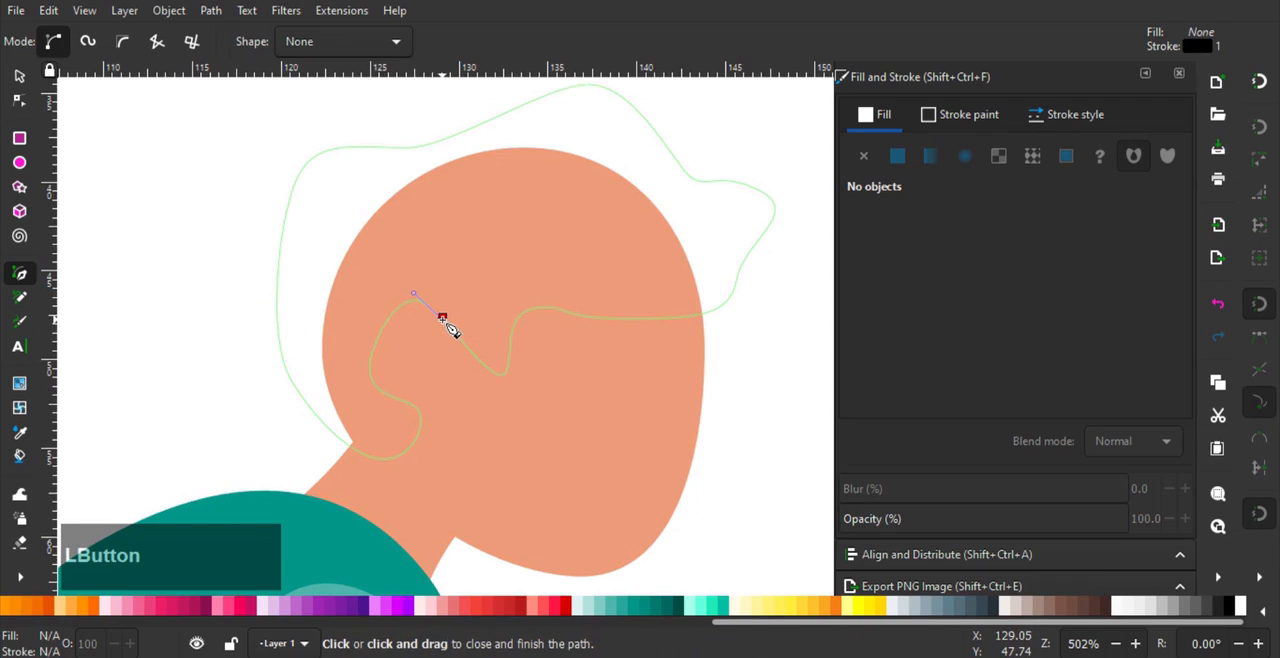
- Delete the surplus node beside the sideburn and smooth the hair's ear notch and sideburn by adjusting nodes and handles
click(20, 101)
scroll(420, 344, up, 1)
click(452, 306)
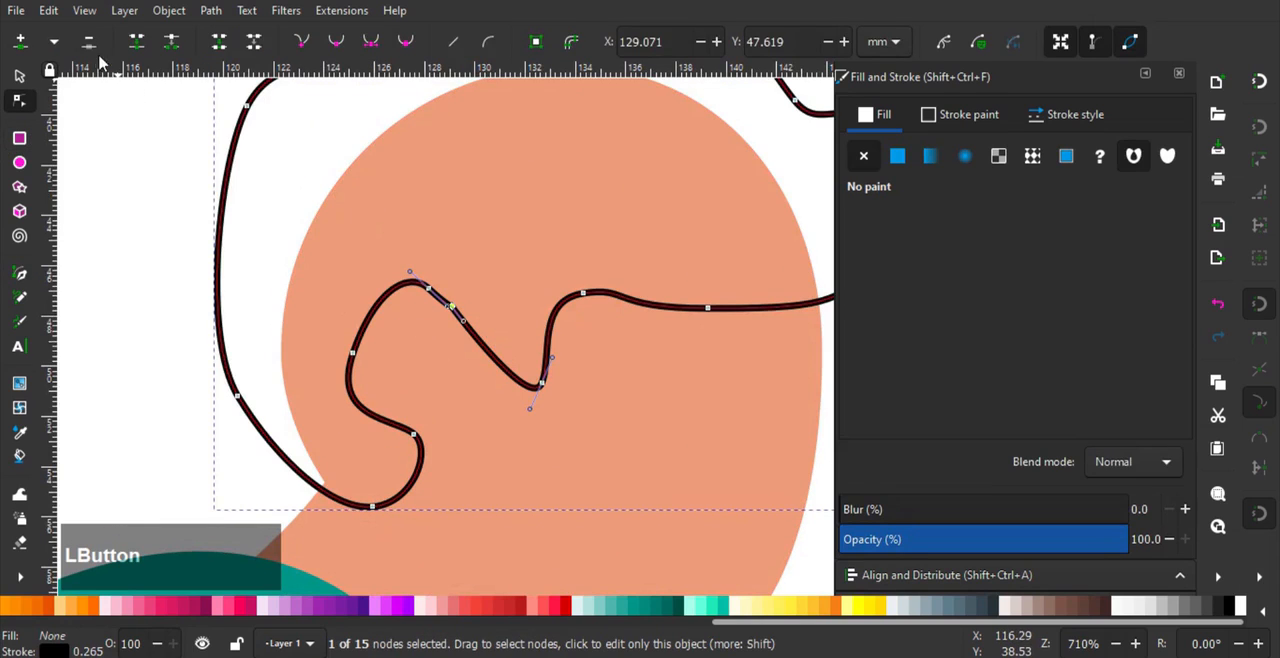
key(Delete)
drag(494, 271, 414, 304)
drag(310, 322, 366, 377)
drag(376, 289, 352, 305)
drag(352, 352, 363, 370)
drag(403, 401, 420, 447)
click(429, 289)
drag(535, 410, 458, 380)
click(461, 283)
click(429, 289)
drag(462, 311, 466, 385)
- Delete the lower node on the back of the hair and adjust the handles so it follows the head smoothly
scroll(500, 288, down, 2)
drag(354, 321, 362, 305)
drag(367, 418, 297, 485)
click(88, 43)
drag(360, 449, 382, 397)
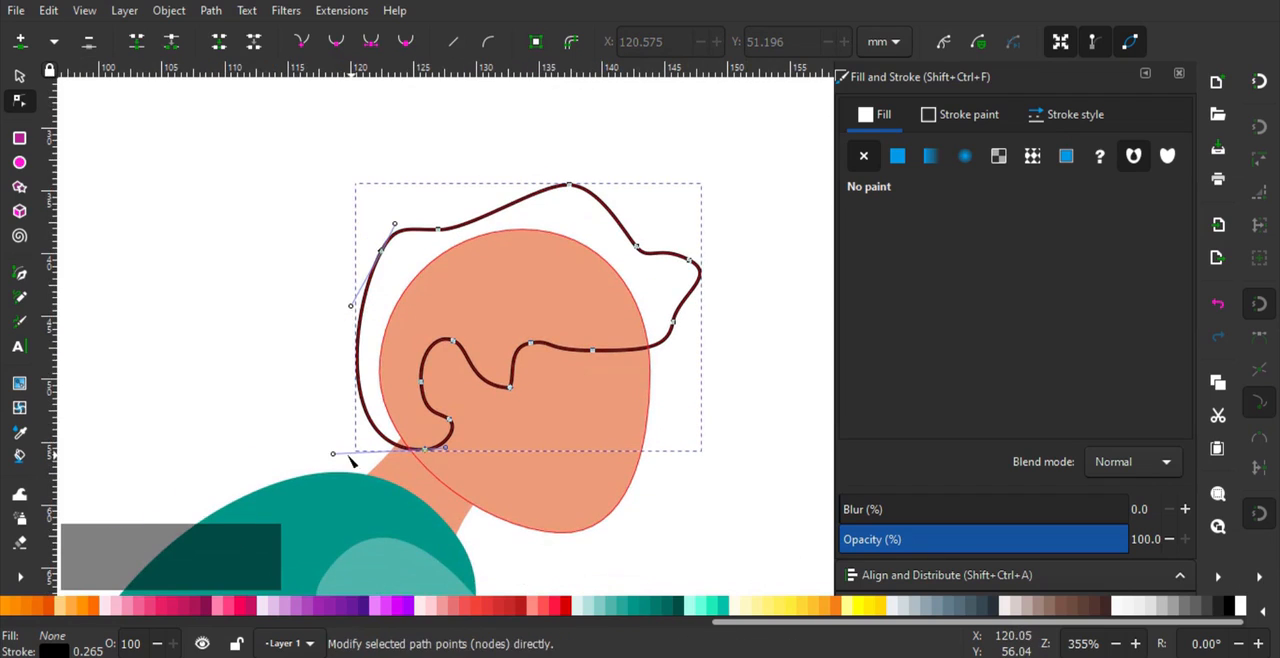
drag(334, 453, 356, 450)
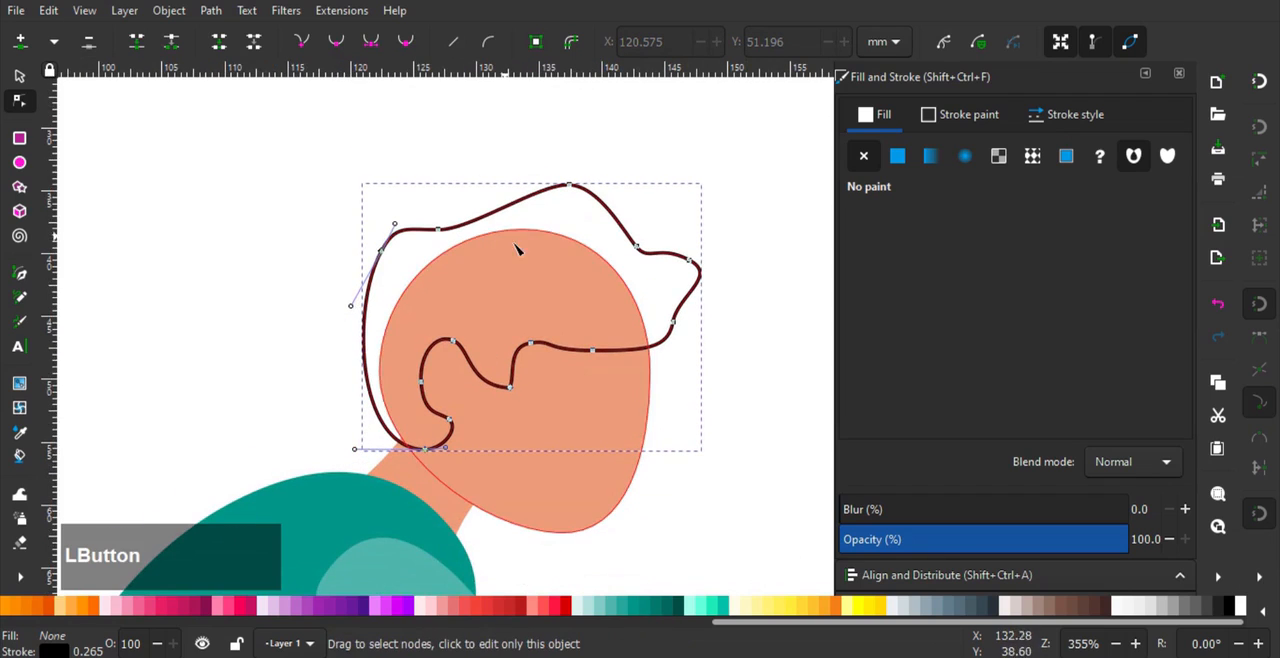
- Remove the hair's stroke and give it a flat color fill
click(955, 116)
click(866, 153)
click(880, 120)
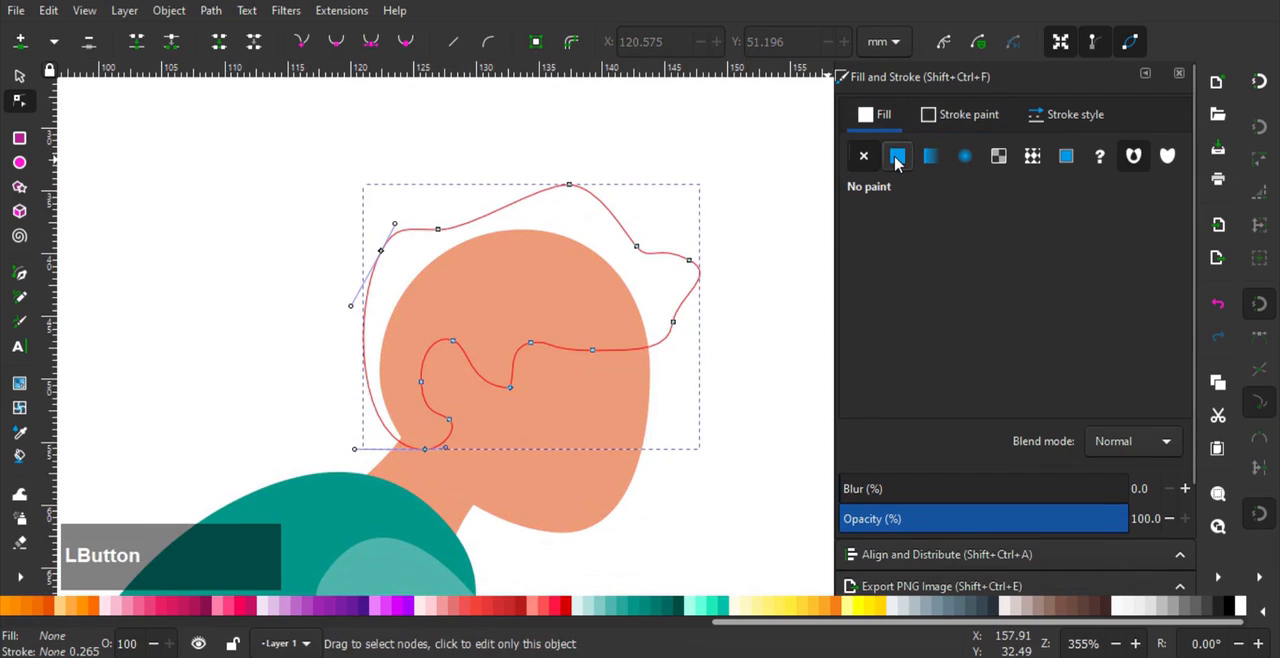
click(896, 158)
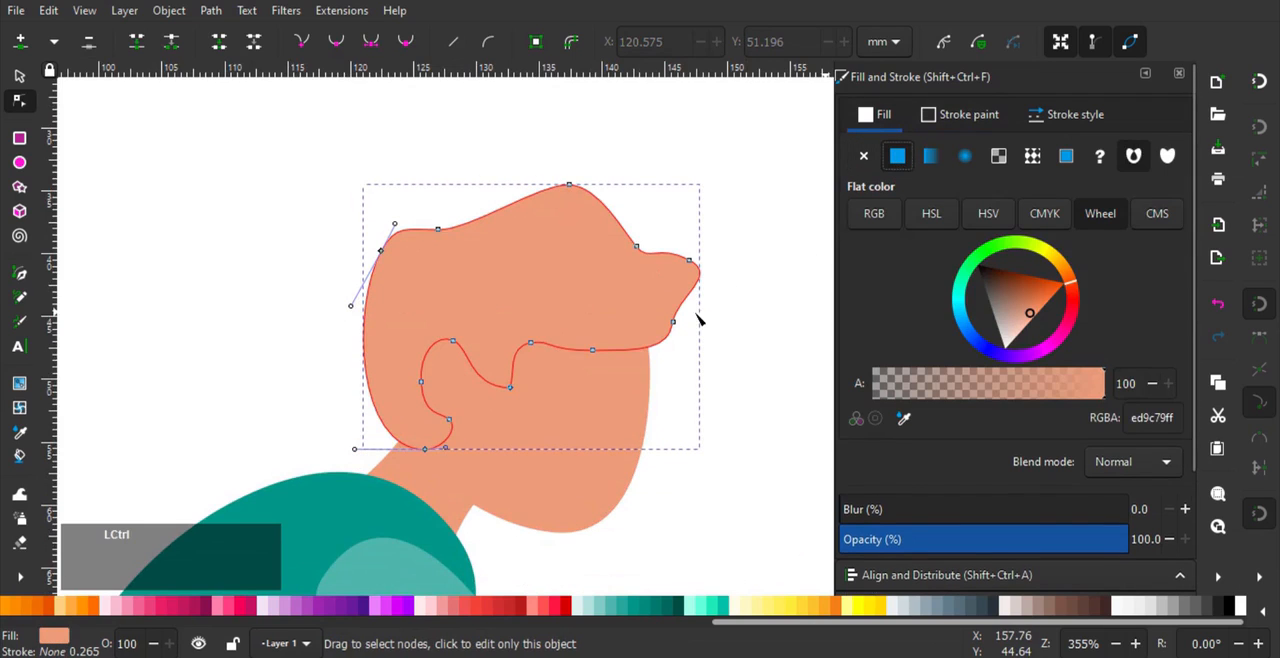
- Set the hair's fill to the very dark plum 341e28ff and deselect it
scroll(698, 318, down, 1)
drag(1008, 302, 1002, 280)
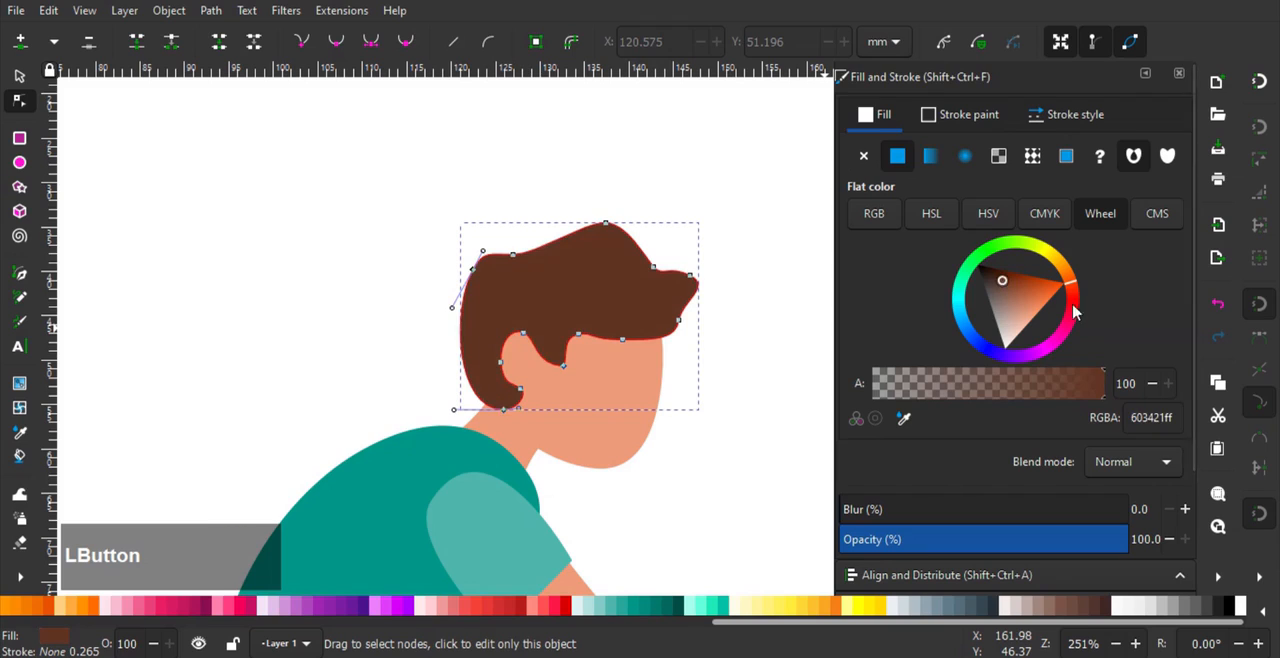
drag(1074, 327, 1068, 338)
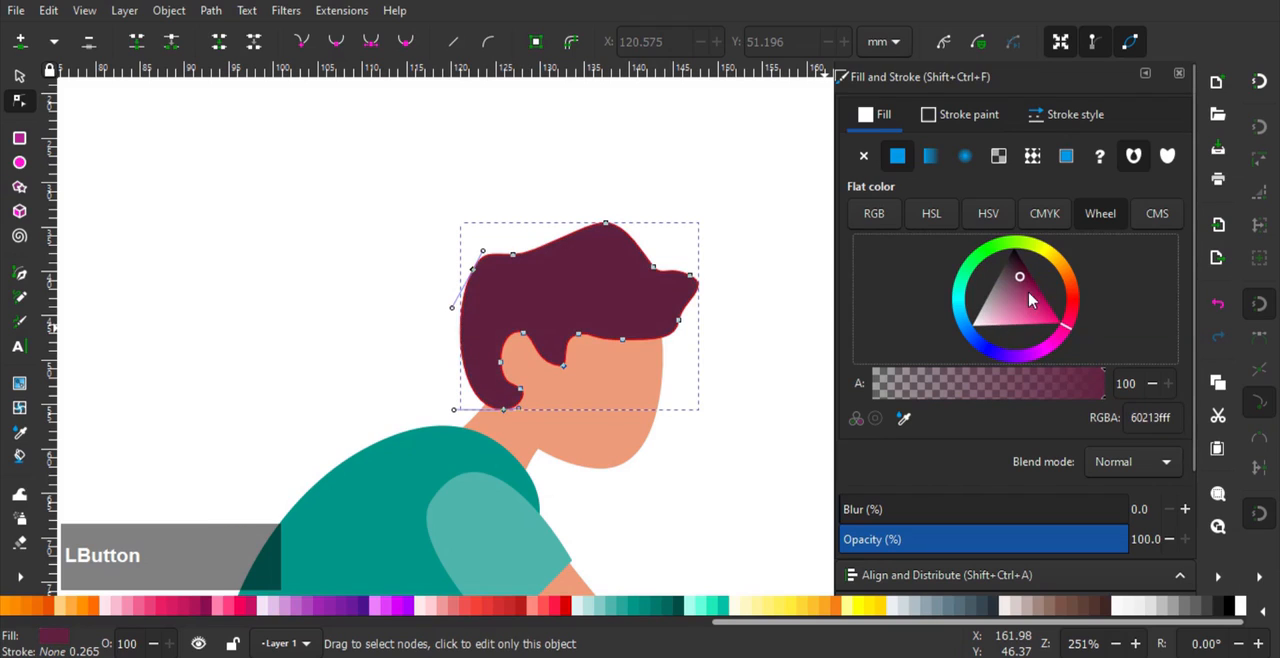
drag(1017, 277, 1015, 270)
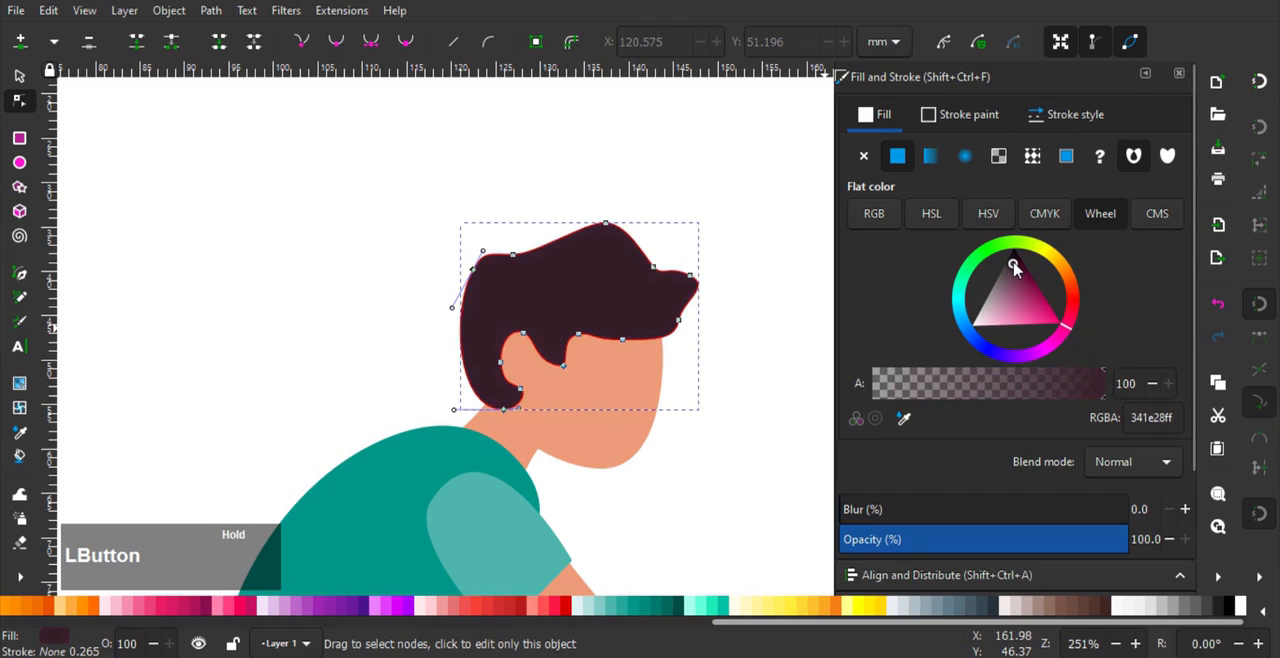
click(312, 263)
scroll(313, 264, down, 2)
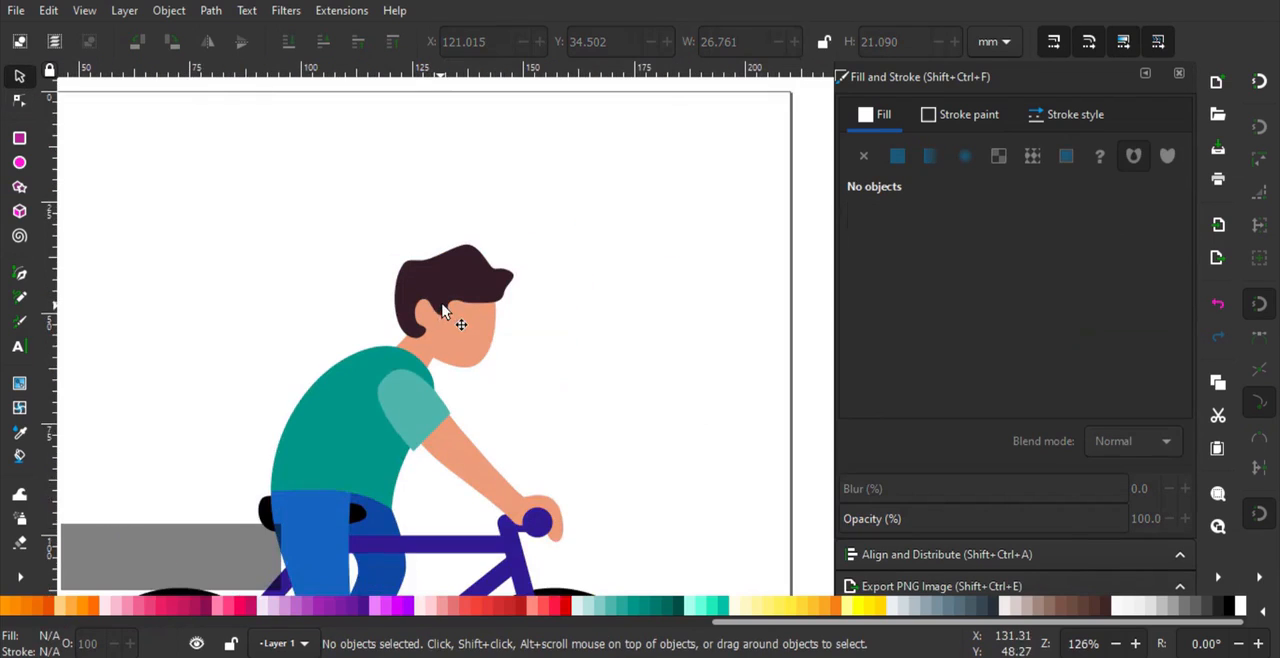
- Round the hair's ear notch by repositioning the nodes and handles around its upper, back and lower edges
drag(437, 301, 420, 234)
scroll(419, 234, up, 3)
click(402, 259)
click(26, 106)
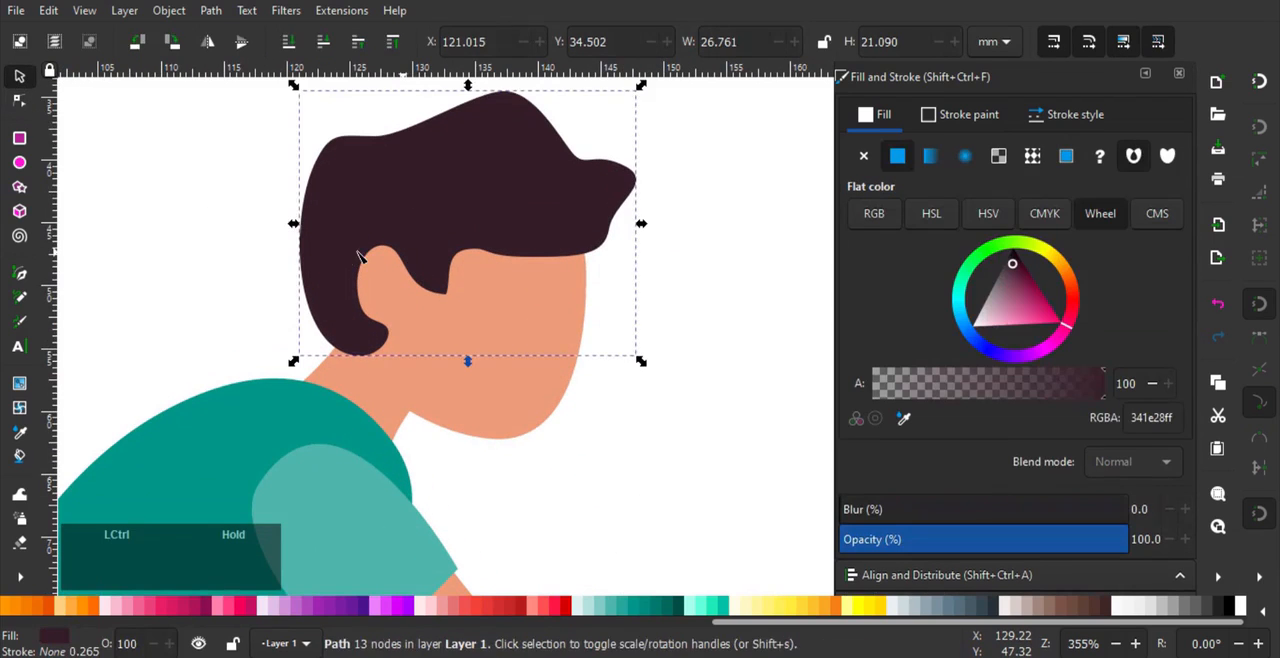
scroll(358, 253, up, 1)
drag(339, 249, 373, 314)
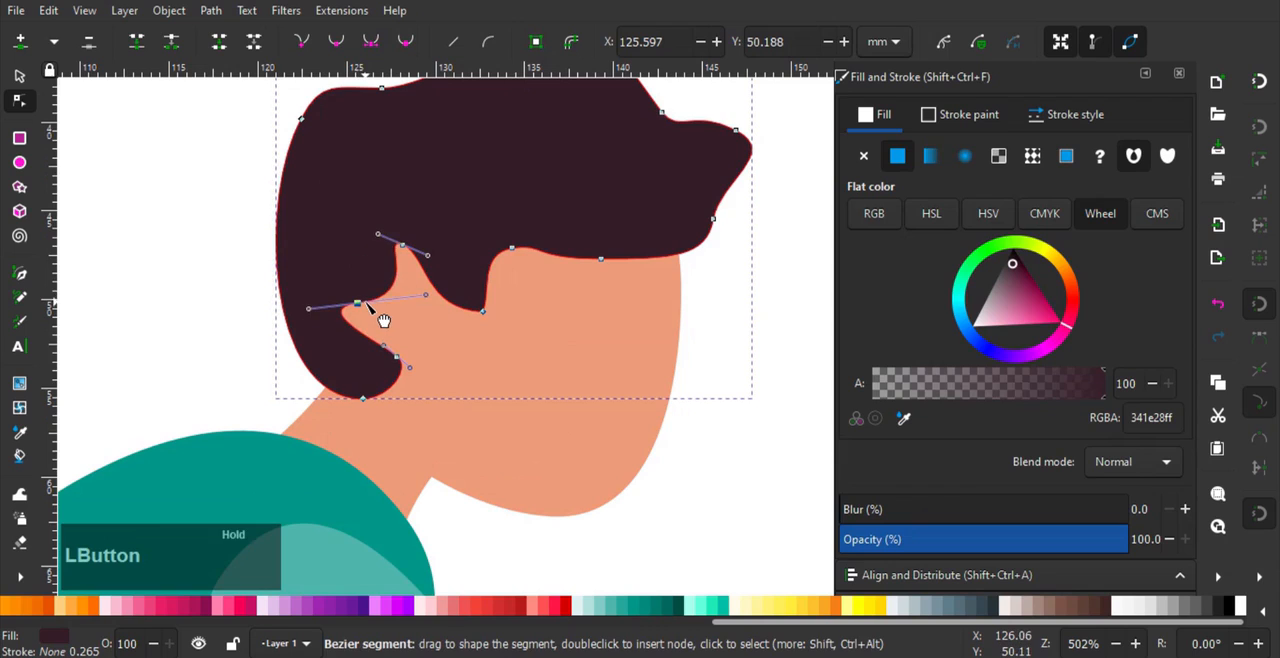
scroll(380, 333, up, 1)
scroll(380, 333, up, 1)
drag(337, 276, 359, 290)
drag(418, 386, 424, 404)
drag(432, 166, 449, 200)
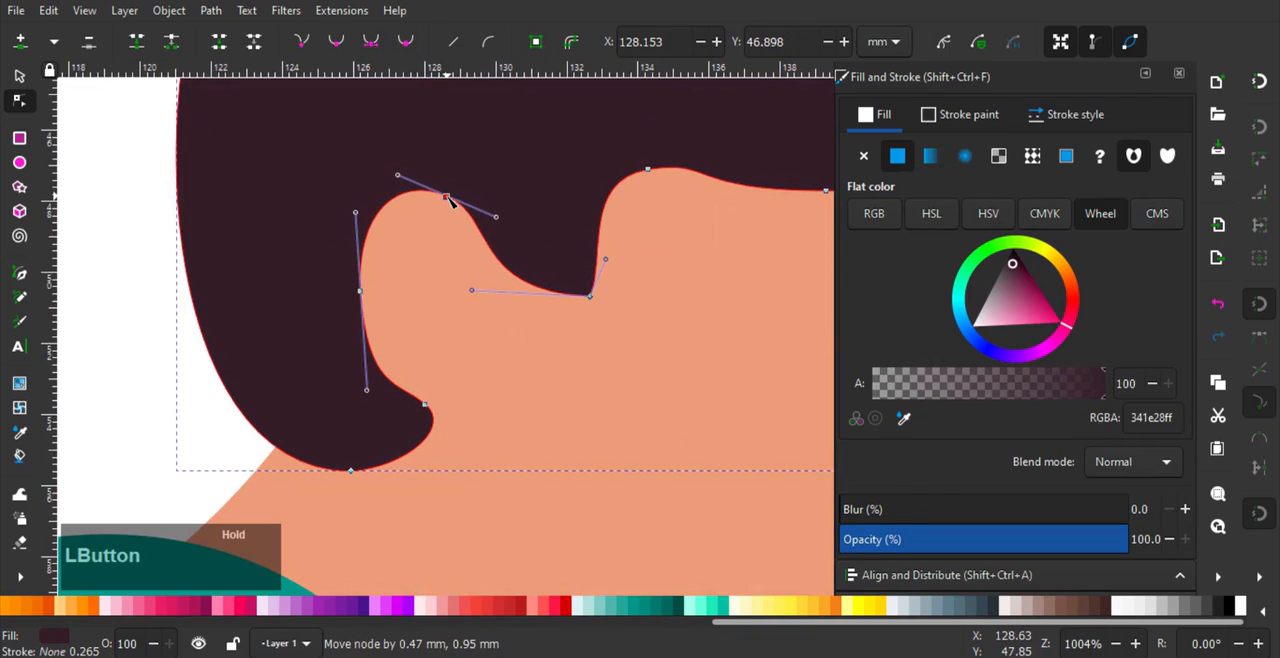
- Make the sideburn's tip node smooth, then reposition it and the hairline node in front of it
click(590, 296)
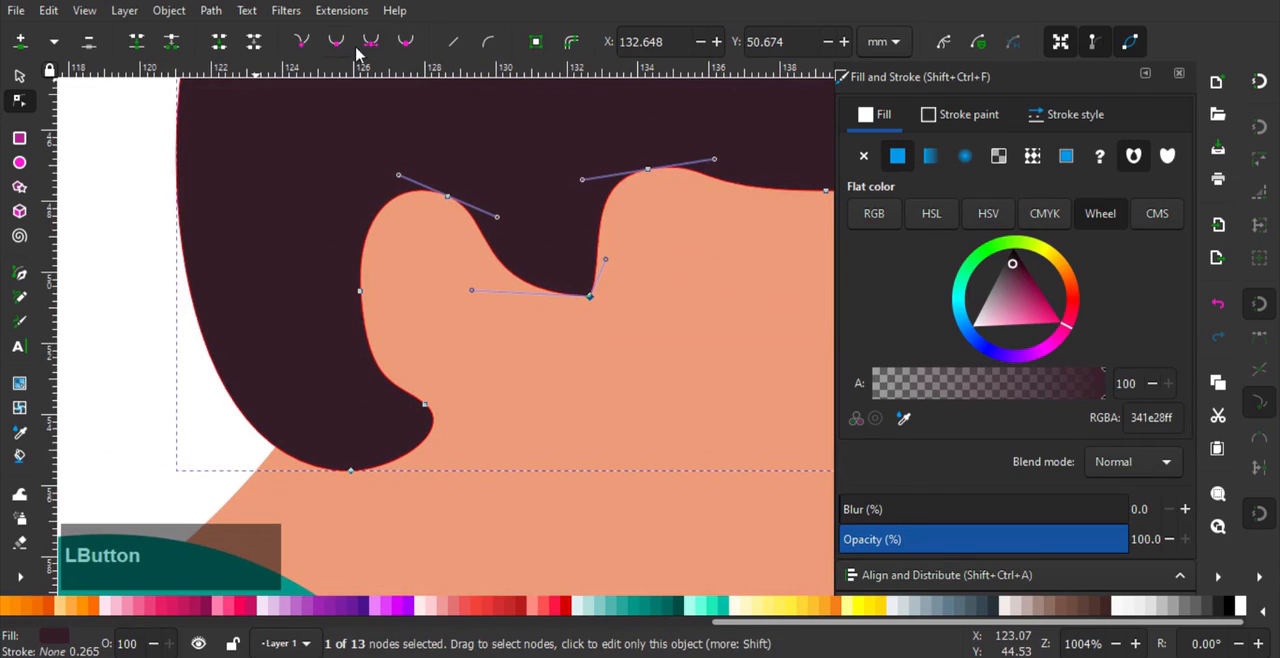
key(shift+s)
drag(590, 299, 567, 312)
drag(655, 284, 415, 265)
drag(434, 226, 438, 175)
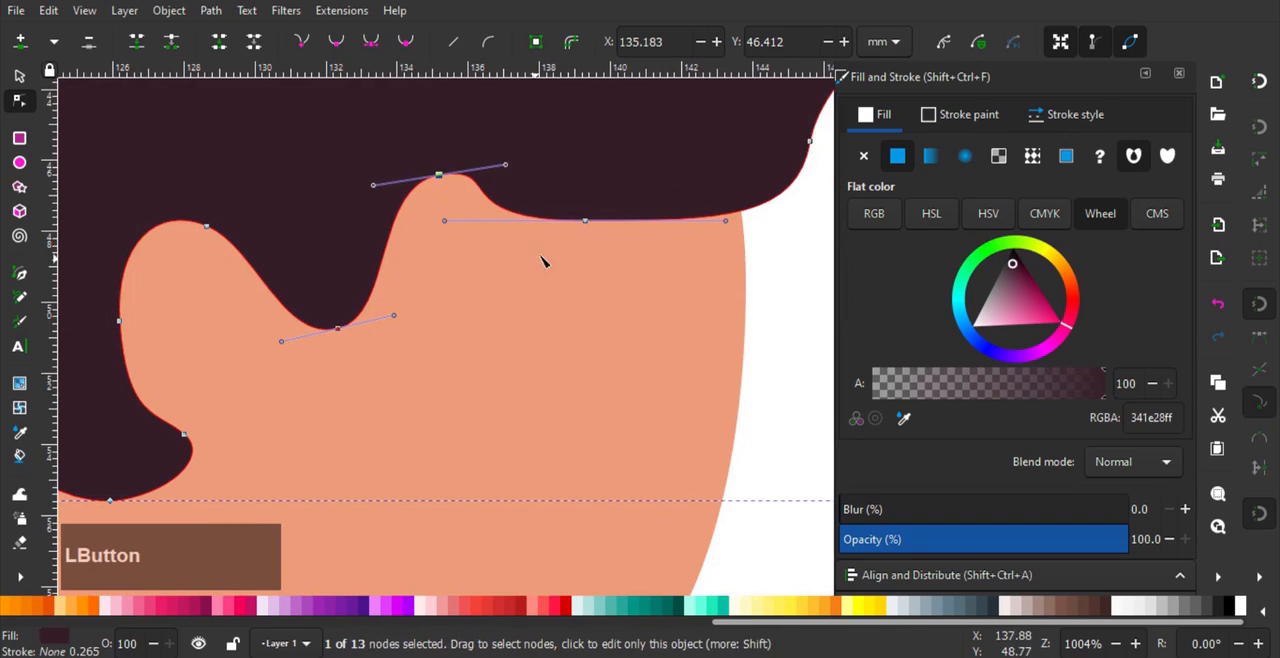
- Delete the surplus lower node on the hair's front tuft, then reposition the underside node and make it symmetric for a rounded front
drag(589, 221, 680, 234)
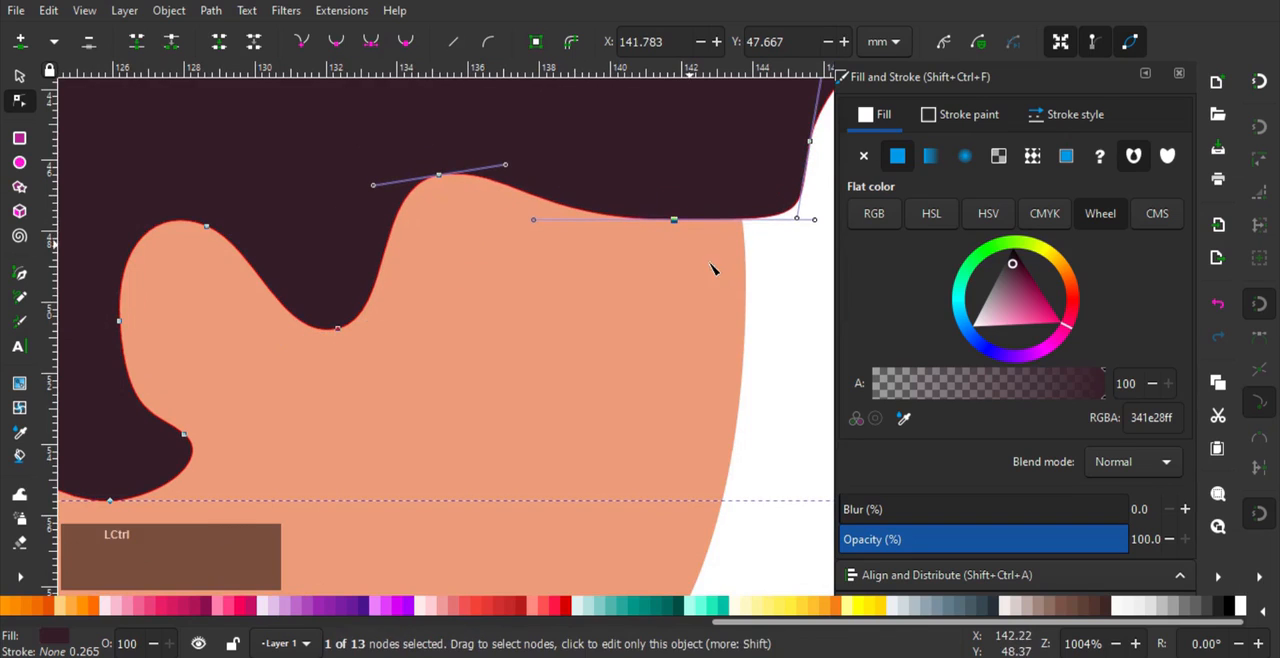
scroll(716, 270, down, 1)
drag(820, 163, 663, 256)
drag(673, 184, 667, 275)
click(626, 284)
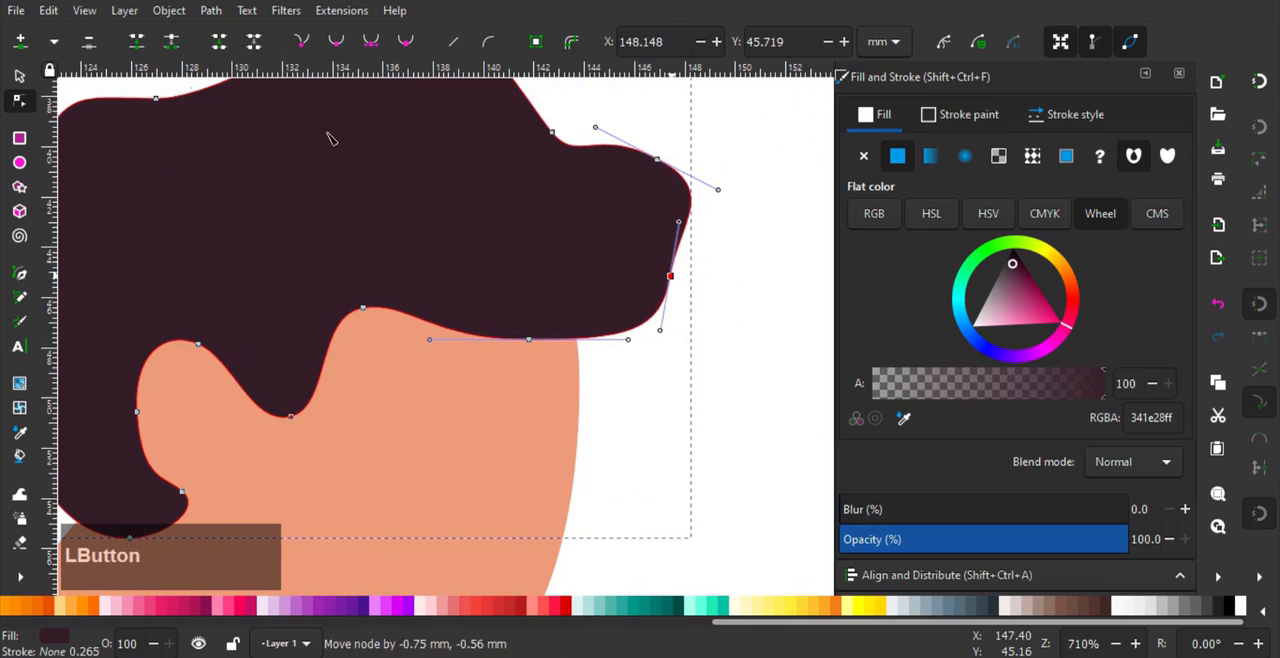
click(100, 42)
drag(569, 304, 546, 326)
click(371, 42)
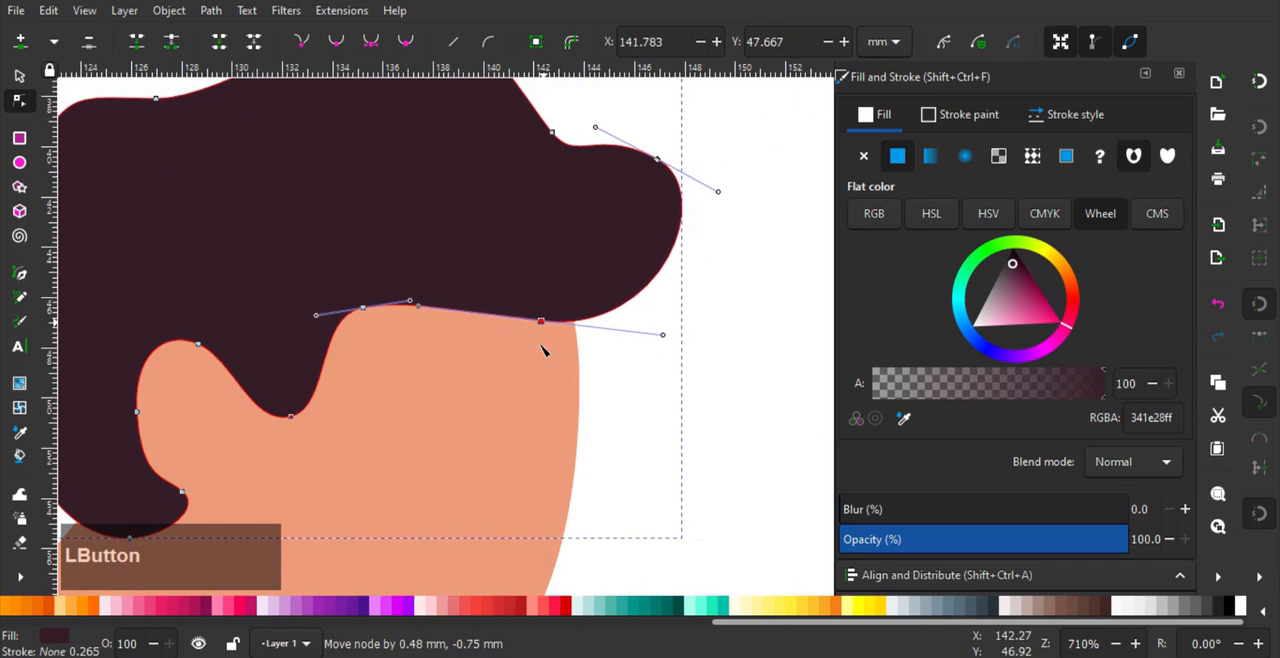
- Adjust the nodes along the top and back of the hair for a rounder outline, then deselect it
scroll(555, 400, down, 2)
mouse_move(484, 204)
mouse_down()
mouse_move(465, 213)
mouse_move(503, 211)
mouse_up()
drag(297, 274, 293, 311)
click(353, 249)
drag(353, 249, 363, 249)
click(276, 218)
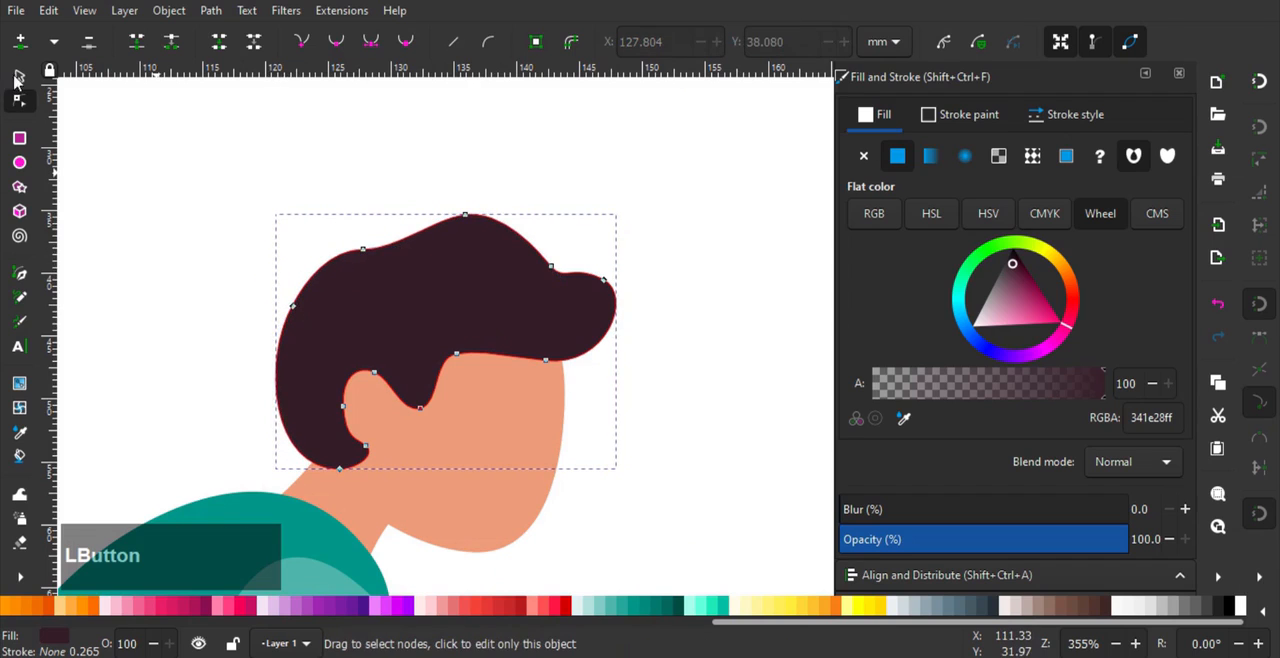
click(17, 76)
click(140, 186)
scroll(143, 189, down, 4)
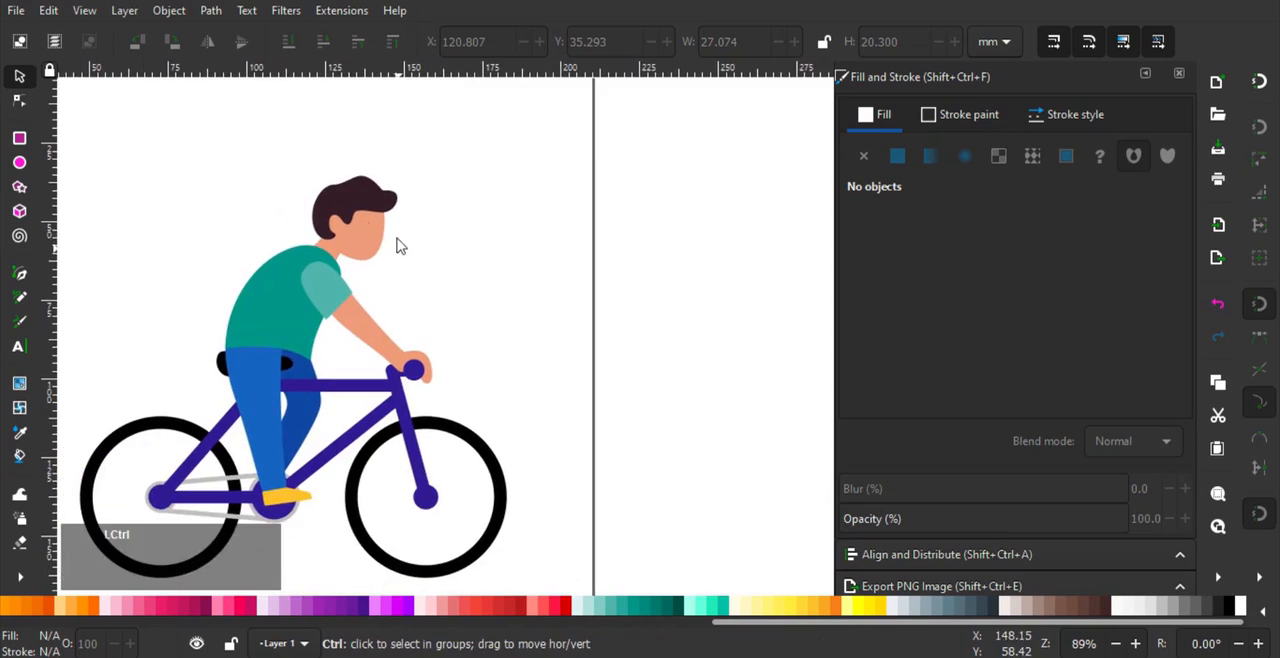
- Move the hair's crown node slightly down and back, then scale the hair slightly narrower from the back
scroll(397, 245, up, 3)
click(85, 117)
double_click(360, 170)
scroll(363, 160, up, 1)
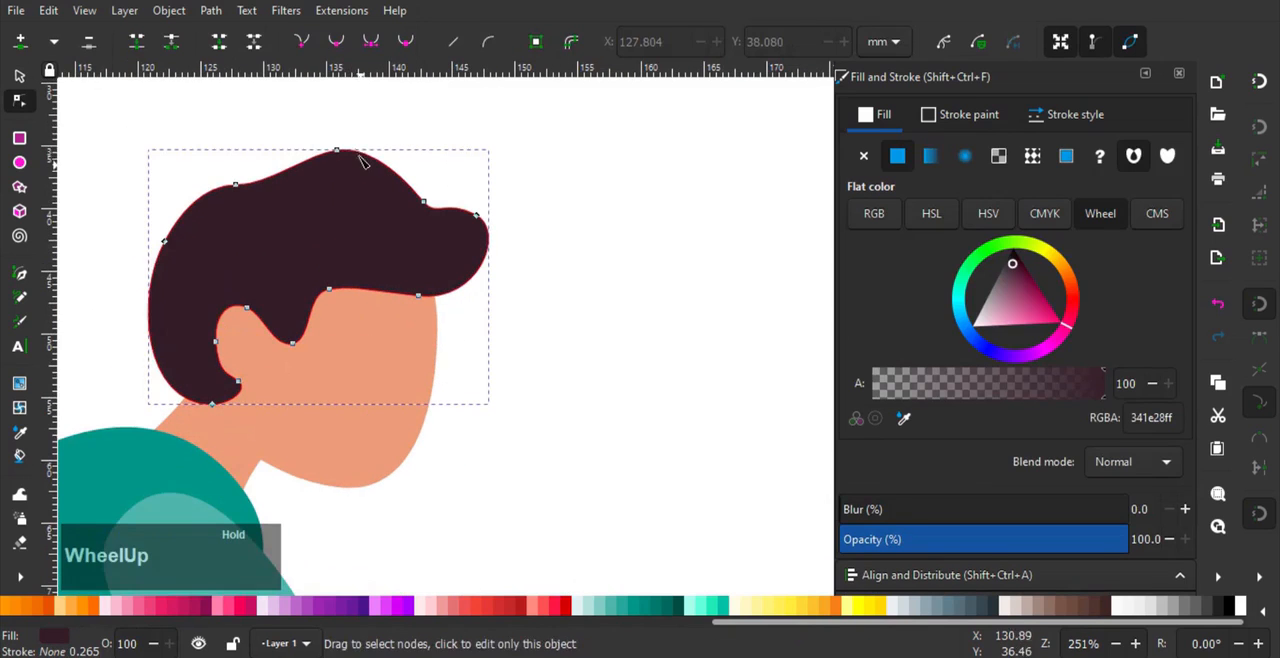
drag(354, 163, 329, 157)
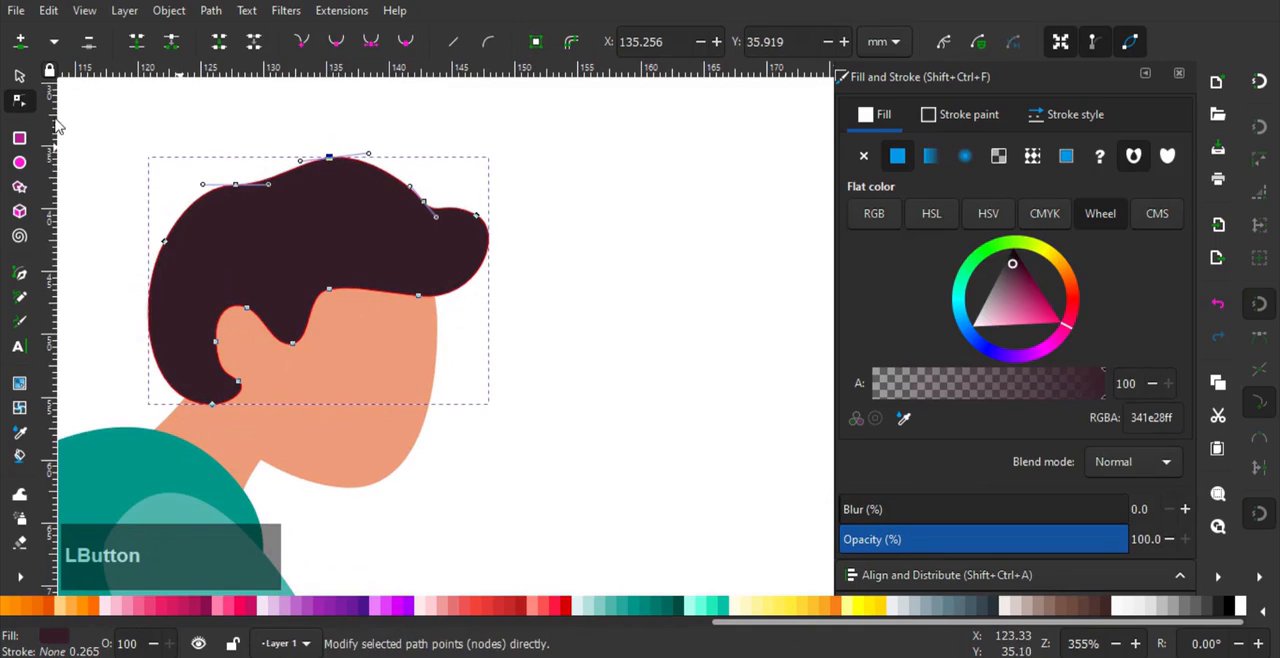
click(19, 76)
drag(141, 284, 156, 289)
- Refine the hair's front tuft and crown by adjusting their nodes and handles, then deselect the hair
click(22, 104)
scroll(378, 216, up, 1)
drag(441, 202, 423, 190)
key(ctrl+z)
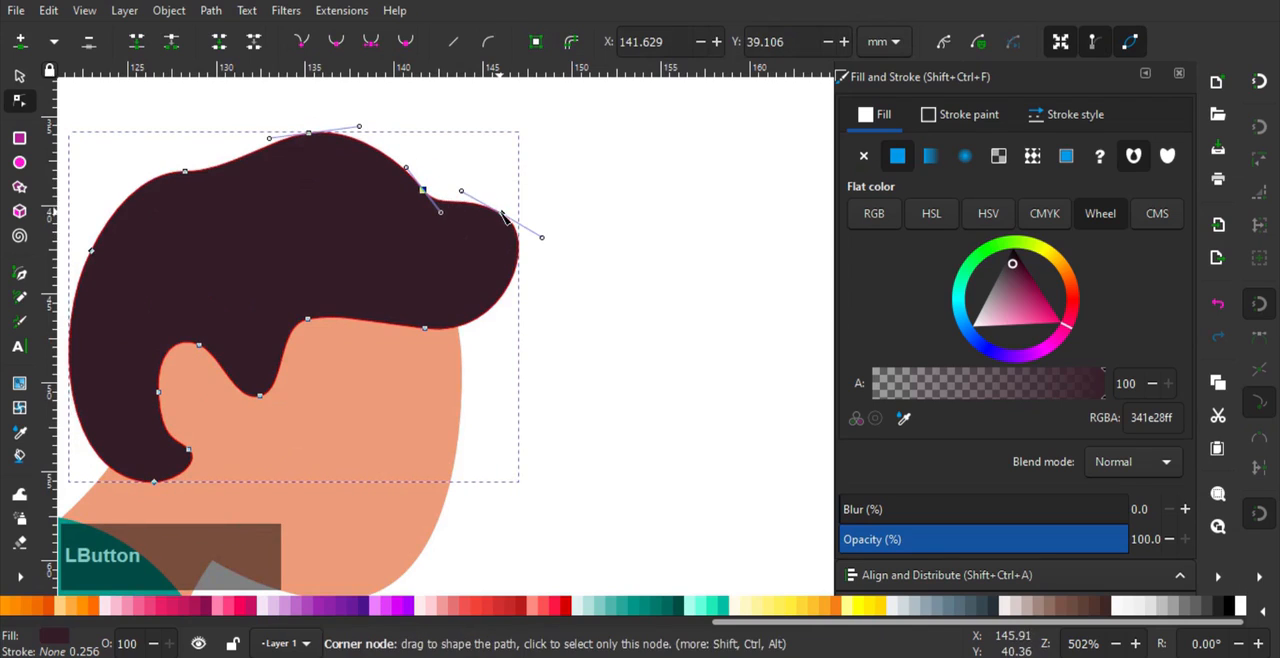
drag(502, 213, 543, 245)
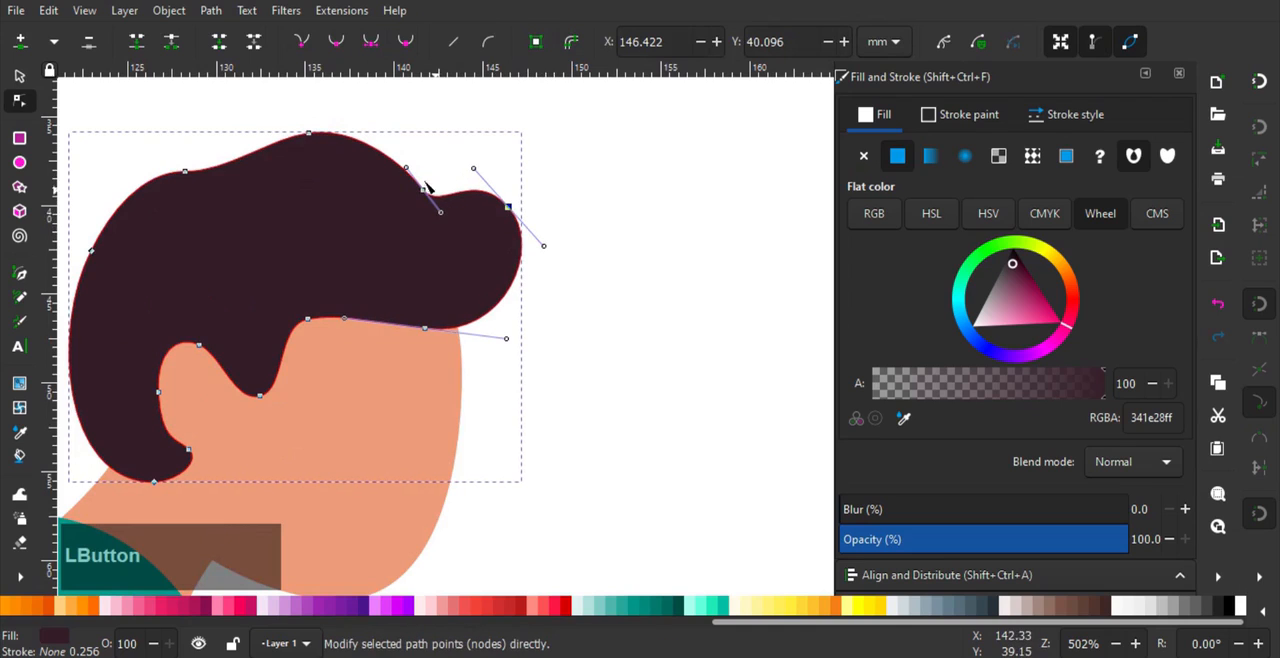
drag(408, 170, 307, 136)
scroll(247, 185, down, 1)
scroll(247, 185, down, 2)
click(20, 77)
click(577, 337)
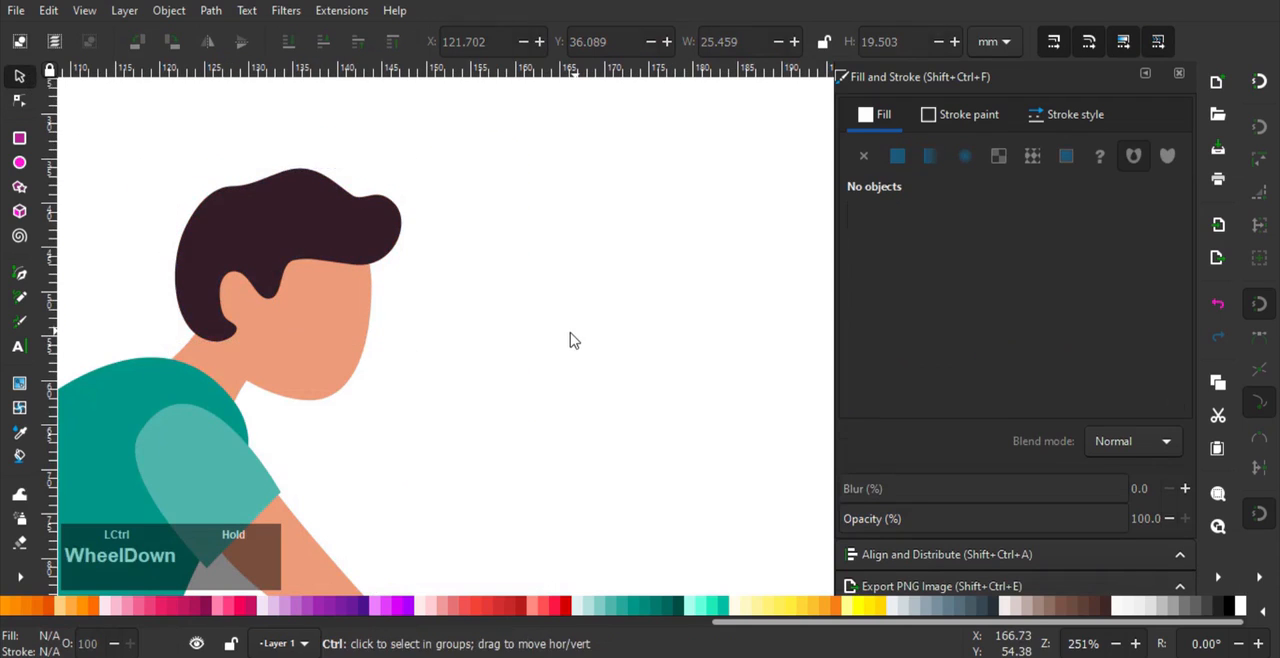
- Reshape the front and back curves of the rider's teal torso with the node tool, then deselect it
scroll(571, 340, down, 2)
drag(571, 340, 580, 260)
scroll(560, 277, down, 3)
scroll(571, 286, up, 1)
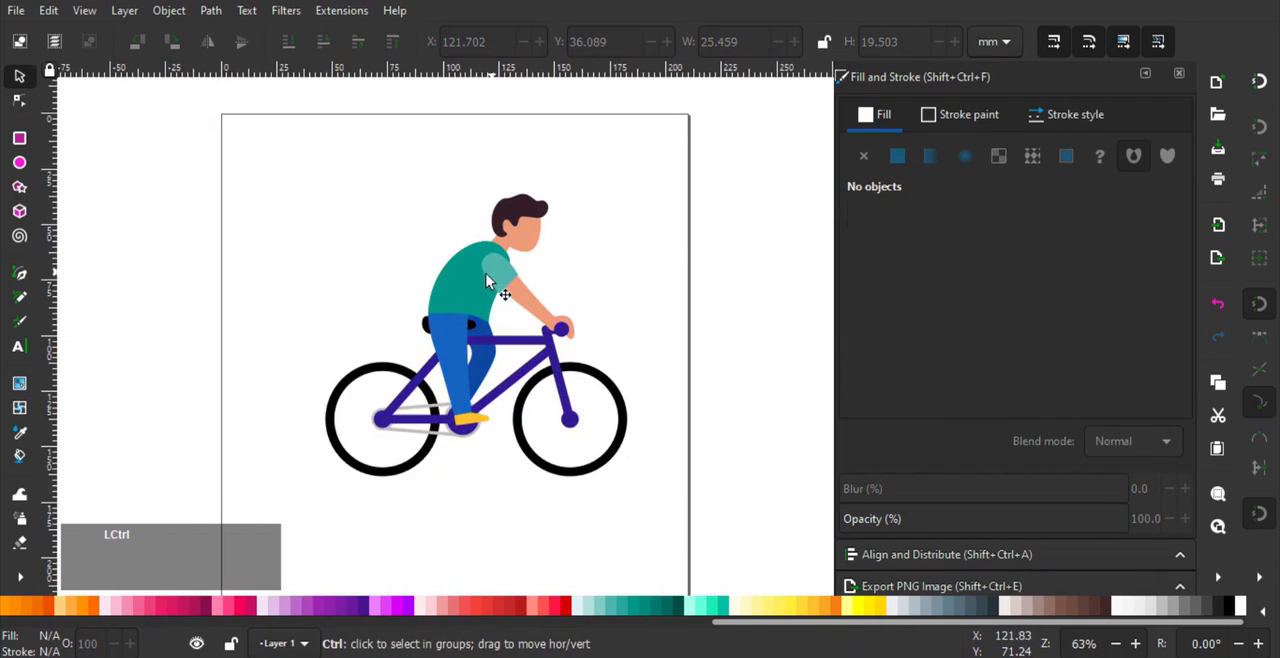
scroll(487, 281, up, 2)
click(347, 271)
click(447, 296)
click(20, 101)
scroll(549, 338, up, 2)
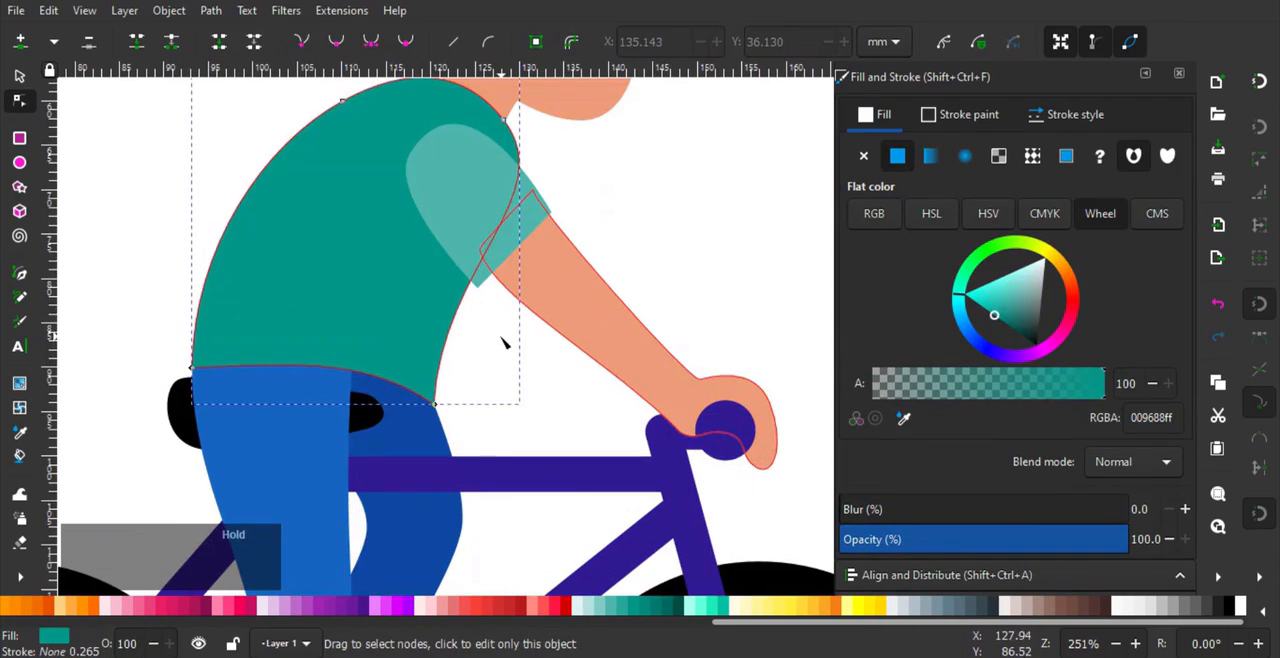
double_click(455, 306)
drag(452, 313, 442, 313)
drag(223, 233, 231, 227)
middle_click(339, 124)
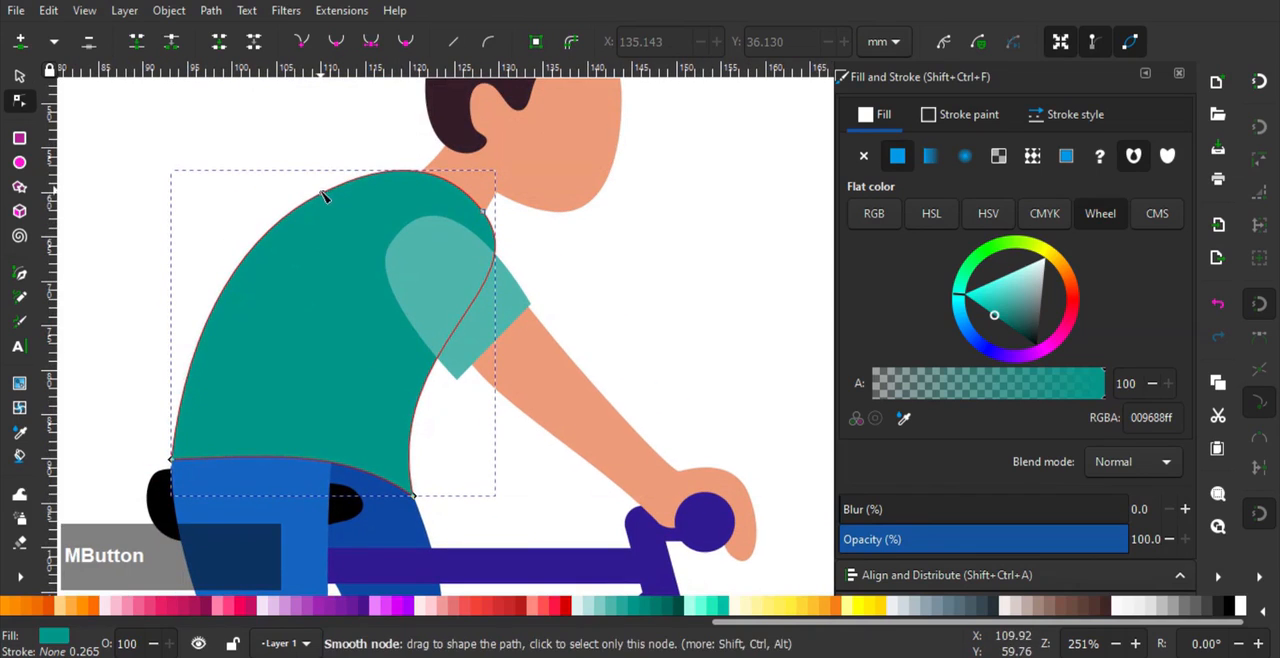
click(633, 287)
scroll(630, 287, down, 4)
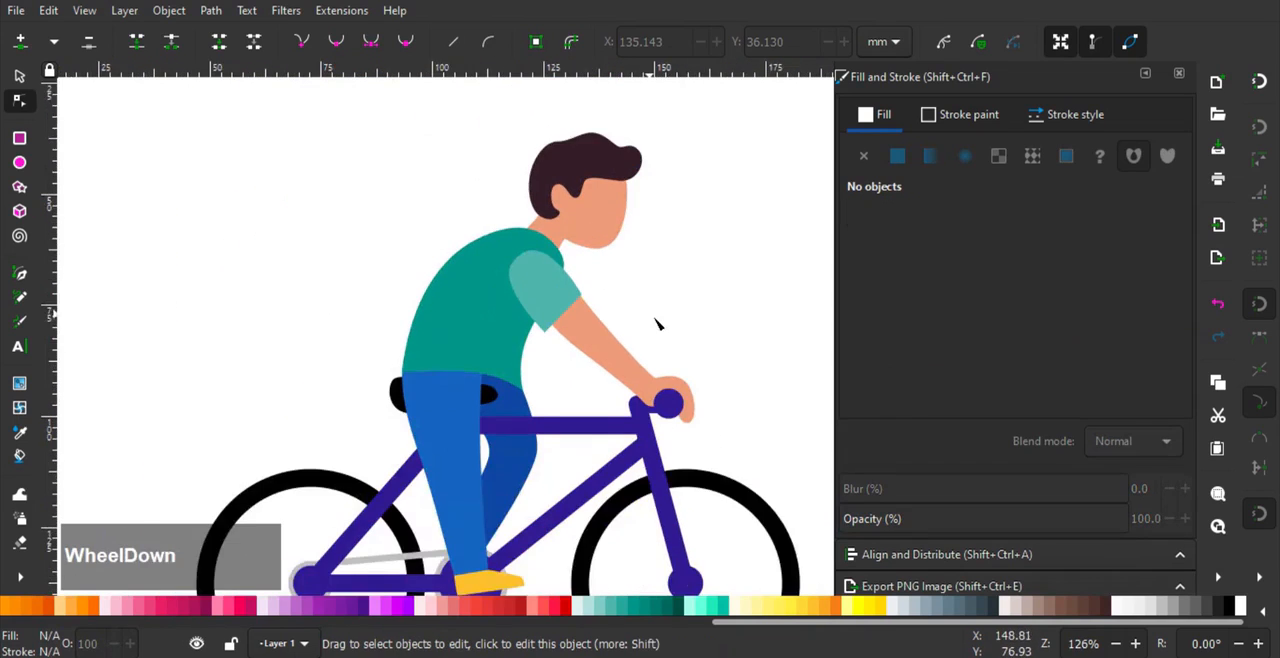
- Draw a pedal about 13.6 by 2.5 mm with fully rounded ends below the yellow shoe, filled with the chain's light grey bfbfbfff
middle_click(577, 285)
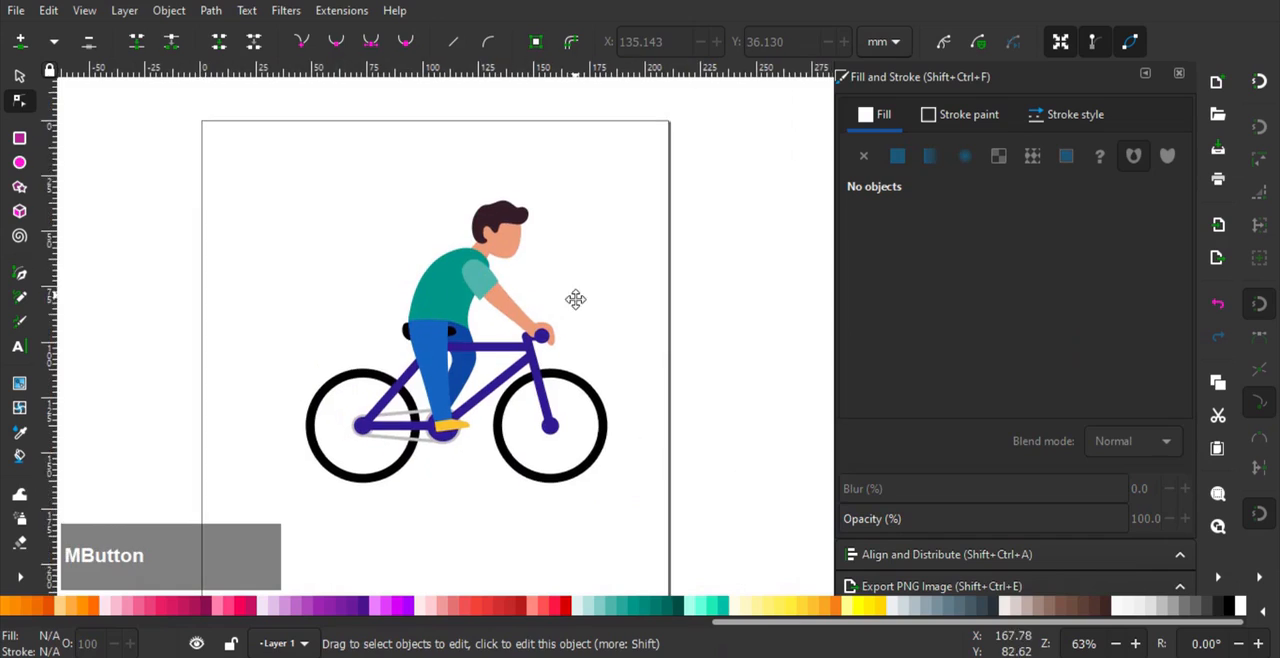
scroll(510, 342, down, 2)
scroll(473, 425, up, 5)
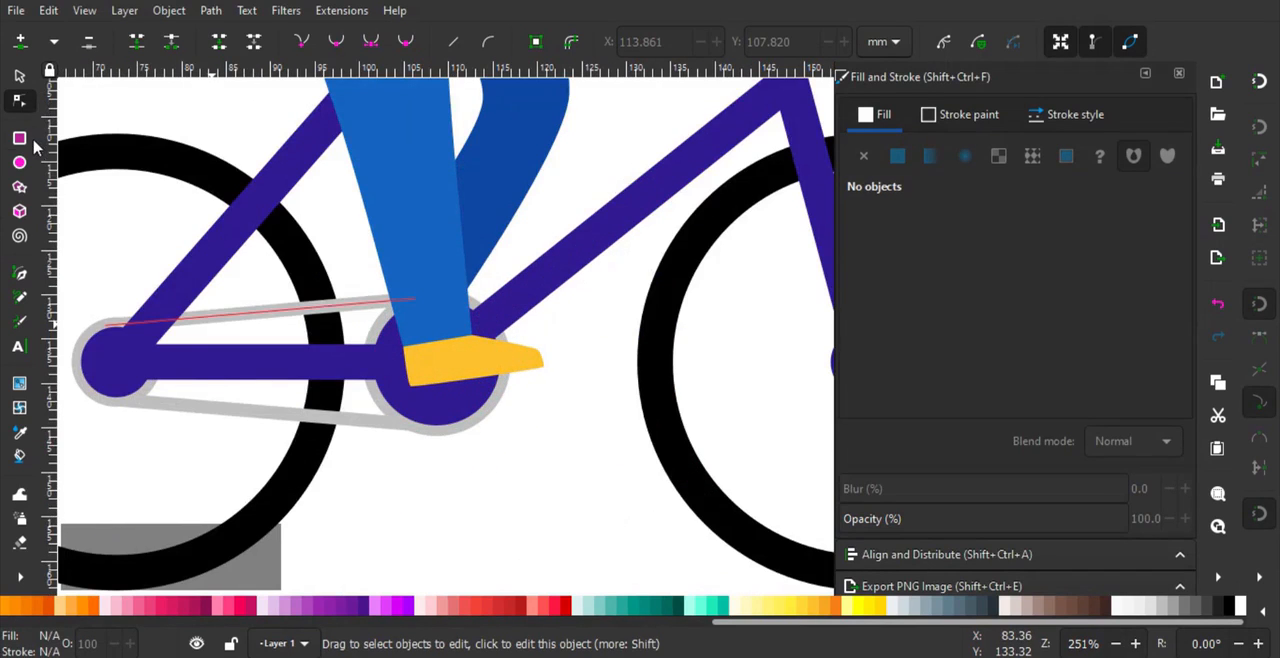
click(20, 138)
scroll(391, 371, up, 3)
drag(304, 350, 378, 376)
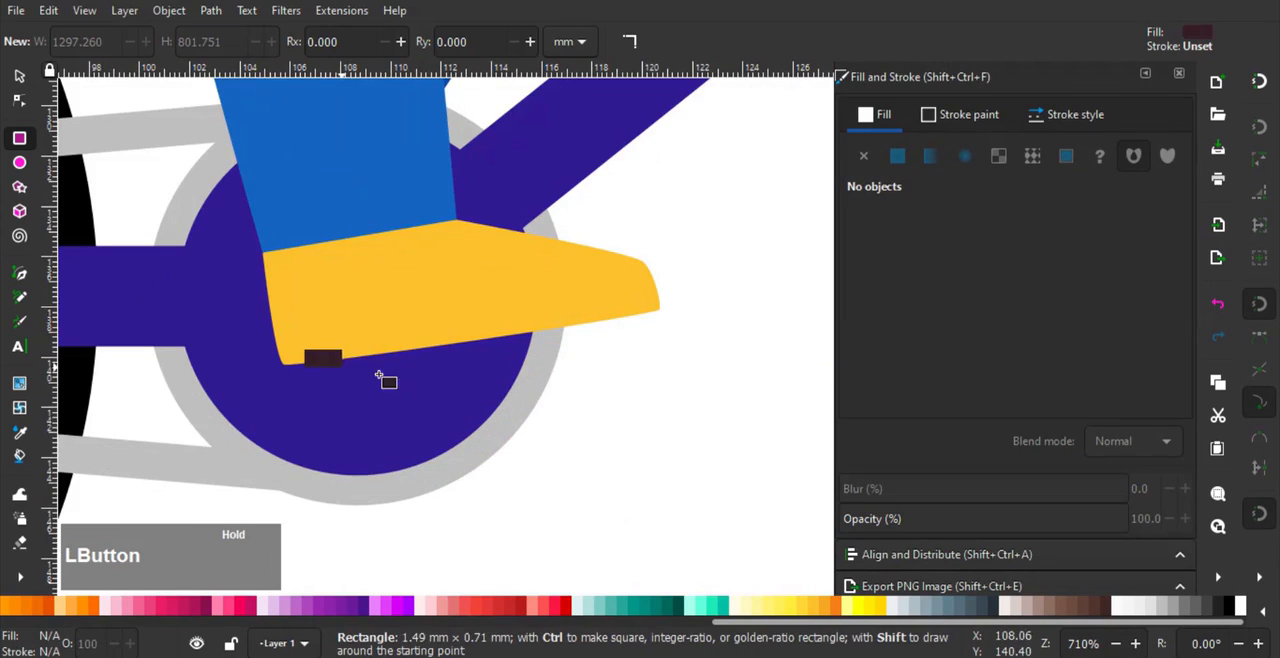
drag(583, 391, 616, 412)
drag(646, 352, 725, 418)
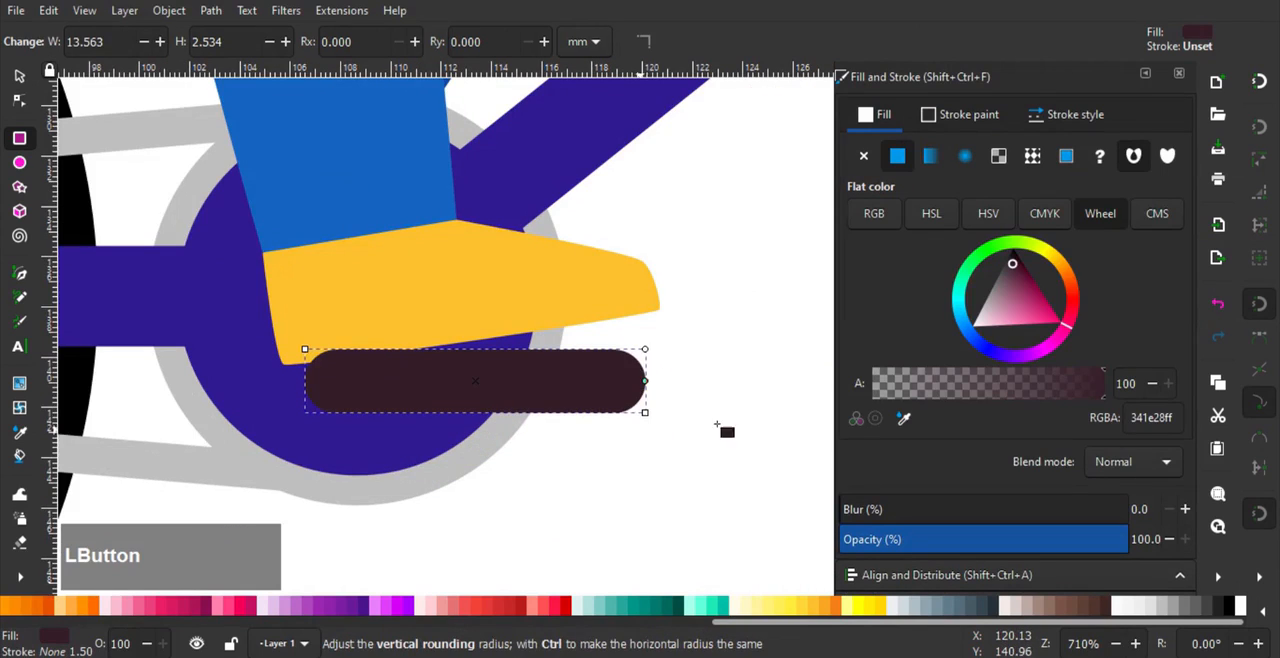
click(903, 418)
click(105, 96)
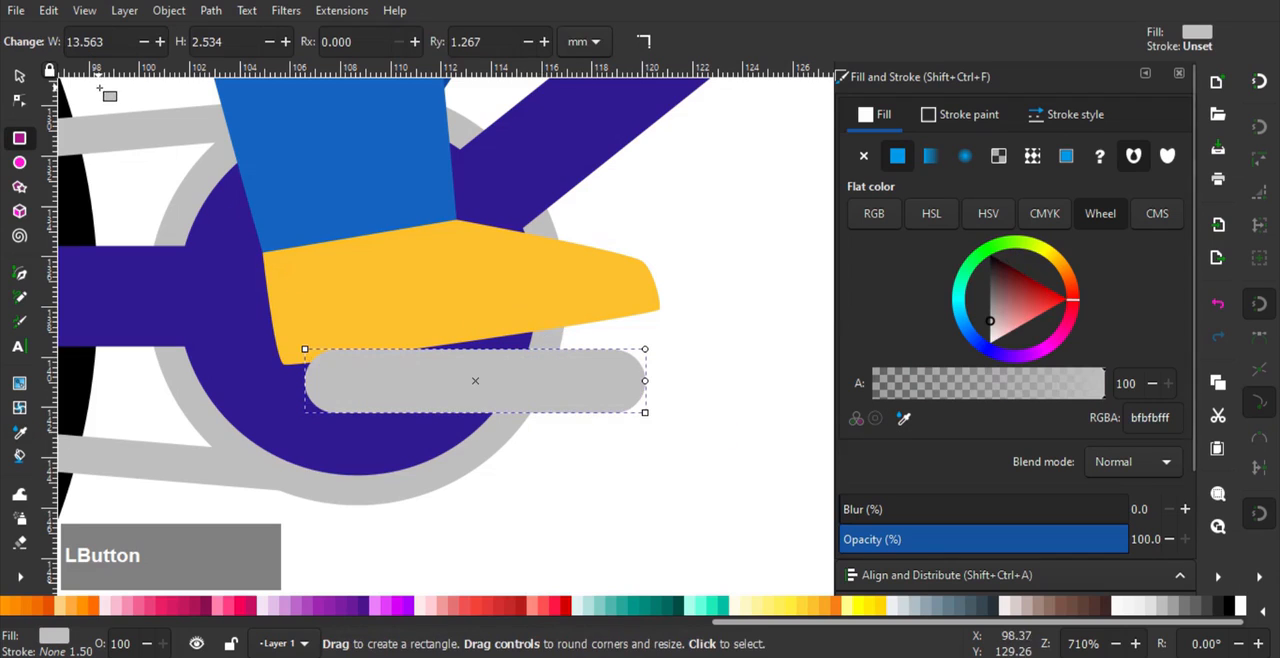
- Rotate the grey pedal to match the shoe's sole and lower it behind the shoe, then deselect it
click(26, 86)
drag(645, 352, 596, 359)
click(645, 335)
drag(652, 316, 650, 314)
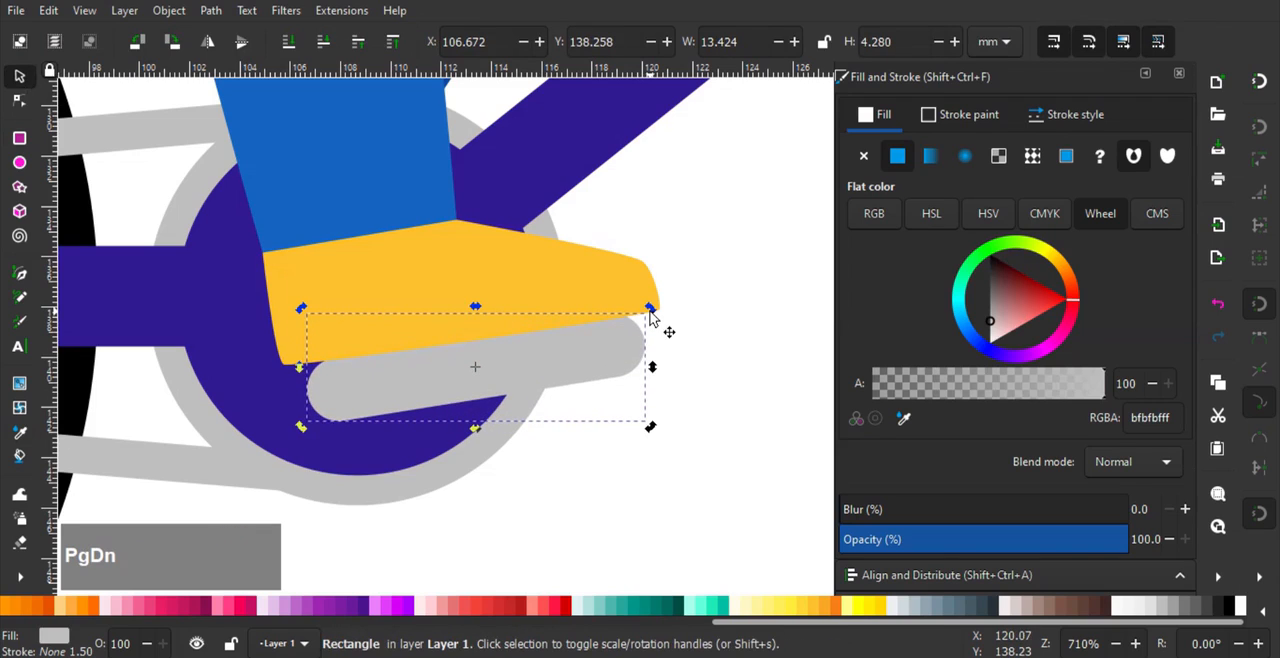
click(733, 383)
scroll(677, 366, down, 6)
scroll(605, 401, down, 2)
scroll(590, 362, up, 2)
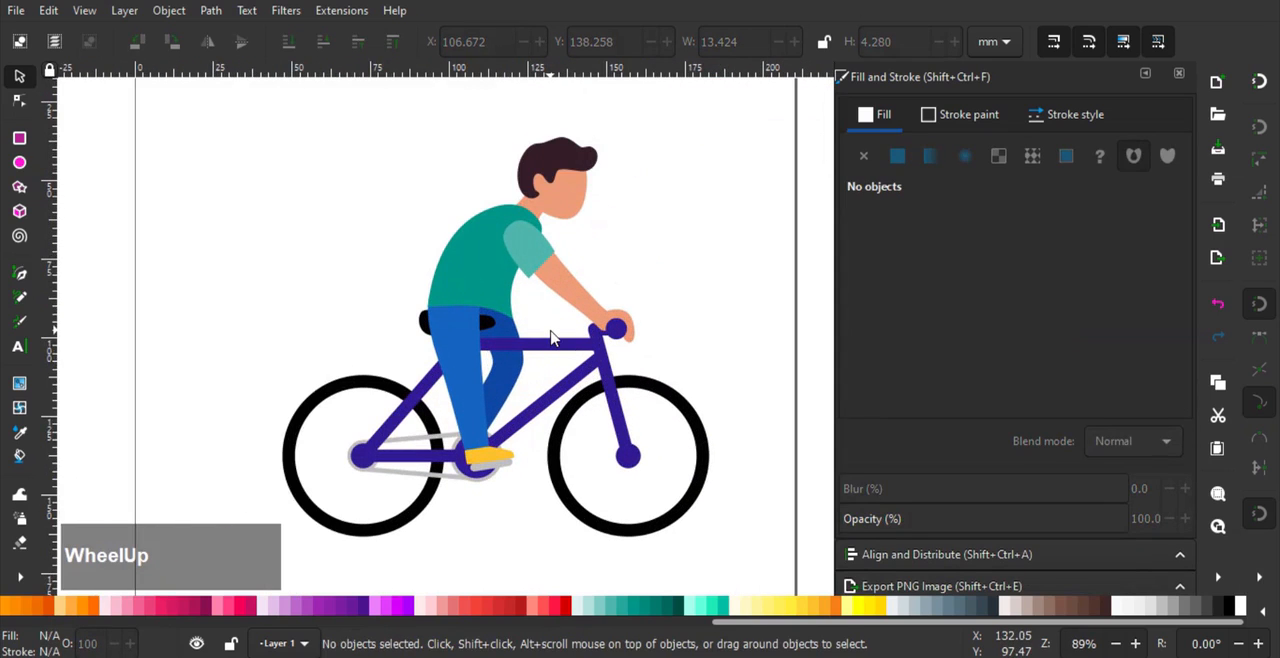
- Reshape the shoulder end of the light teal sleeve by adjusting its node, then deselect it
click(20, 101)
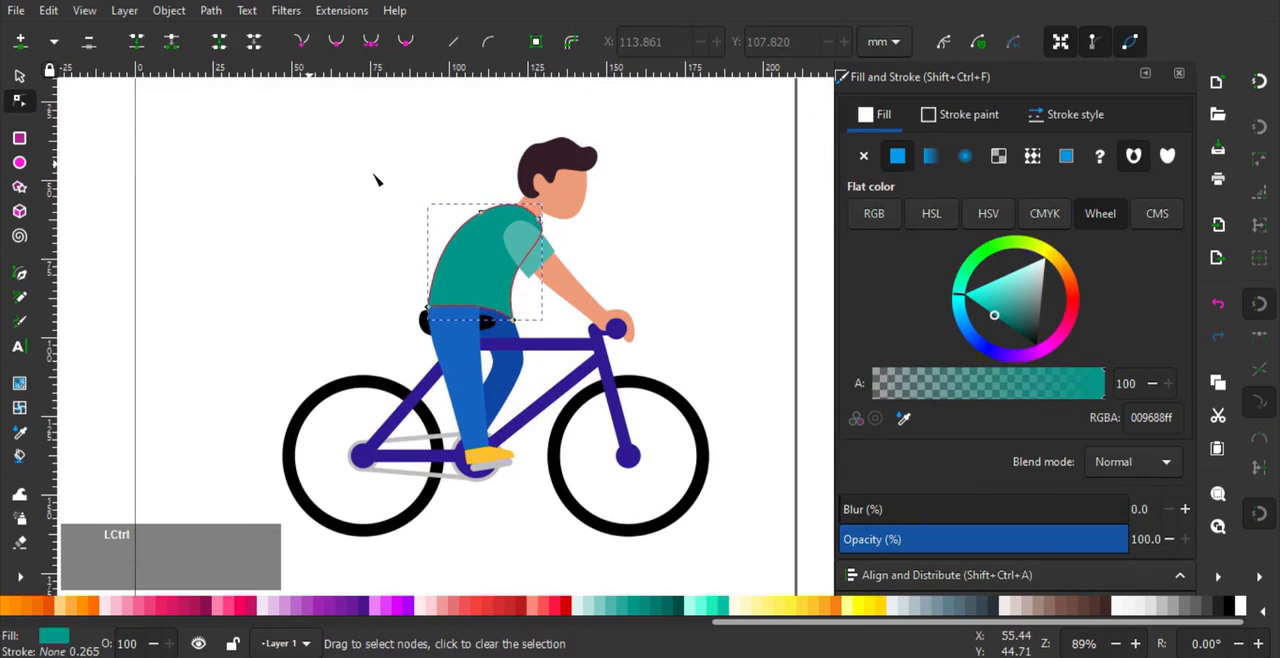
scroll(416, 176, up, 1)
drag(494, 199, 617, 292)
drag(590, 237, 540, 247)
click(557, 259)
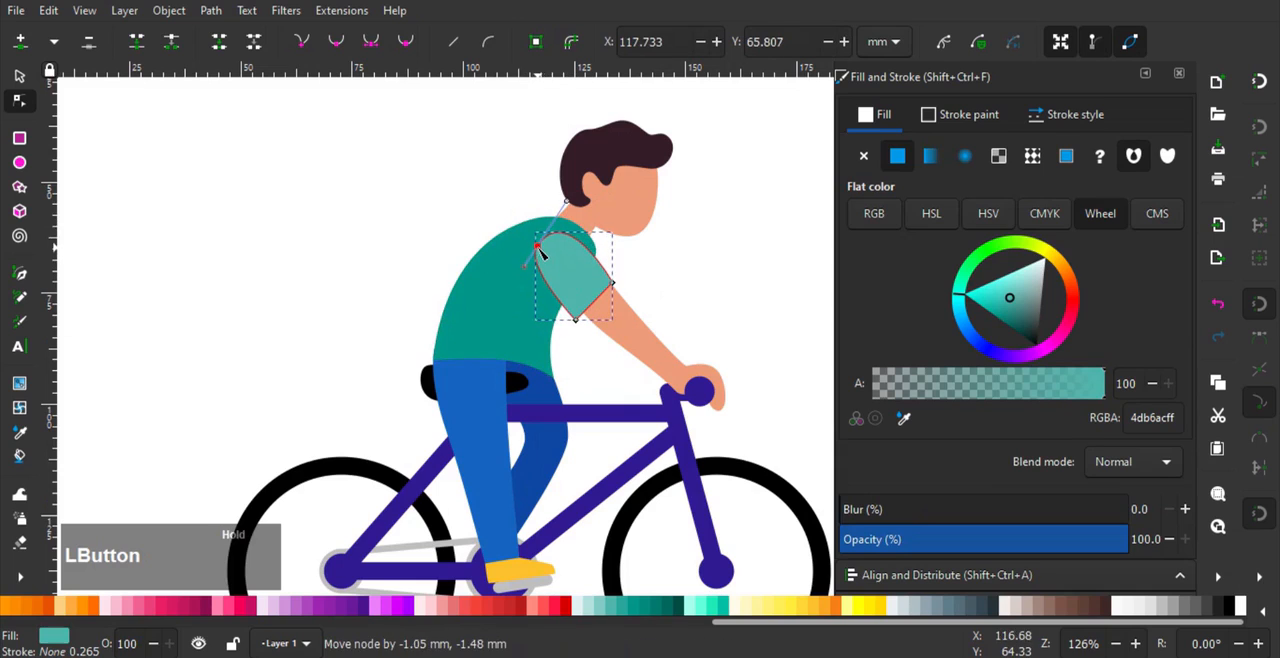
click(19, 76)
click(191, 177)
scroll(408, 249, down, 2)
scroll(470, 320, down, 1)
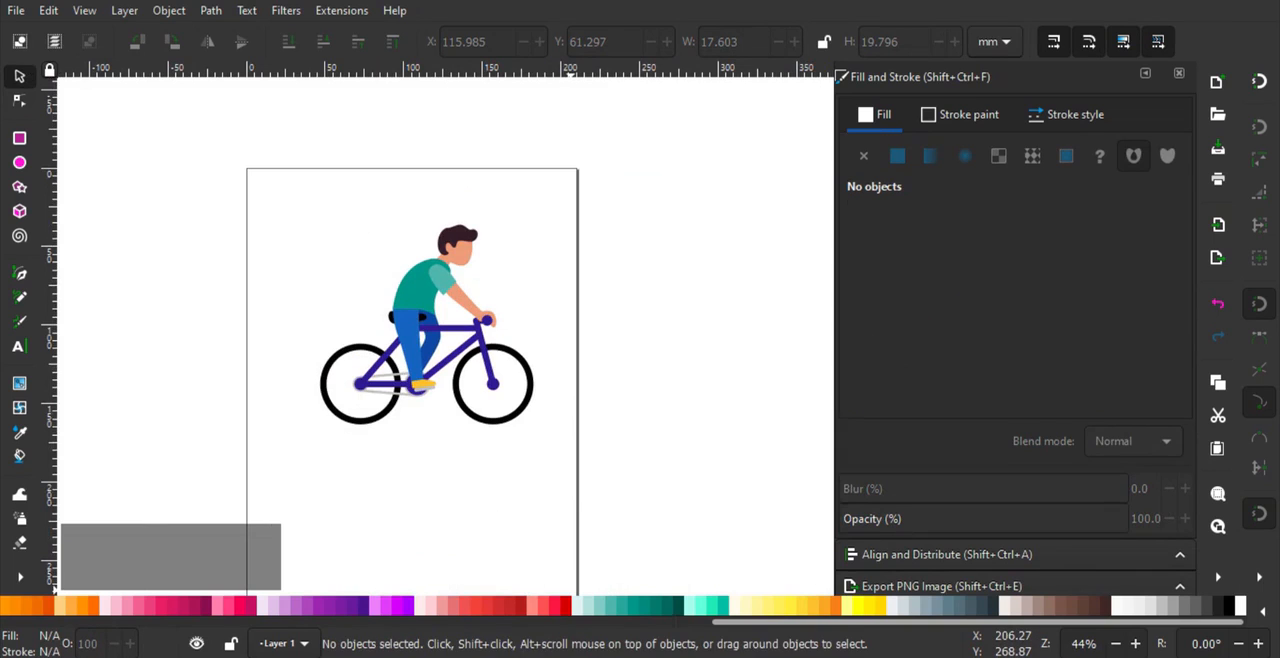
click(569, 400)
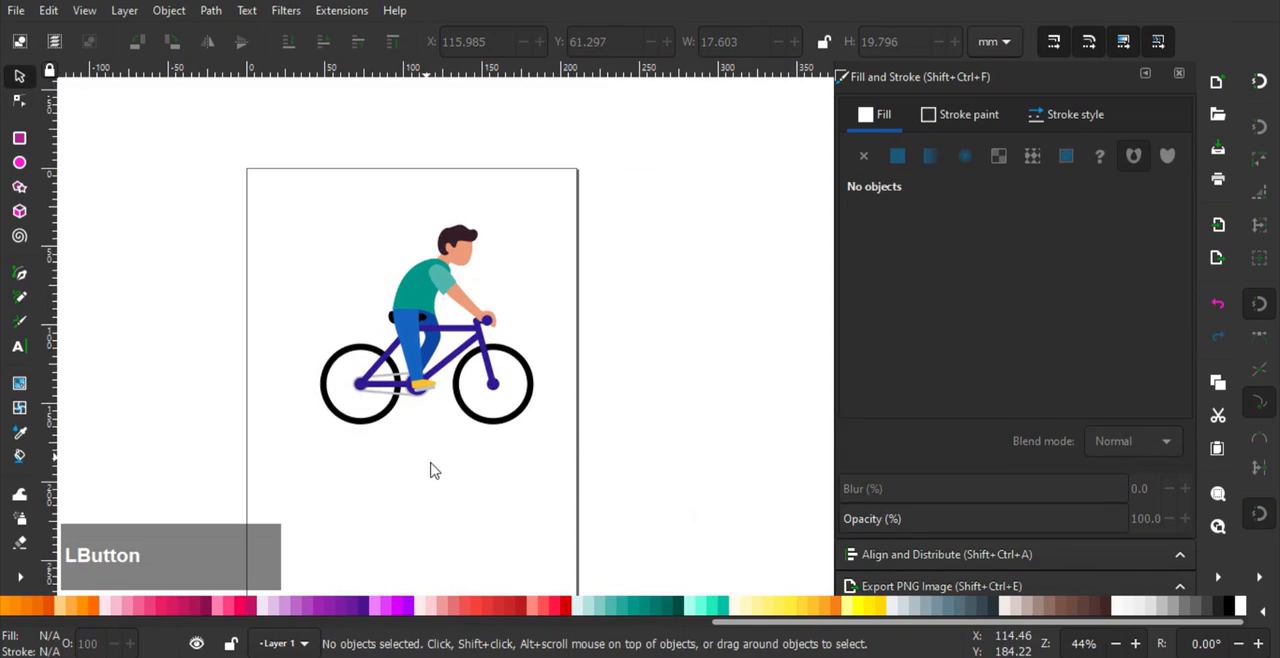